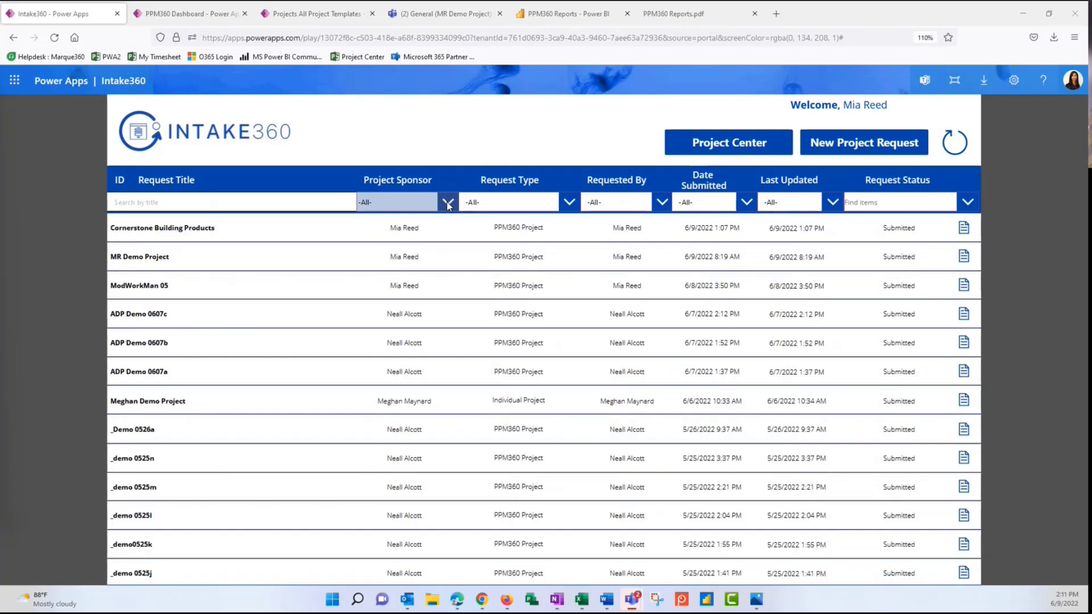
Step: Filter the request list by one project sponsor to view that person's requests, and reset the sponsor filter to -All-
left_click(448, 204)
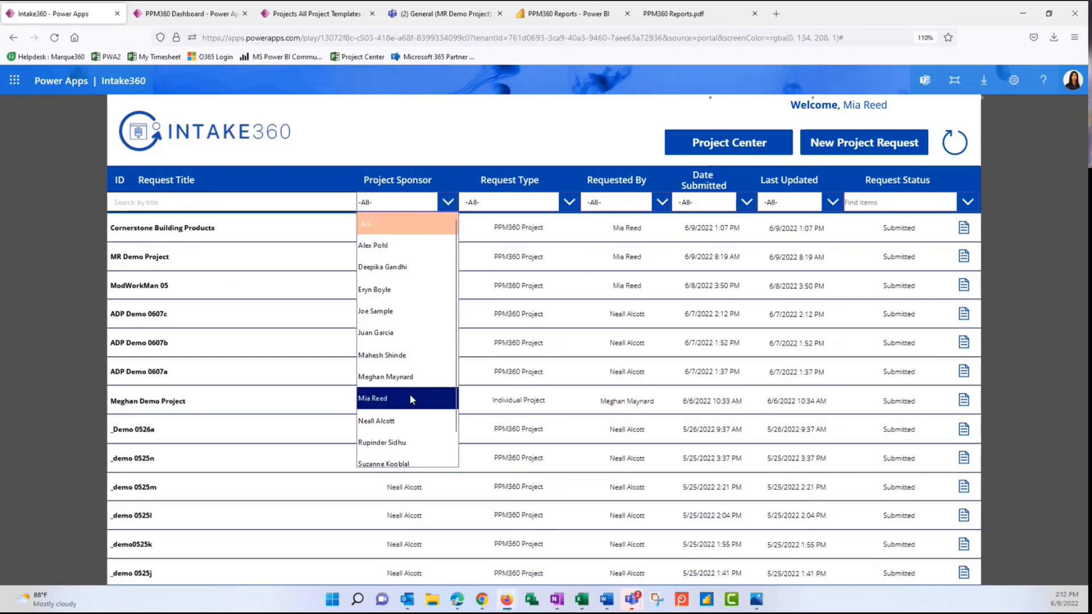
left_click(409, 399)
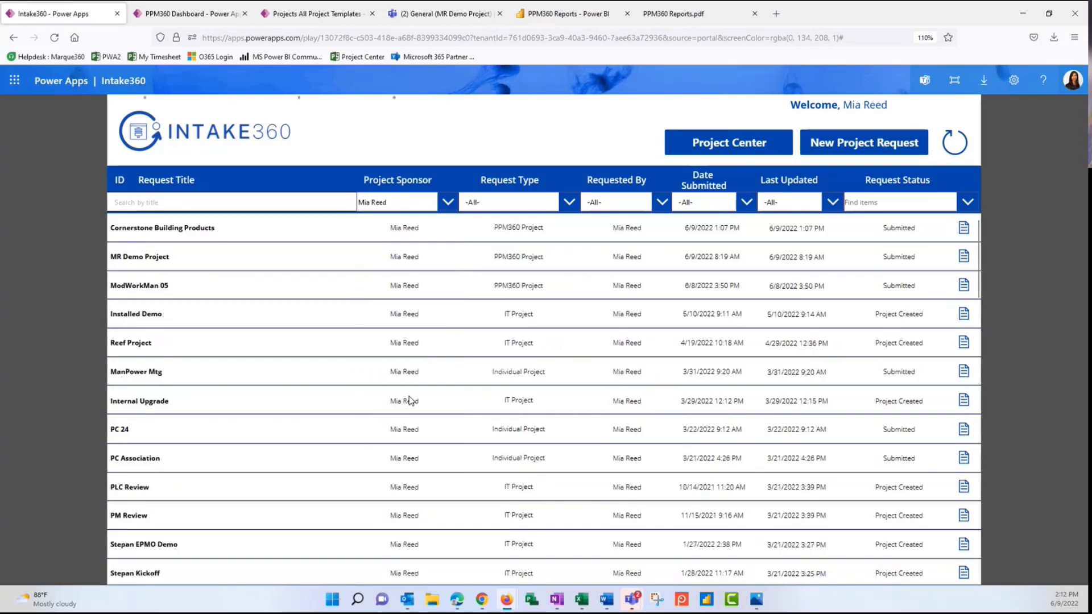
left_click(446, 204)
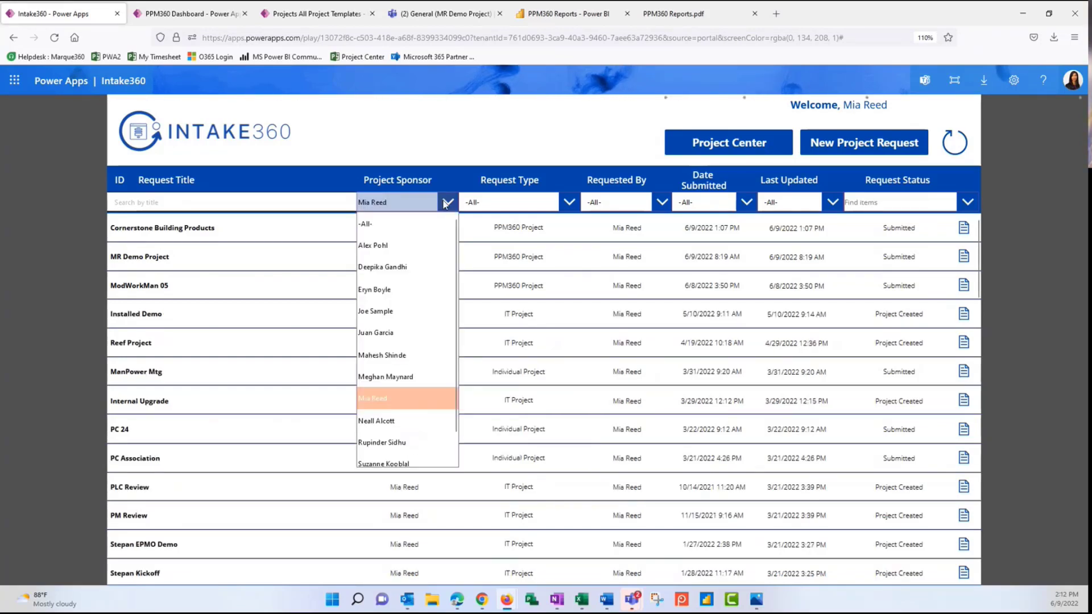
left_click(414, 224)
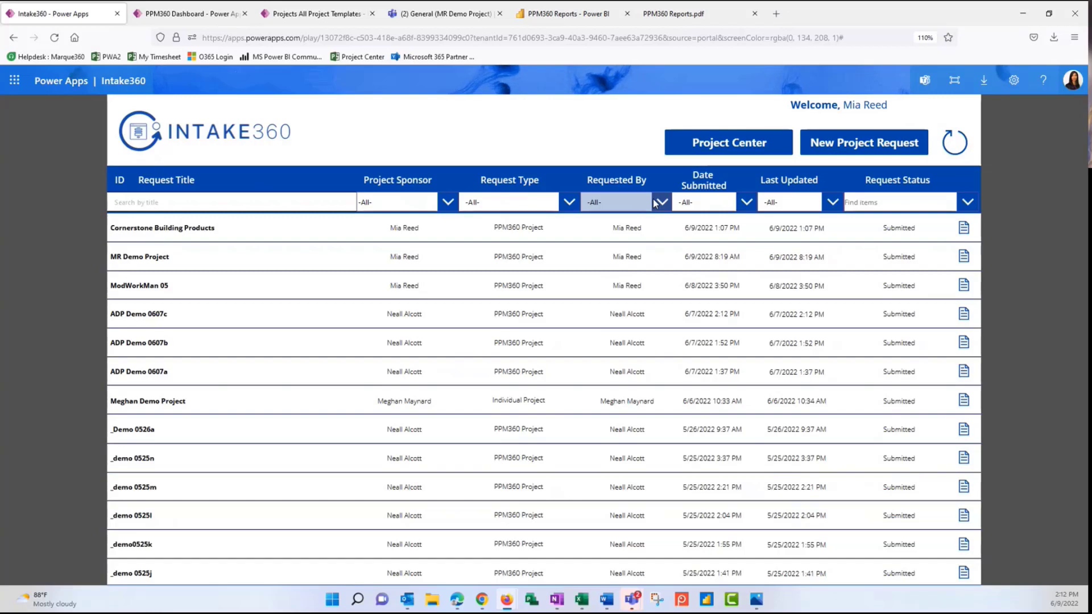
Step: Start a new project request and name it "Modern Work Management 01"
left_click(835, 152)
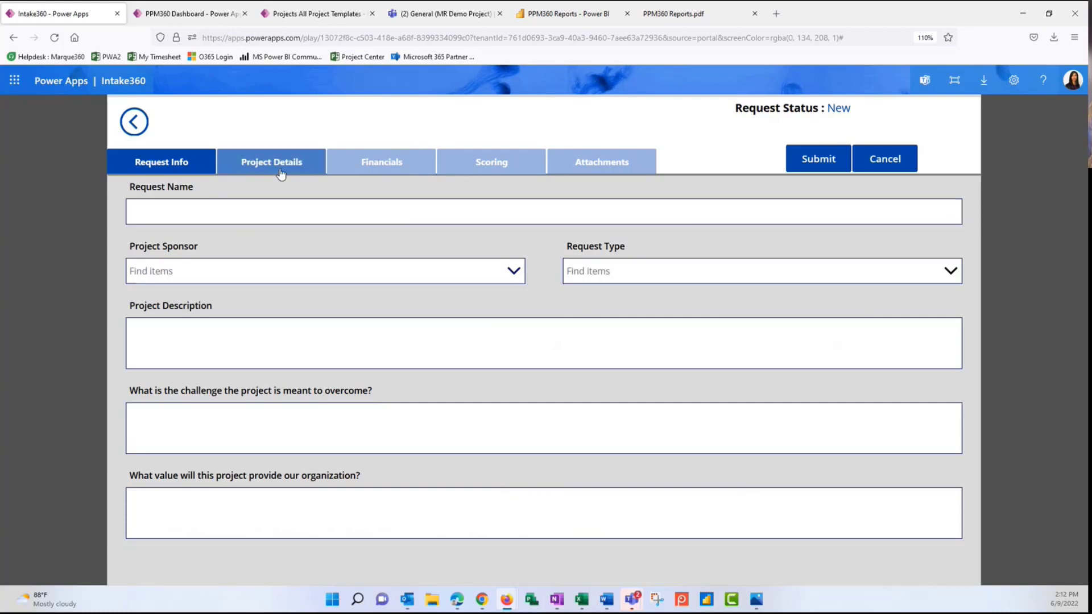
left_click(244, 210)
type("Mo")
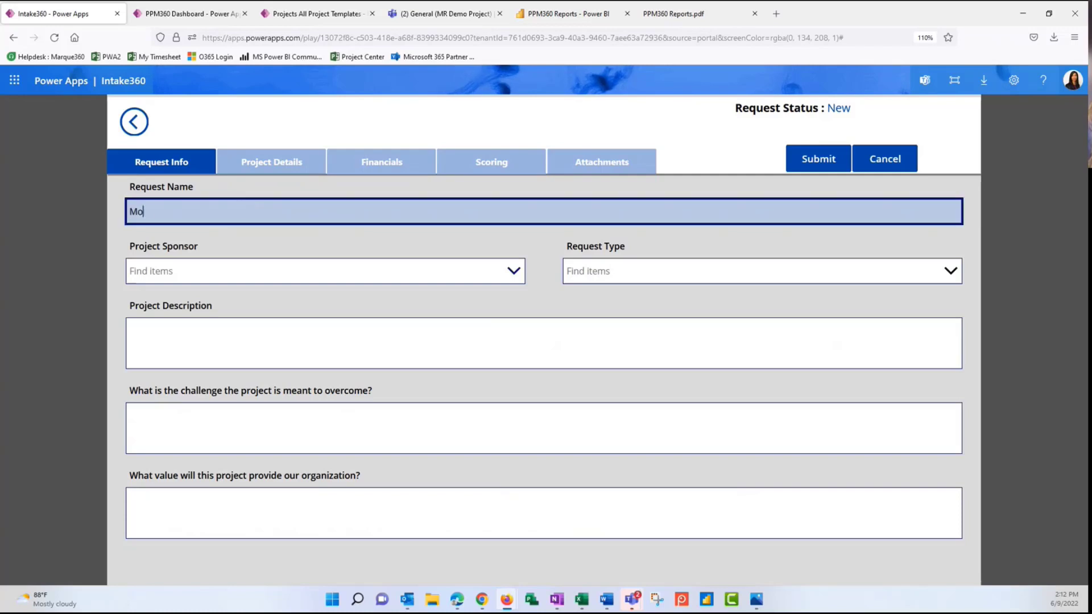
type("dern Work Management")
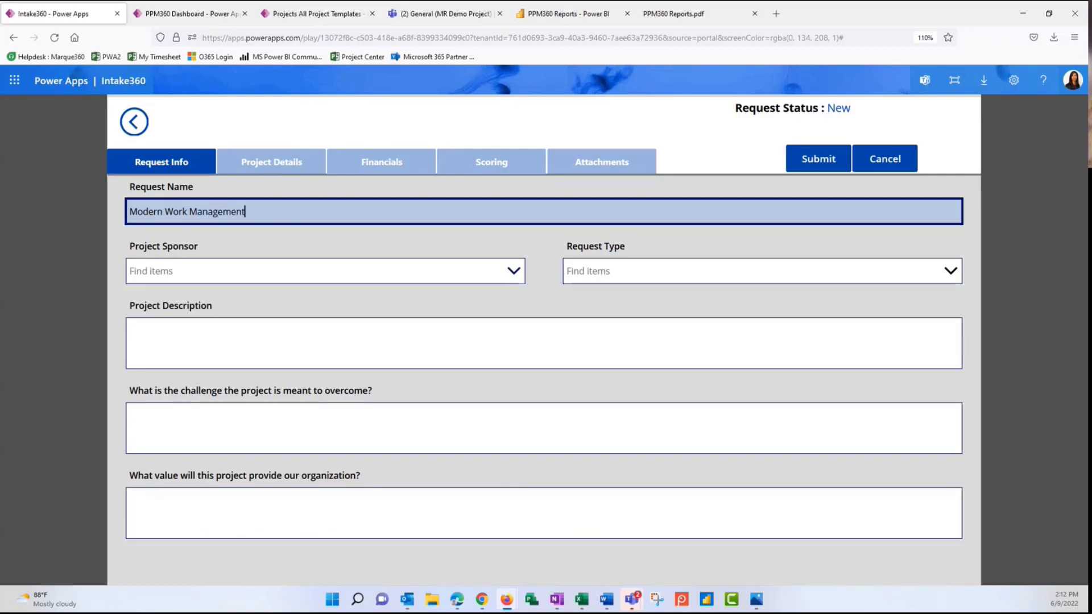
type(" 01")
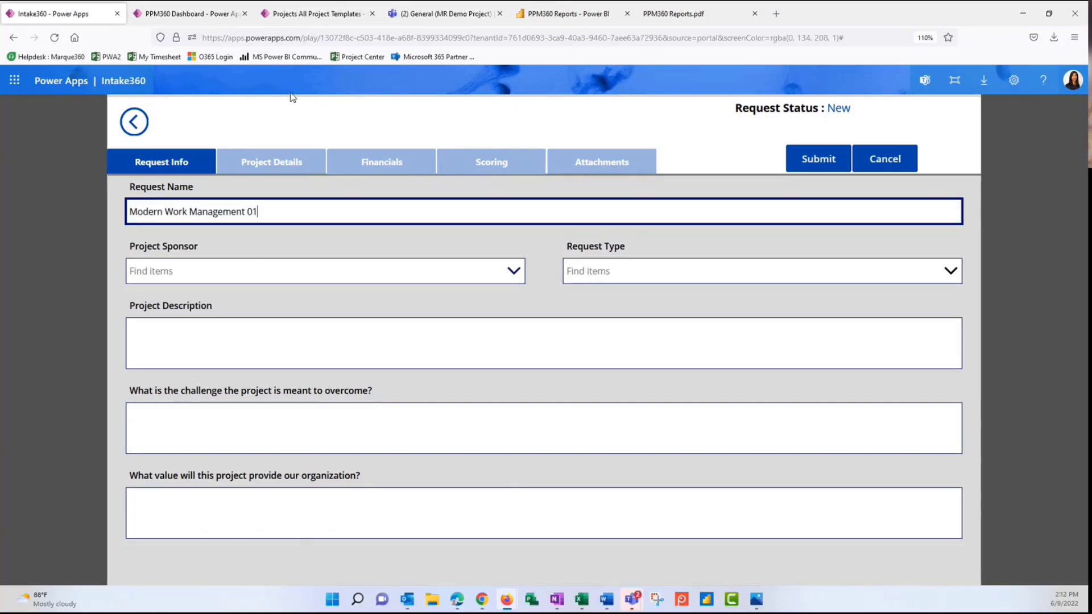
Step: Assign the project sponsor by searching for their first name, and set the request type to PPM360 Project
left_click(244, 279)
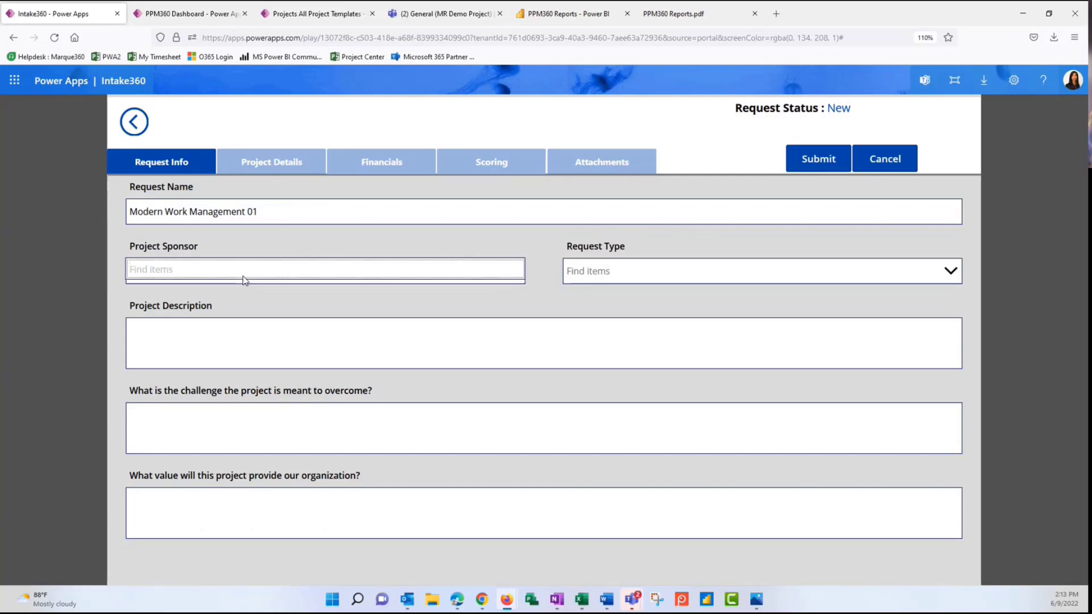
type("mia")
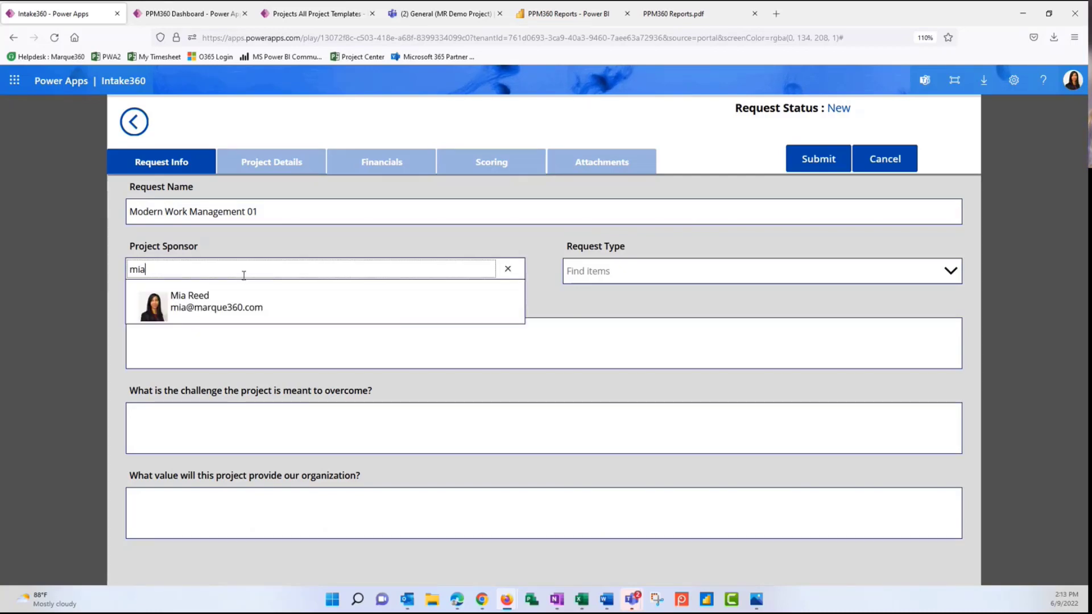
left_click(238, 308)
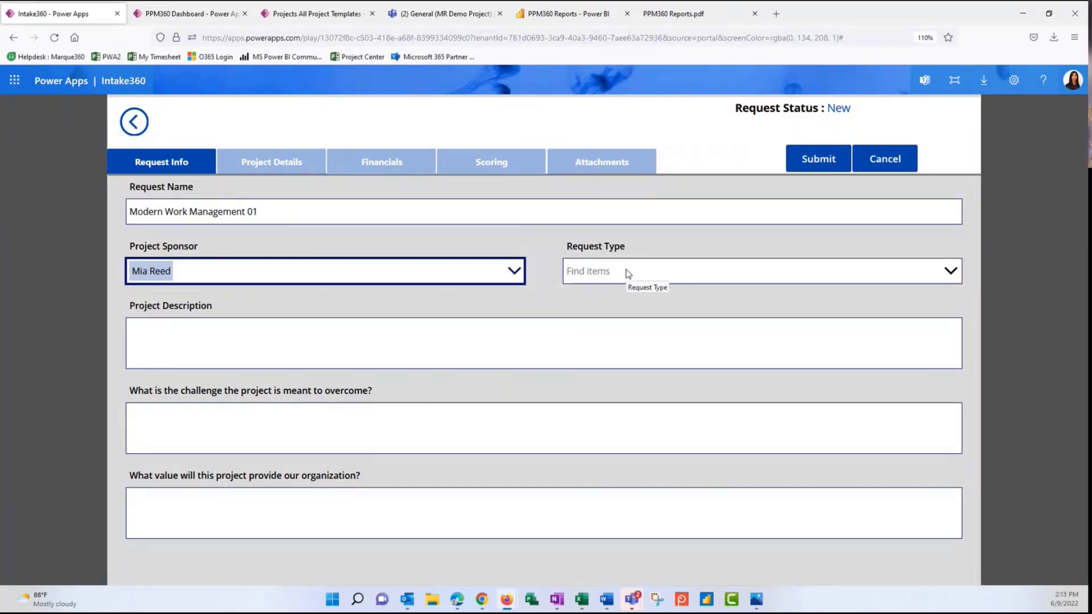
left_click(951, 270)
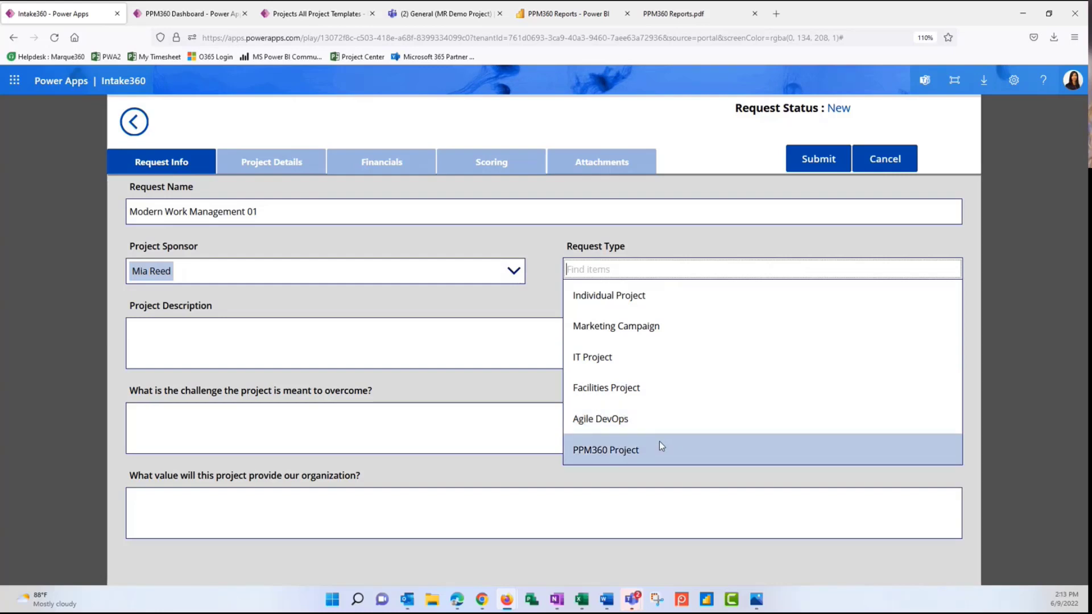
left_click(615, 452)
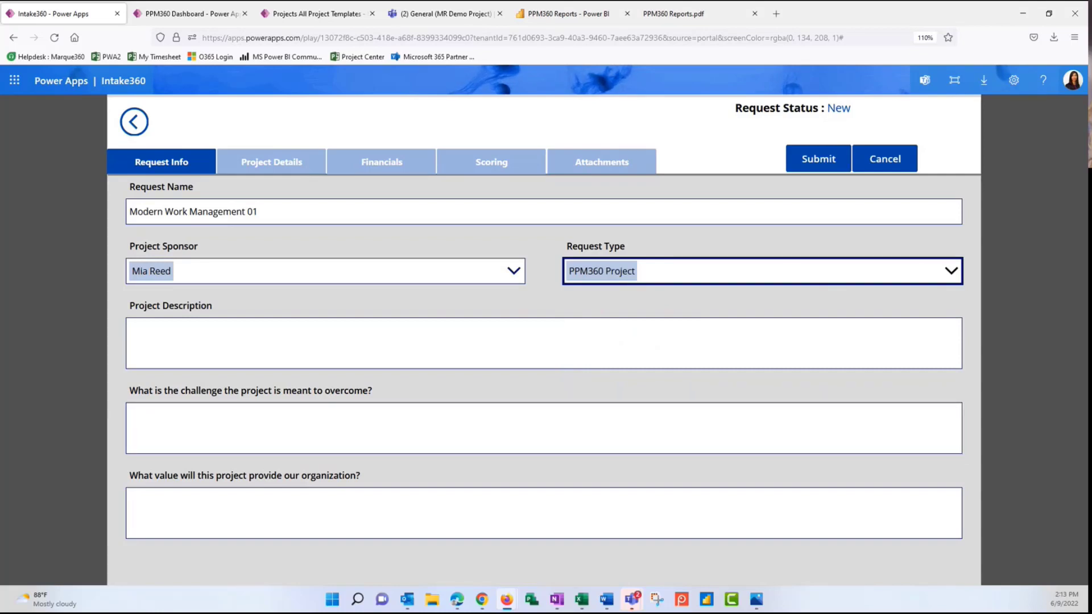
Step: Enter the project description "project desc - Suspendisse dui purus, scelerisque at, vulputate vitae, pretium mattis, nunc. Mauris eget neque at sem venenatis eleifend. Ut nonummy."
key("alt+Tab")
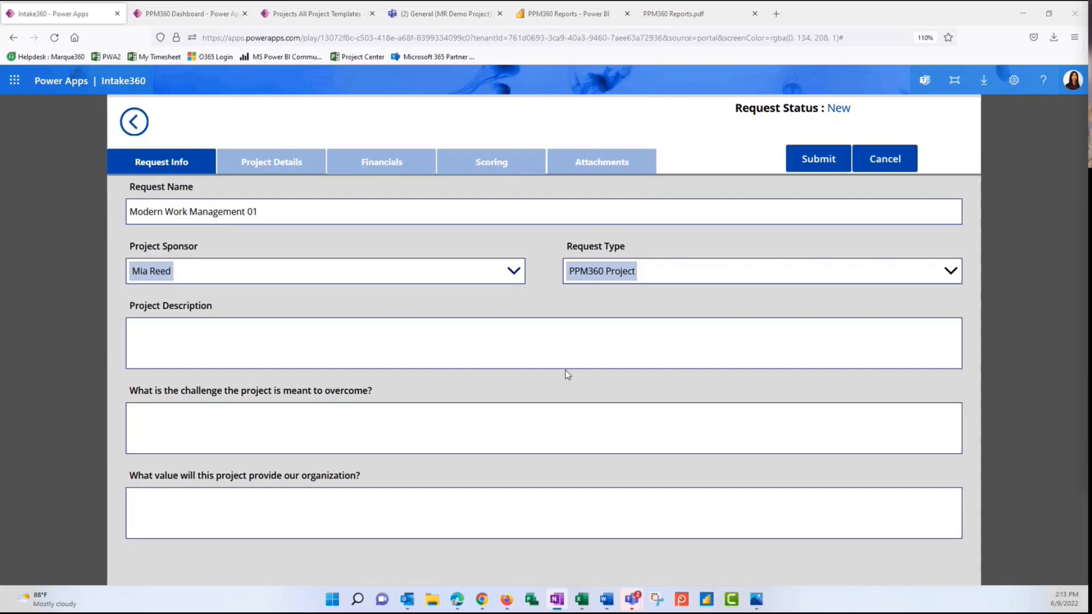
left_click(428, 352)
type("pro")
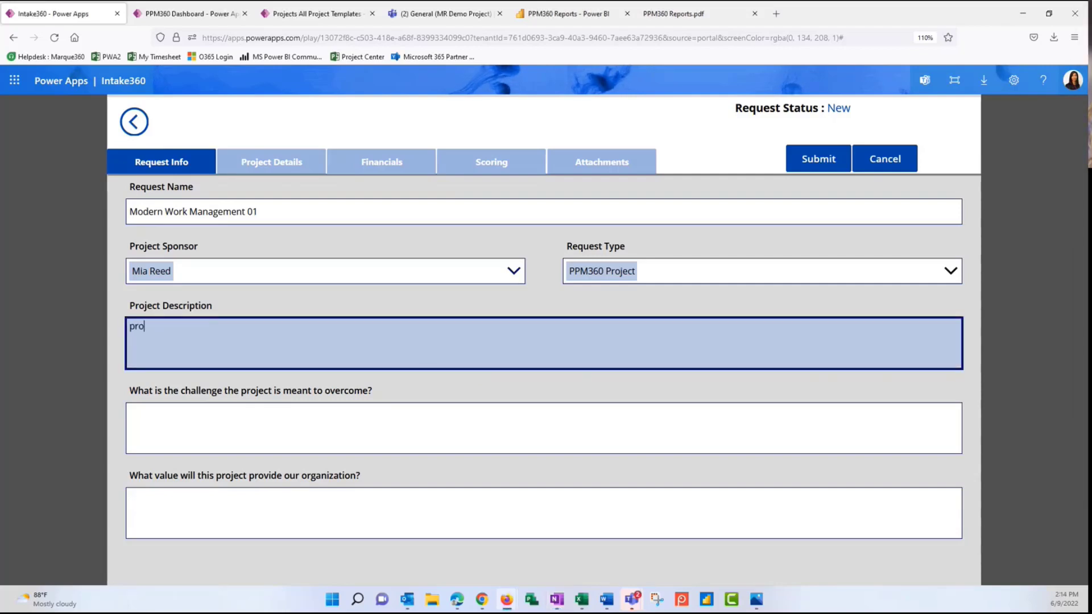
type("ject desc -")
type("Suspendisse dui purus, scelerisque at, vulputate vitae, pretium mattis, nunc. Mauris eget neque at sem venenatis eleifend. Ut nonummy.")
Step: Fill in the challenge and organizational value answers with the description's Suspendisse placeholder text, prefixed "challenge -" and "Value -" respectively
left_click(425, 423)
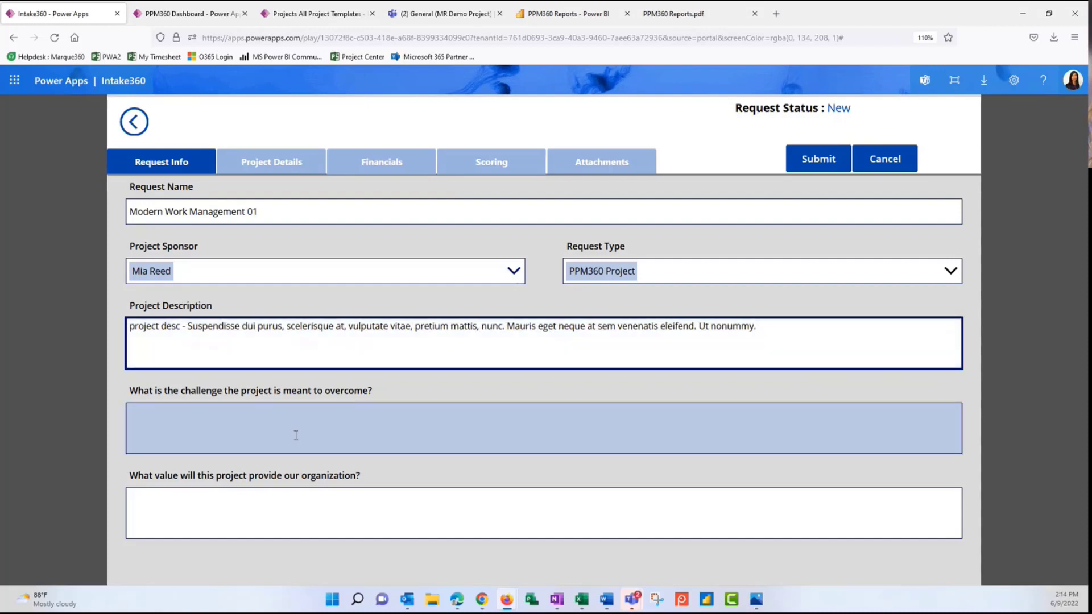
type("challenge -")
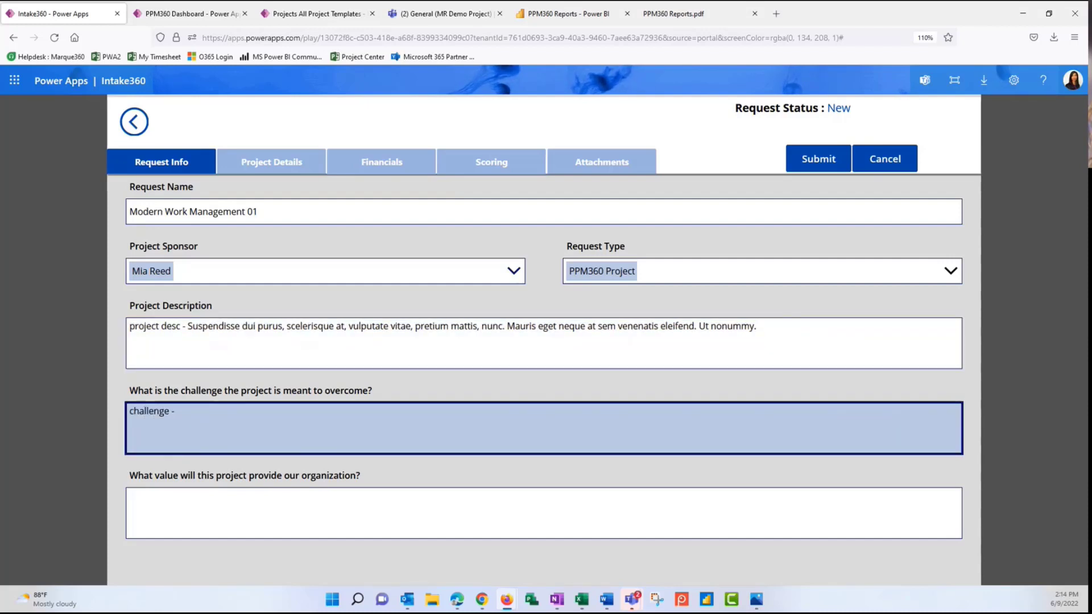
type("Suspendisse dui purus, scelerisque at, vulputate vitae, pretium mattis, nunc. Mauris eget neque at sem venenatis eleifend. Ut nonummy.")
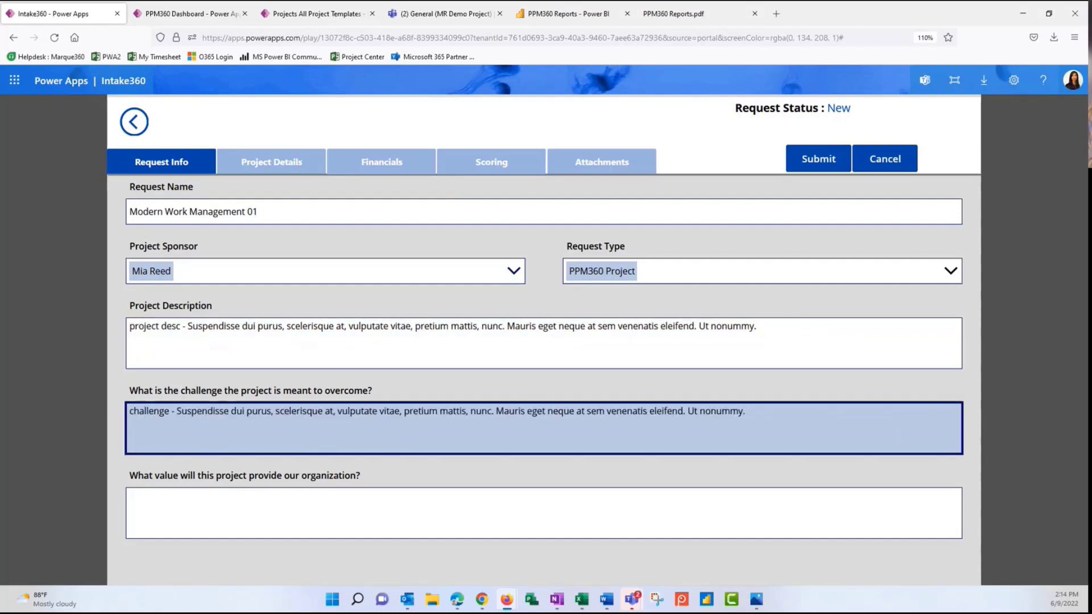
left_click(199, 512)
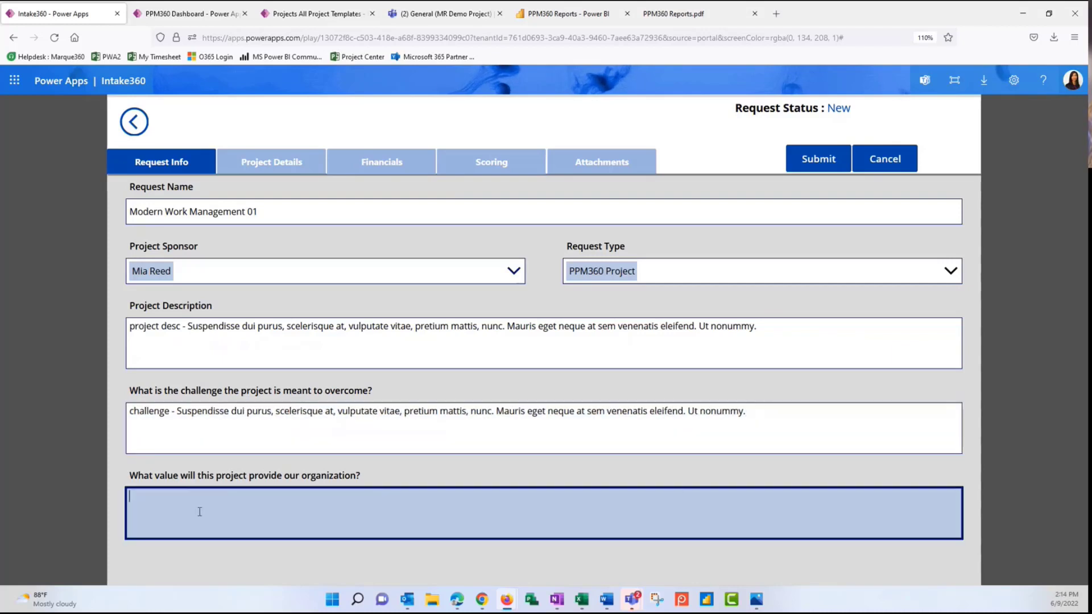
type("Valu")
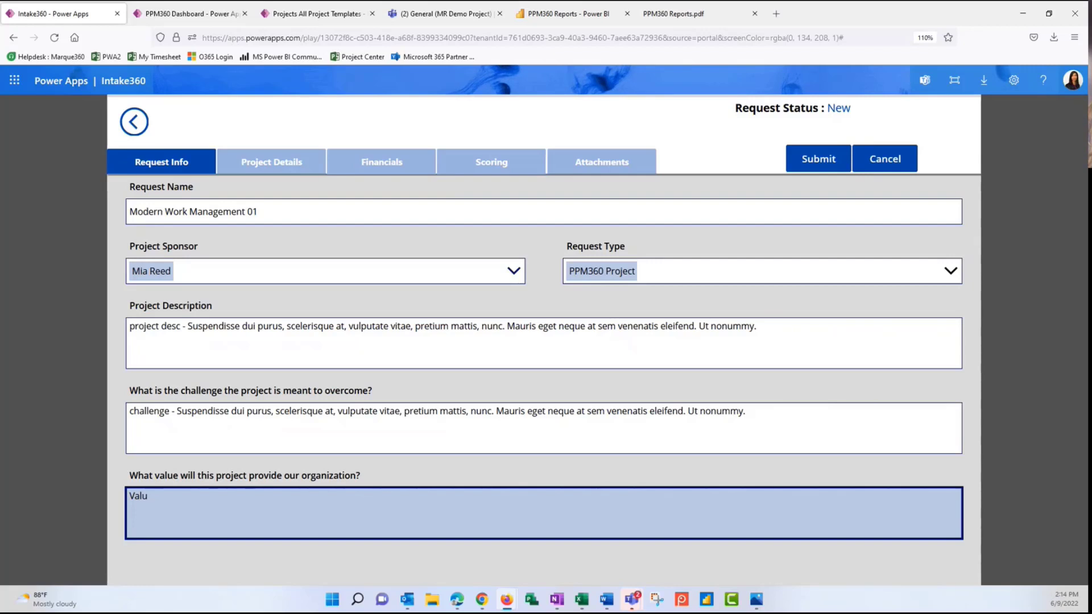
type("e -")
type("Suspendisse dui purus, scelerisque at, vulputate vitae, pretium mattis, nunc. Mauris eget neque at sem venenatis eleifend. Ut nonummy.")
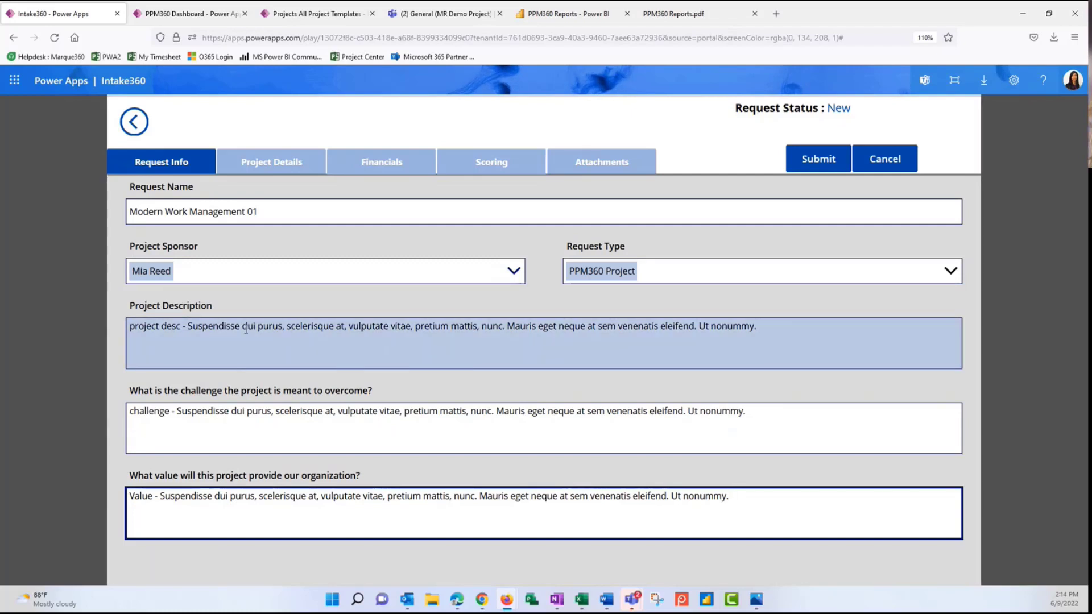
Step: In the project details, enter "2022-2023" as the proposed timeline and "constraints" as the known risks and constraints
left_click(276, 165)
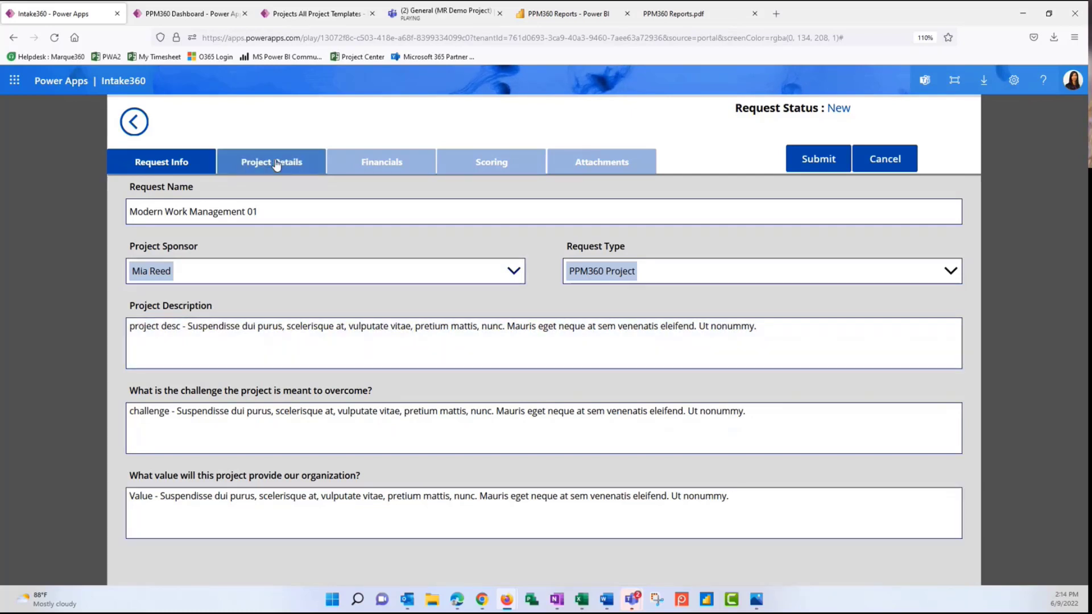
left_click(253, 214)
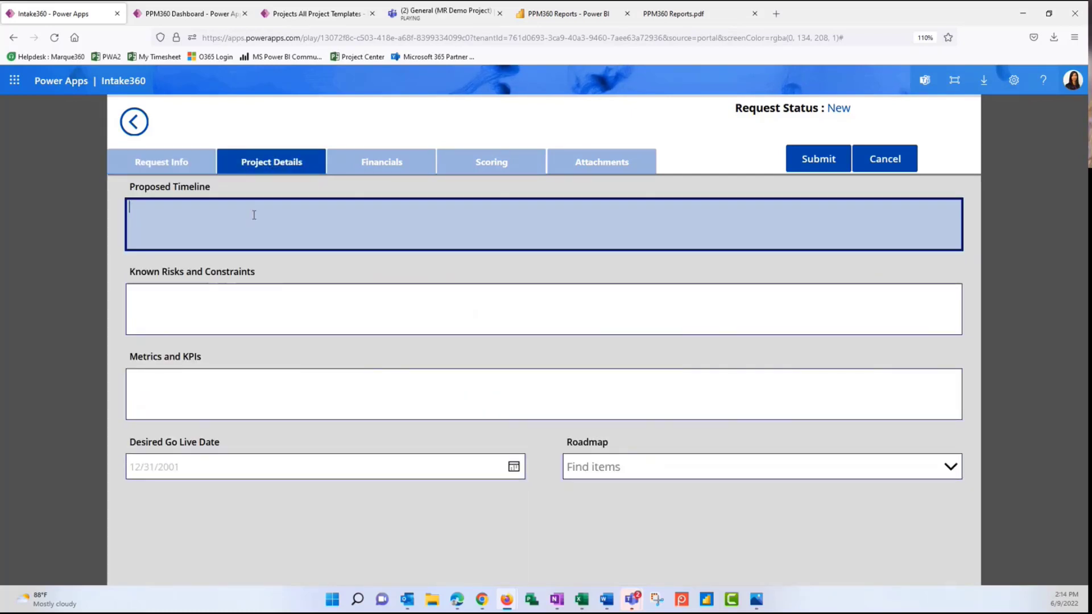
type("2022-2023")
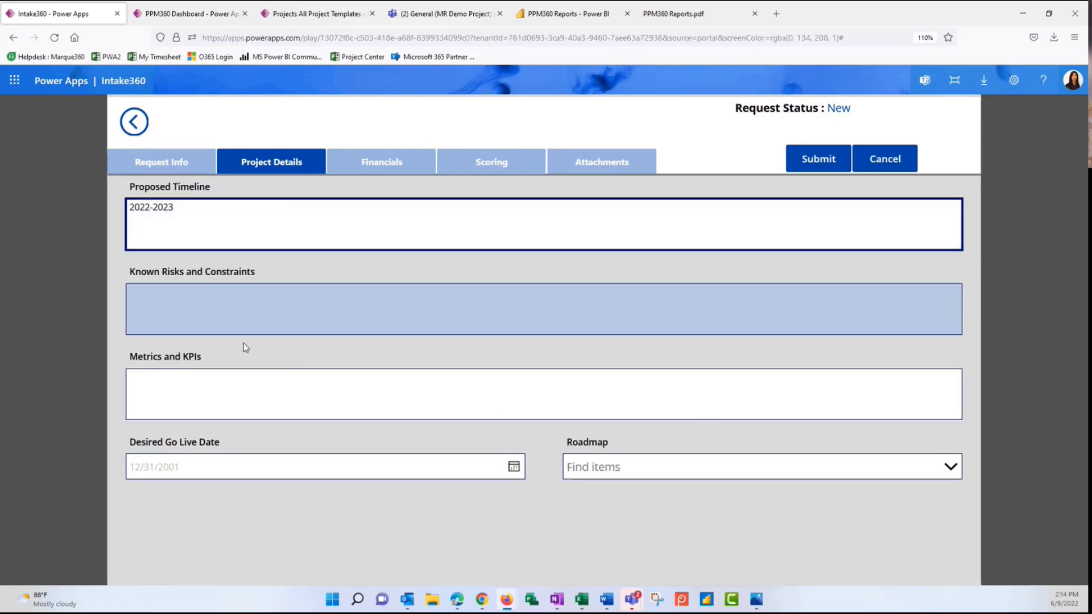
left_click(251, 317)
type("con")
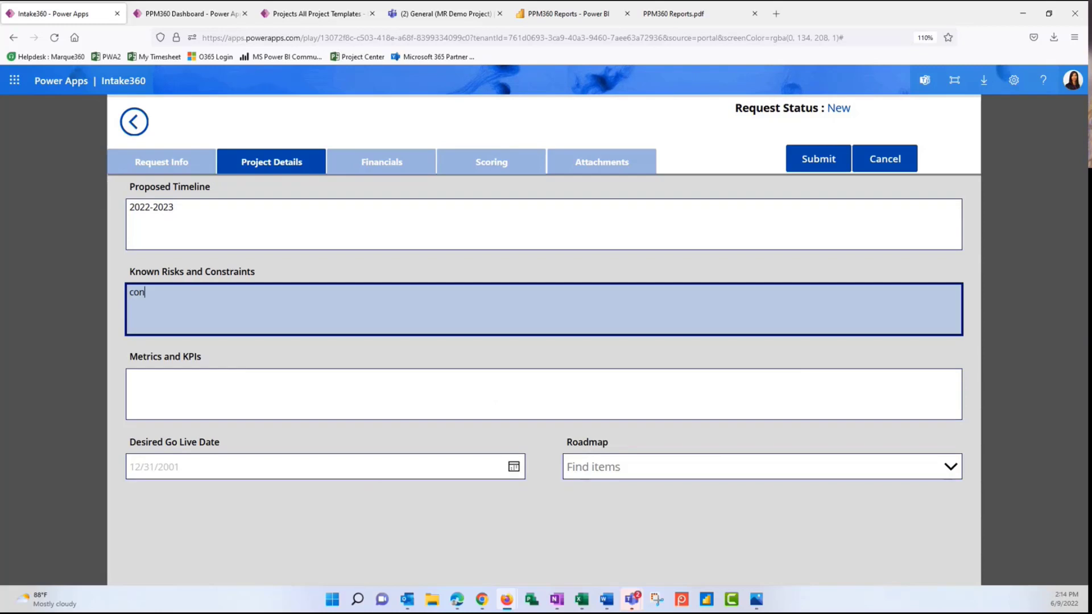
type("straints")
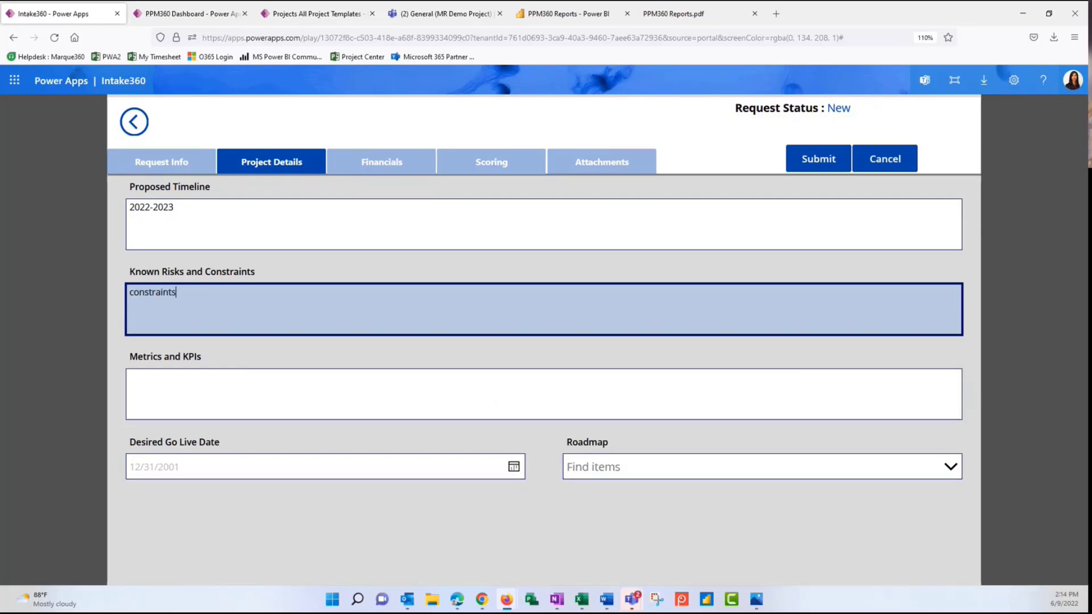
Step: Enter "TBD" for the metrics and KPIs, and set the desired go live date to 6/30/2022
left_click(245, 384)
type("TBD")
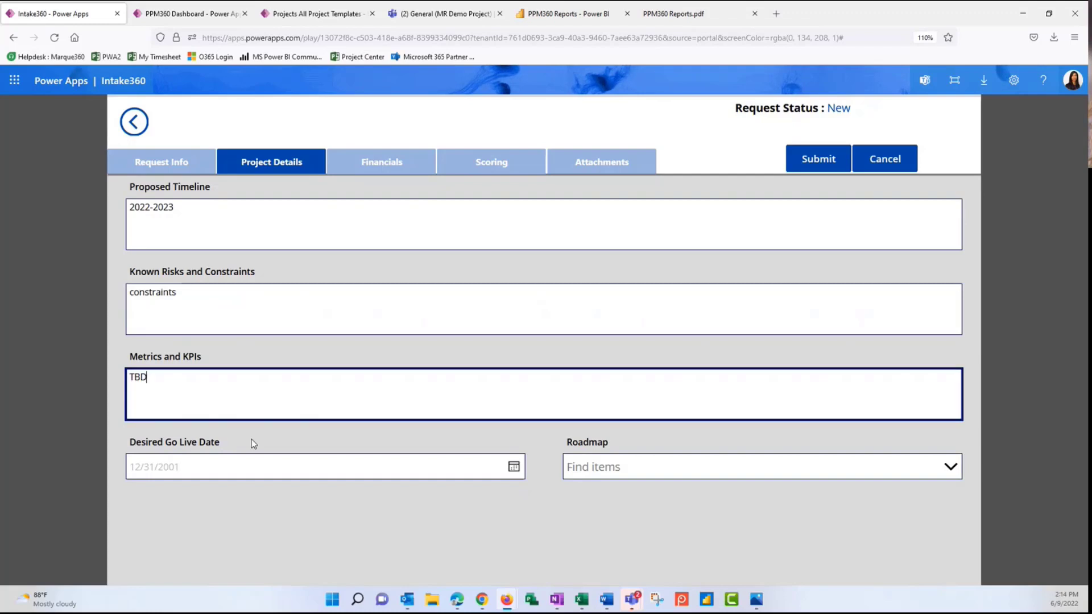
left_click(246, 465)
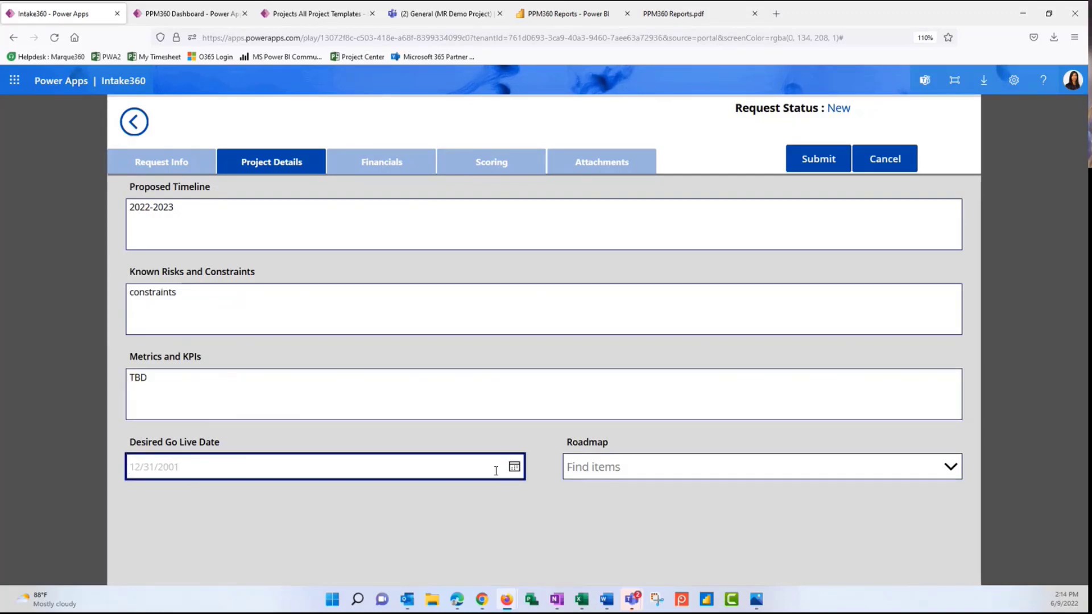
left_click(514, 469)
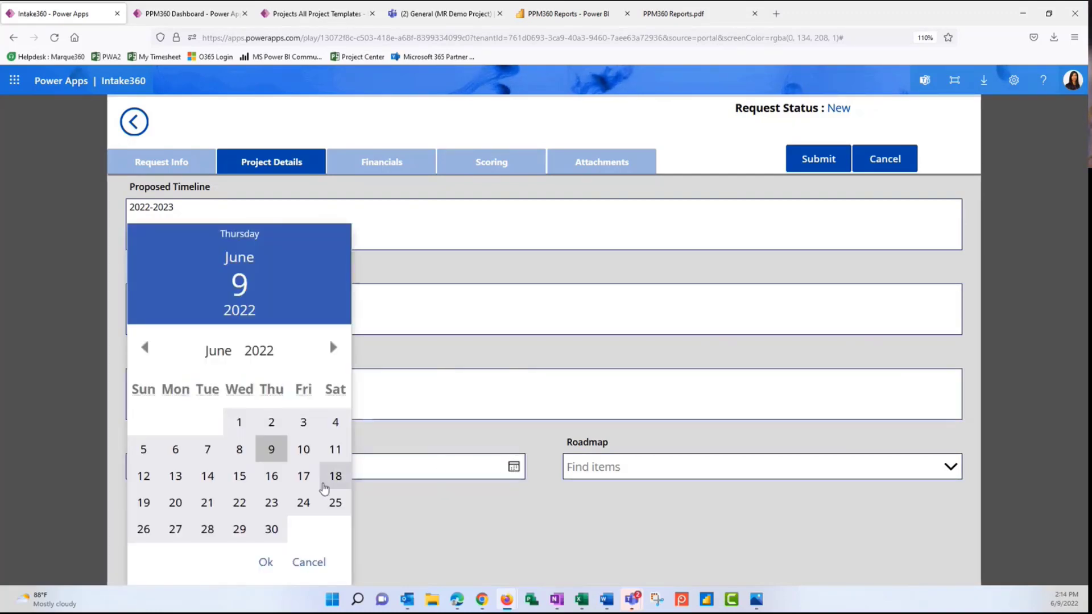
left_click(271, 530)
left_click(266, 562)
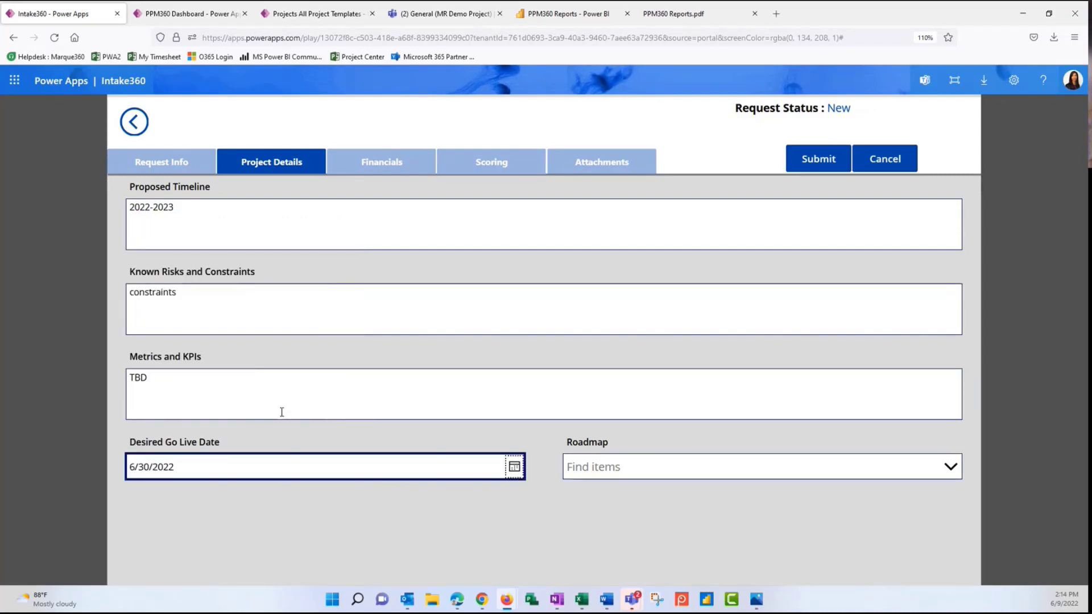
Step: In the request's financials, set the proposed budget to 150000 and mark the budget as approved with Yes
left_click(378, 164)
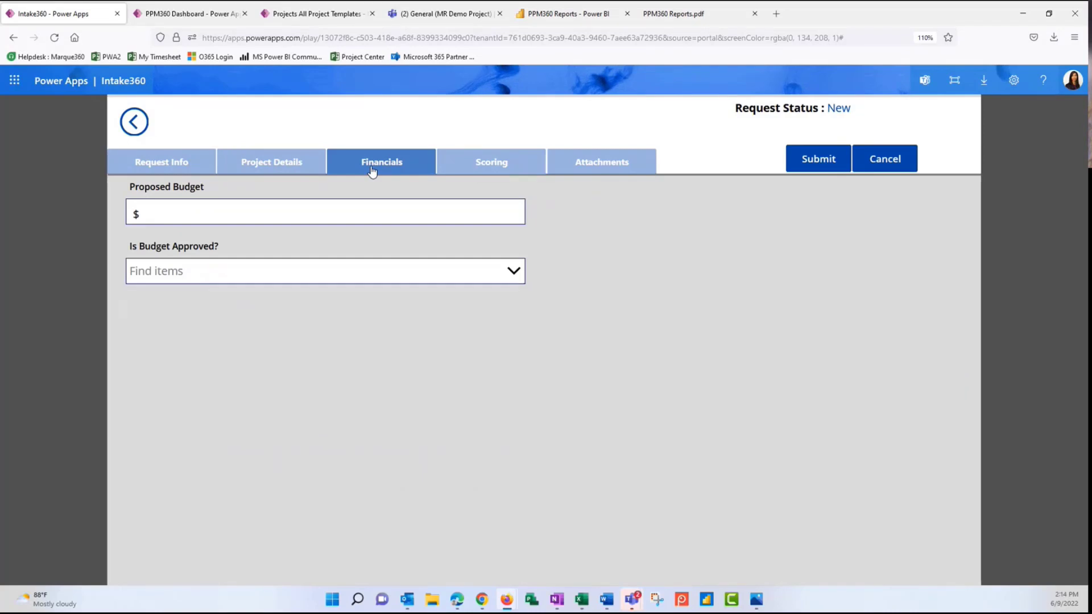
left_click(356, 212)
type("1")
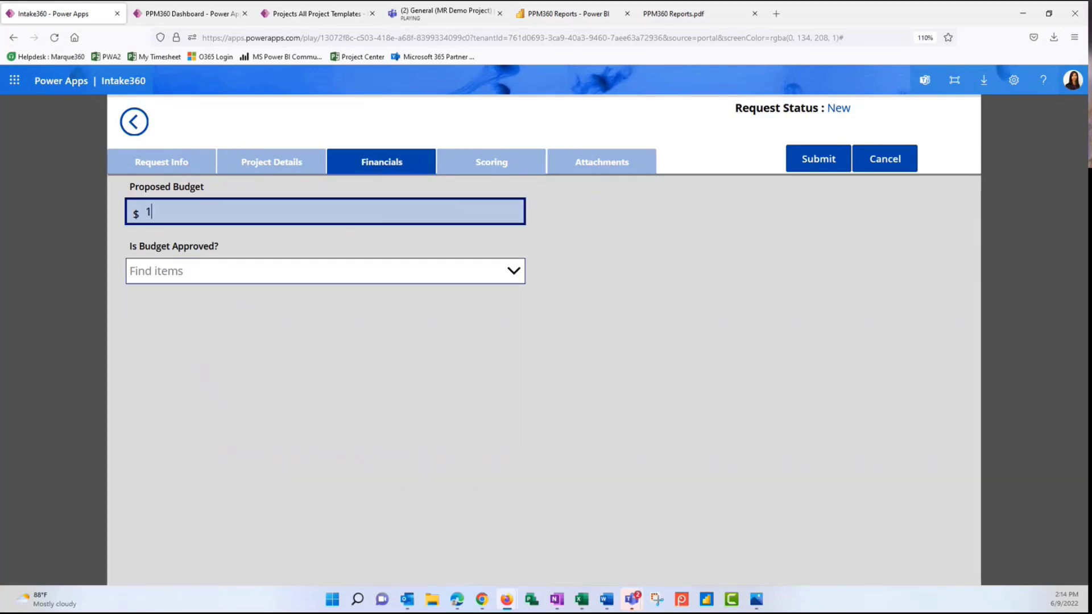
type("50000")
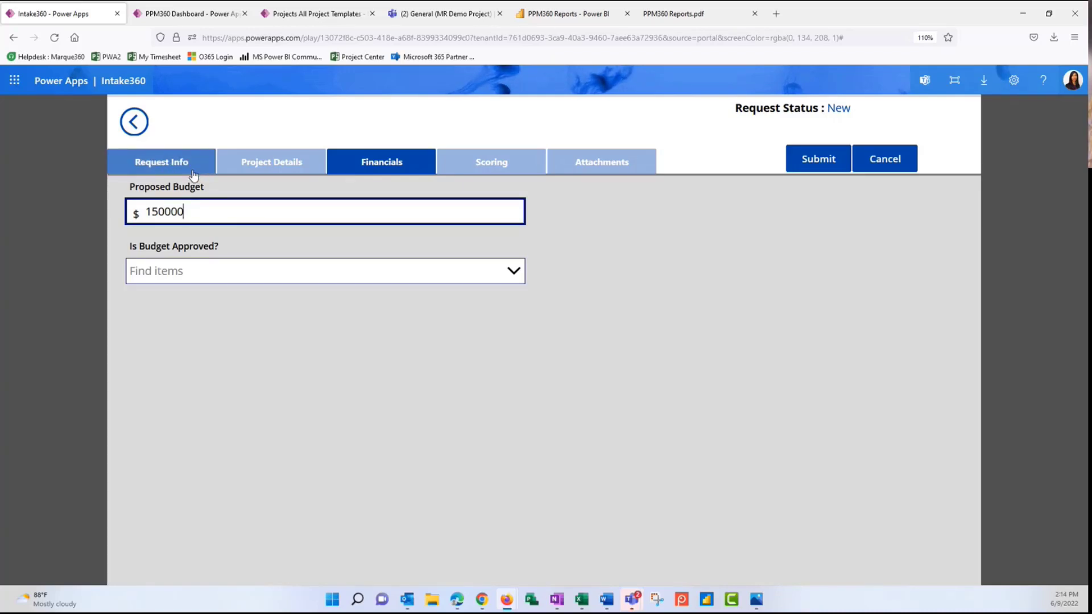
left_click(207, 267)
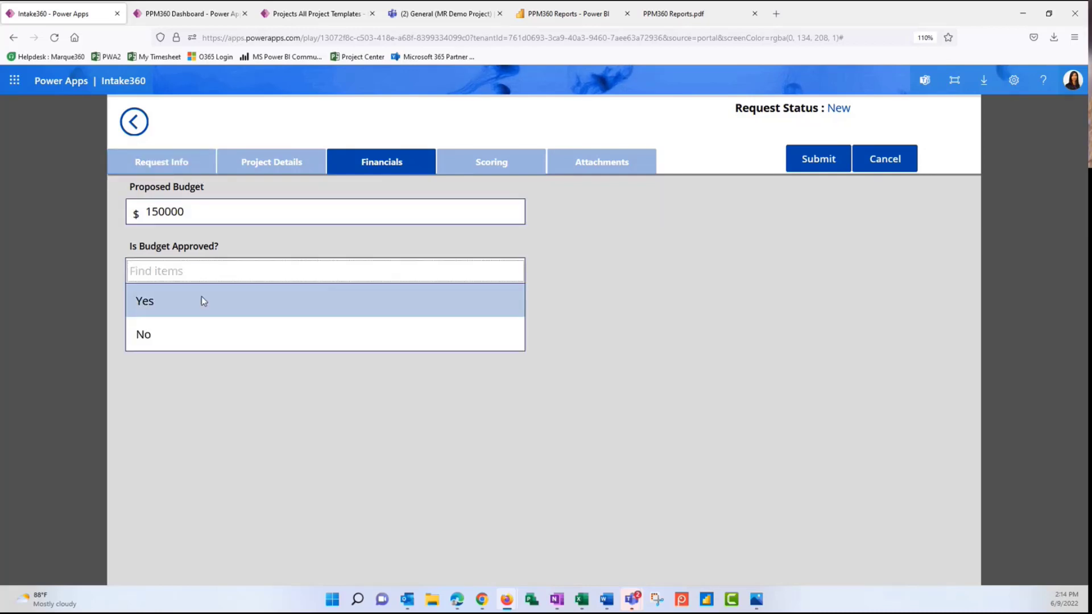
left_click(203, 301)
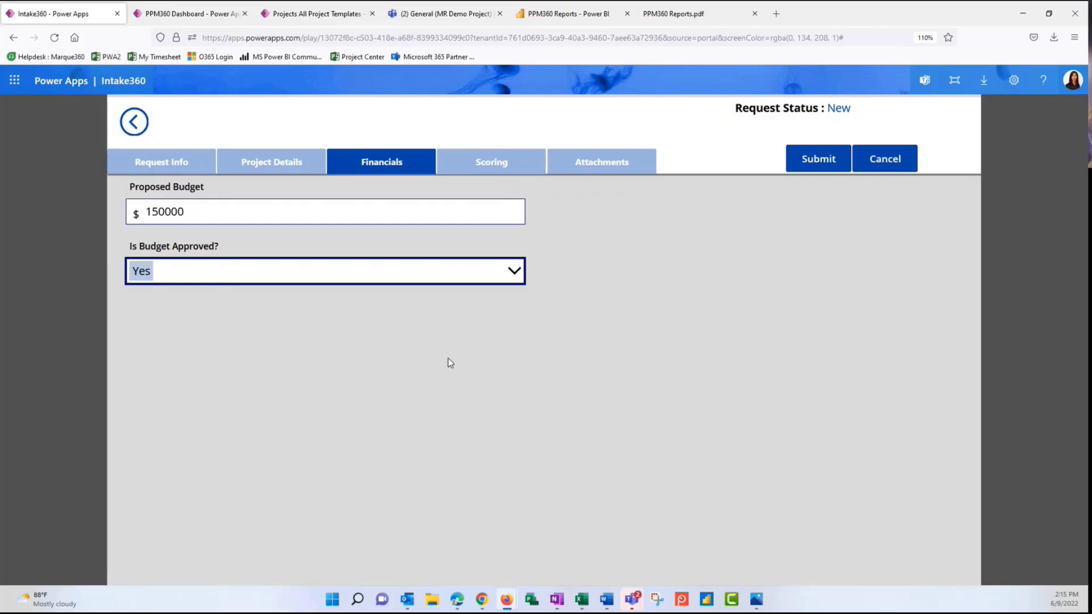
Step: In the request's scoring, rate market expansion "1 - Does not grow revenue from any markets and segments" and expense base "2 - Reduces expense base by up to $250K"
left_click(499, 169)
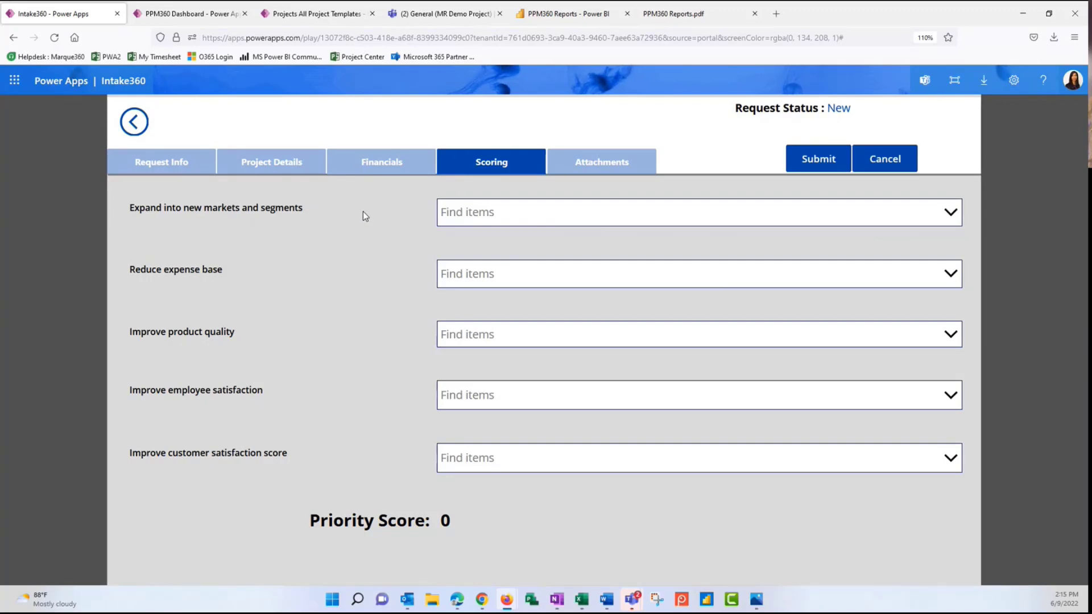
left_click(922, 215)
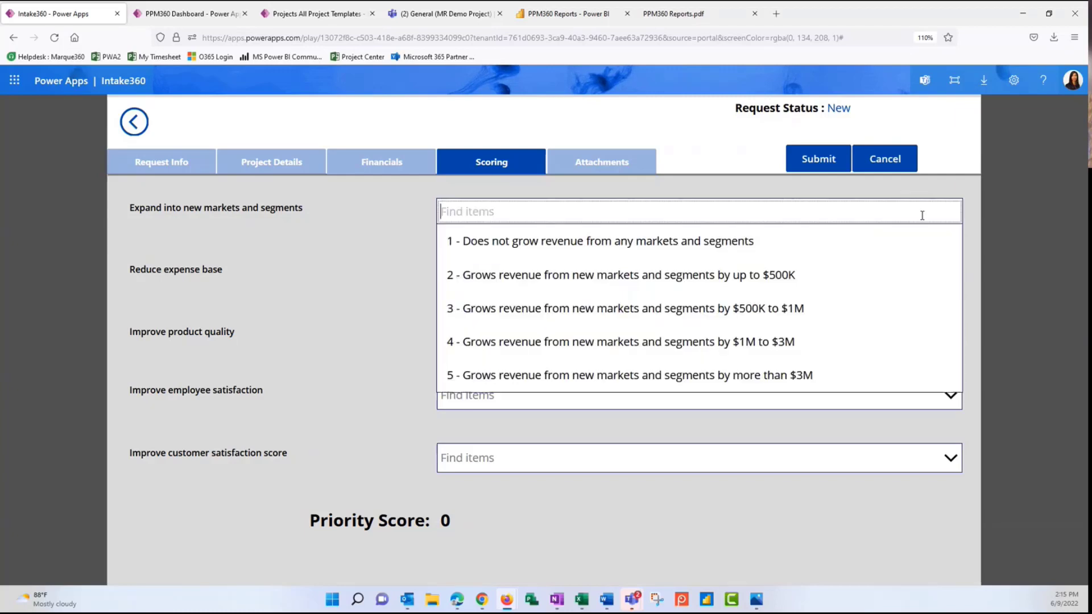
left_click(798, 250)
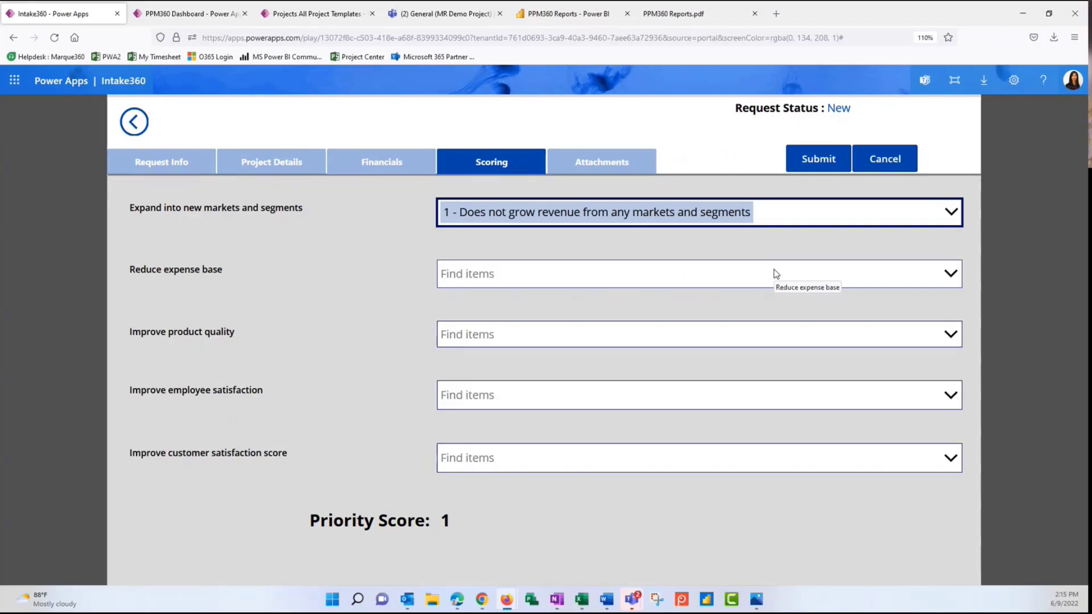
left_click(776, 274)
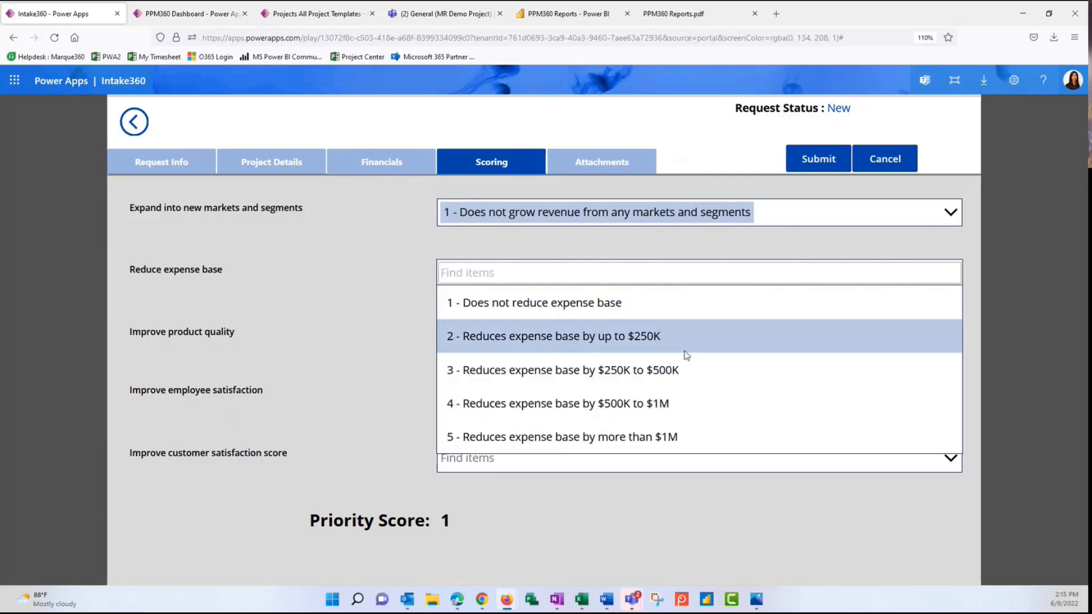
left_click(691, 341)
Step: Score product quality 4 (defects reduced by up to 20%), employee satisfaction 4 (retention up 3 to 5 points) and customer satisfaction 5 (5% or more)
left_click(688, 334)
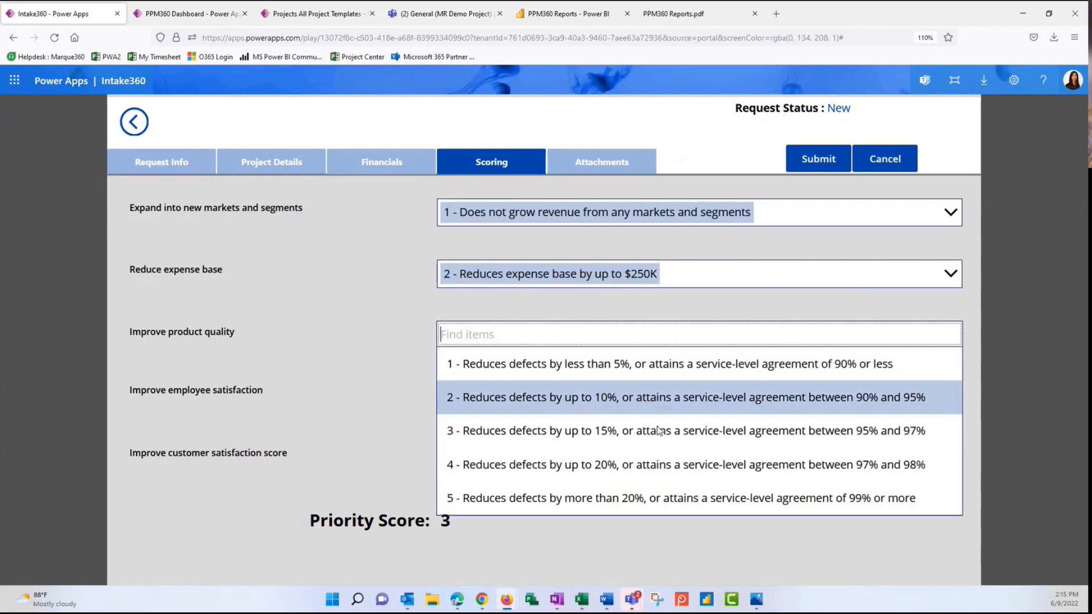
left_click(654, 462)
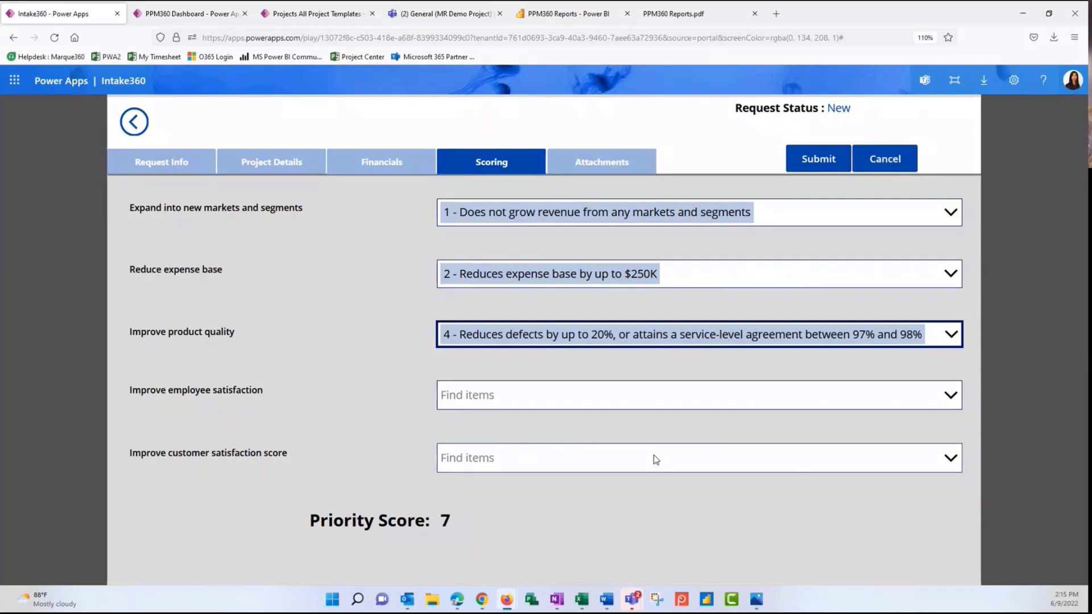
left_click(644, 398)
left_click(626, 524)
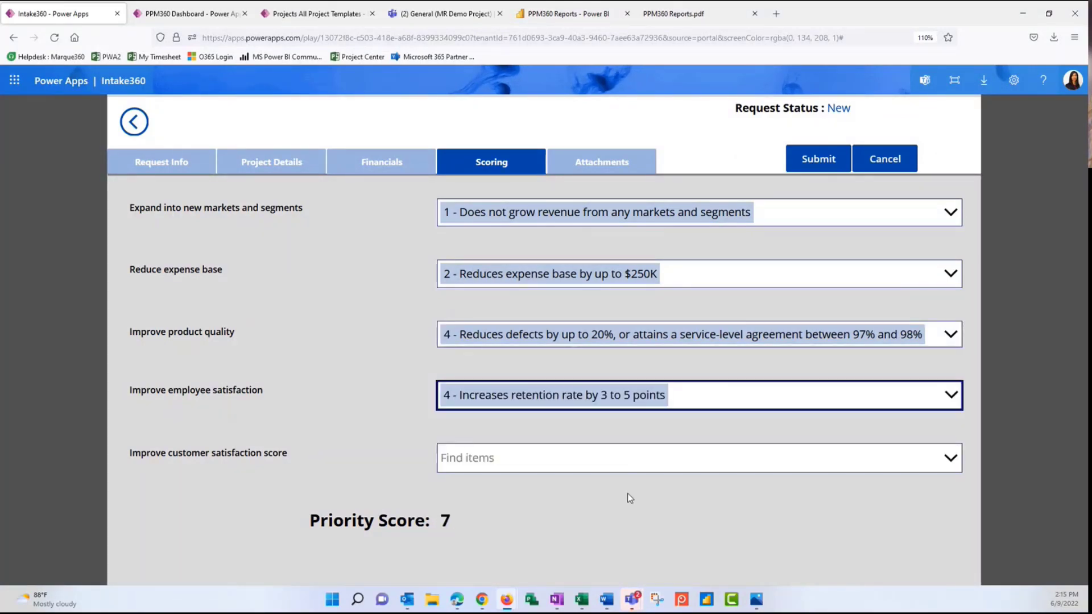
left_click(623, 458)
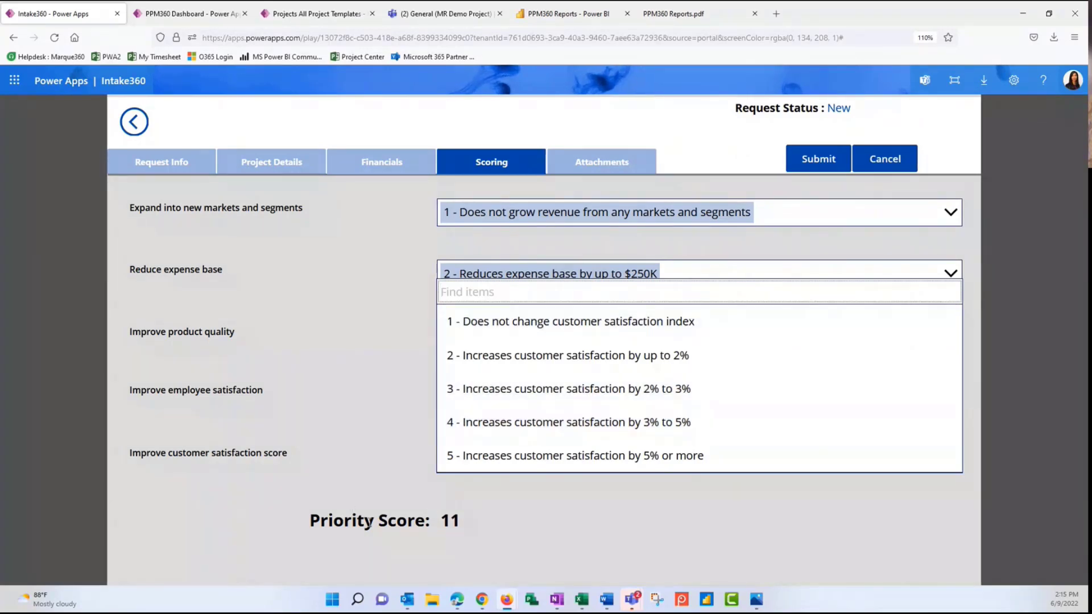
left_click(482, 458)
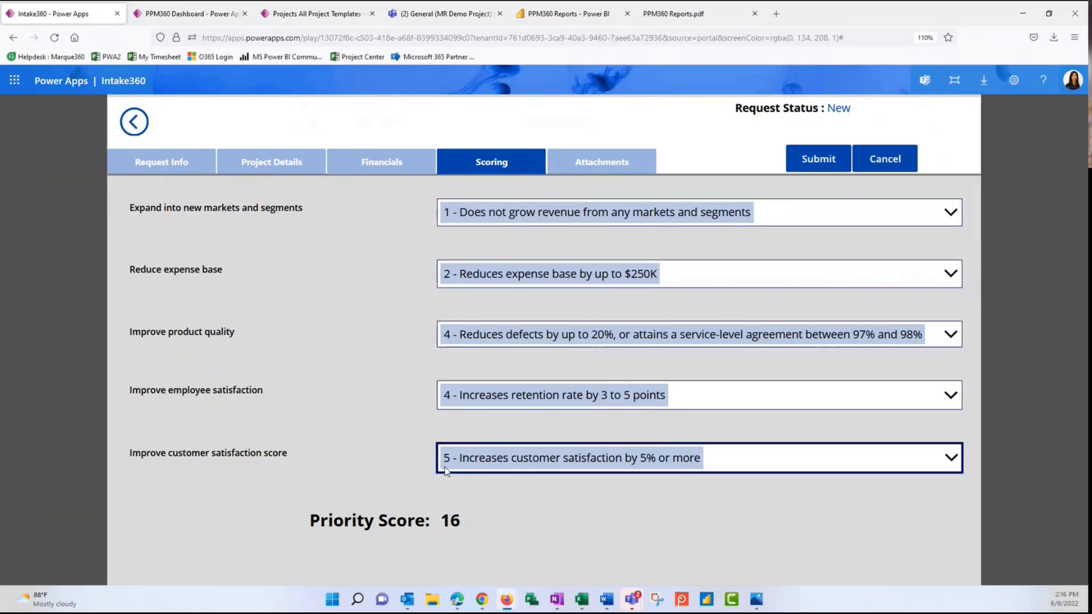
Step: Attach the Word document Test Attachment 2 from the zDemo Documents folder to the request
left_click(586, 165)
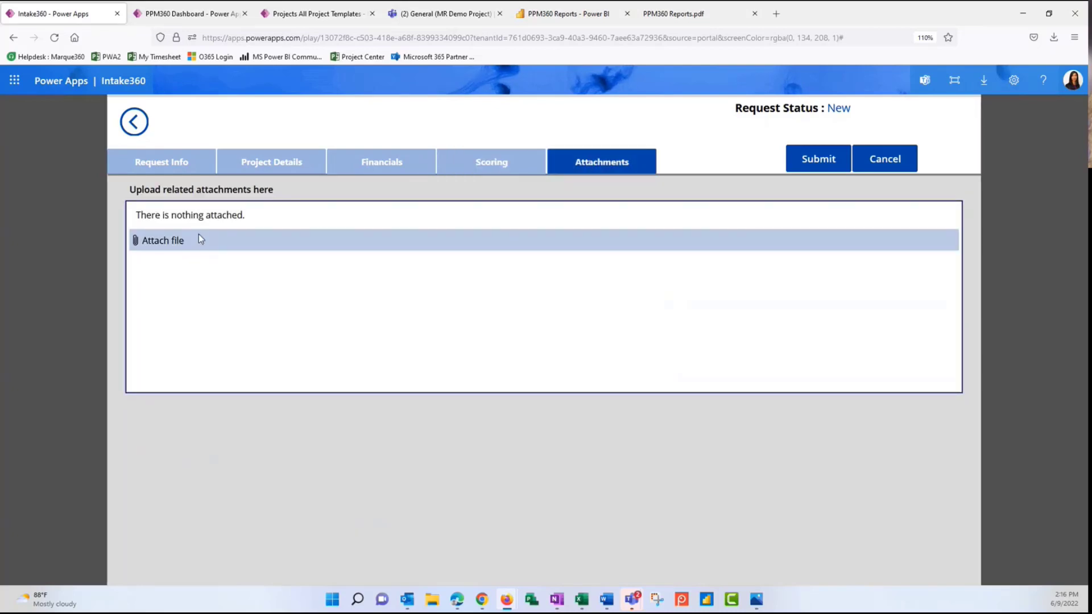
left_click(200, 239)
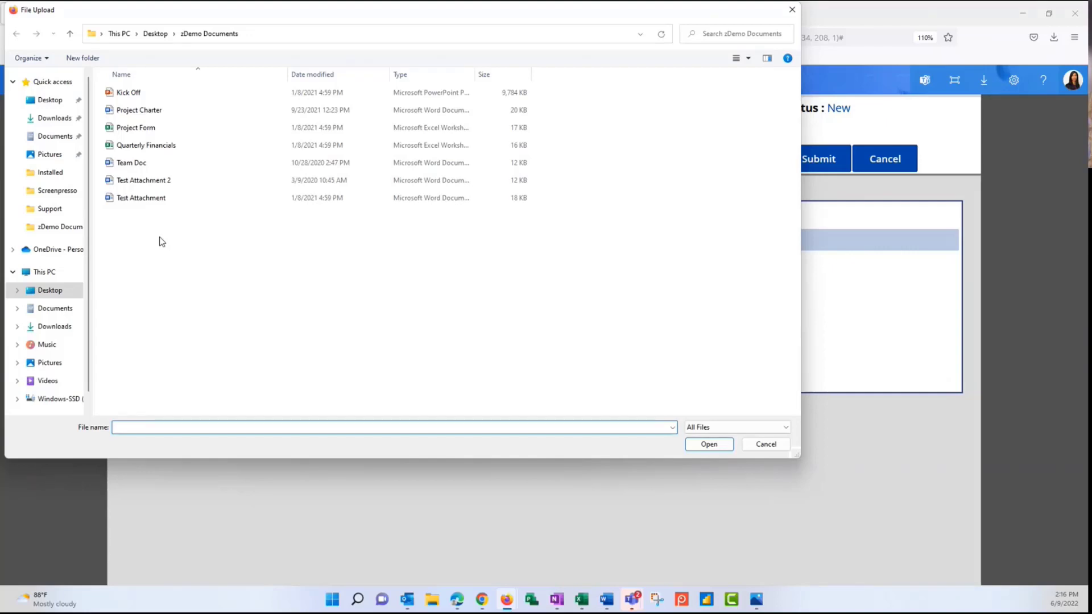
left_click(157, 184)
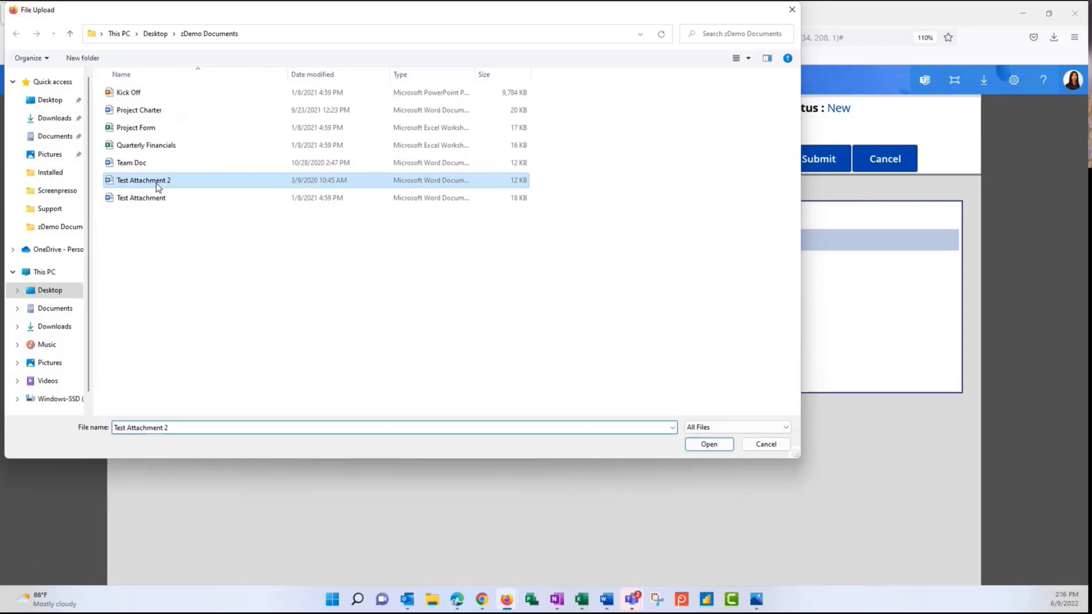
left_click(719, 448)
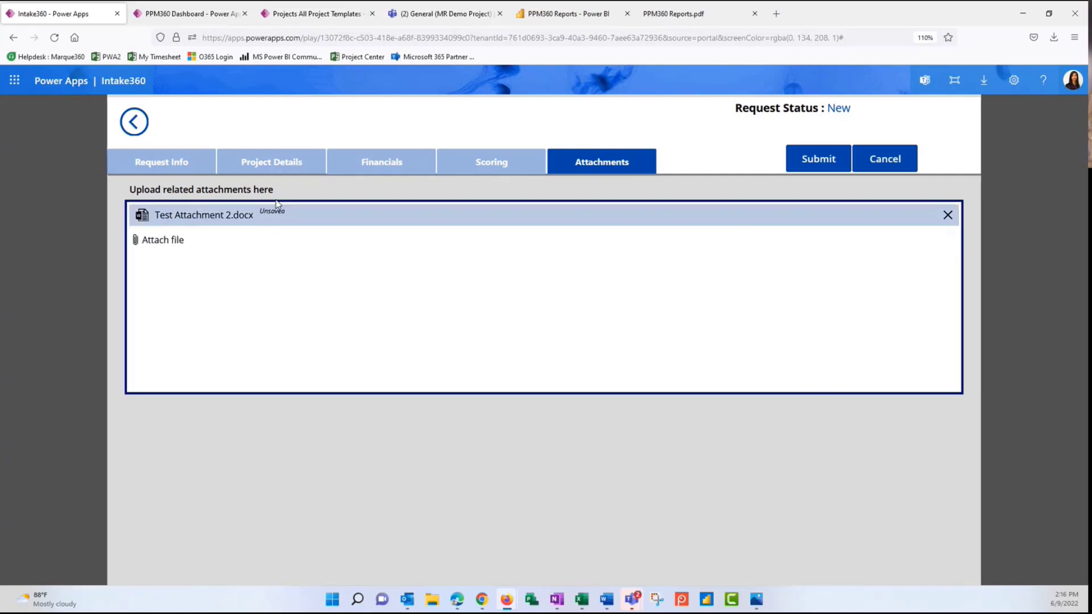
Step: Submit the Modern Work Management 01 request, and open its entry in the request list for review before returning to the list
left_click(185, 170)
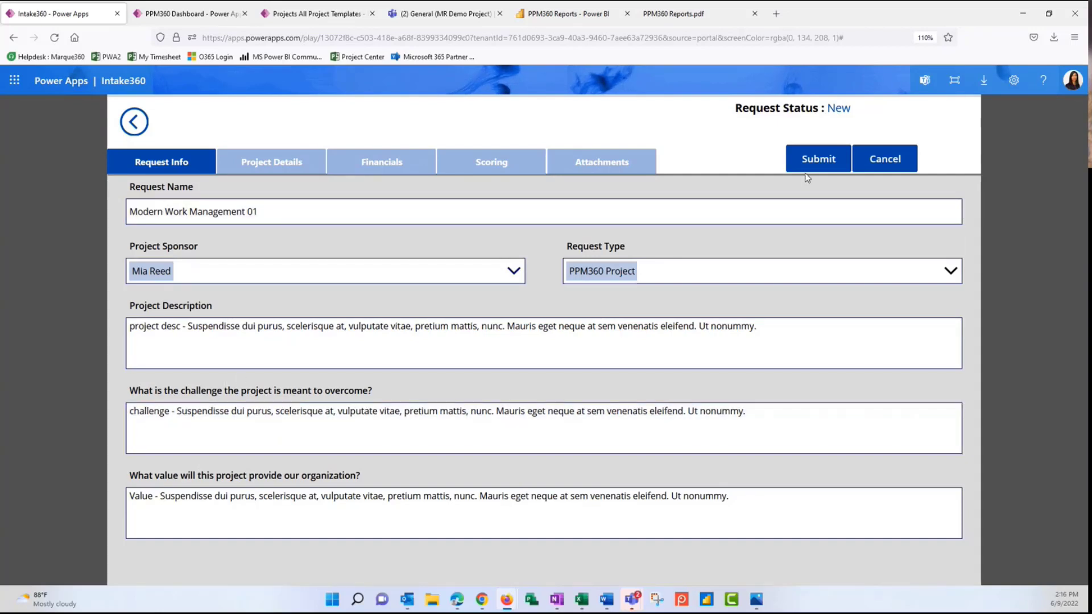
left_click(821, 161)
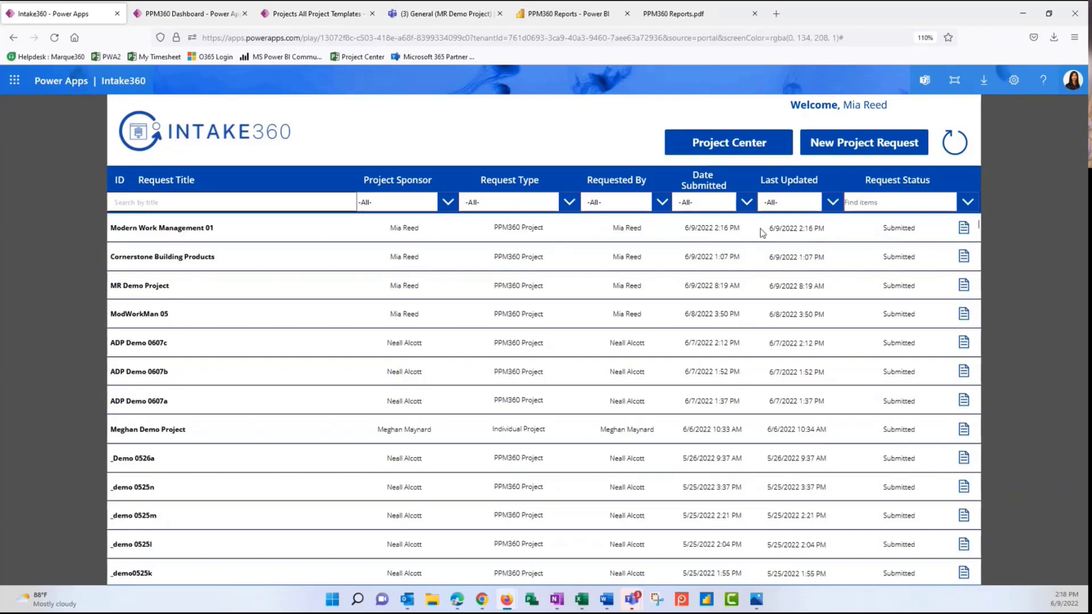
left_click(964, 229)
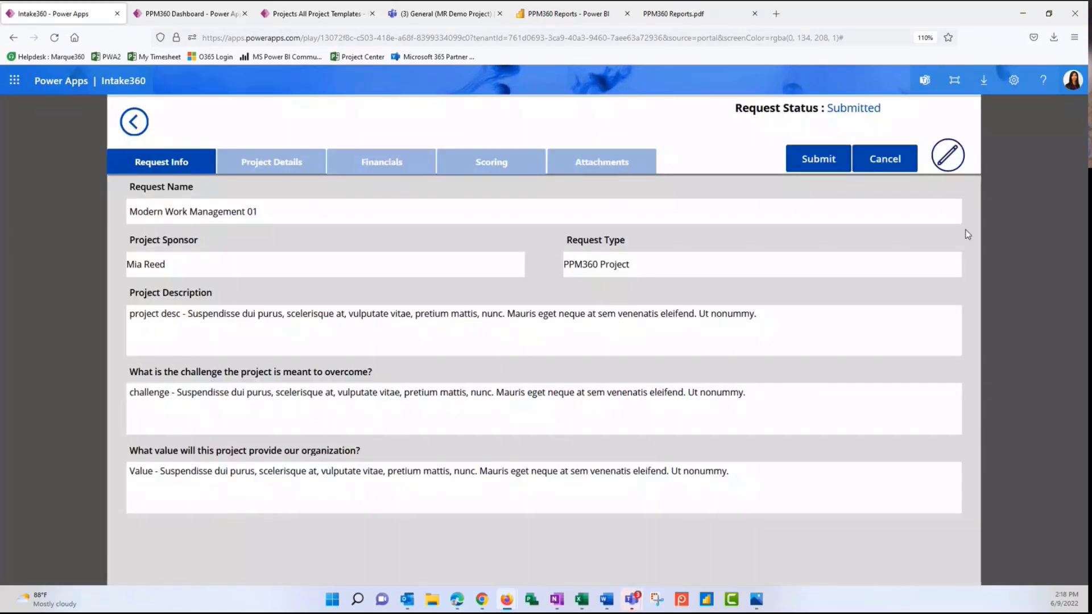
left_click(893, 159)
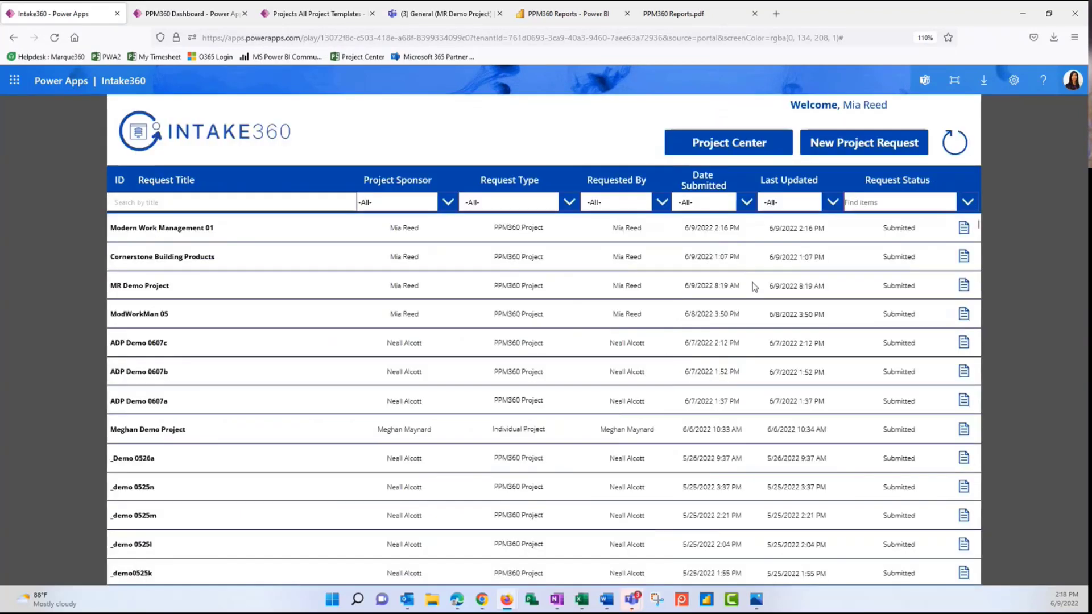
Step: Switch to Outlook and read the New Project / Work Request Submitted approval e-mail full screen, then put the mail window away
left_click(407, 600)
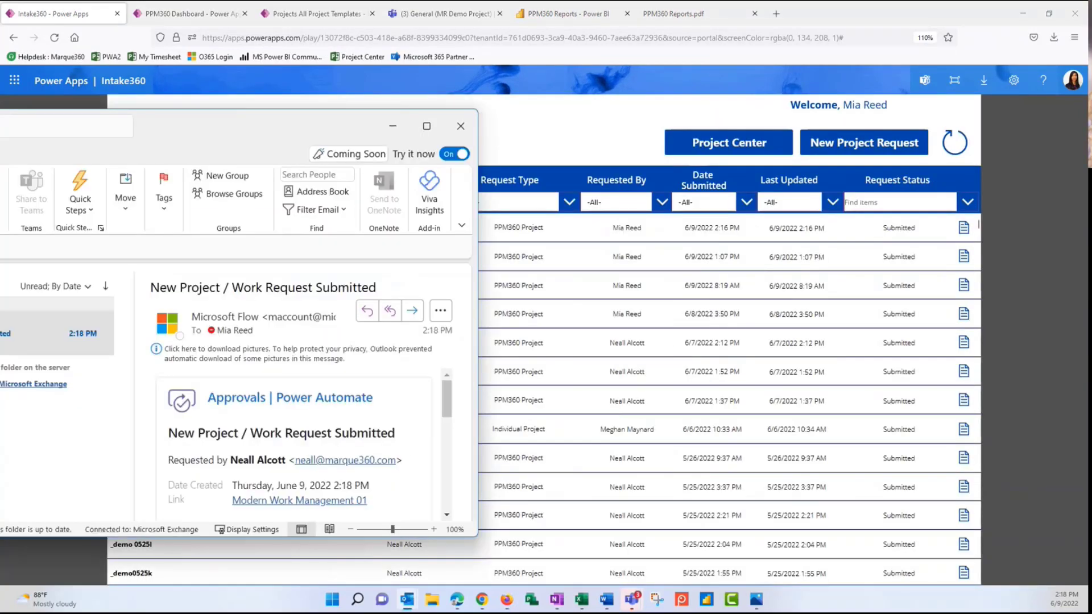
left_click_drag(228, 126, 722, 120)
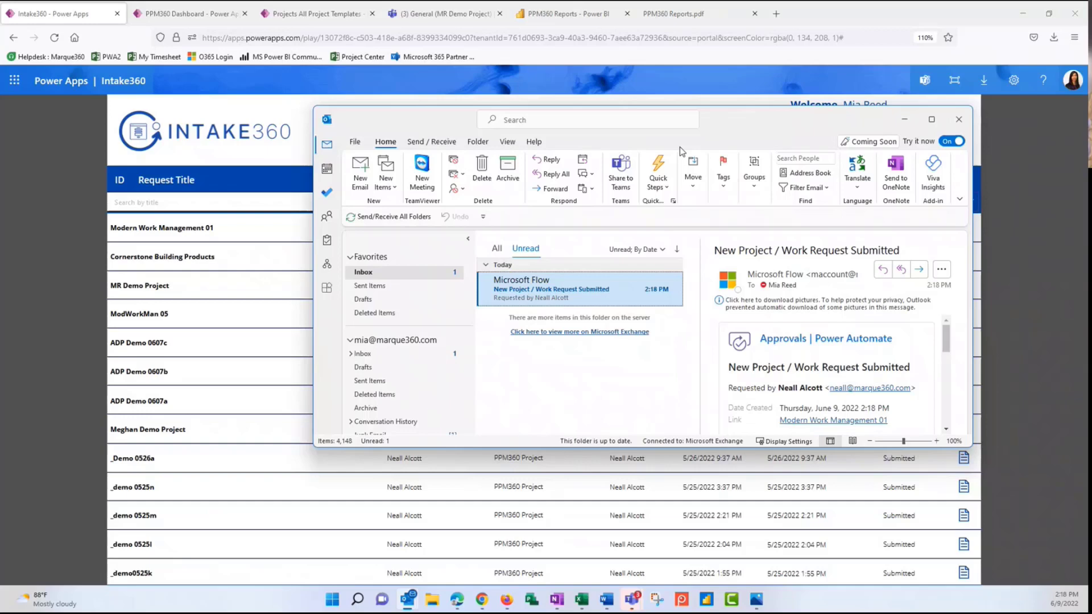
left_click(936, 121)
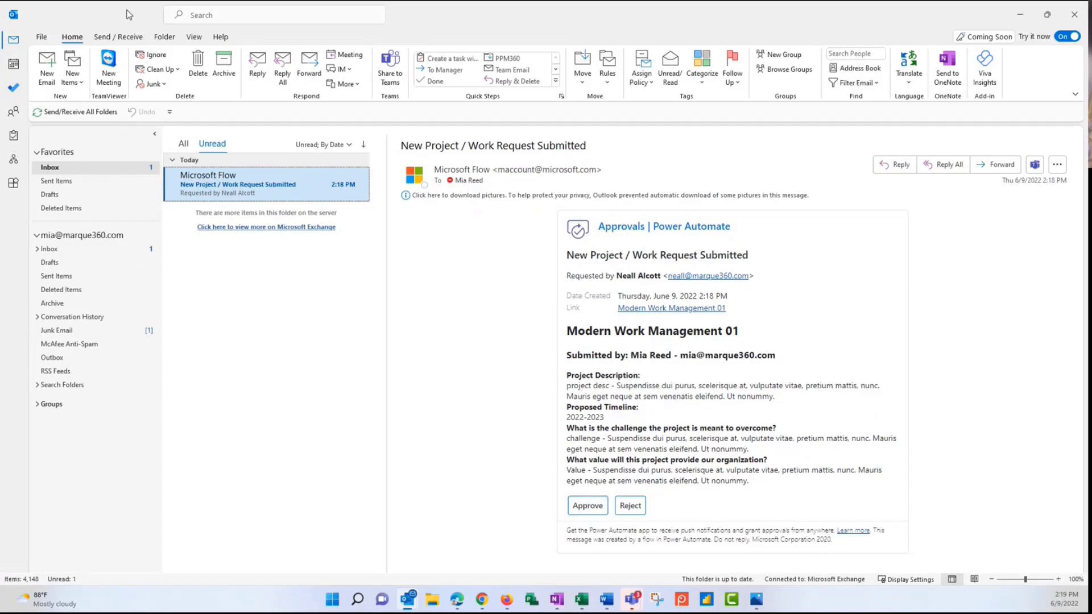
key("super+Down")
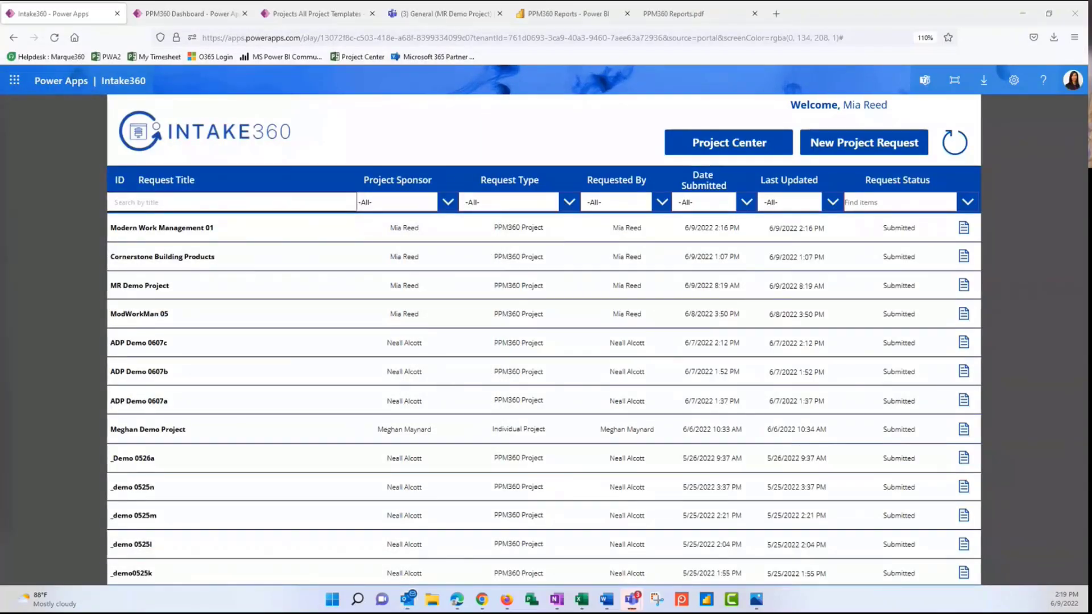
Step: Switch to Teams and open the newest New Project / Work Request Submitted approval from the activity feed
key("alt+Tab")
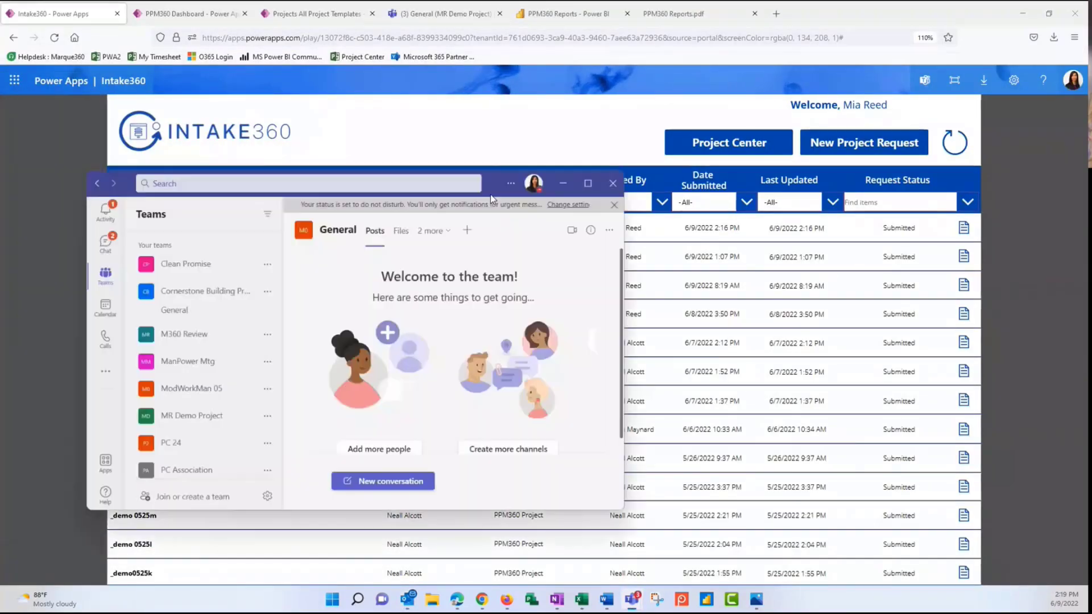
left_click(667, 186)
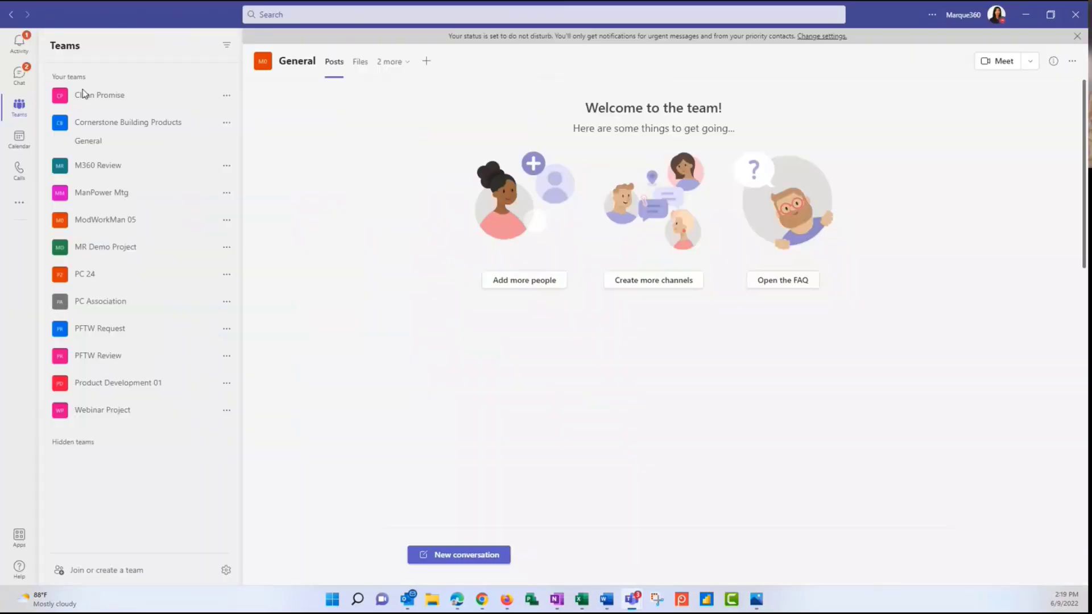
left_click(19, 45)
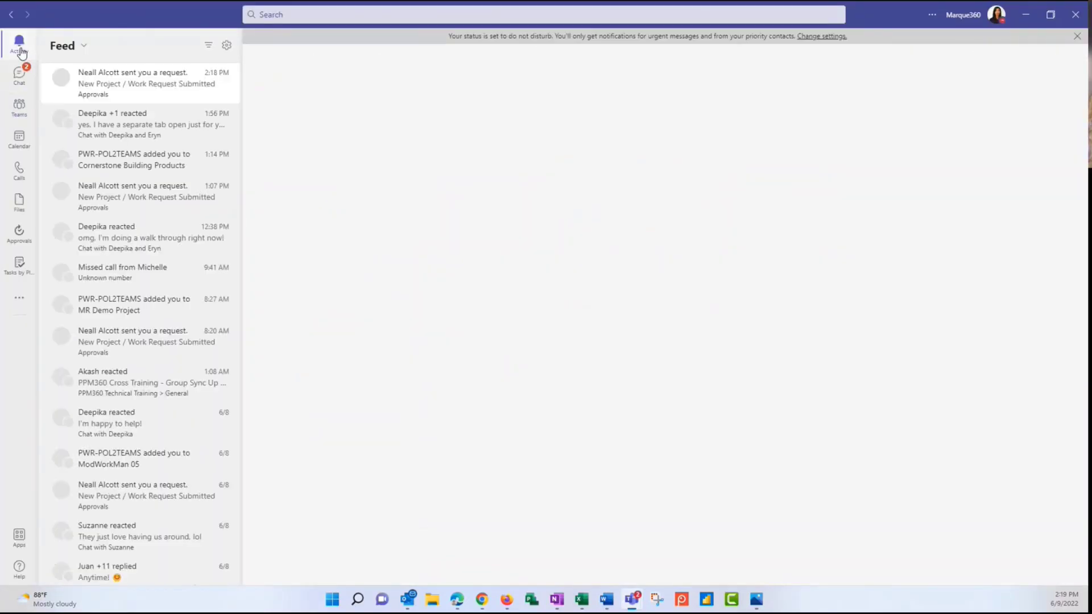
left_click(130, 93)
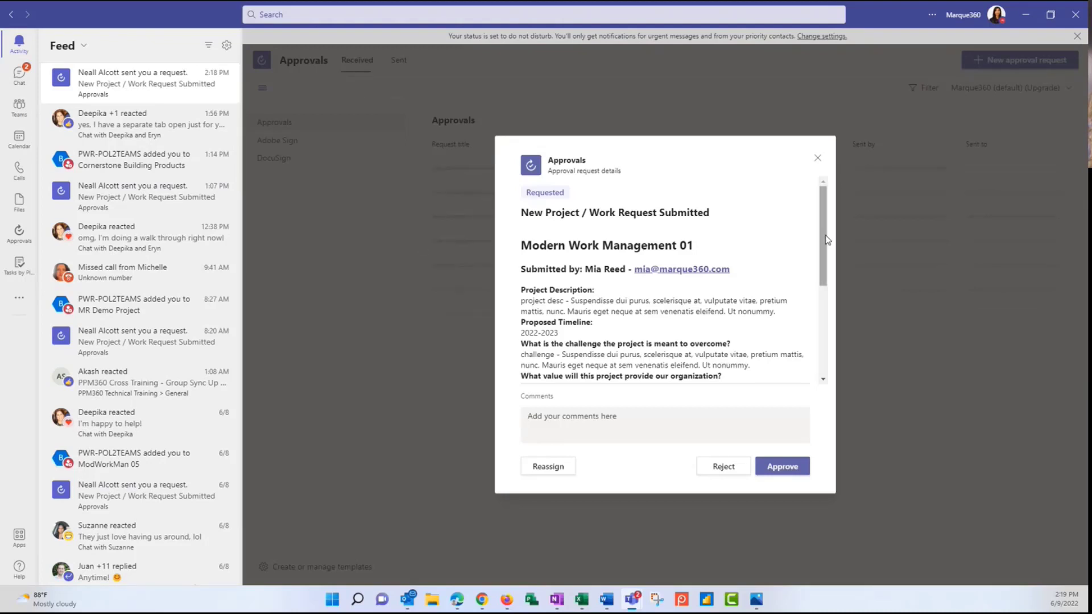
Step: Review the Modern Work Management 01 approval details, and approve the request with the comment "comments"
scroll(821, 245, "down", 1)
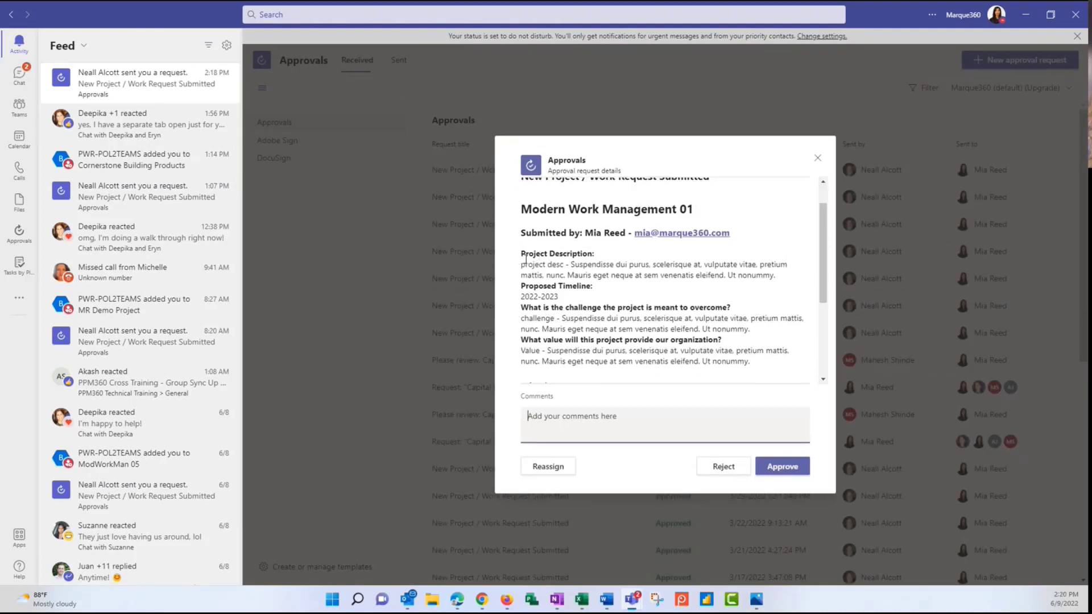
scroll(520, 259, "down", 1)
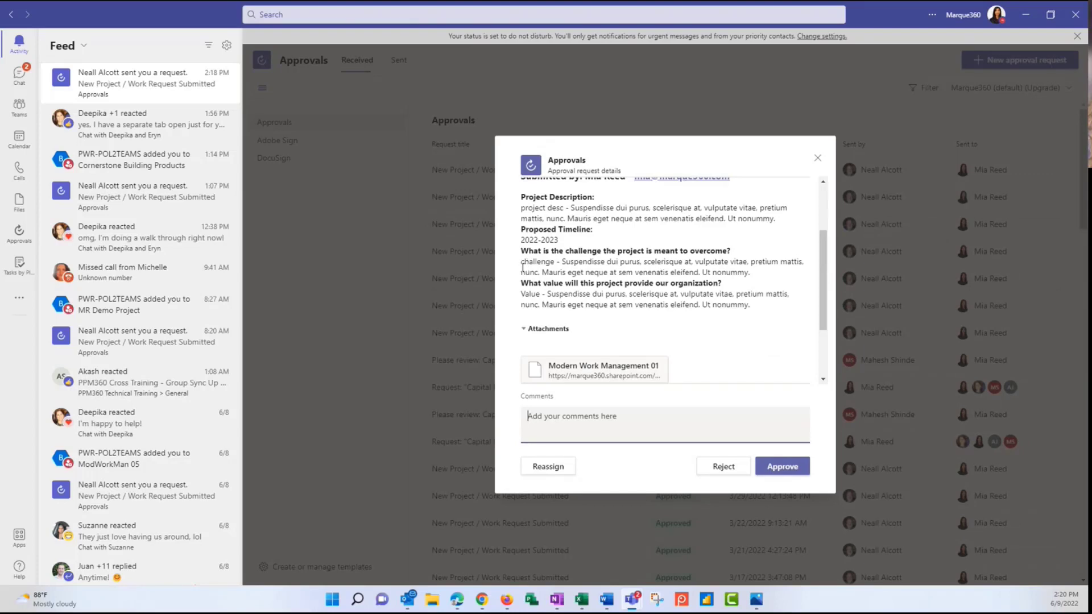
scroll(558, 279, "down", 2)
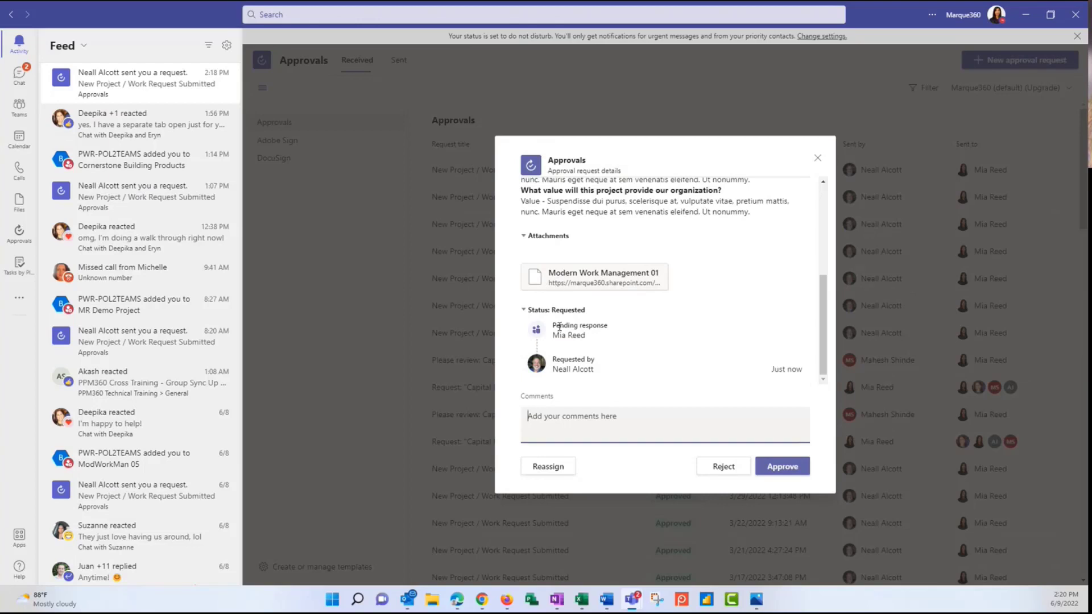
type("comments")
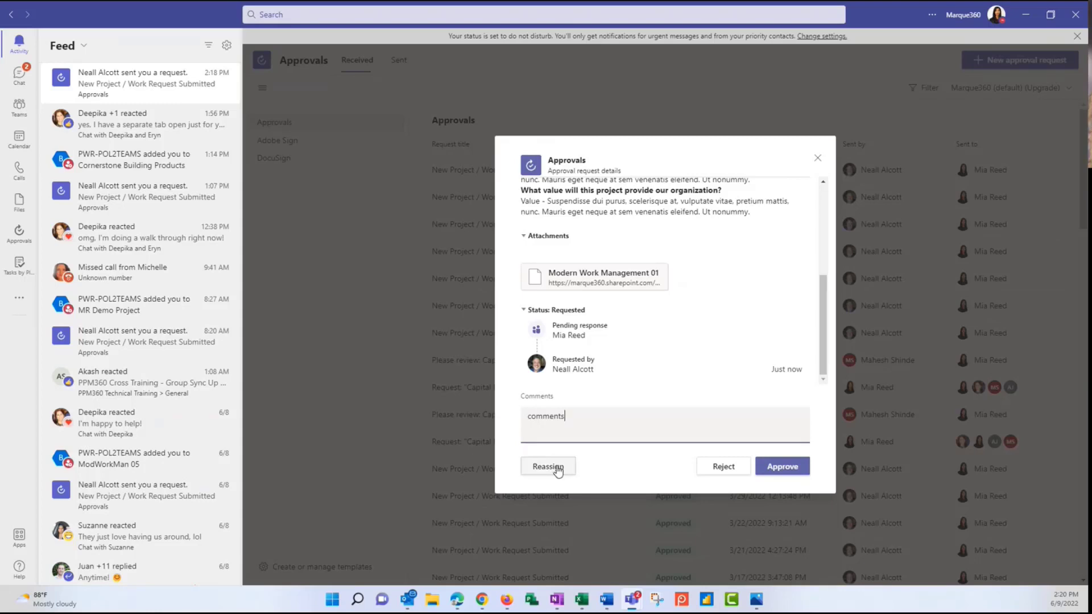
left_click(775, 474)
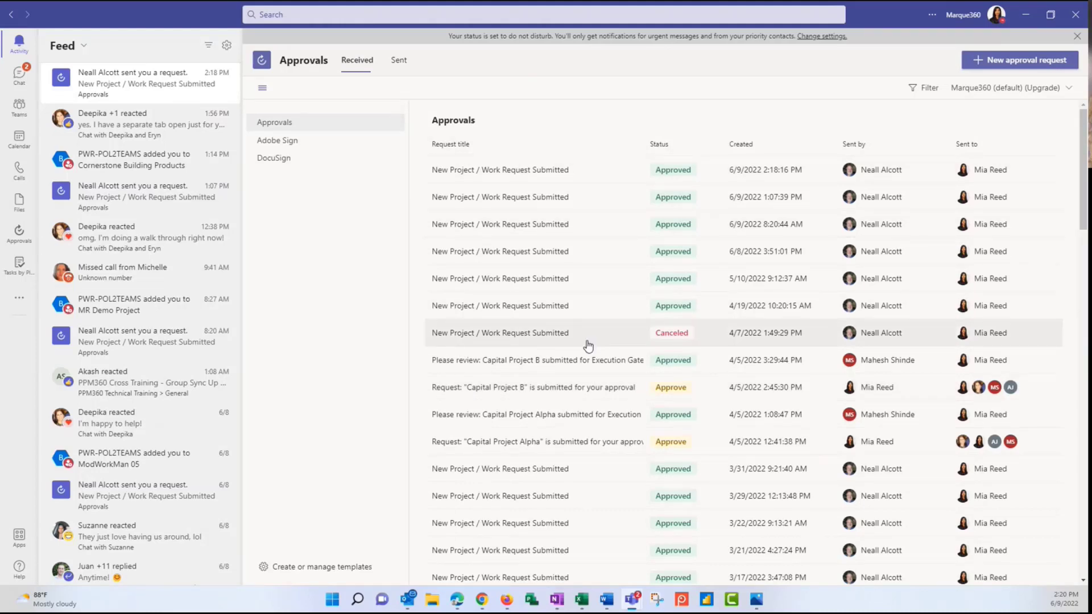
Step: Look through the received approvals and their statuses in Teams
scroll(588, 346, "down", 2)
scroll(588, 346, "down", 6)
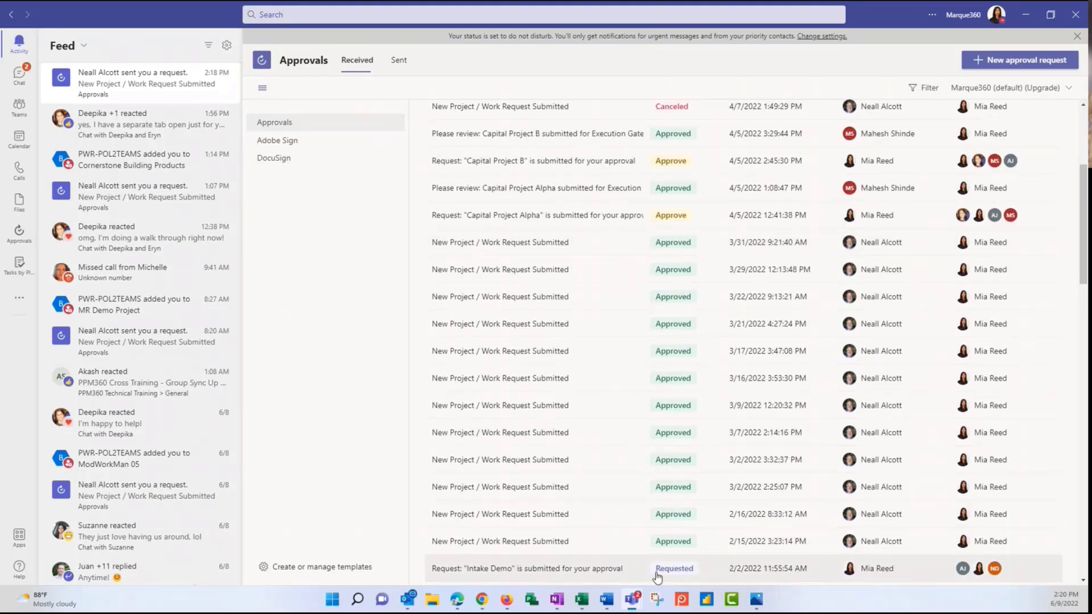
scroll(555, 471, "up", 5)
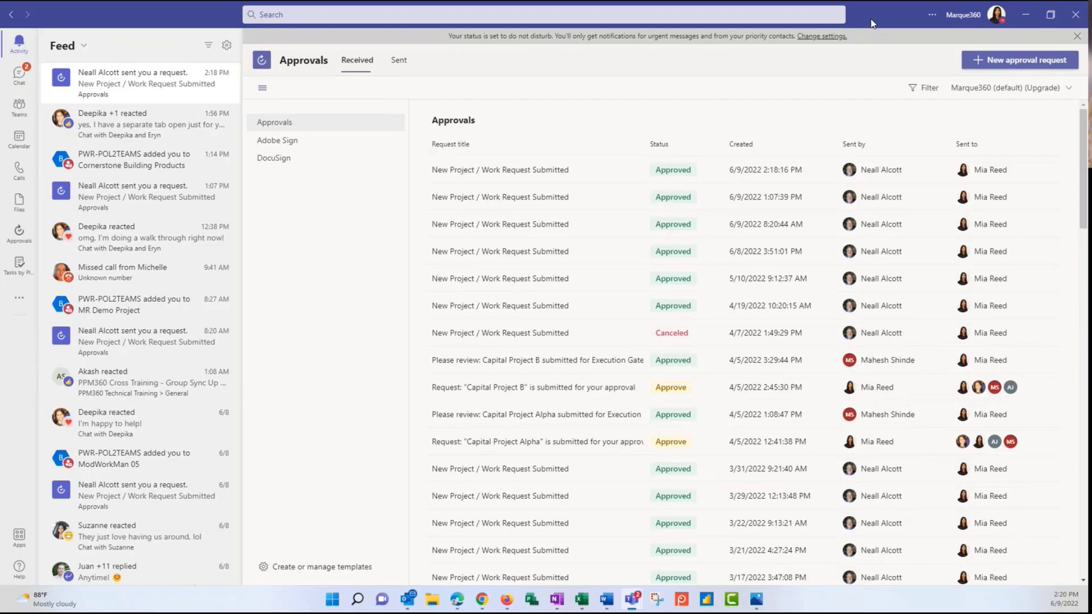
Step: Switch to Outlook to check the approval status in the New Project / Work Request Submitted message, and return to the Intake360 request list
key("alt+Tab")
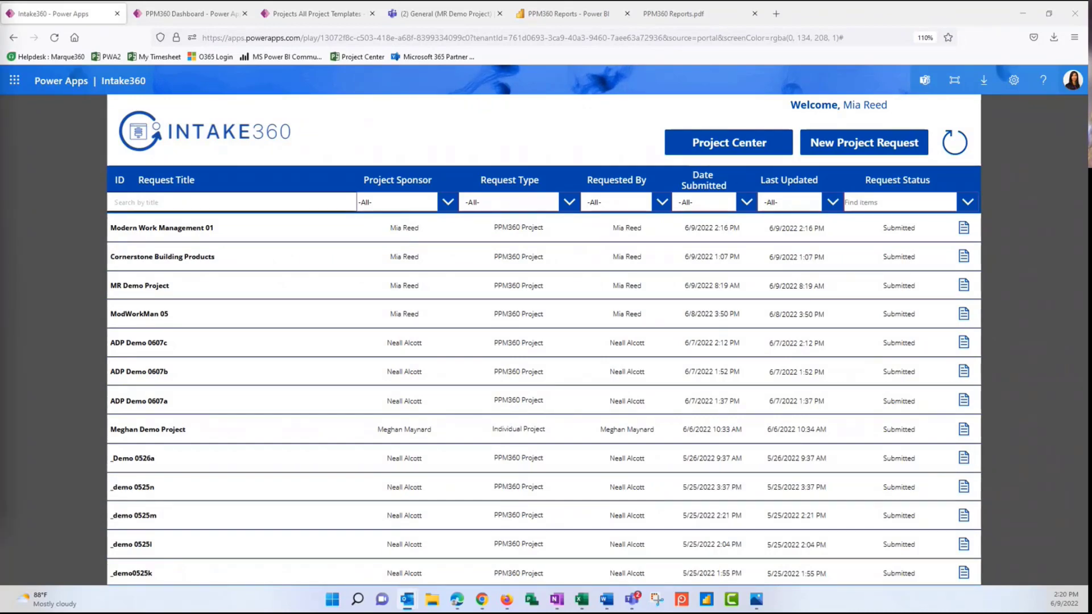
key("alt+Tab")
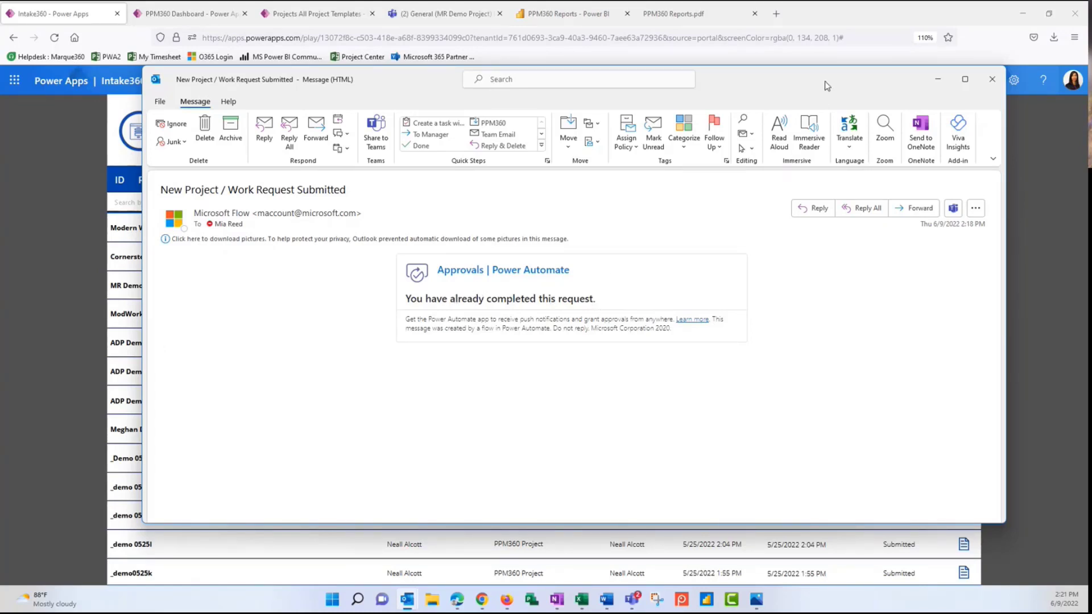
left_click(938, 79)
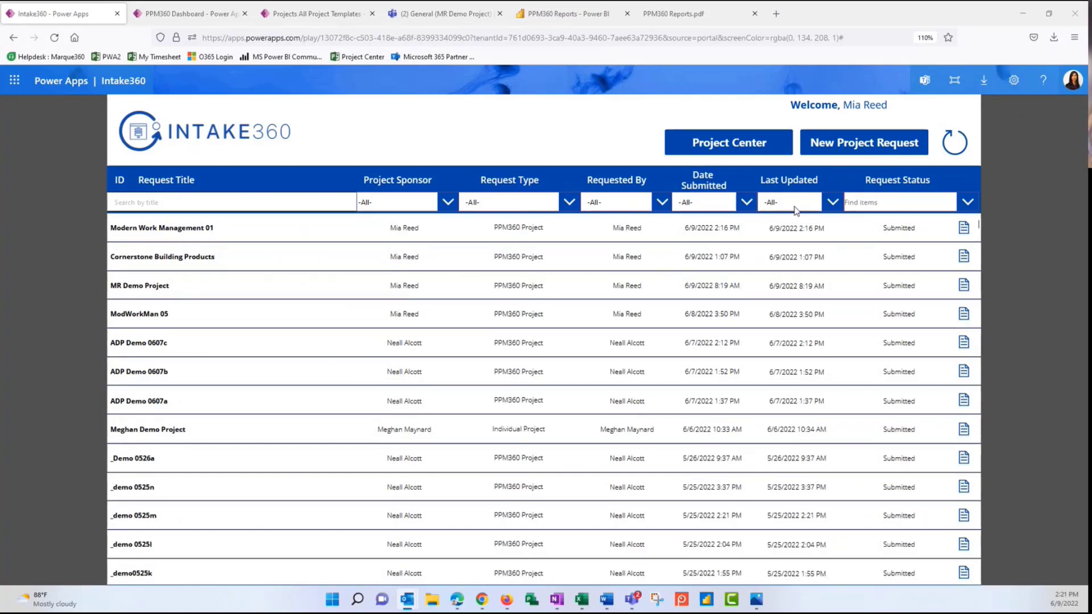
Step: Review the submitted Modern Work Management 01 request info, close it without submitting, and switch to the PPM360 Dashboard
left_click(964, 228)
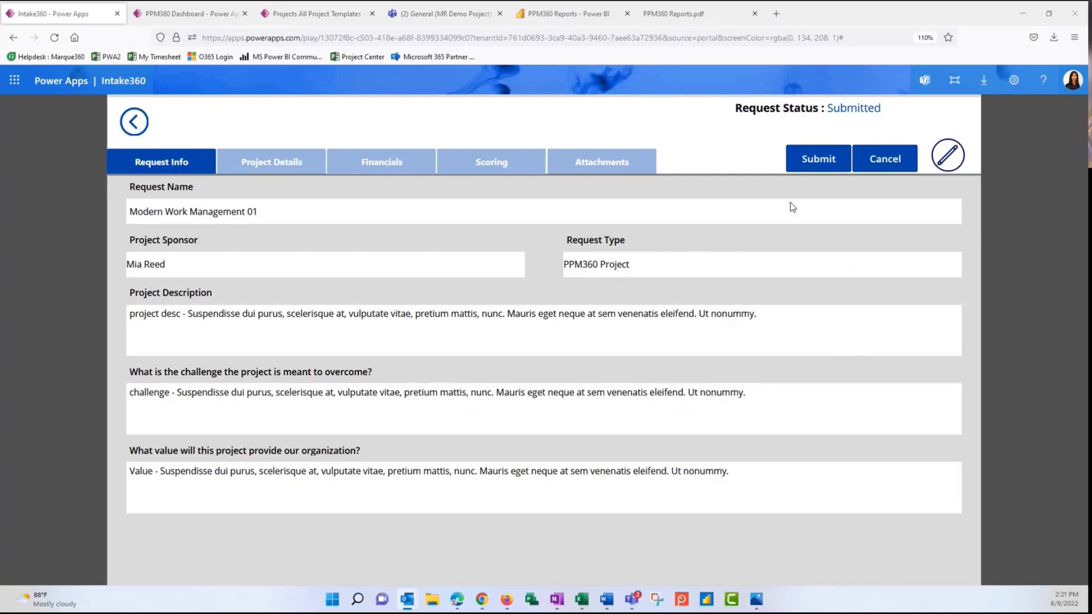
left_click(867, 168)
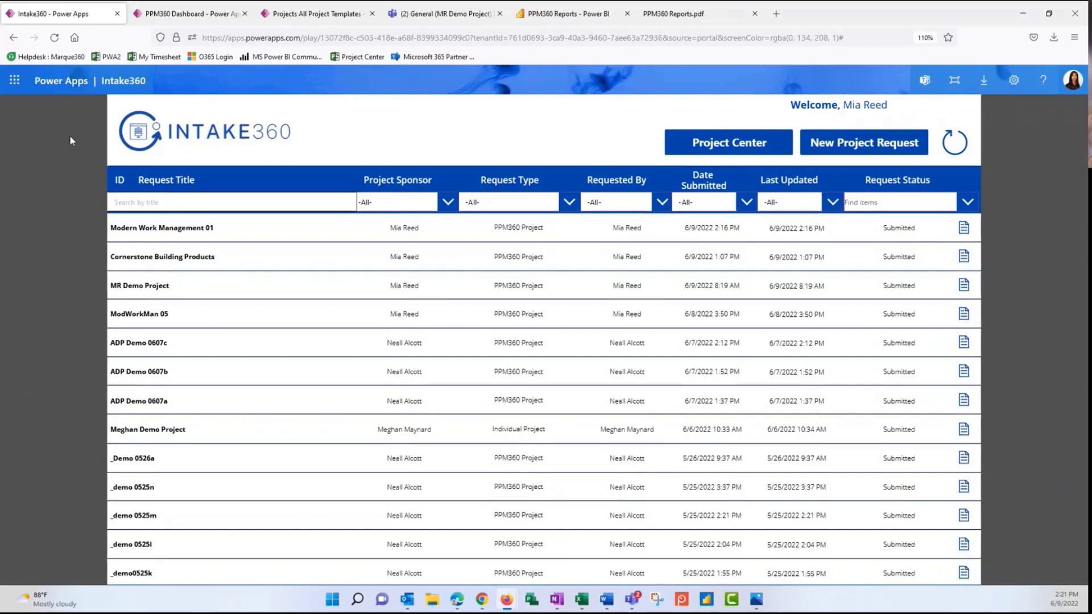
left_click(170, 17)
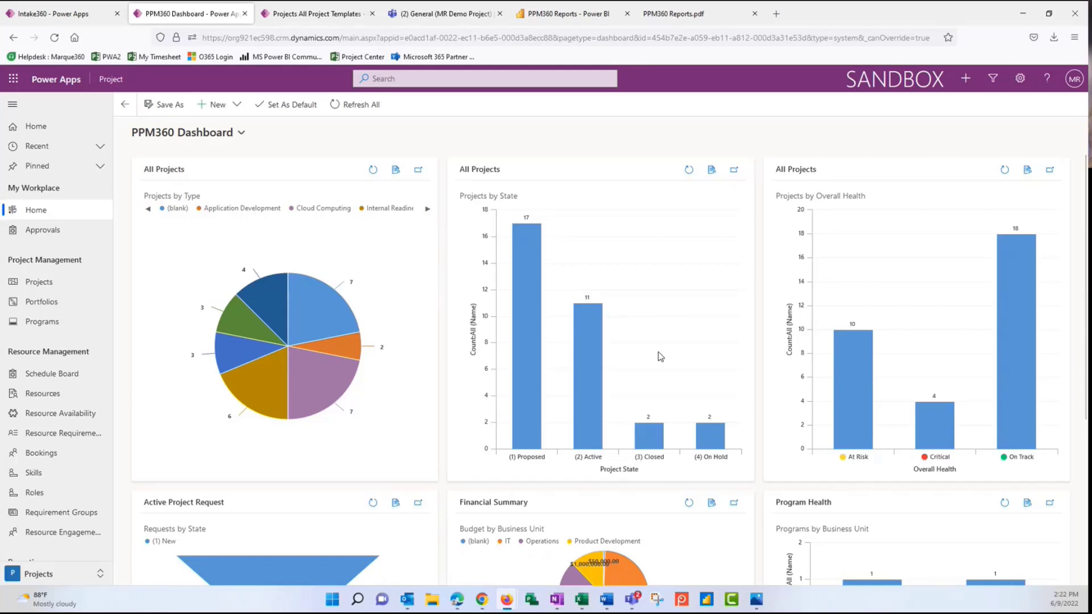
Step: Review the PPM360 Dashboard charts, and check the drill-down attributes available for the (blank) slice of Projects by Type
mouse_move(850, 361)
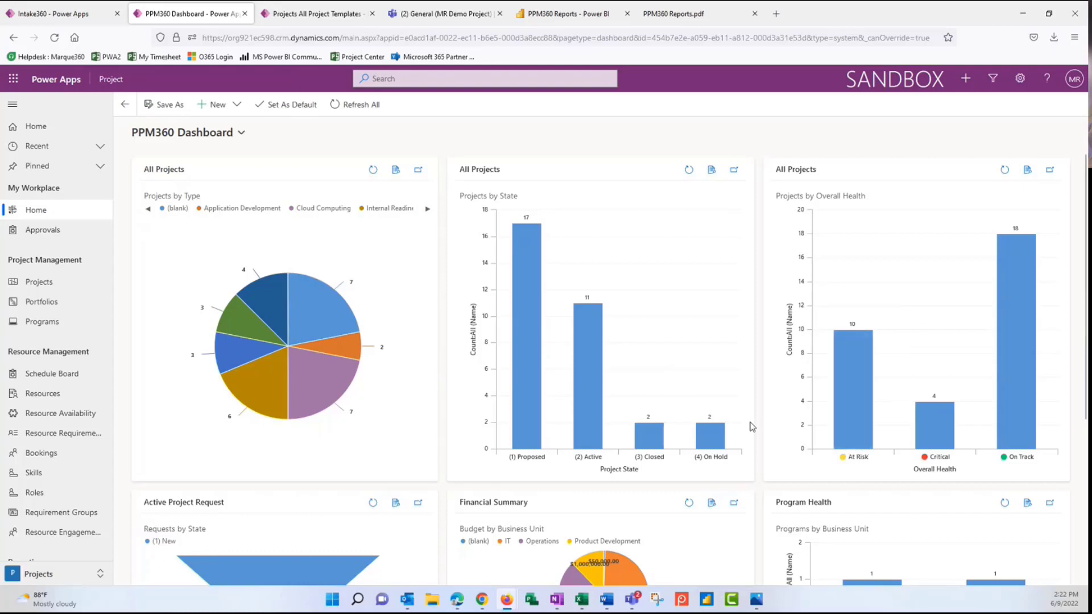
scroll(759, 448, "down", 2)
scroll(759, 447, "down", 4)
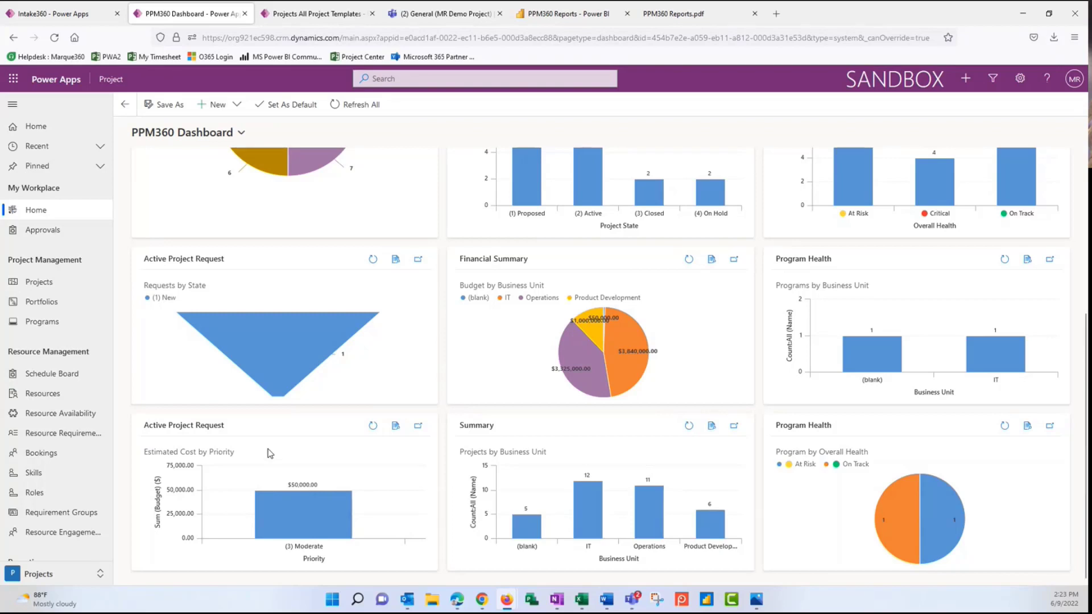
scroll(271, 453, "up", 5)
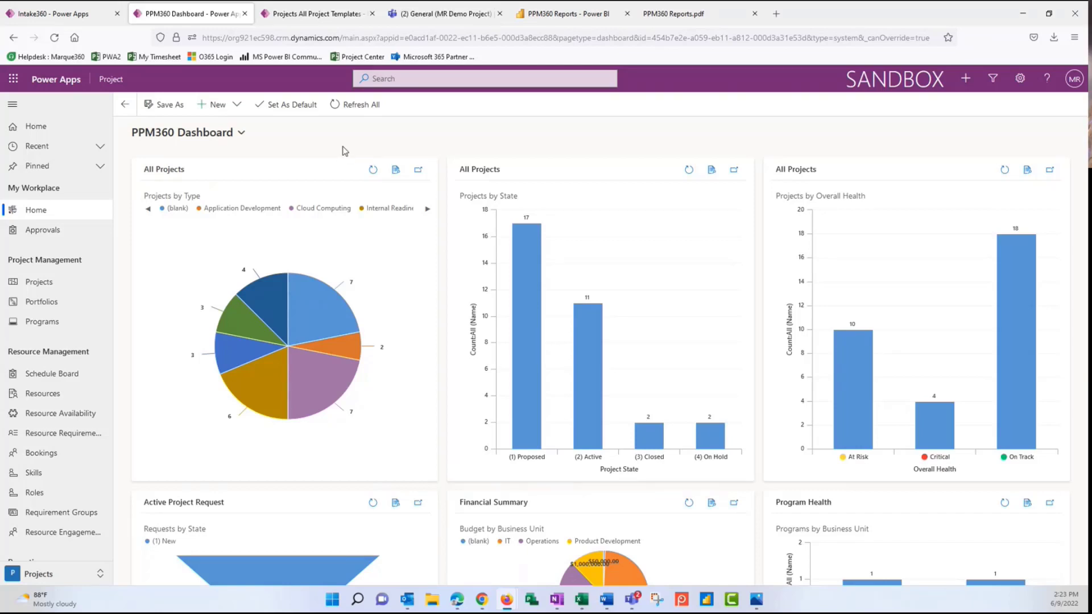
left_click(320, 313)
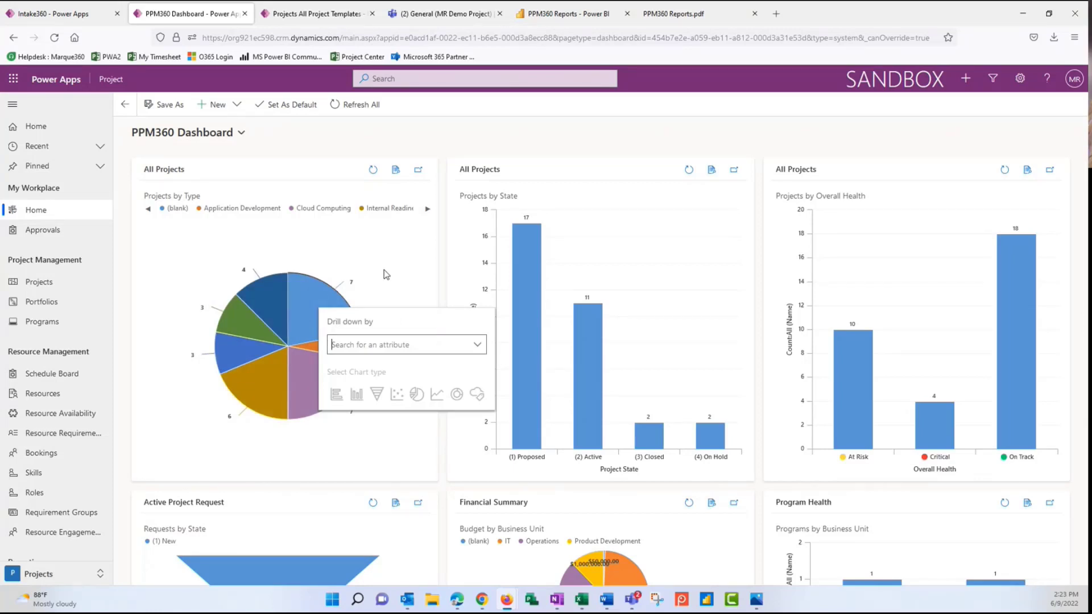
left_click(478, 345)
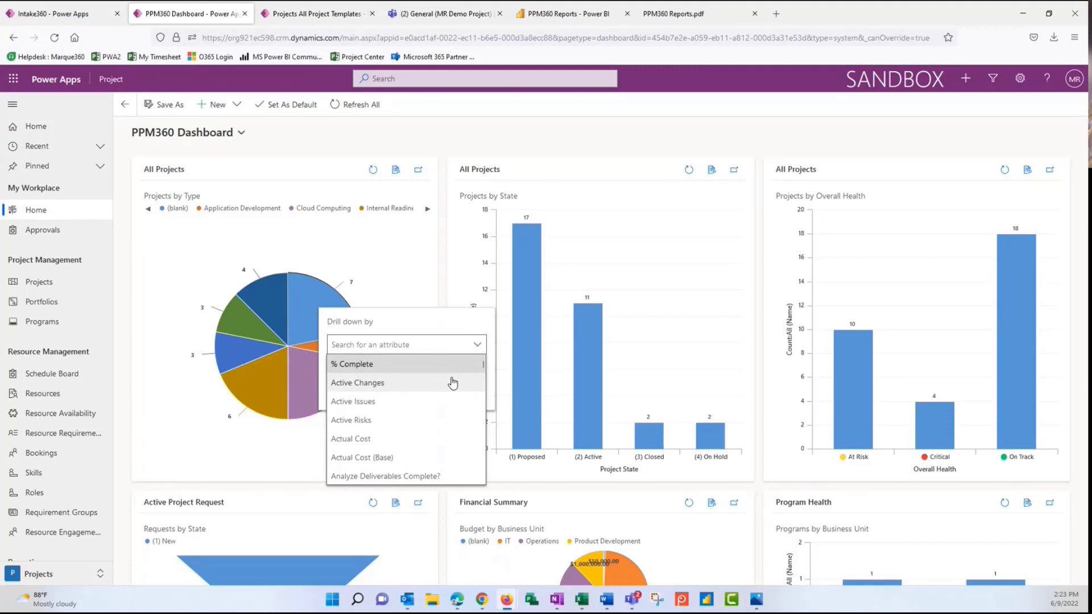
left_click(418, 144)
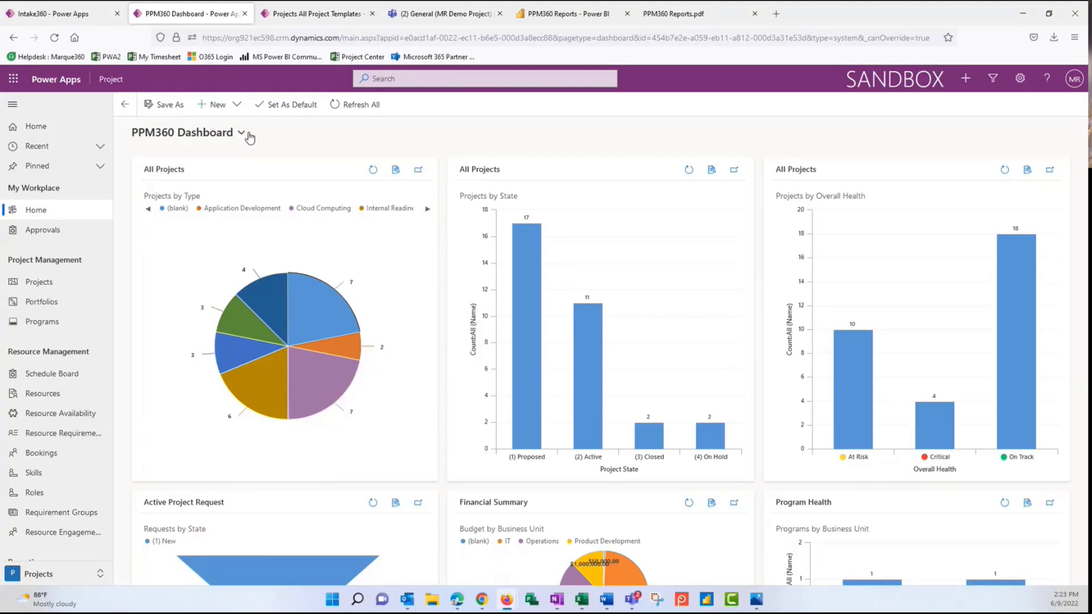
Step: Open the Enterprise 2021 portfolio and view the projects it contains
left_click(68, 308)
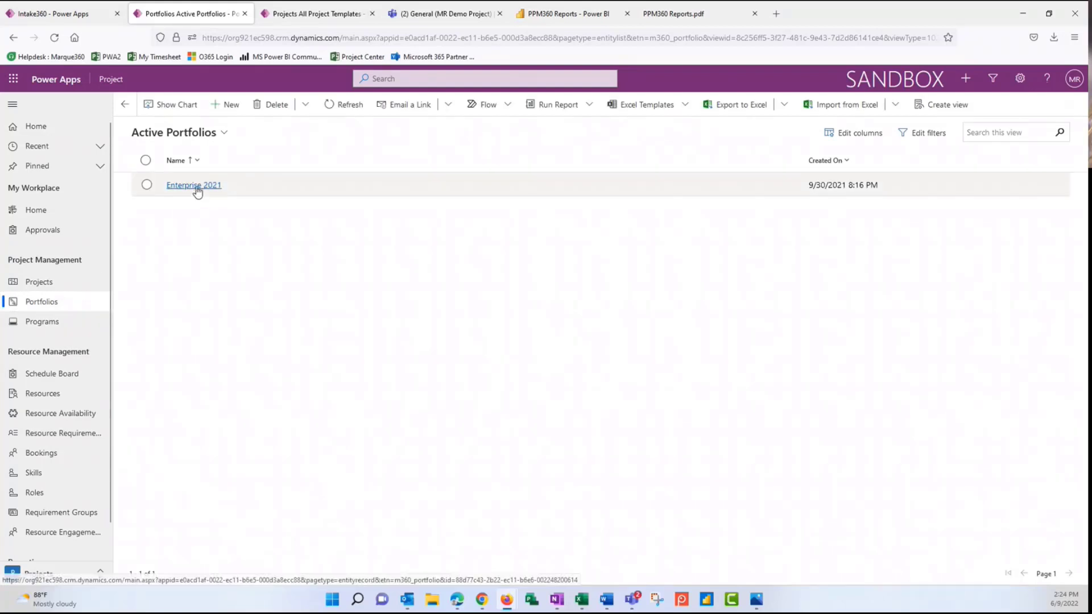
left_click(196, 188)
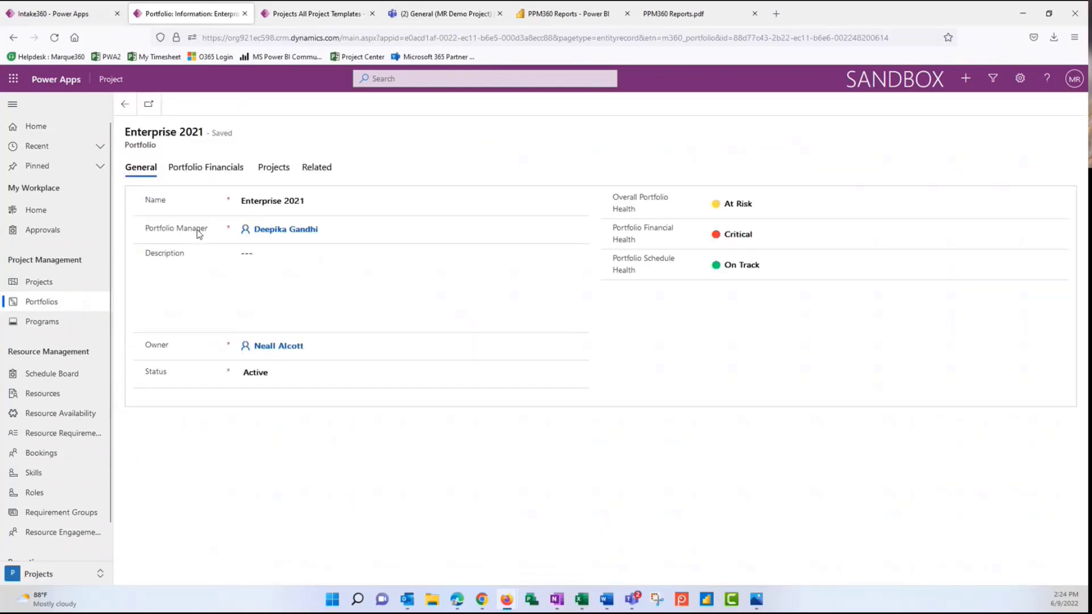
left_click(274, 168)
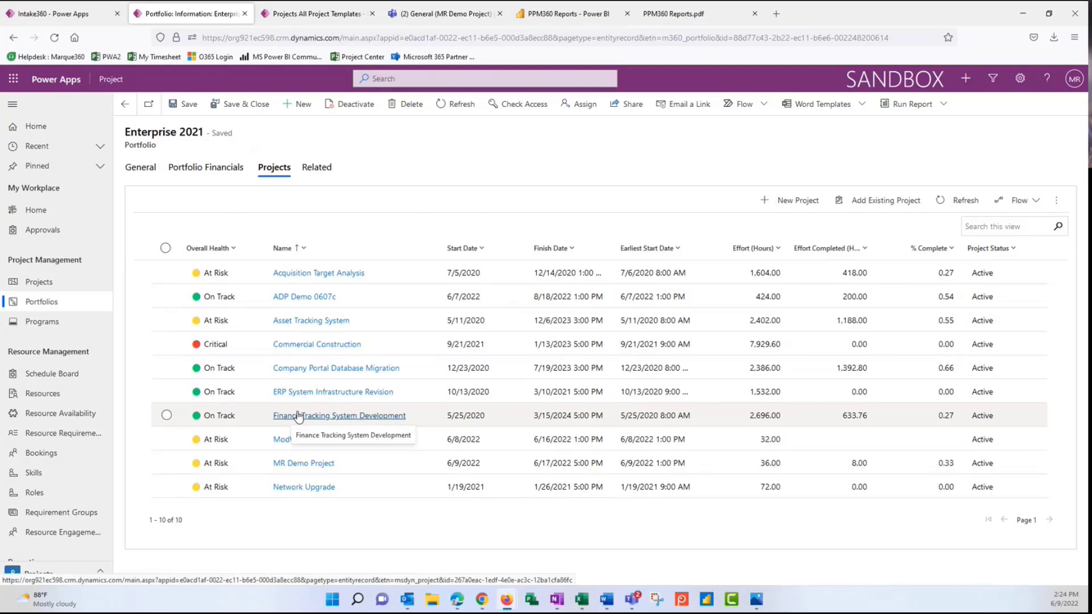
Step: Browse the project list in the Projects by Manager and All Projects views
left_click(39, 282)
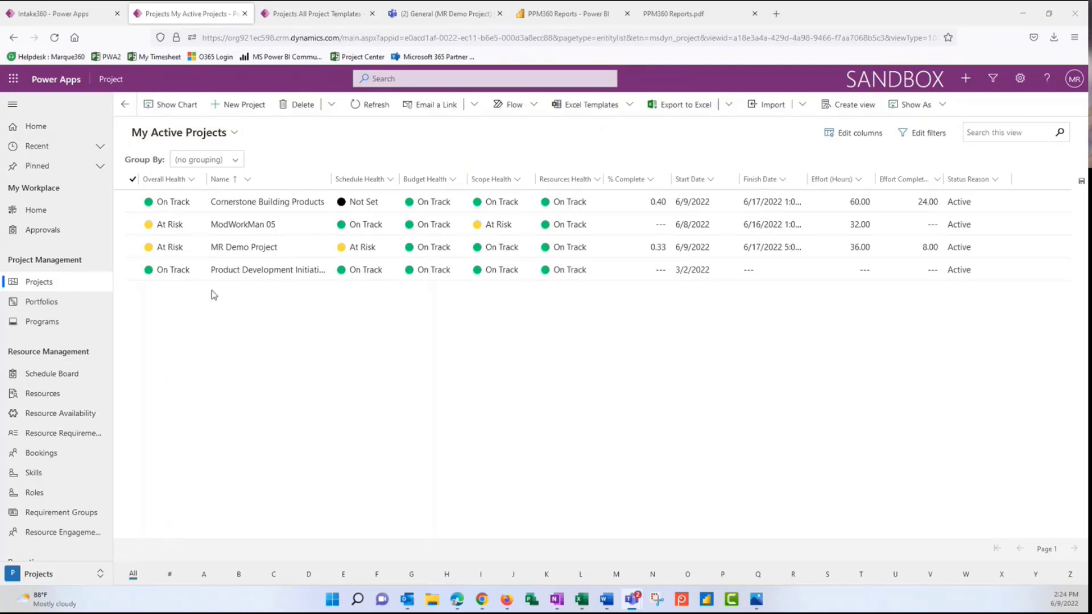
left_click(238, 132)
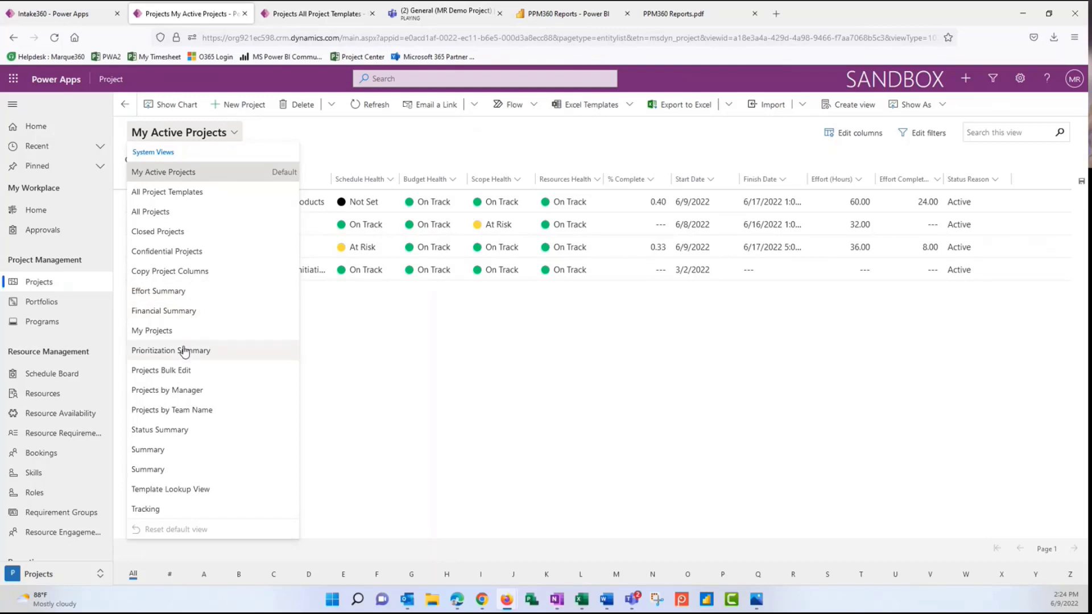
left_click(184, 389)
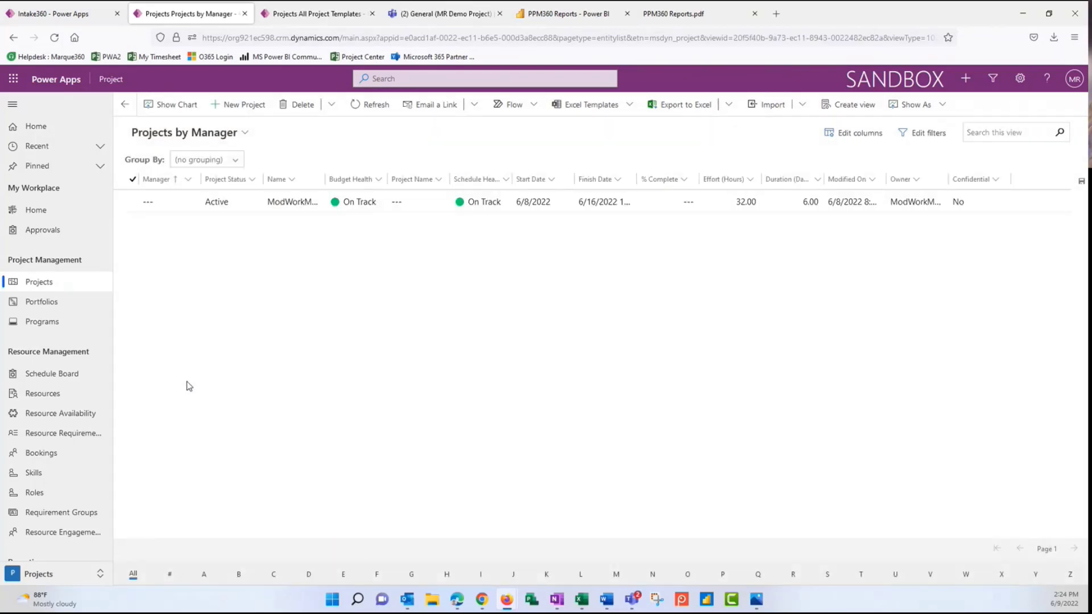
left_click(244, 133)
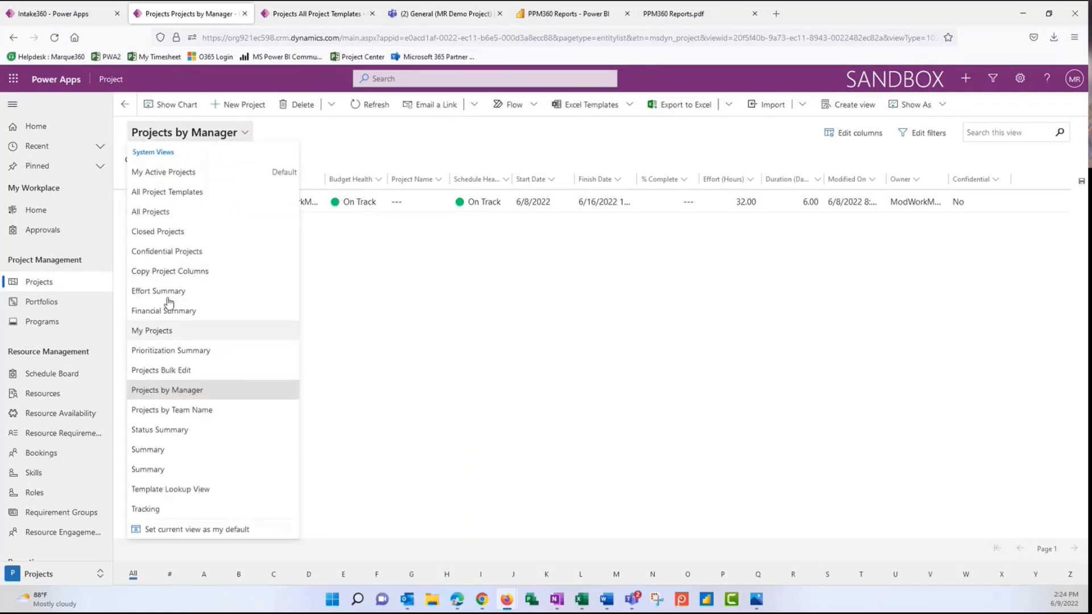
left_click(151, 212)
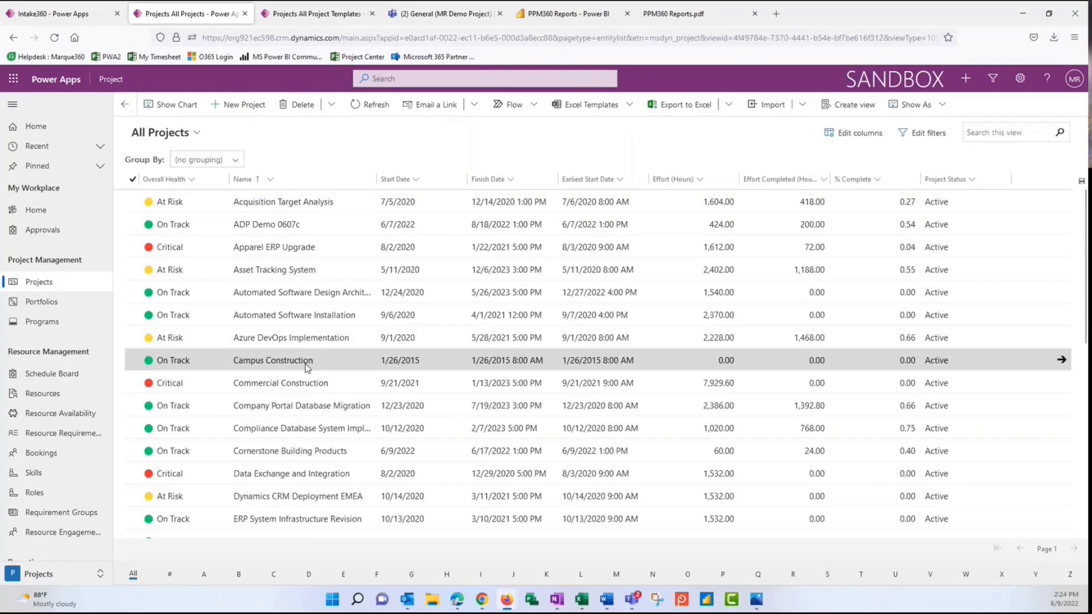
scroll(297, 398, "down", 2)
scroll(297, 407, "down", 4)
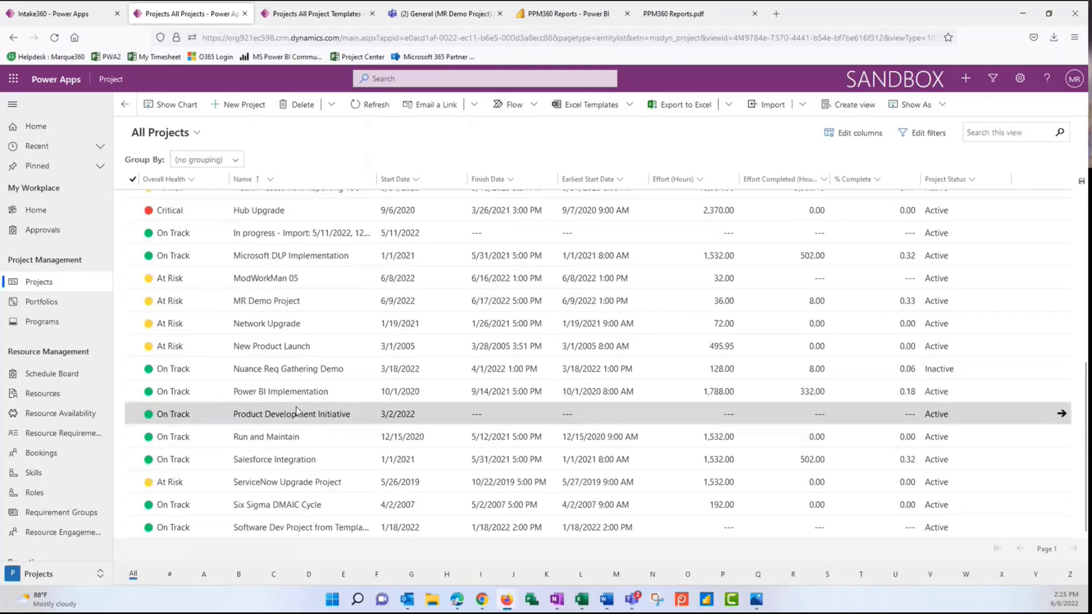
scroll(300, 406, "up", 6)
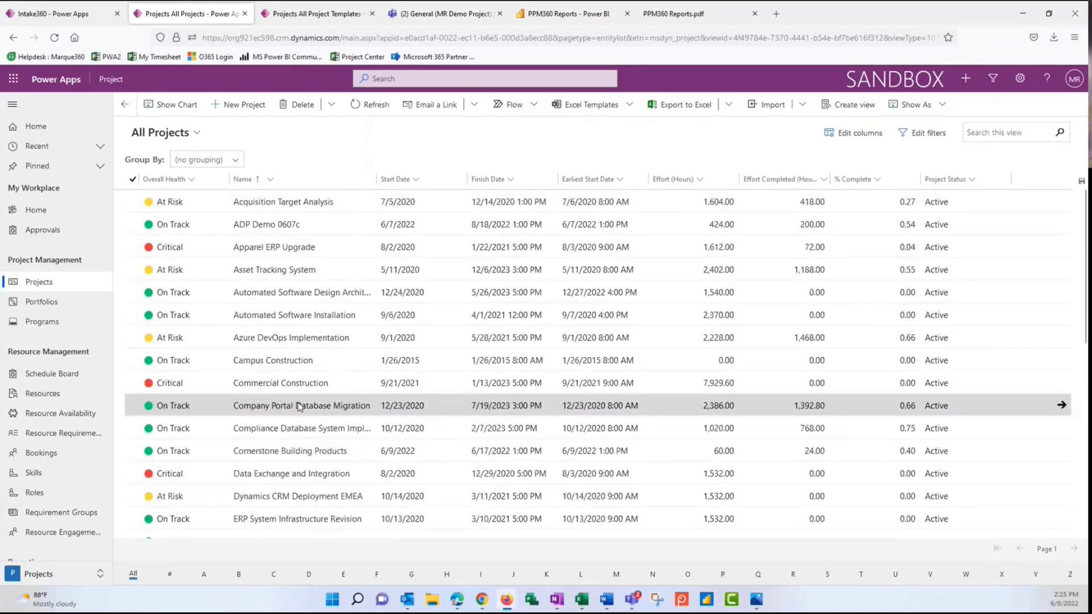
left_click(989, 135)
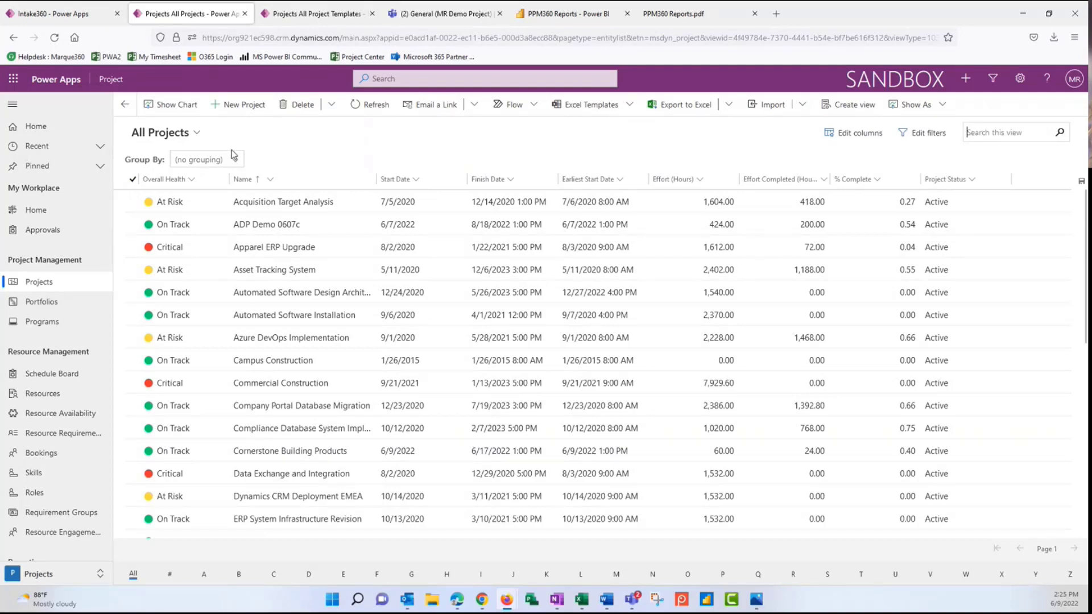
Step: Switch the project list to the My Active Projects view and open the Modern Work Management 01 project
left_click(197, 137)
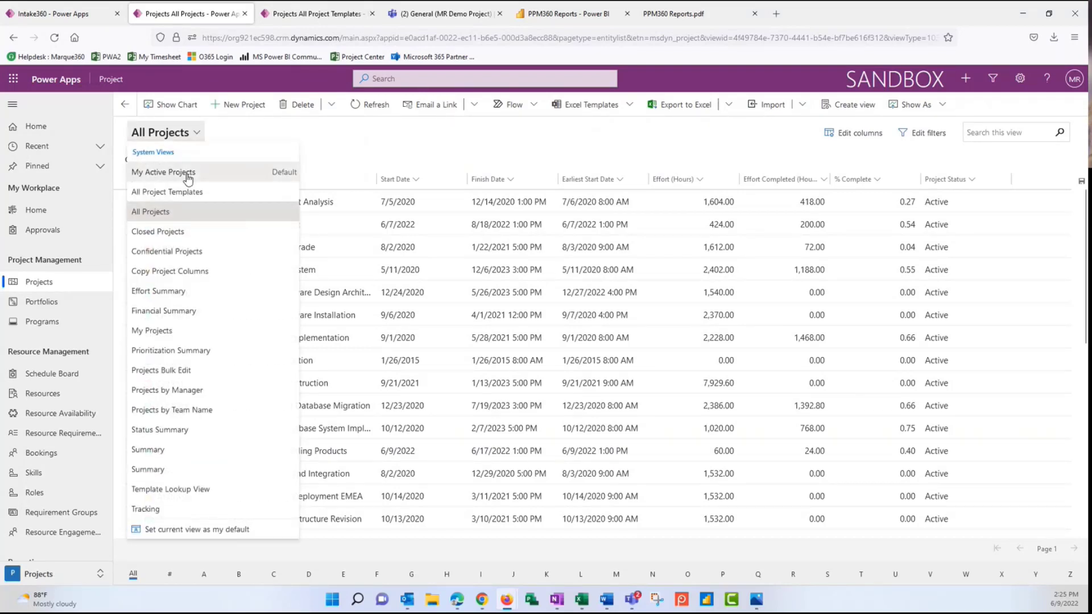
left_click(189, 179)
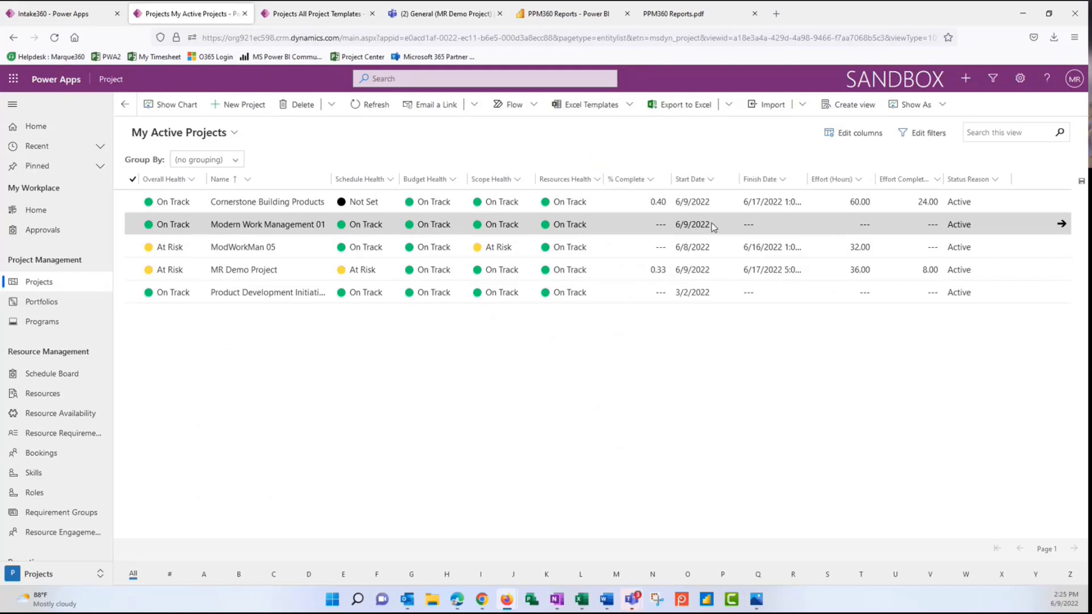
left_click(1061, 224)
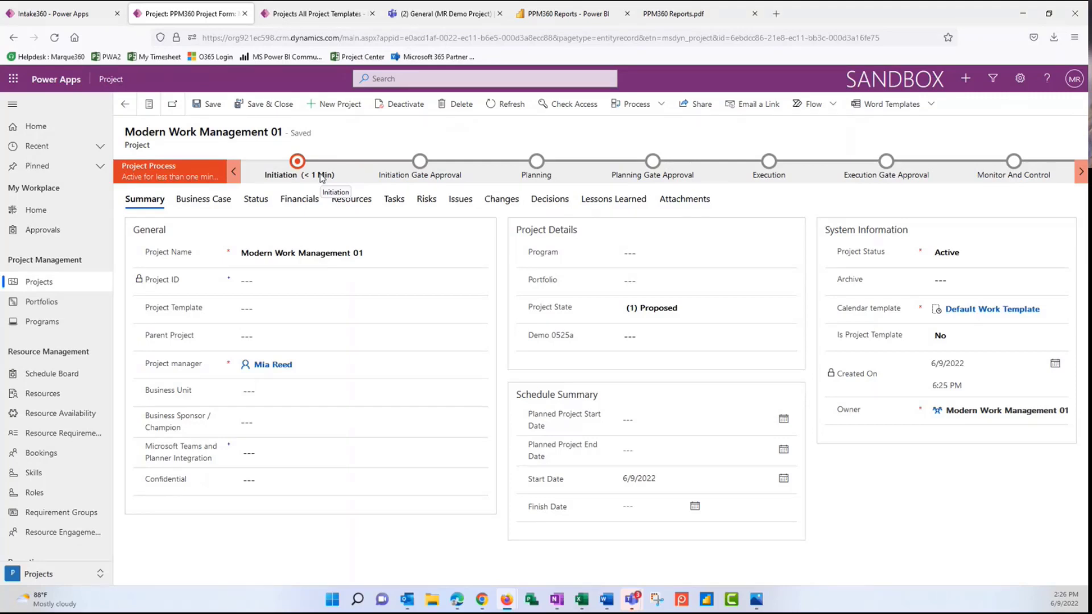
Step: Try to advance the project past the Initiation stage with Initiation Deliverables Complete set to No
left_click(286, 177)
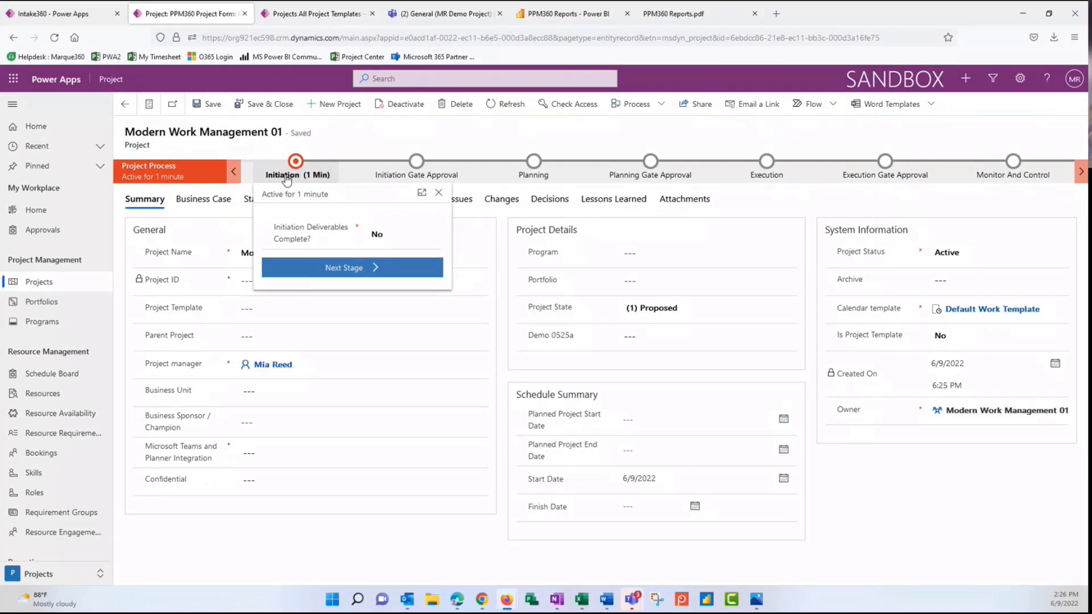
left_click(322, 271)
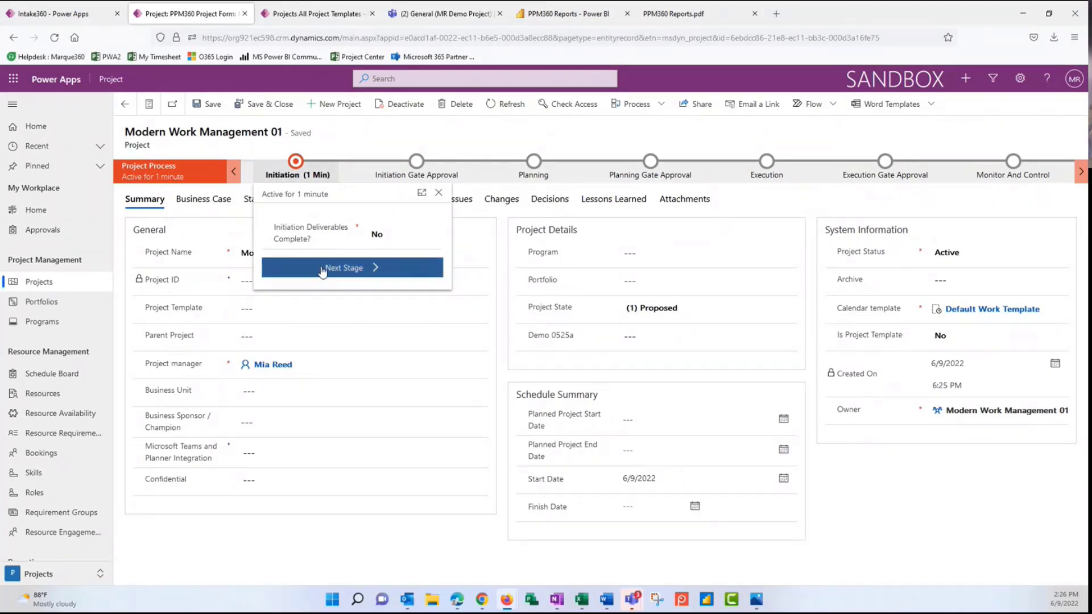
left_click(381, 273)
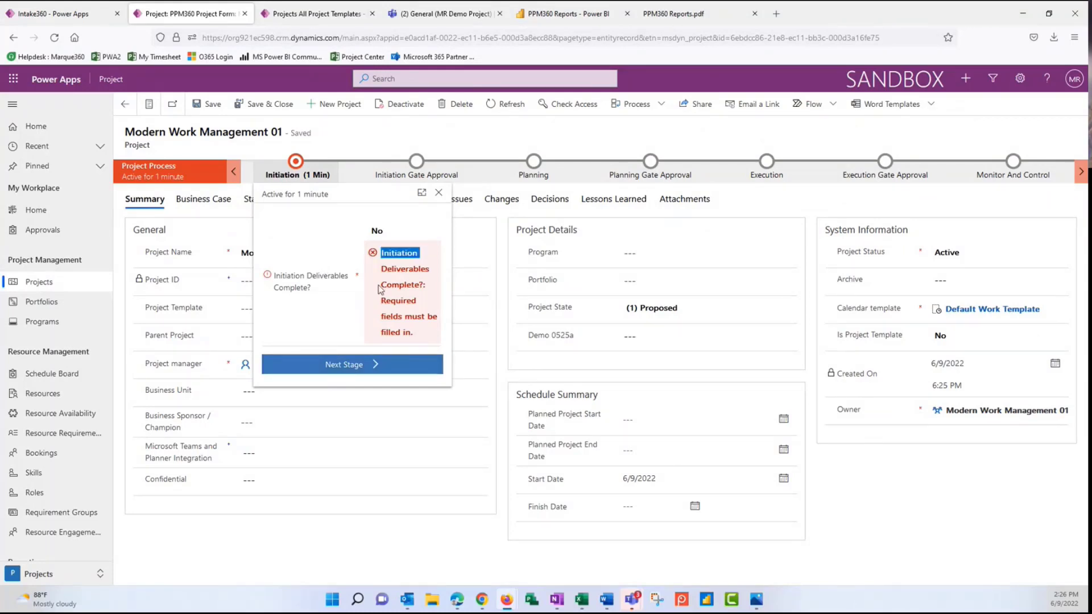
left_click(439, 193)
Step: Set Initiation Deliverables Complete to Yes and advance the project to the Initiation Gate Approval stage
left_click(295, 171)
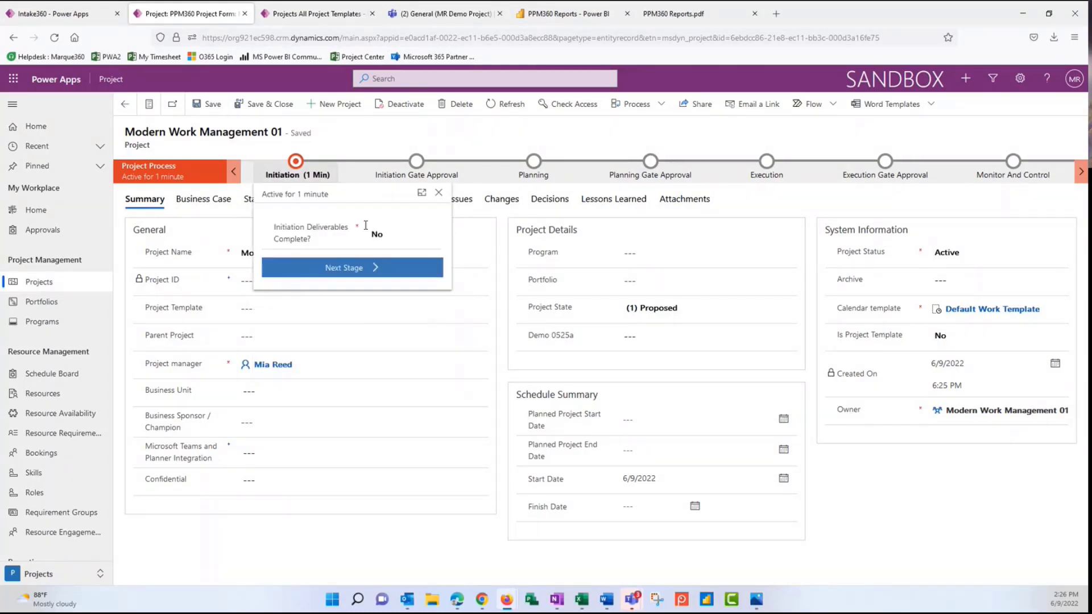
left_click(386, 230)
left_click(387, 268)
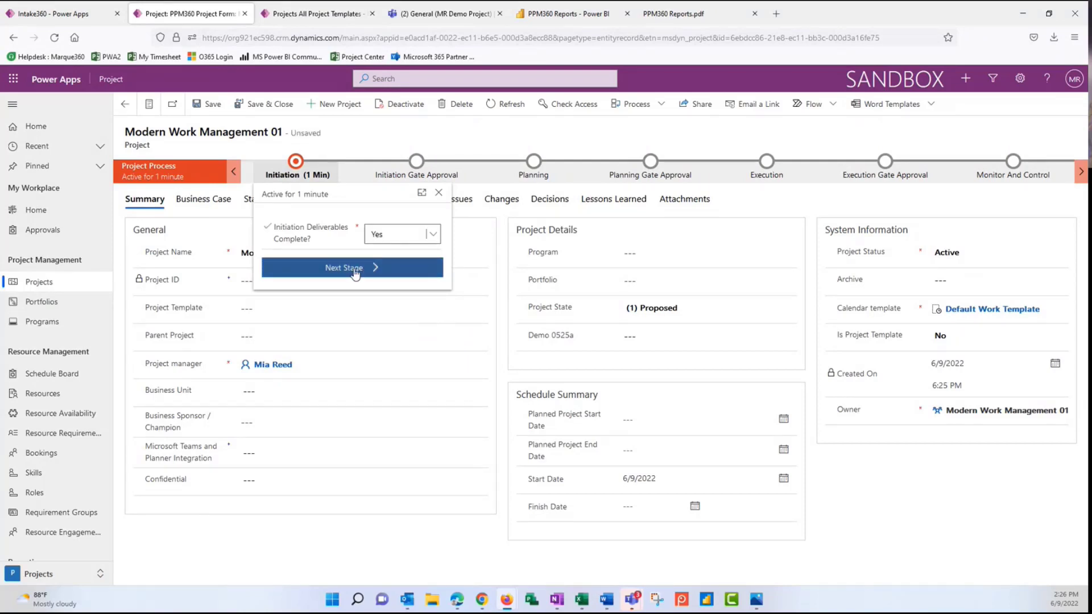
left_click(355, 272)
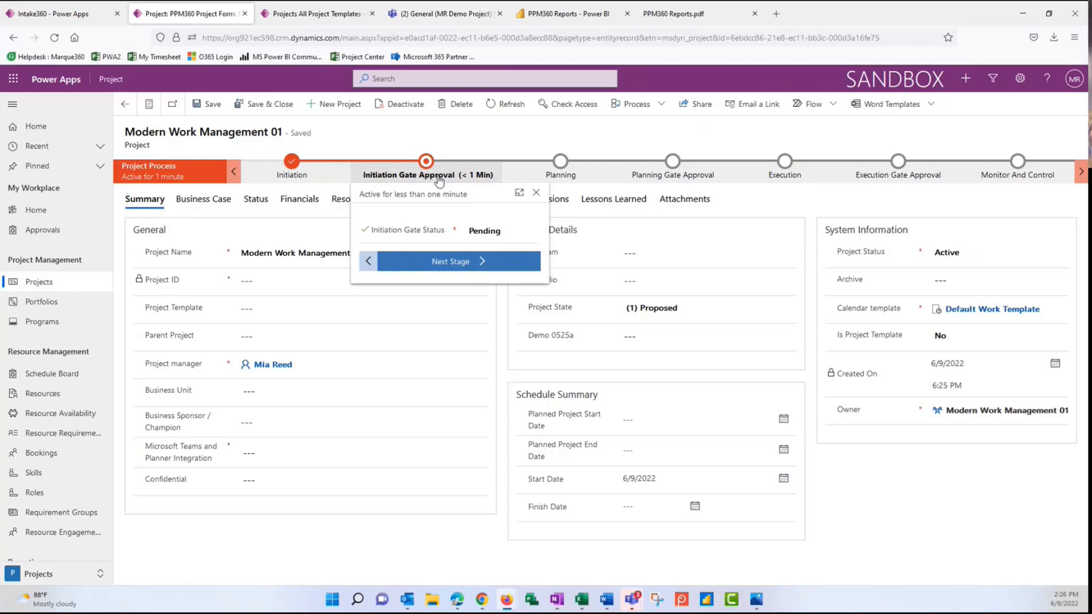
left_click(456, 149)
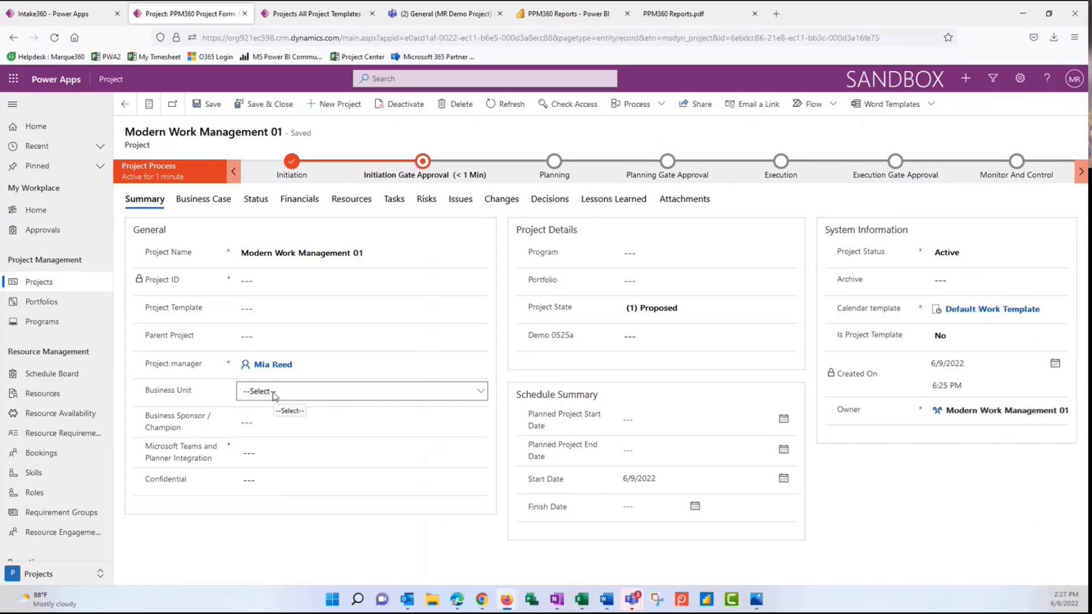
Step: Set the project's Business Unit to Product Development and assign the project manager's user as Business Sponsor / Champion
left_click(275, 396)
left_click(278, 446)
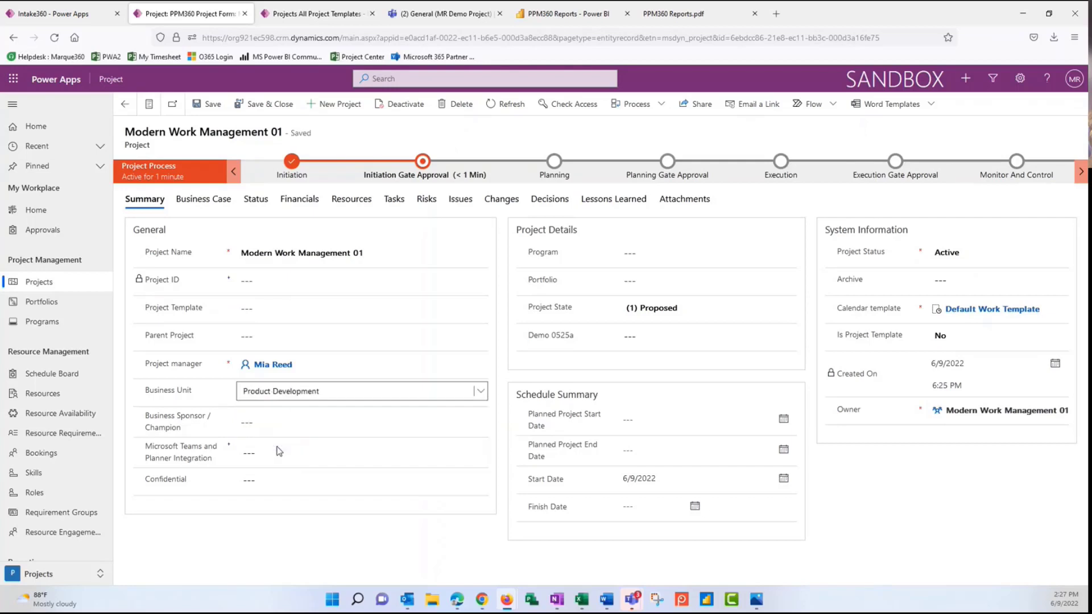
left_click(262, 421)
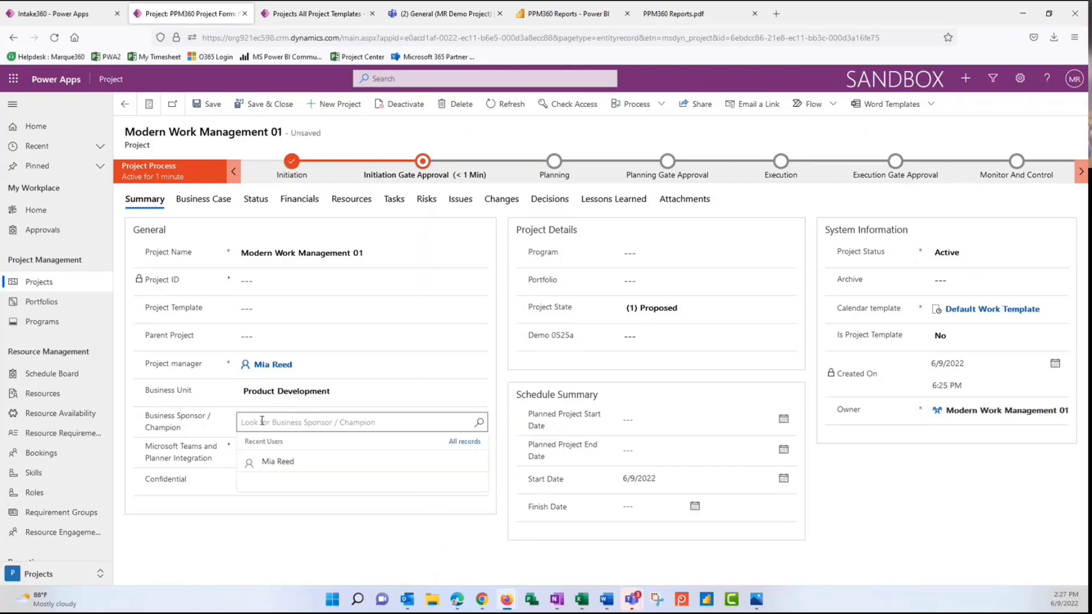
type("mia")
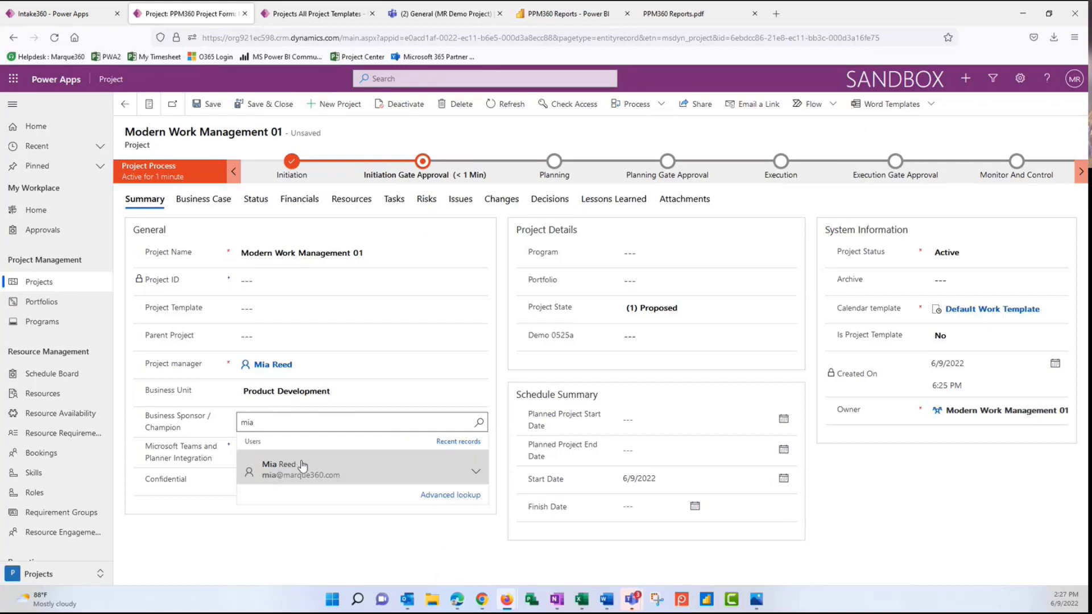
left_click(303, 466)
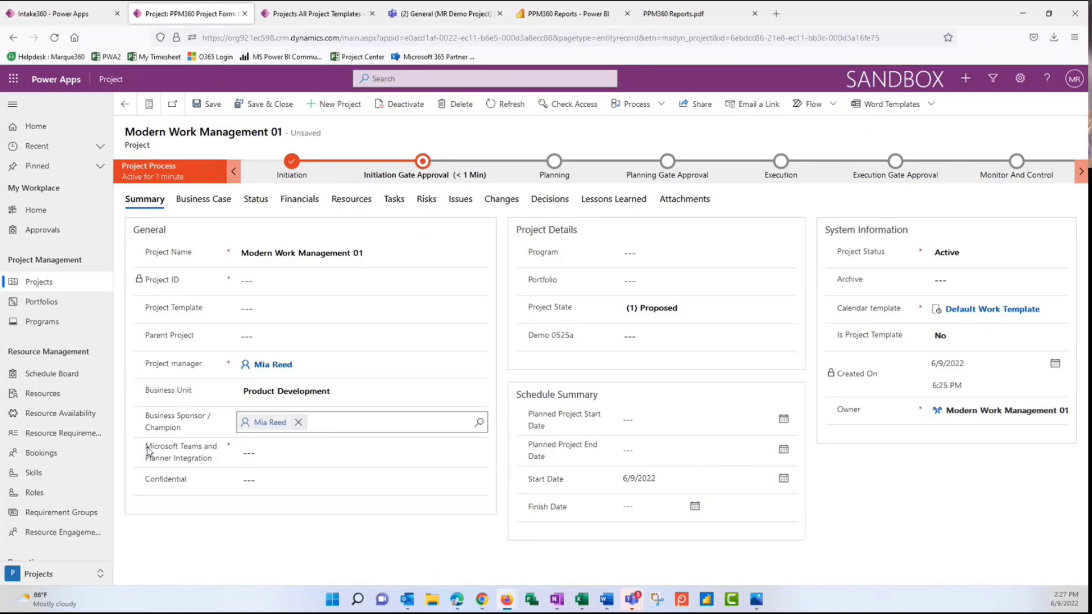
left_click_drag(147, 449, 215, 460)
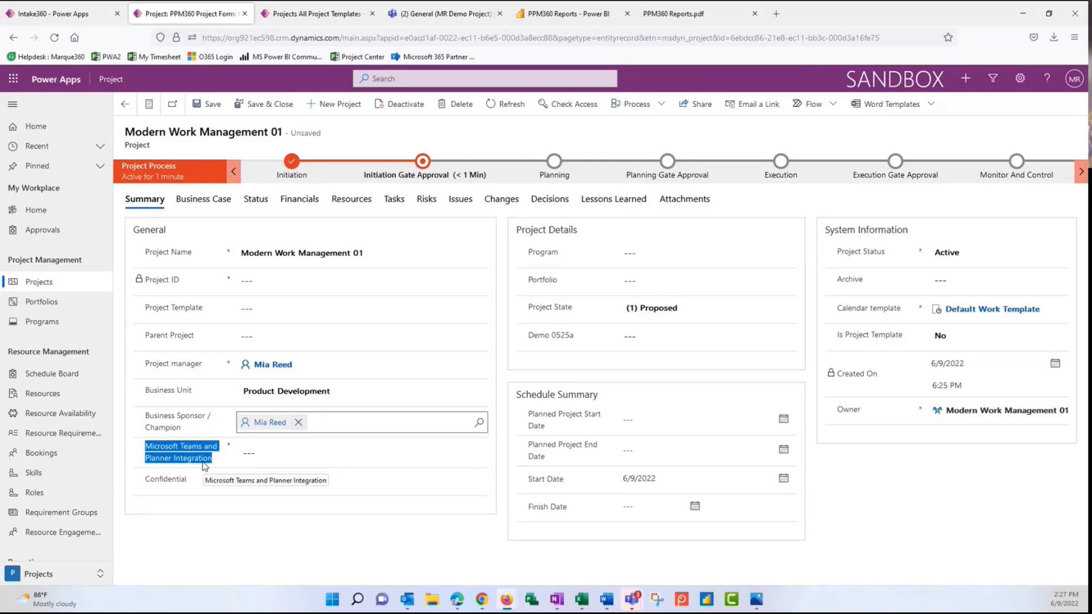
Step: Set Microsoft Teams and Planner Integration to Yes and assign the project to the 2022 New Vision Program
left_click(257, 461)
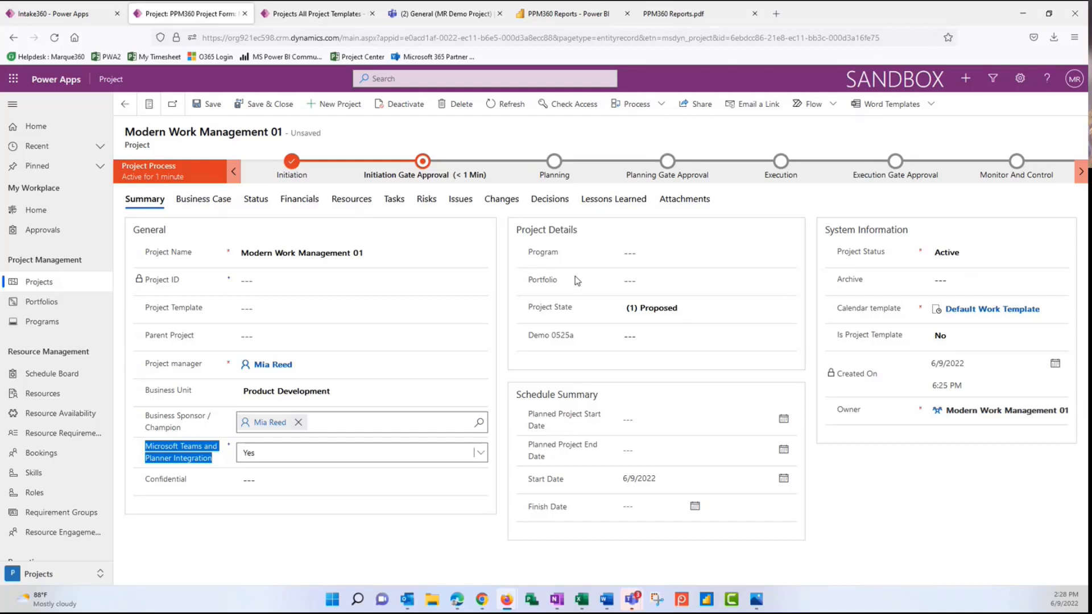
left_click(632, 255)
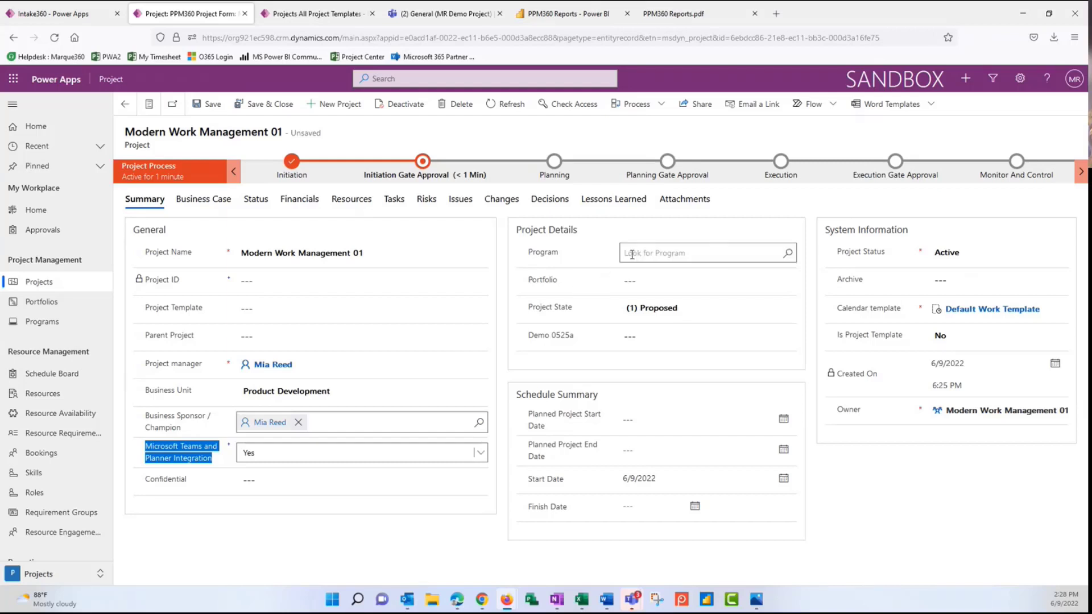
left_click(632, 255)
type("Ent")
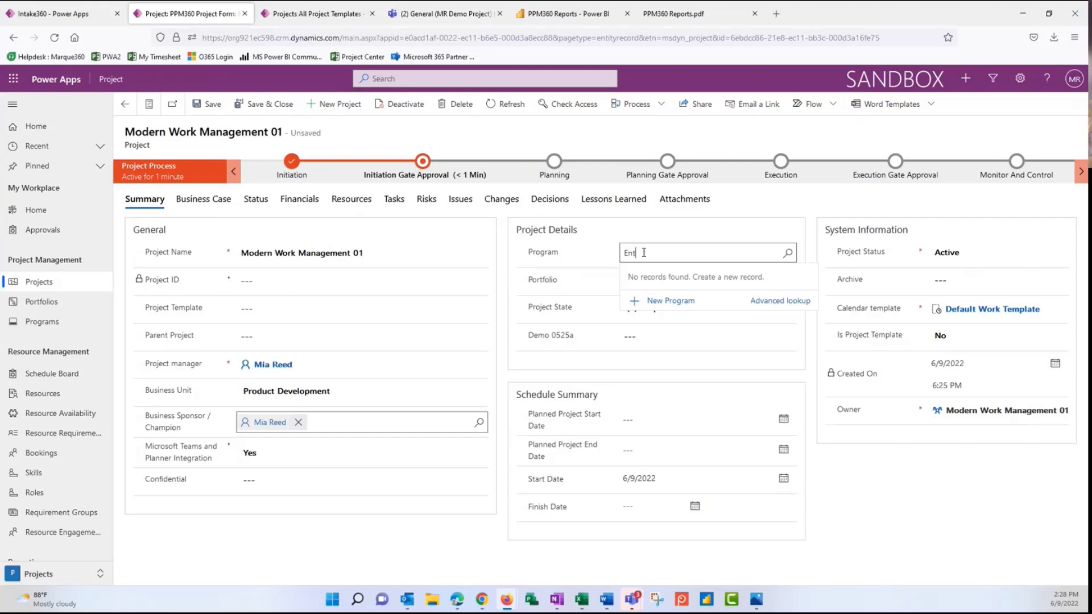
type("er")
key("BackSpace")
key("BackSpace")
key("BackSpace")
key("BackSpace")
key("BackSpace")
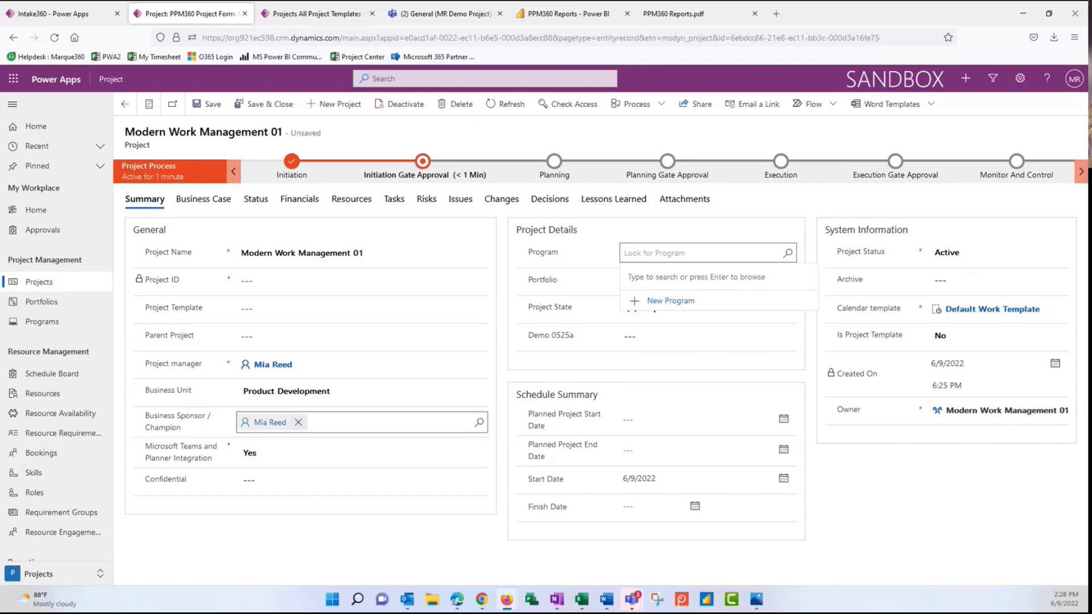
type("202")
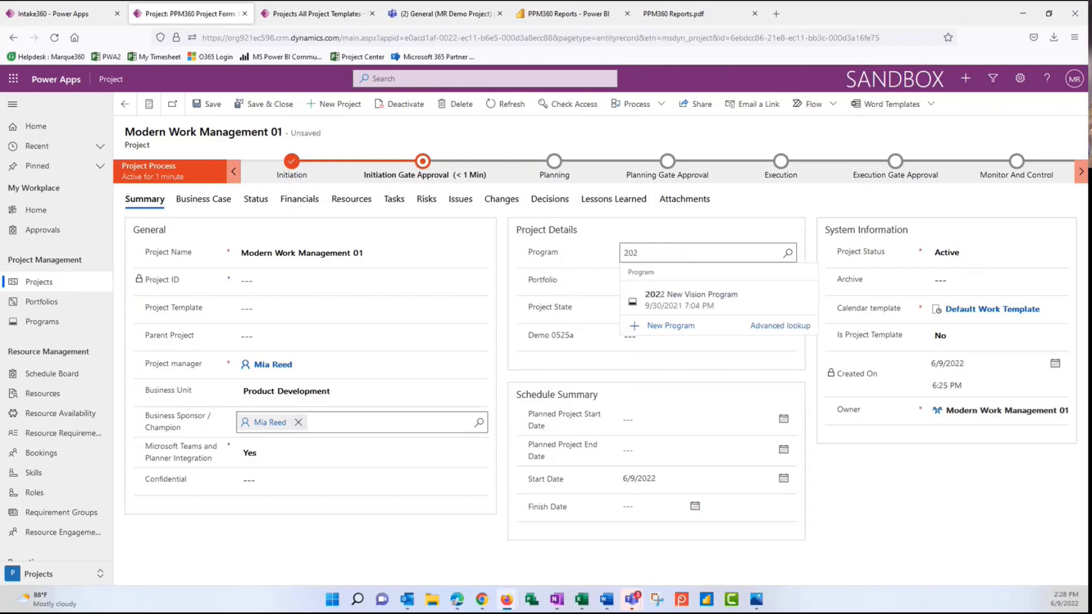
left_click(680, 300)
Step: Assign the project to the Enterprise 2021 portfolio in its project details
left_click(646, 283)
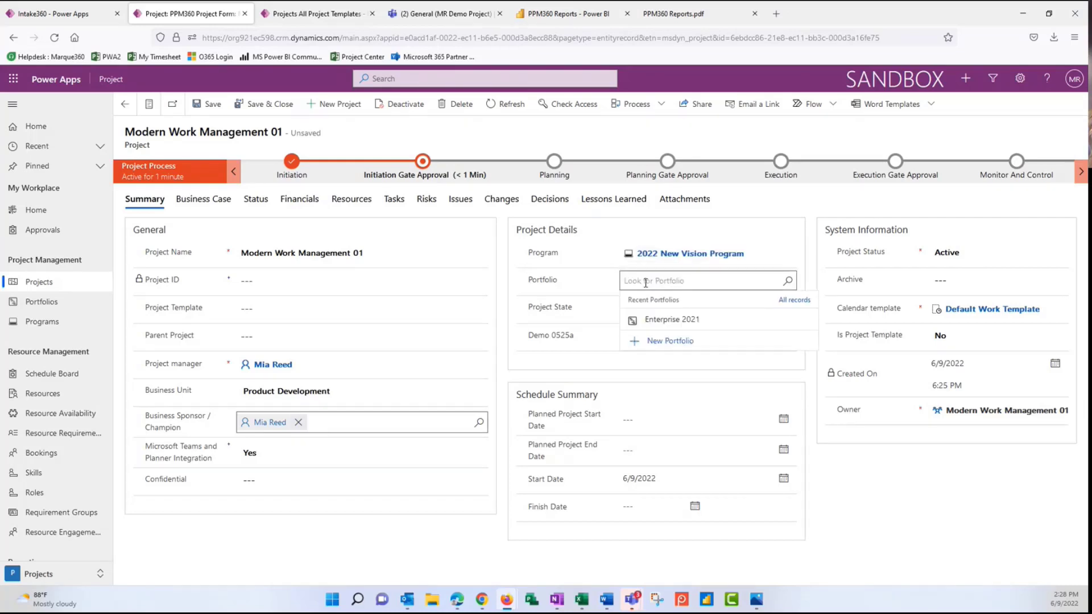
type("Enter")
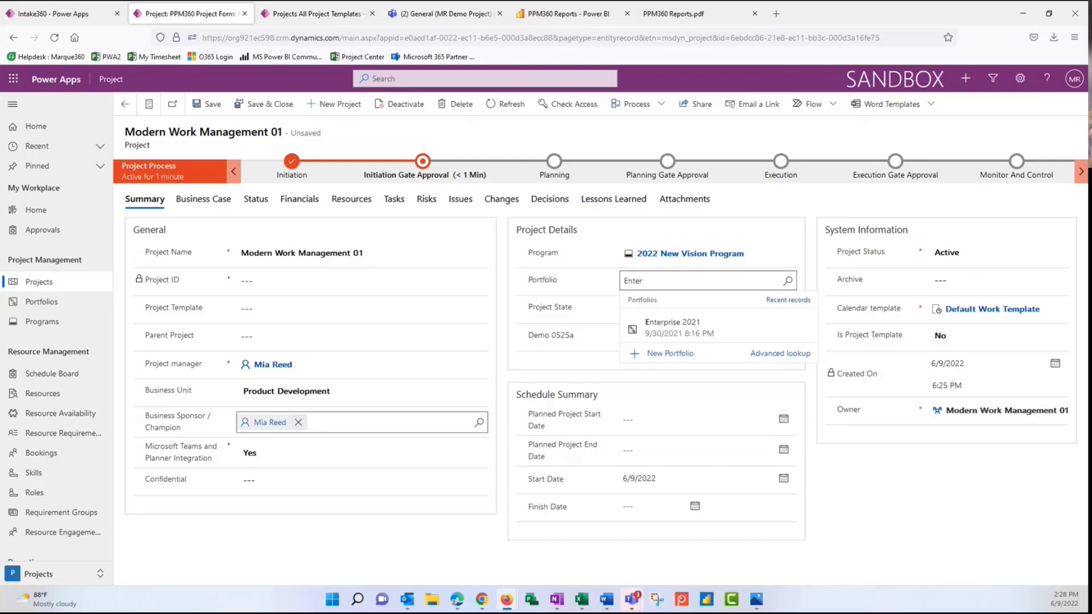
left_click(663, 329)
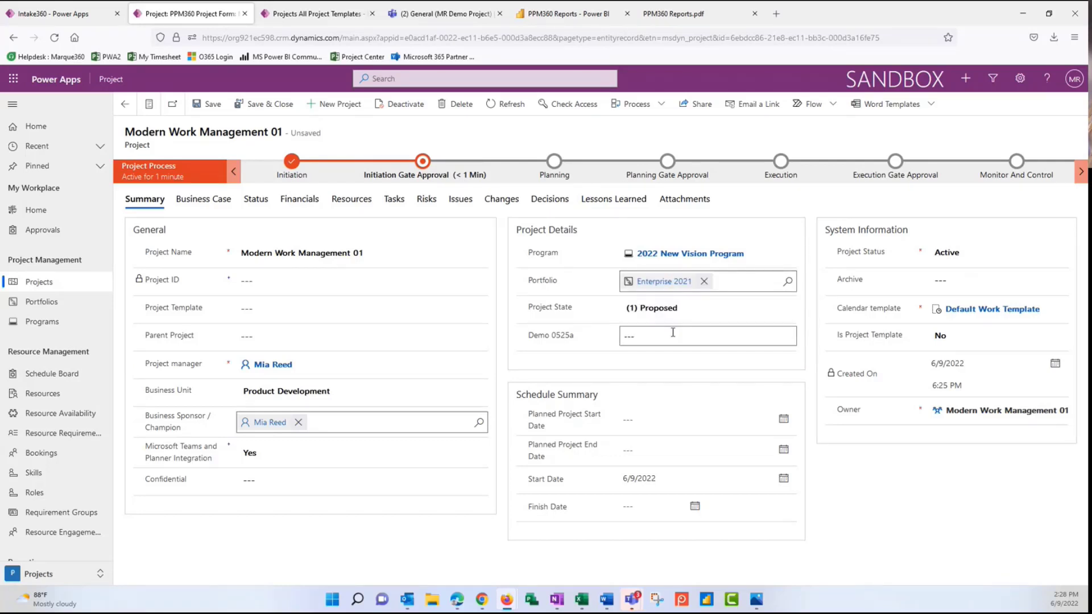
Step: Set the Planned Project Start Date to 6/1/2022 and the Planned Project End Date to 12/30/2022
left_click(789, 424)
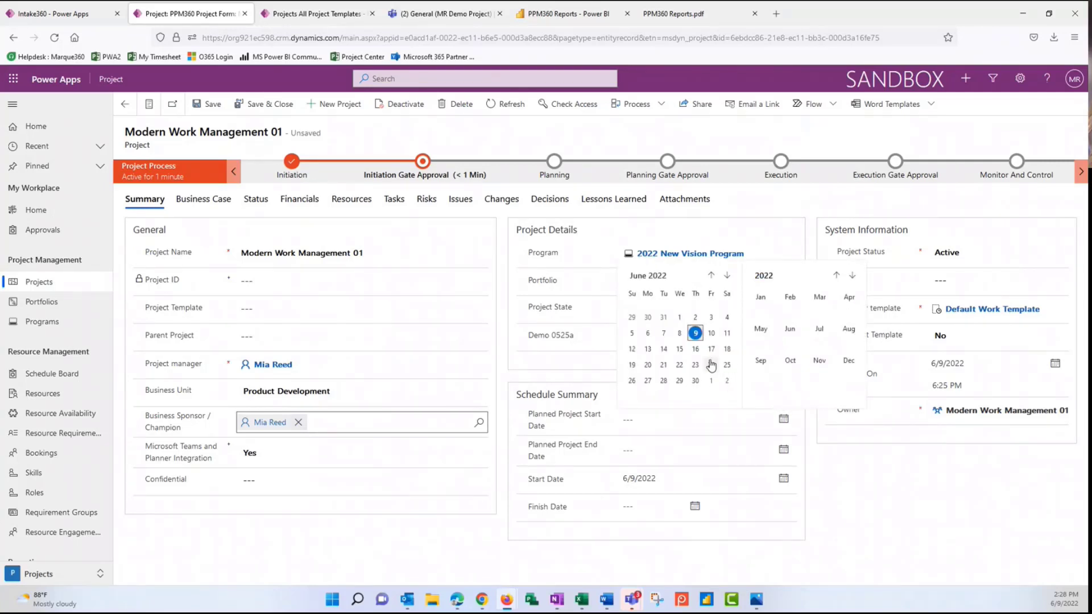
left_click(680, 318)
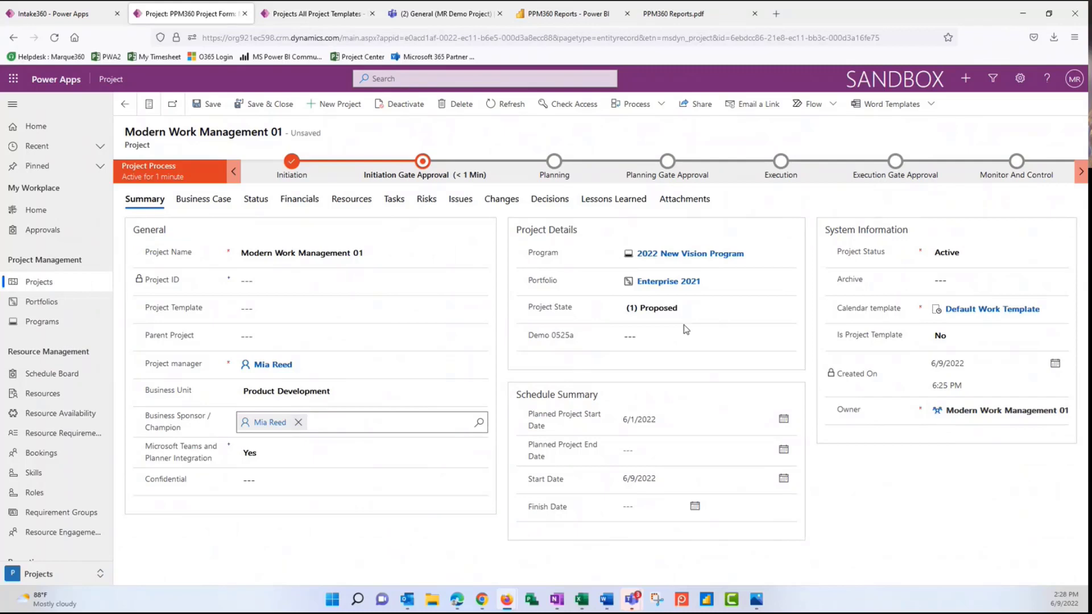
left_click(784, 451)
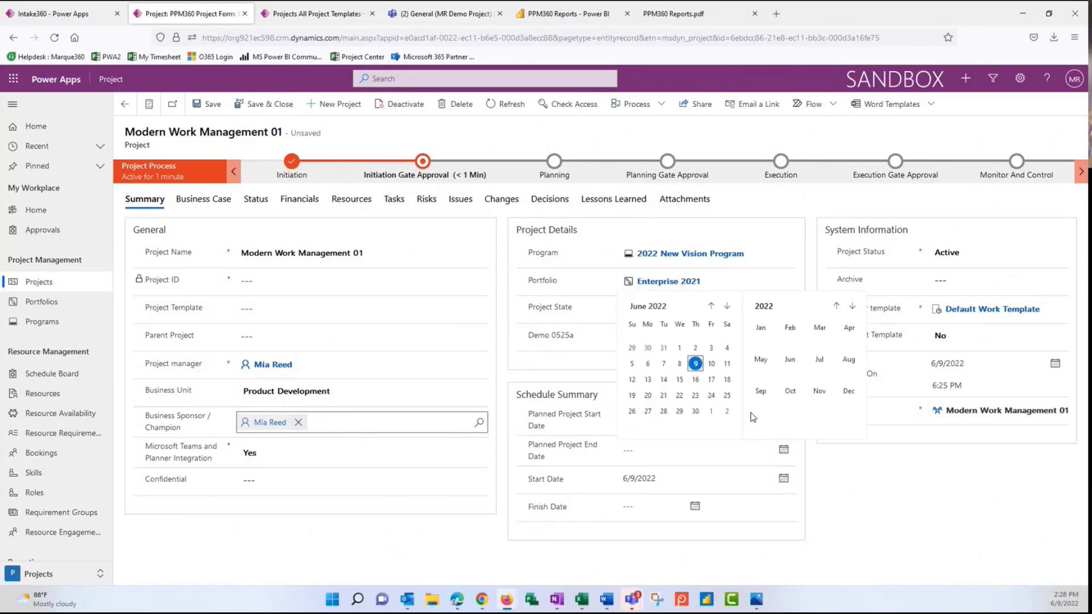
left_click(847, 391)
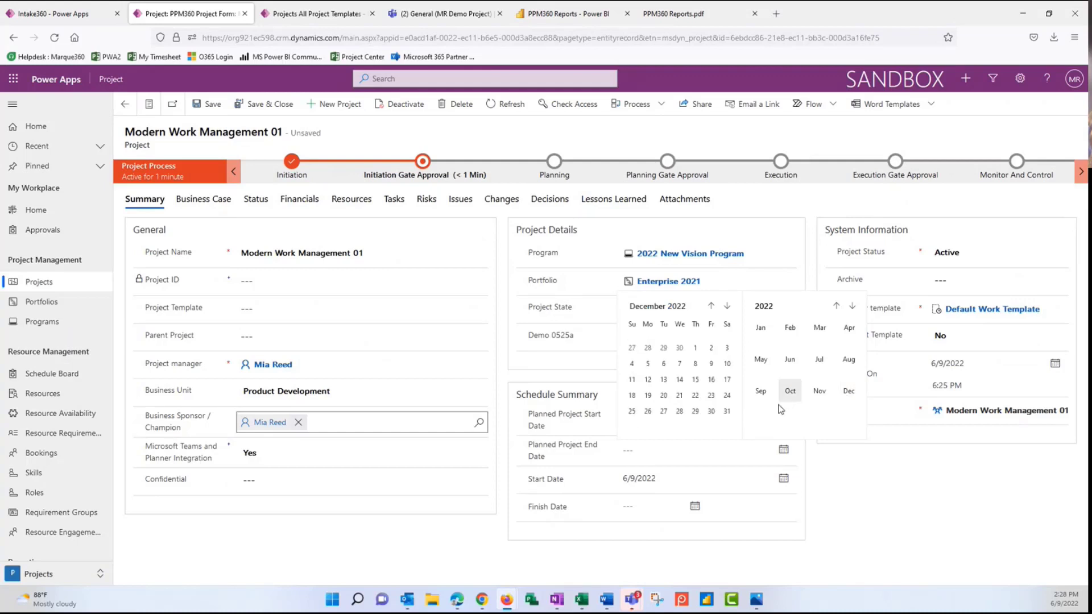
left_click(711, 412)
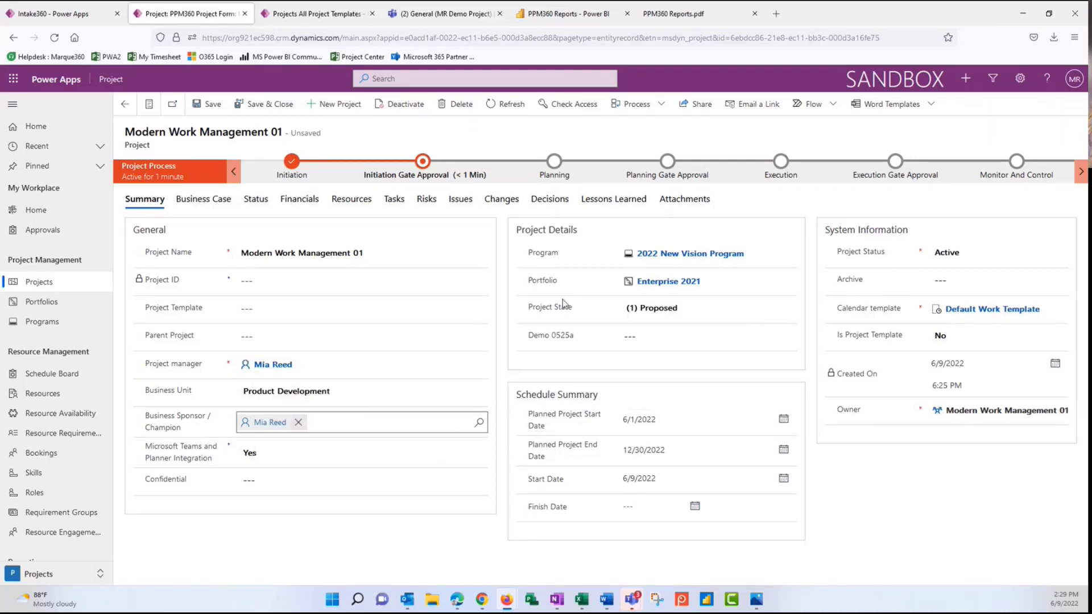
Step: In the Business Case, set Problem Statement to "Suspendisse dui purus, scelerisque at, vulputate vitae, pretium mattis, nunc. Mauris eget neque at sem venenatis eleifend. Ut nonummy."
left_click(209, 211)
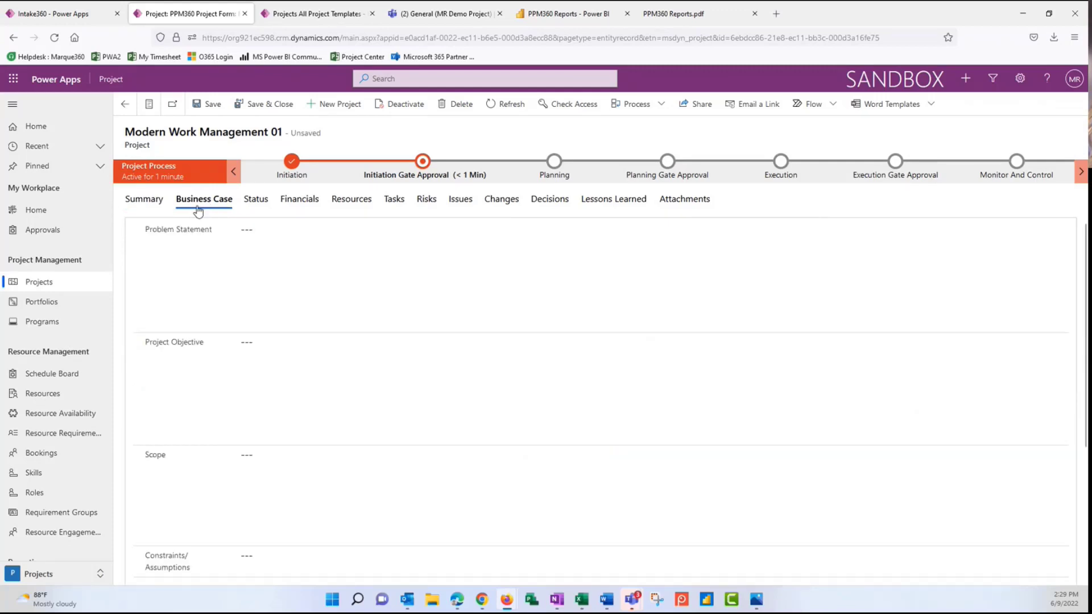
left_click(239, 237)
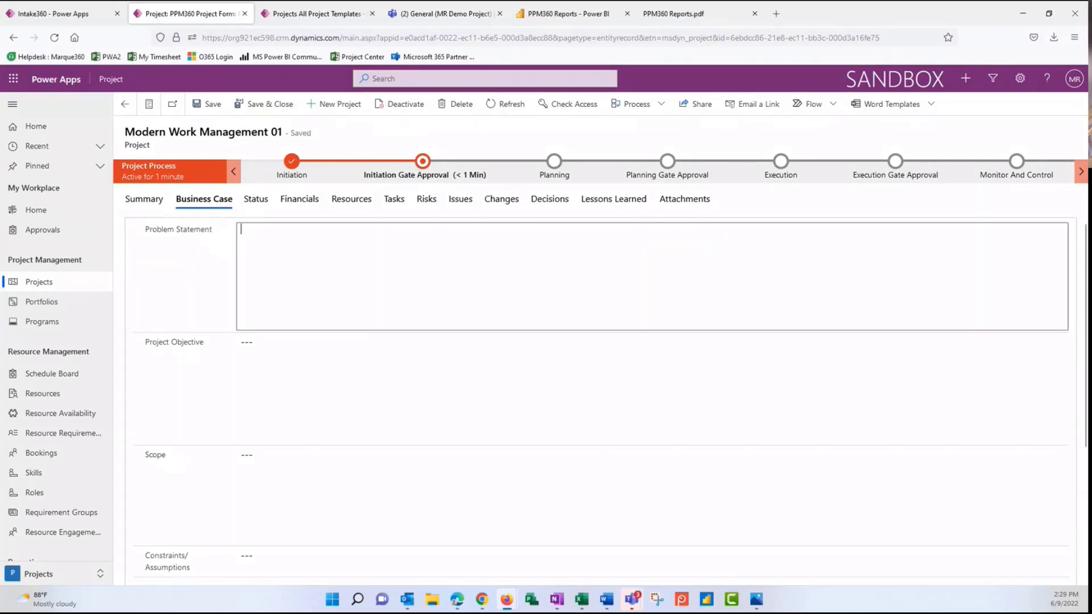
key("alt+Tab")
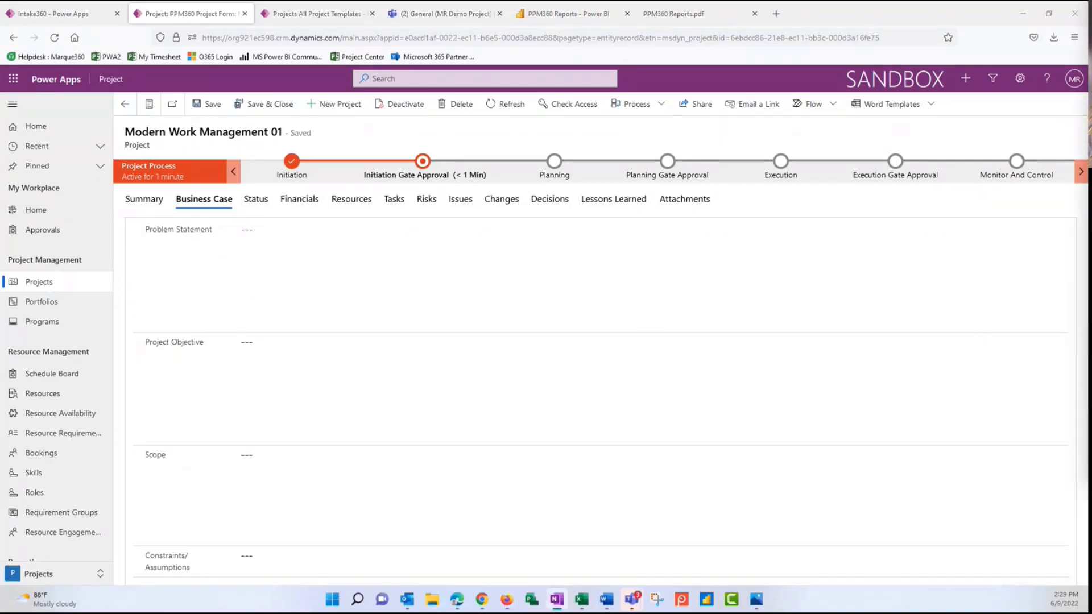
left_click(336, 237)
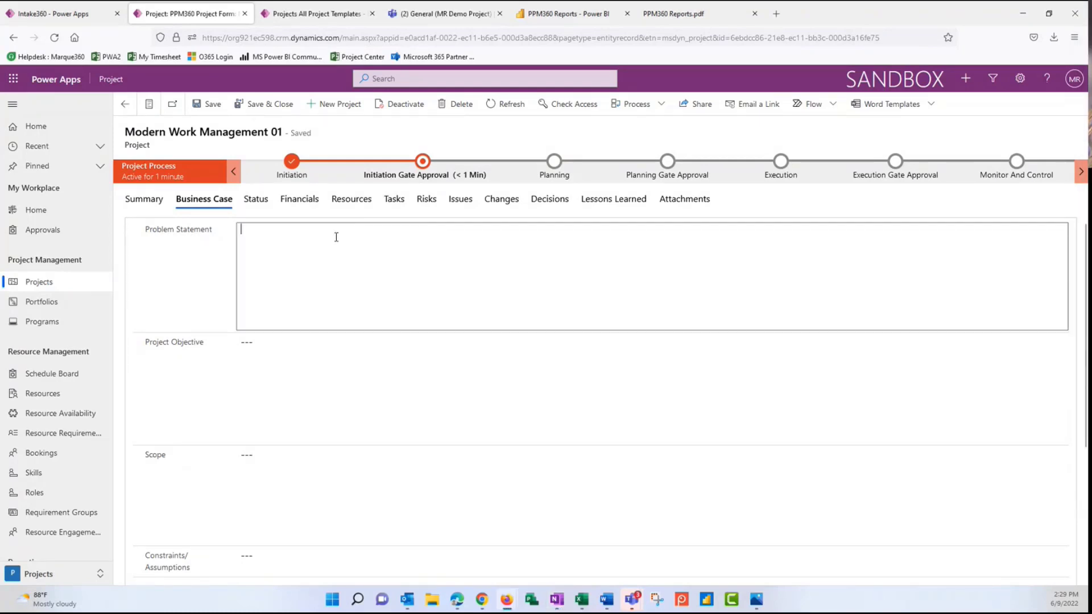
type("Suspendisse dui purus, scelerisque at, vulputate vitae, pretium mattis, nunc. Mauris eget neque at sem venenatis eleifend. Ut nonummy.")
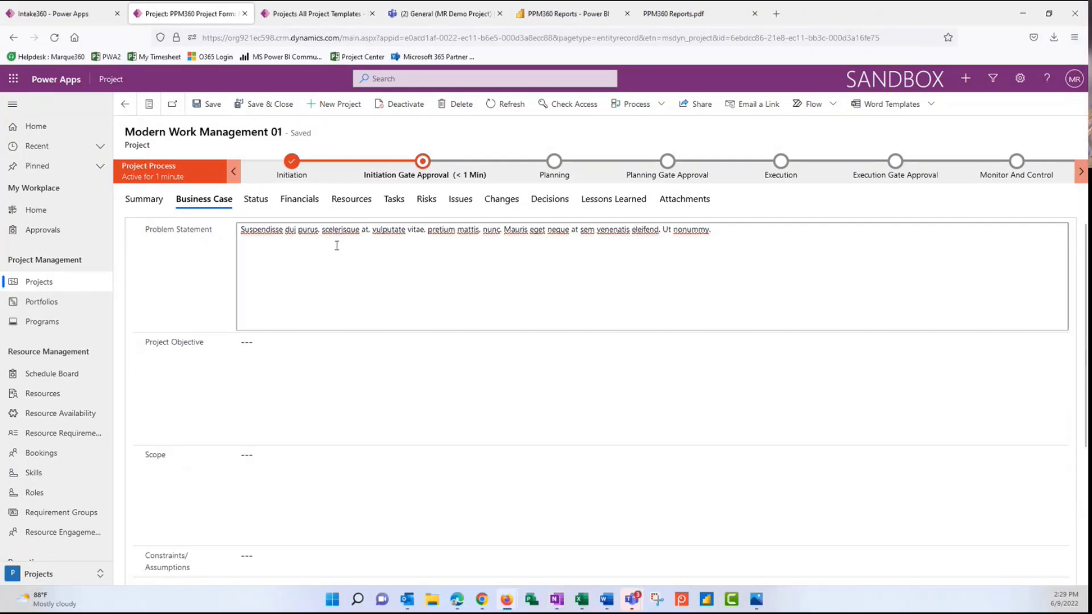
Step: Enter "Aenean nec lorem. In porttitor. Donec laoreet nonummy augue." as both the Project Objective and the Scope
left_click(317, 368)
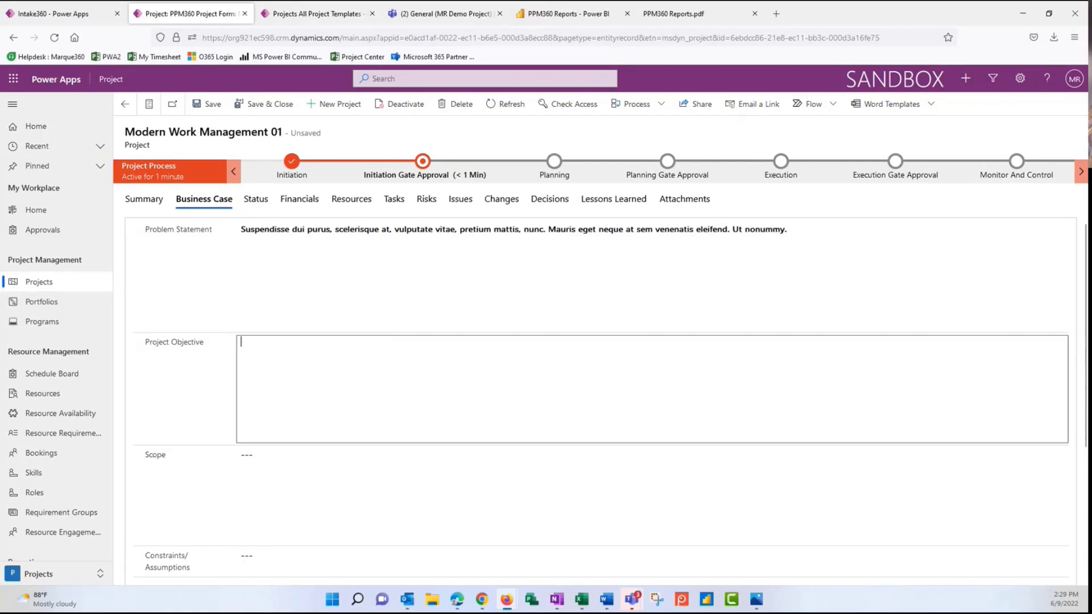
key("alt+Tab")
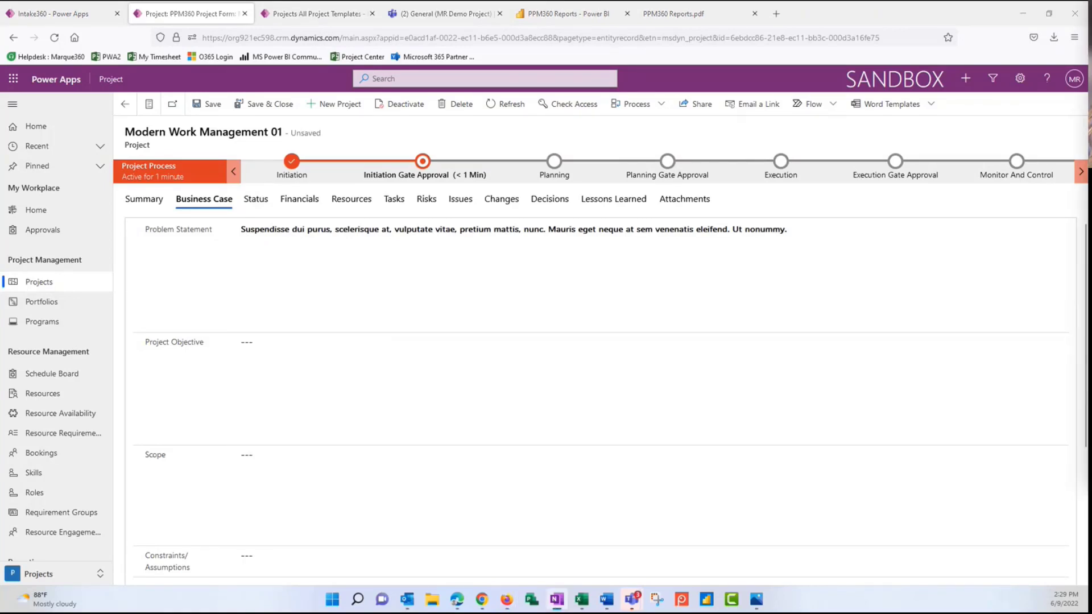
key("alt+Tab")
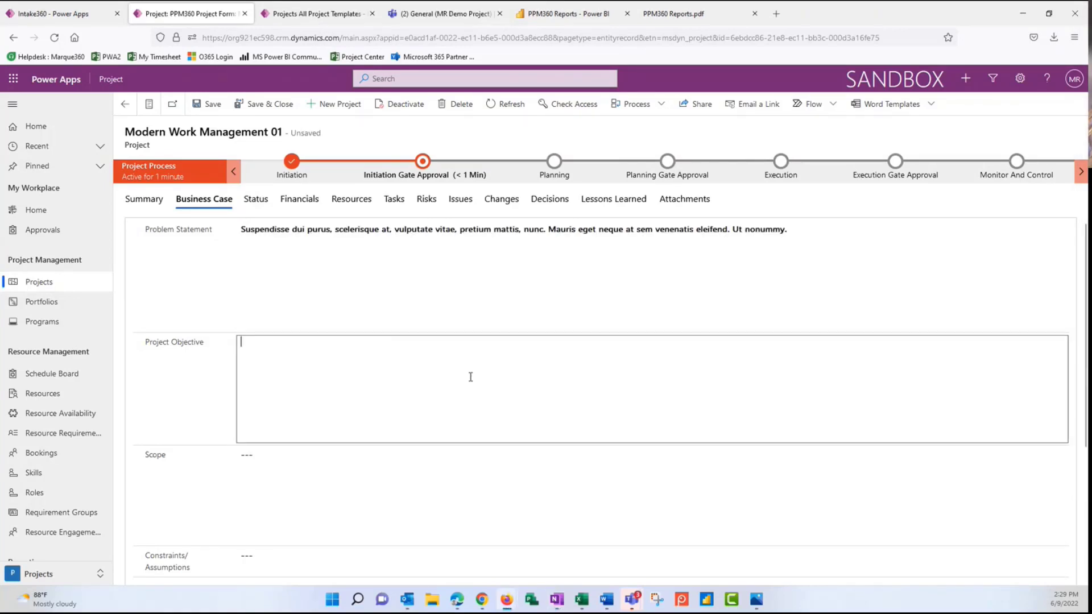
type("Aenean nec lorem. In porttitor. Donec laoreet nonummy augue.")
left_click(378, 472)
type("Aenean nec lorem. In porttitor. Donec laoreet nonummy augue.")
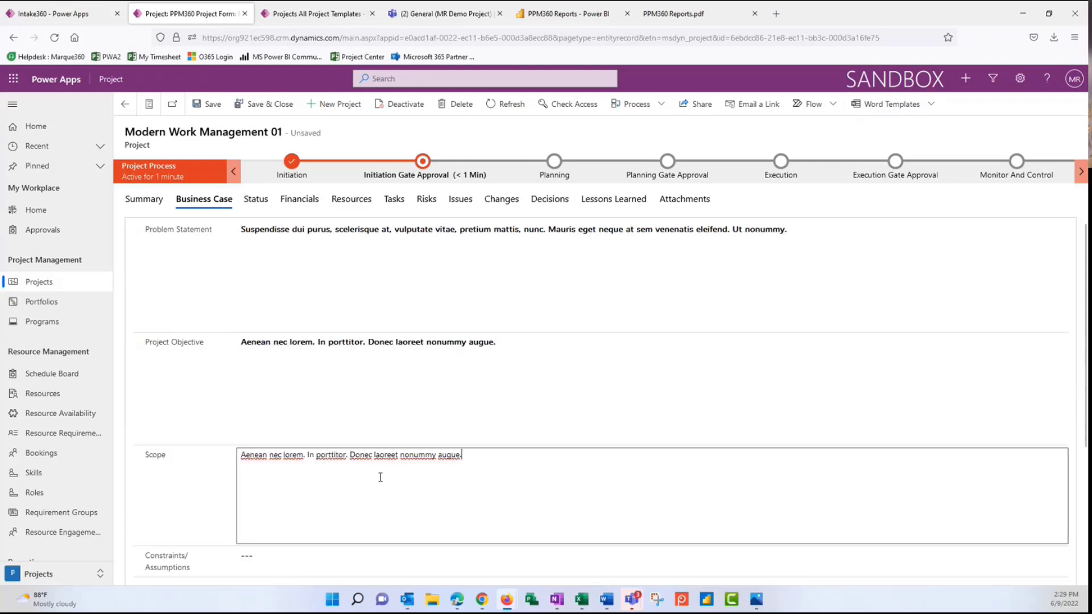
Step: Enter "Aenean nec lorem. In porttitor. Donec laoreet nonummy augue." in the business case's Constraints/Assumptions
left_click(251, 291)
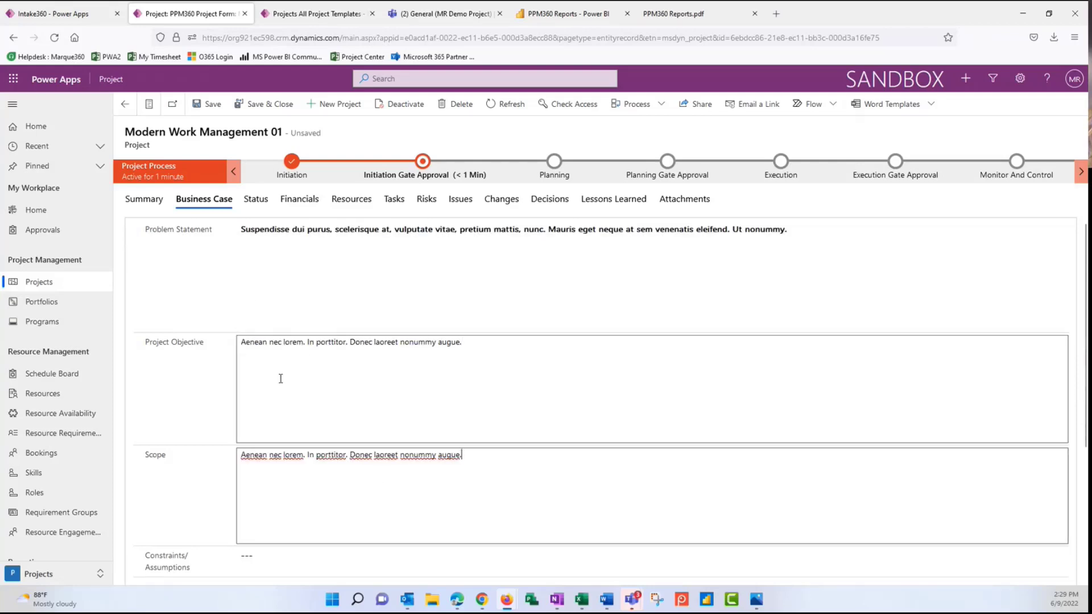
scroll(280, 378, "down", 2)
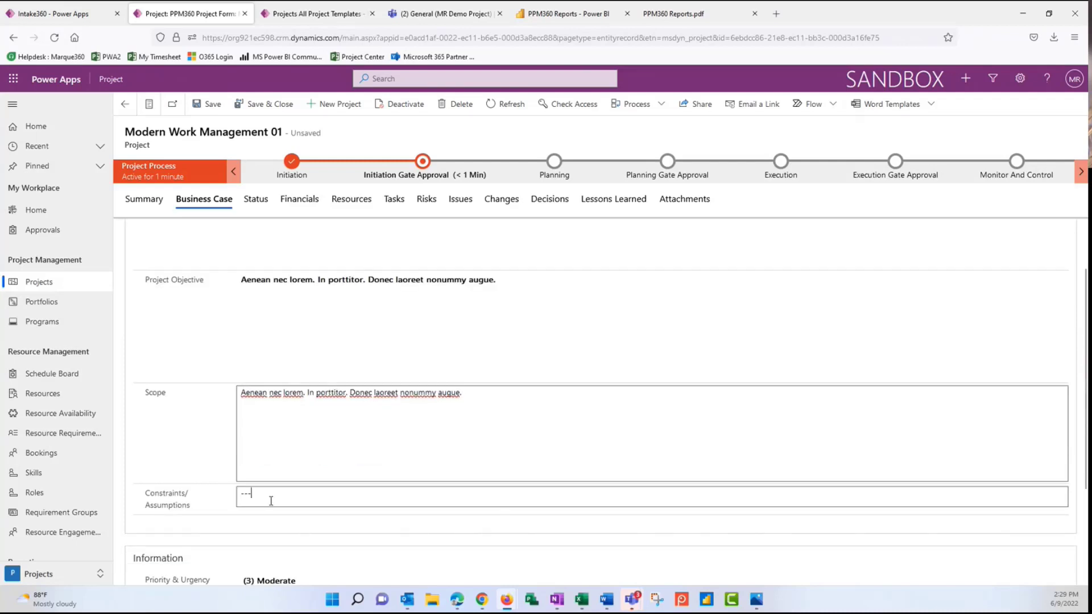
left_click(271, 501)
type("Aenean nec lorem. In porttitor. Donec laoreet nonummy augue.")
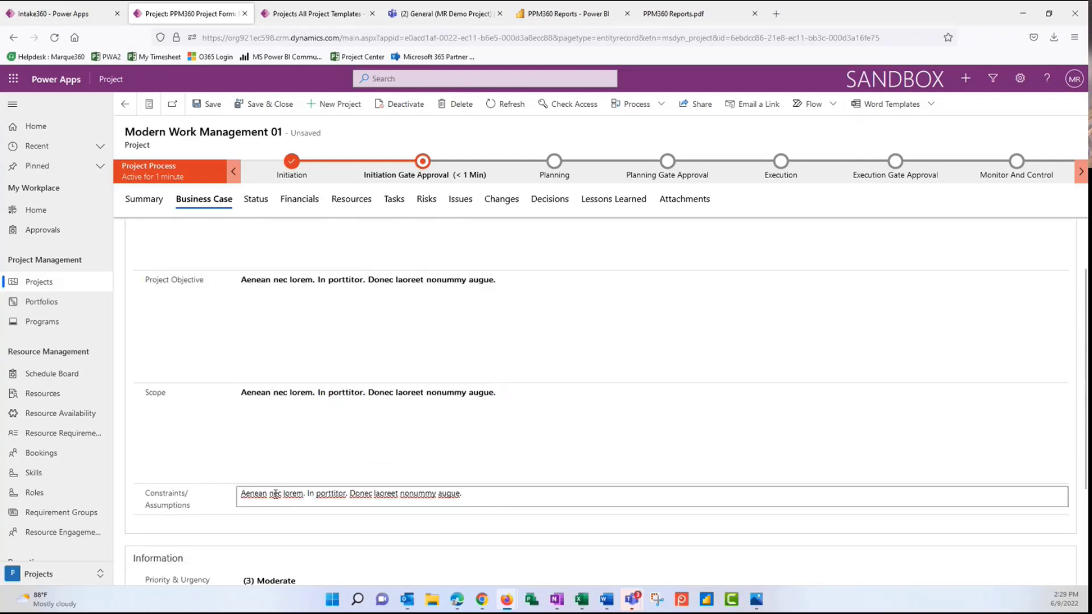
Step: Check the Priority & Urgency options and the prioritization Score field of the business case, and save the project
scroll(277, 485, "down", 3)
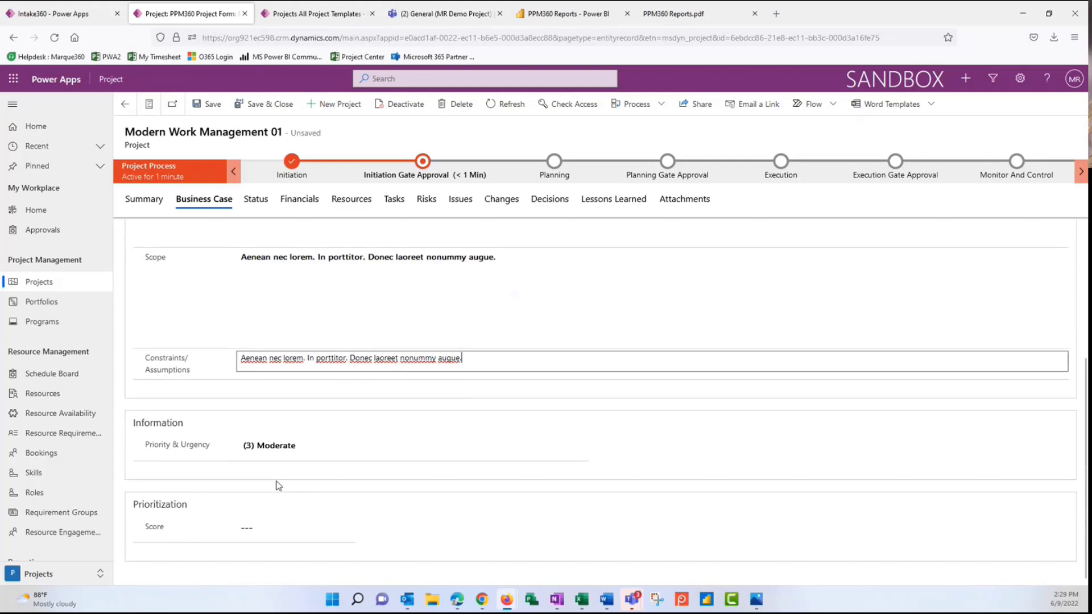
left_click(298, 449)
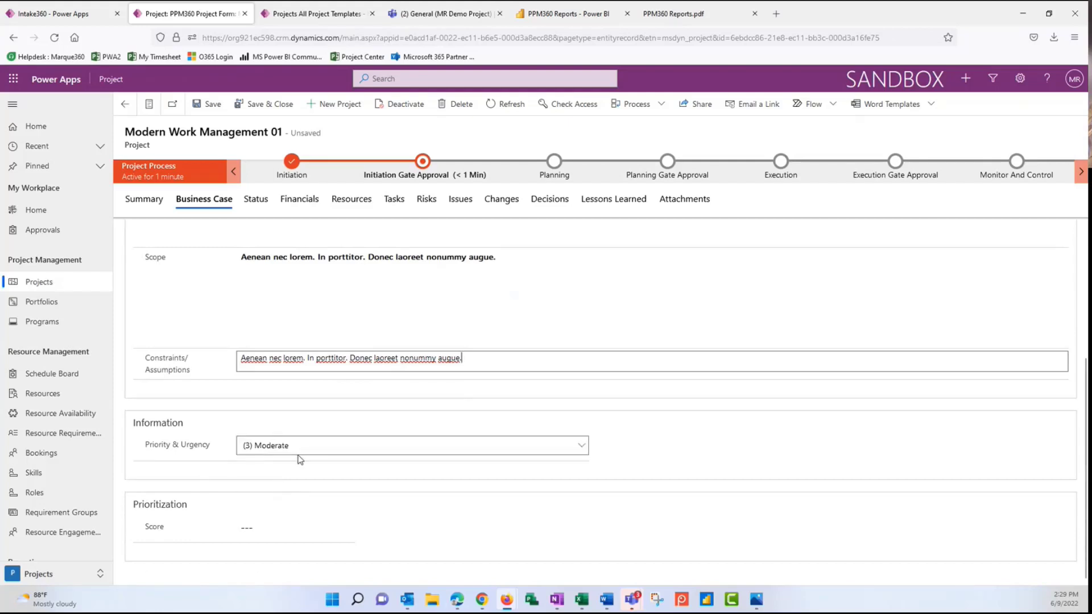
left_click(300, 450)
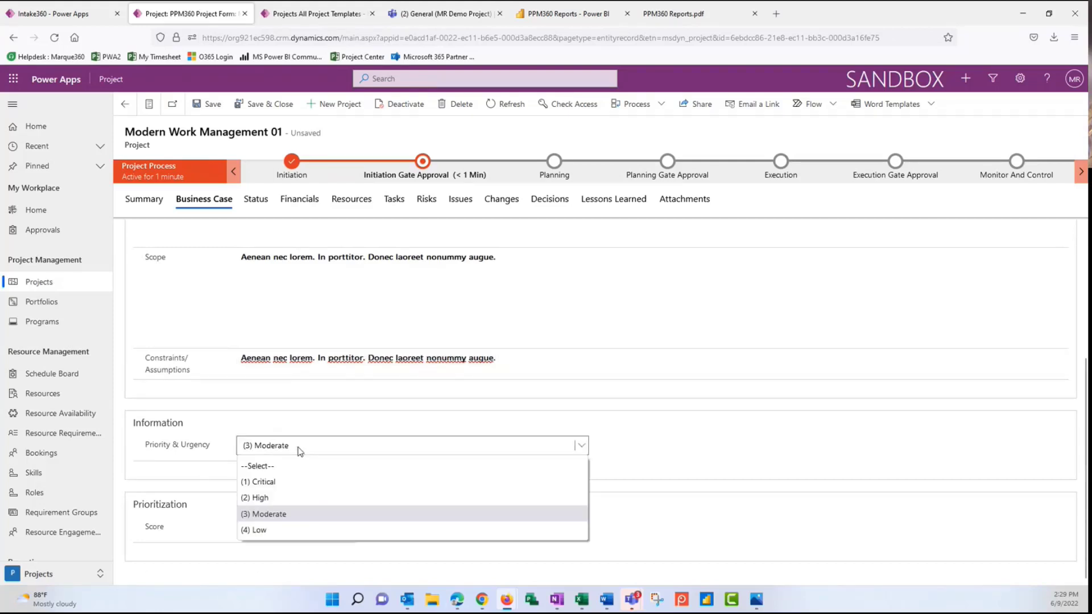
left_click(299, 449)
left_click(272, 527)
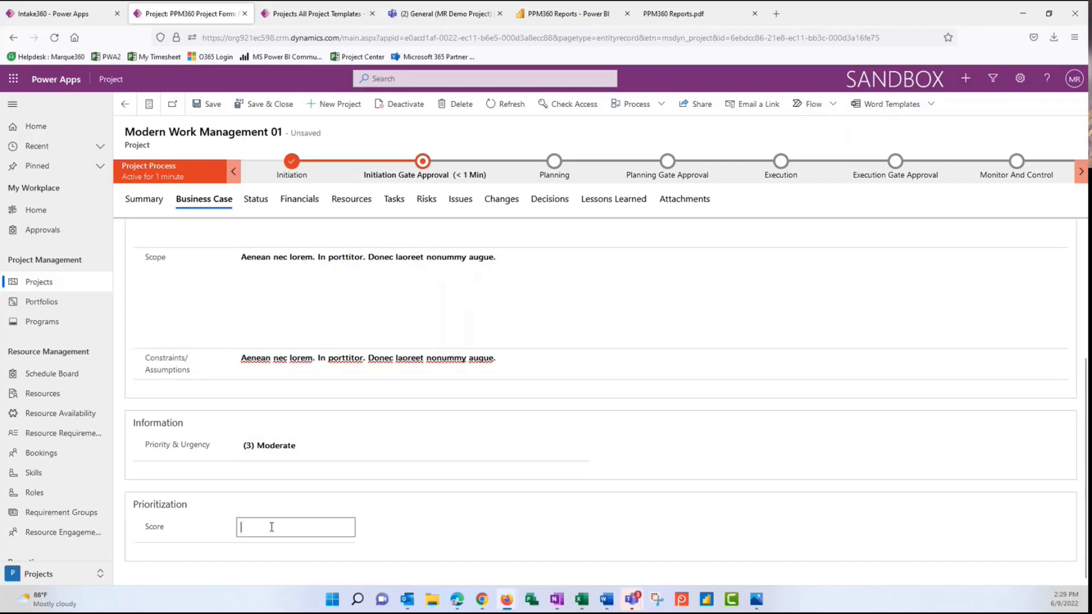
scroll(256, 489, "up", 5)
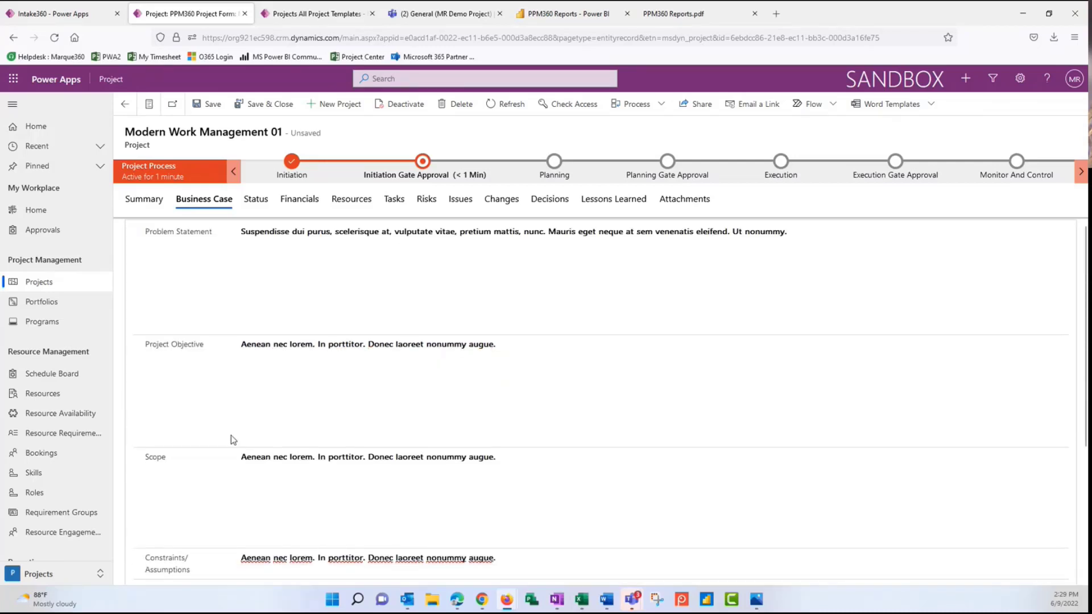
left_click(208, 104)
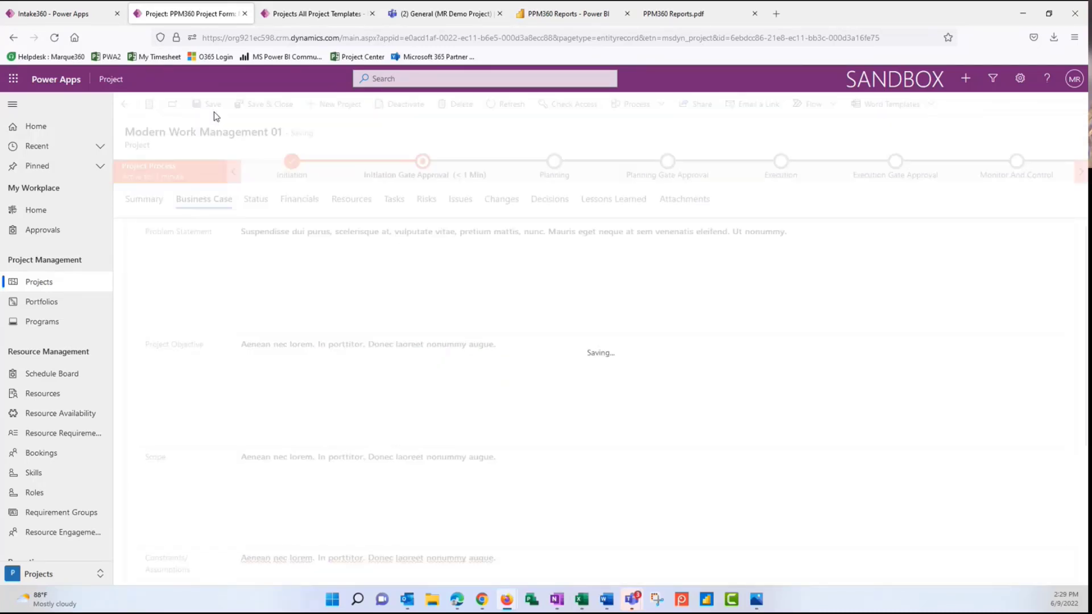
Step: Set both Schedule Health and Overall Health to At Risk in the project's status summary
left_click(256, 203)
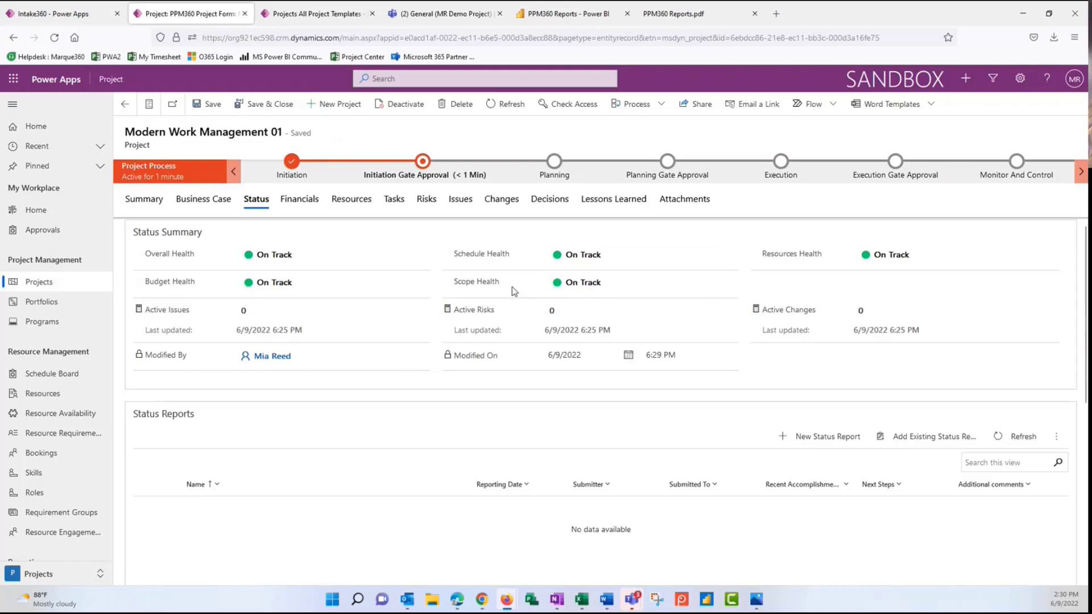
left_click(641, 259)
left_click(620, 324)
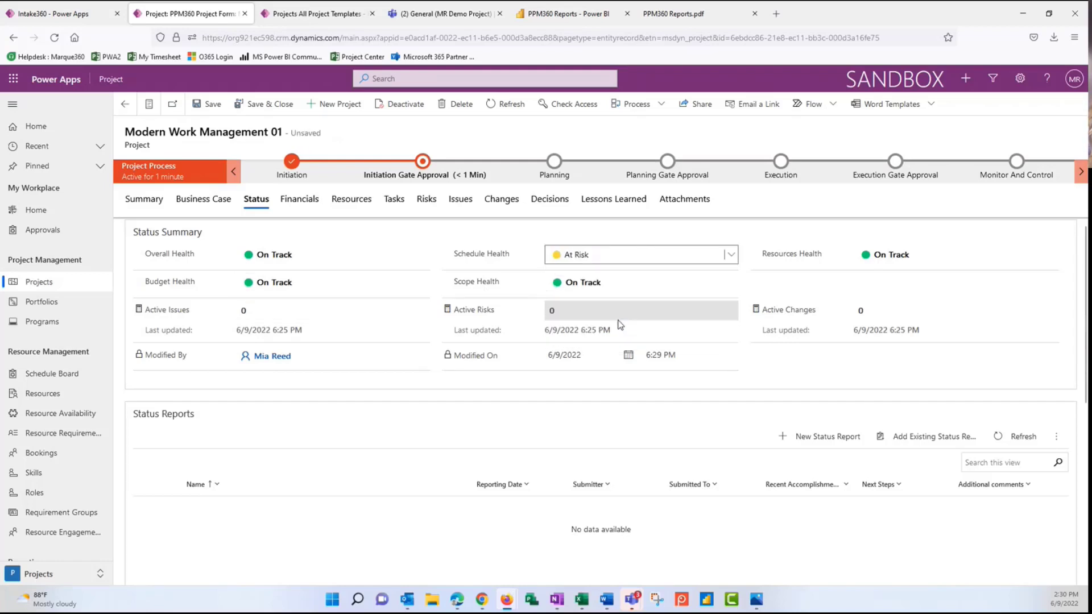
left_click(428, 257)
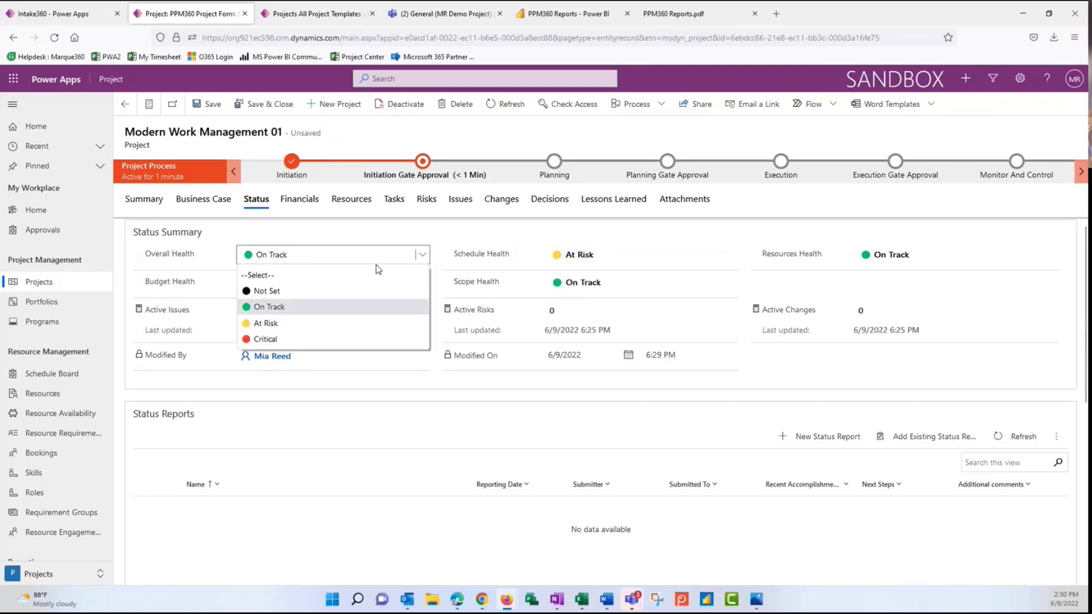
left_click(309, 323)
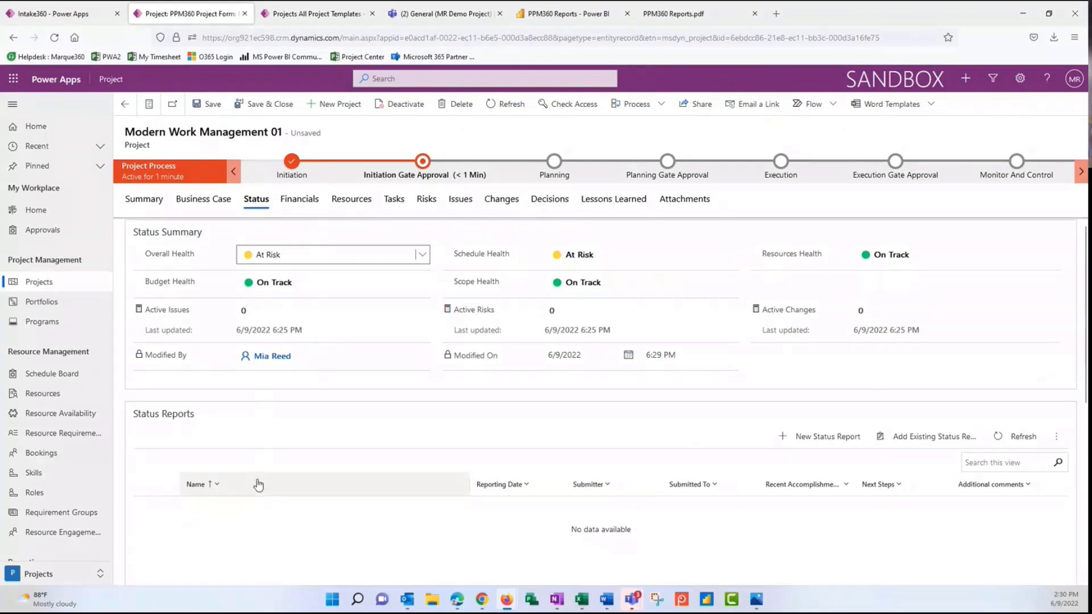
Step: Open the status details of MR Demo Project from the My Active Projects list
left_click(299, 14)
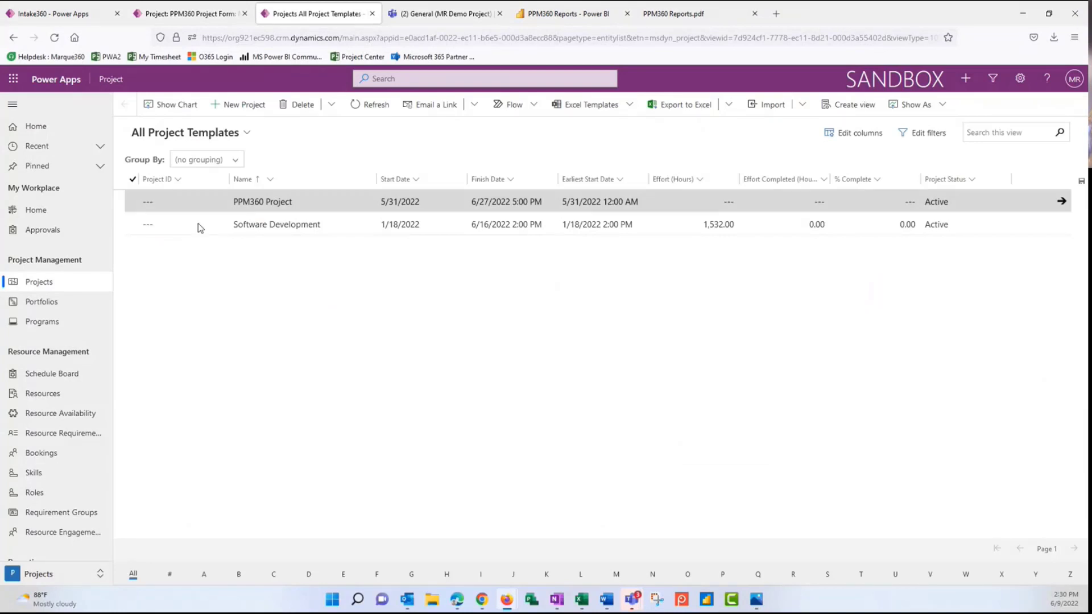
left_click(78, 283)
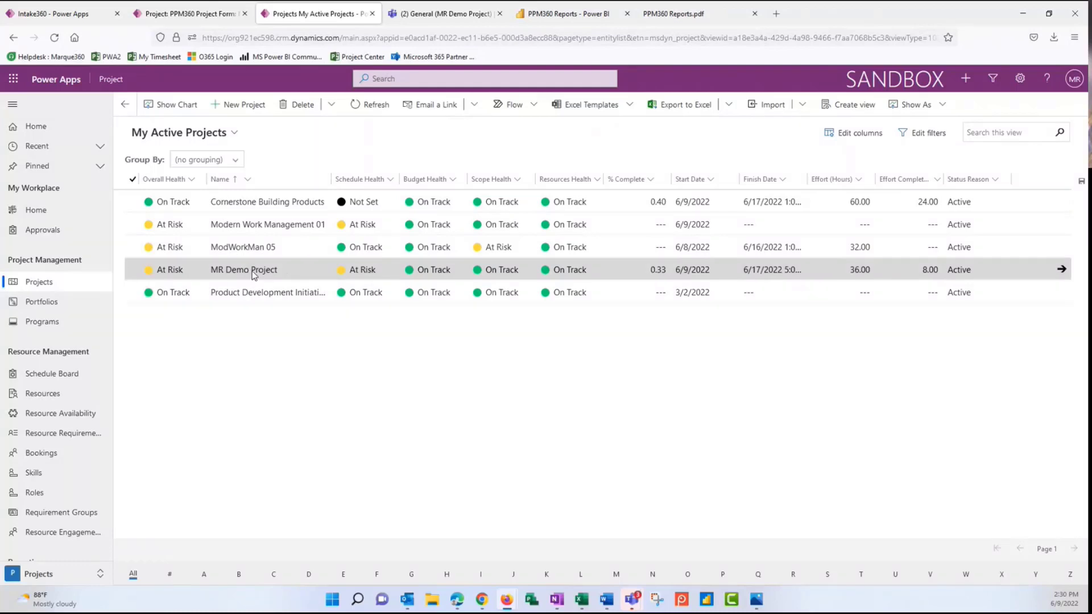
left_click(1059, 269)
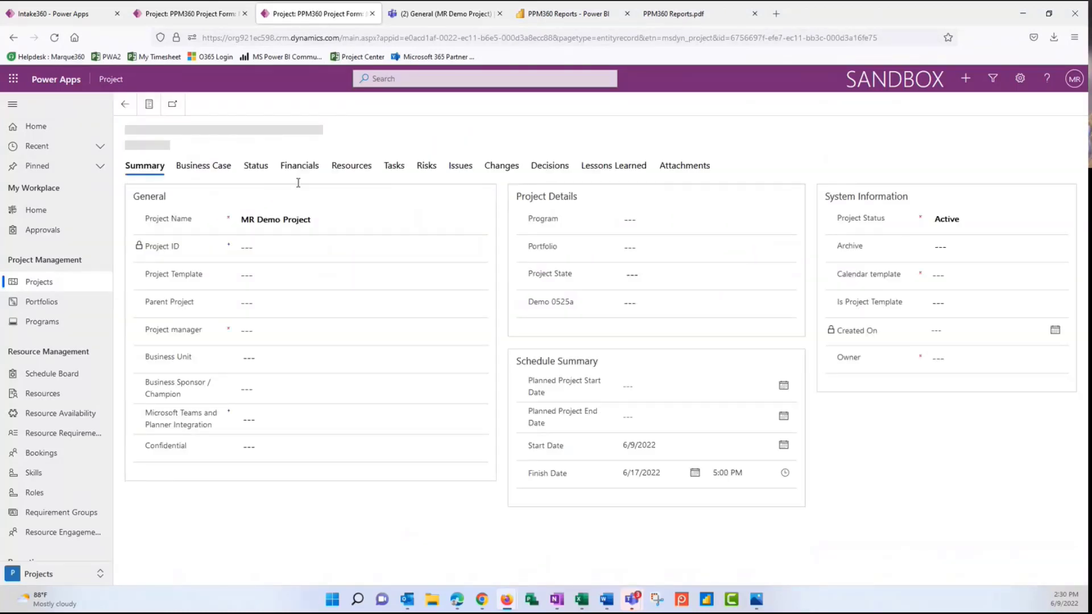
left_click(255, 199)
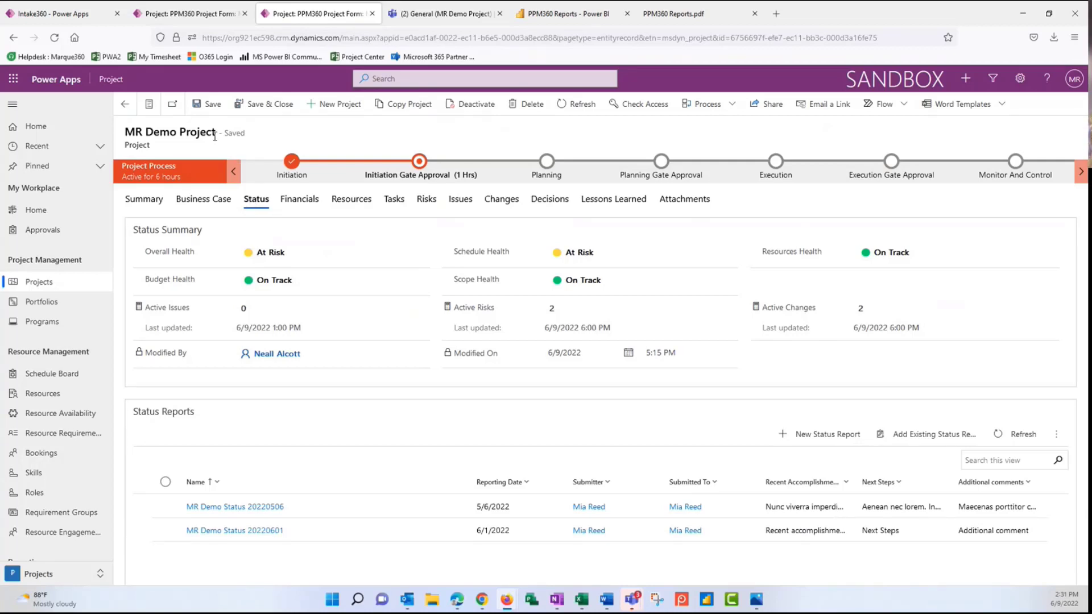
Step: Review the project's existing MR Demo Status 20220506 report and return to the project
left_click_drag(216, 132, 126, 132)
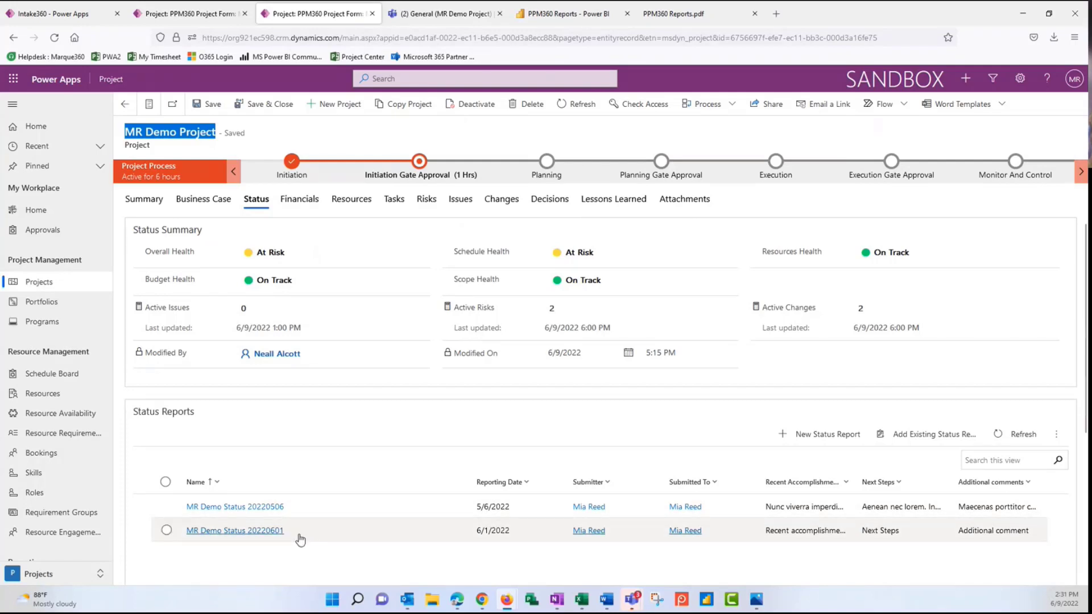
left_click(266, 514)
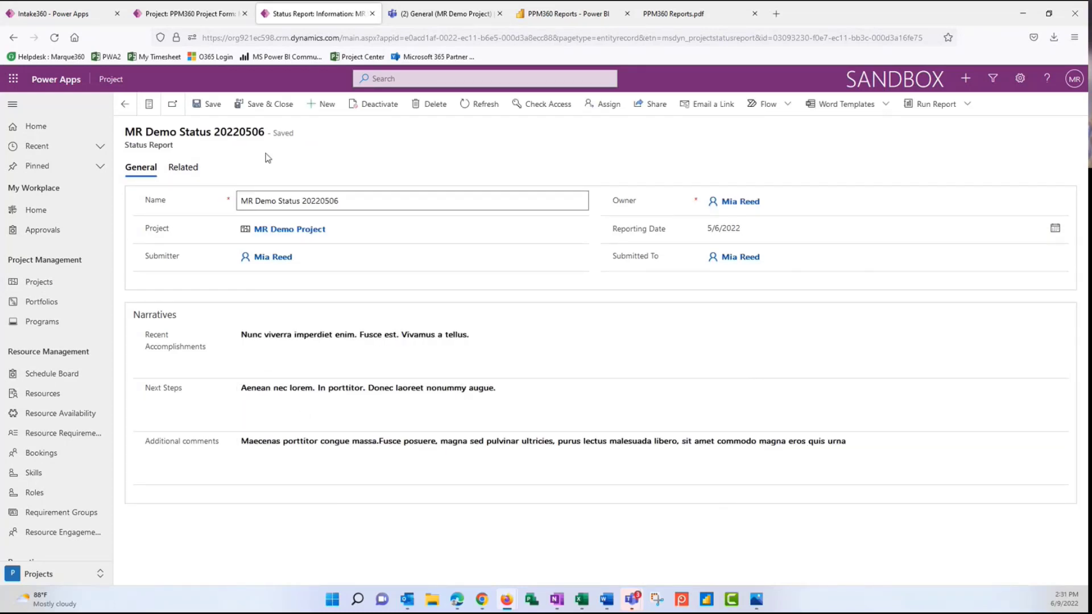
left_click(125, 106)
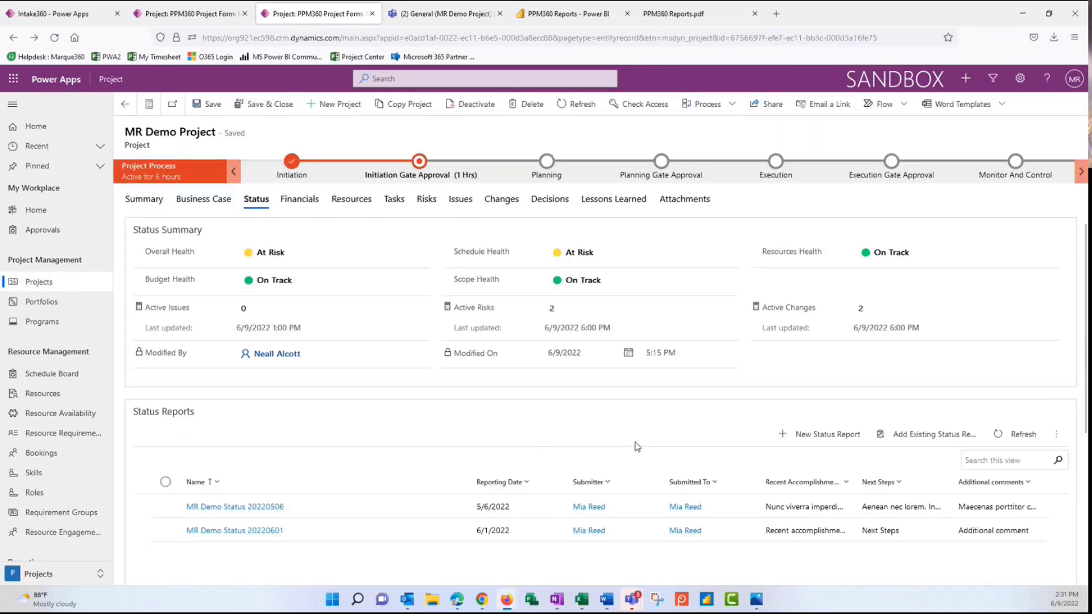
Step: Create a status report for MR Demo Project named "MR Demo Status 001" and fill in the Submitter with the project owner's name
left_click(840, 438)
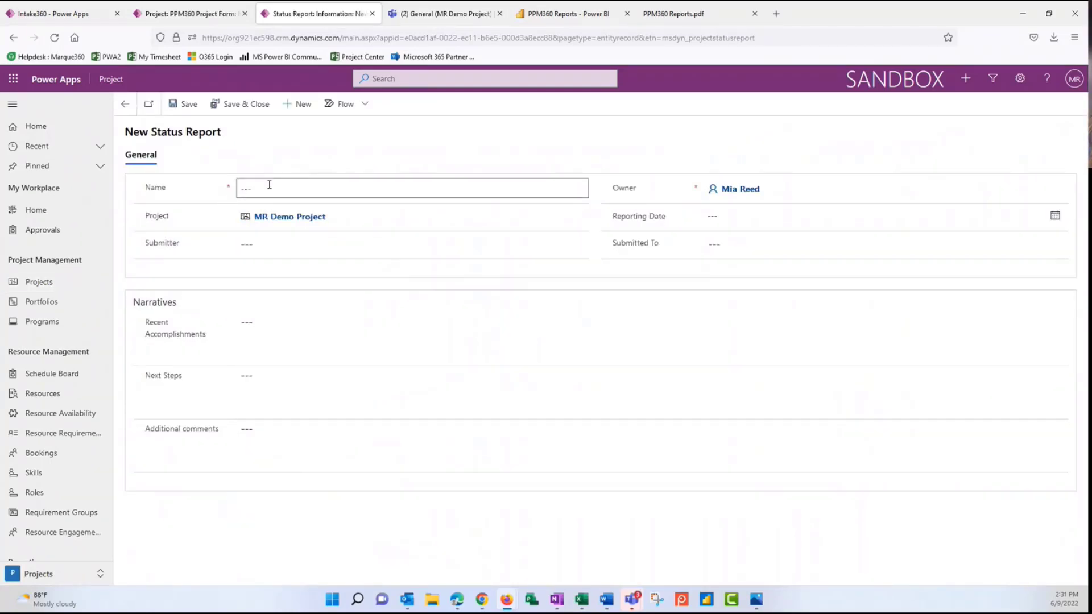
left_click(269, 185)
type("MR Demo Status")
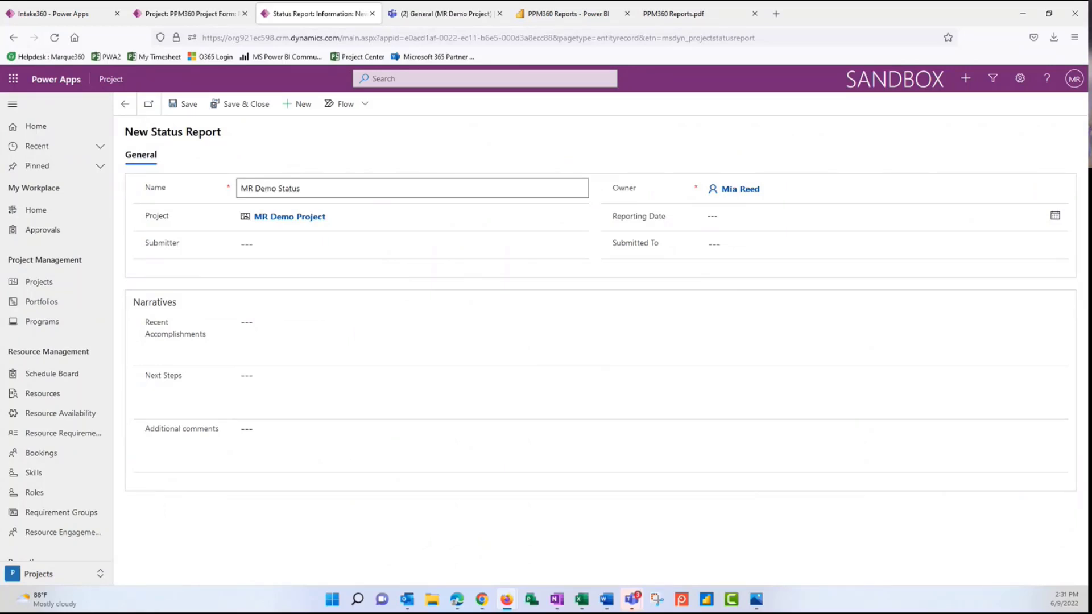
type(" 001")
left_click(342, 222)
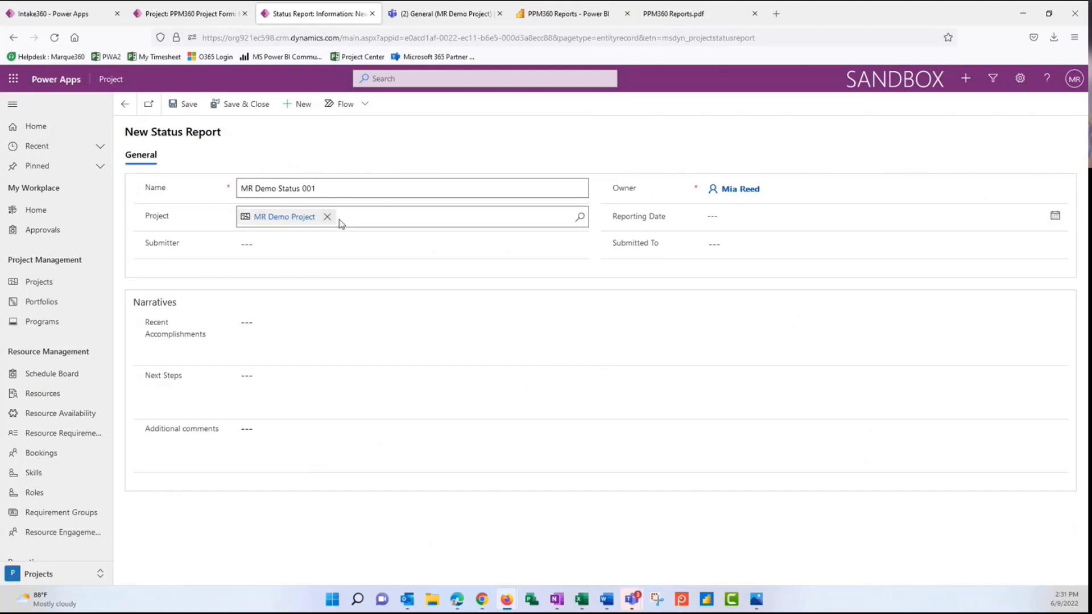
left_click(285, 244)
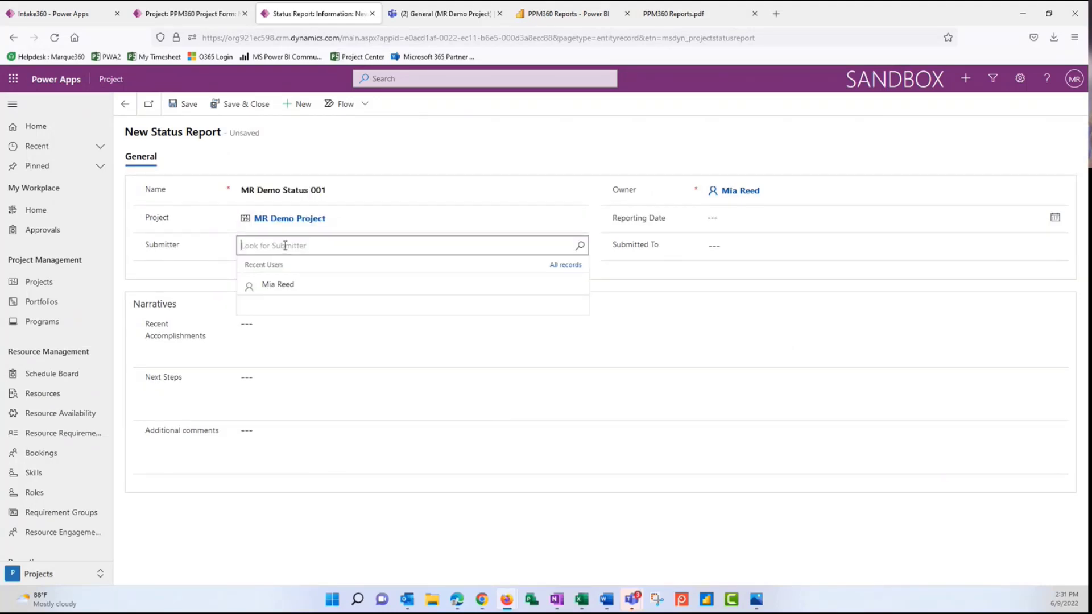
left_click(278, 284)
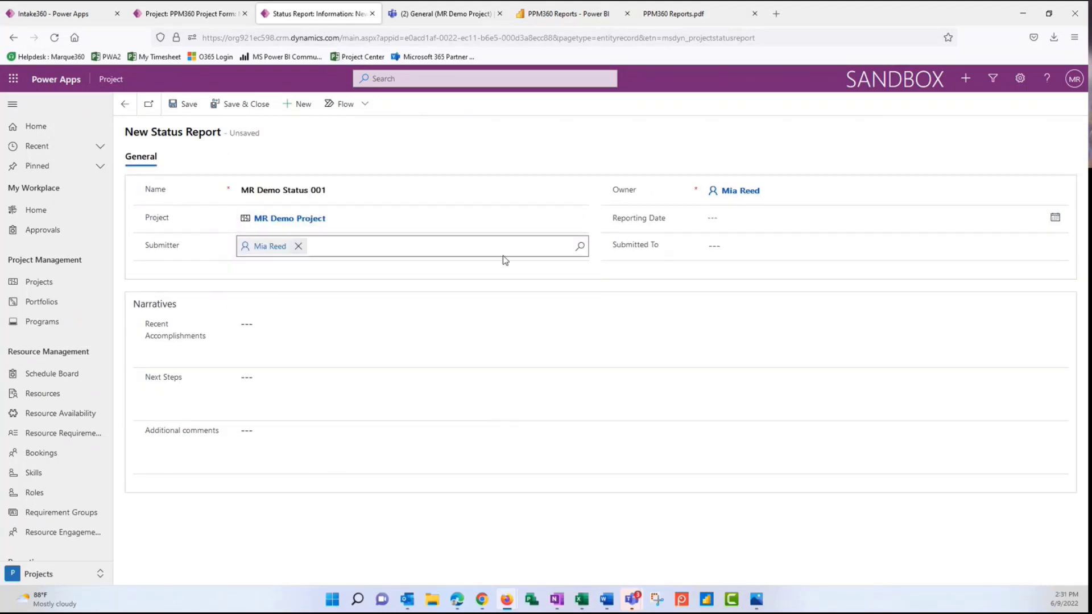
Step: Fill in the recipient's name under Submitted To and set the Reporting Date to 6/9/2022
left_click(722, 245)
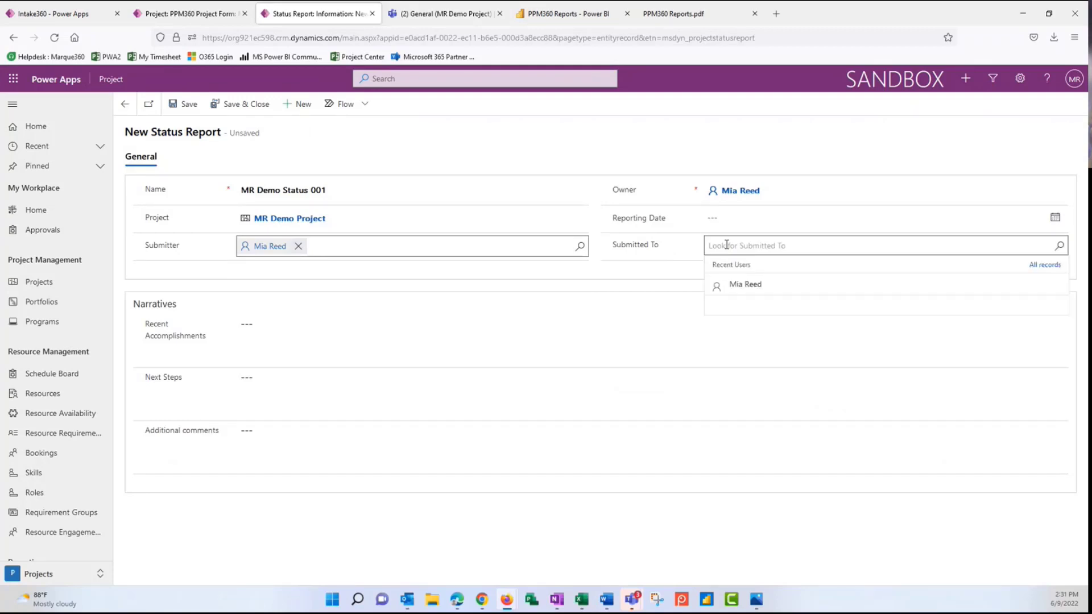
type("ery")
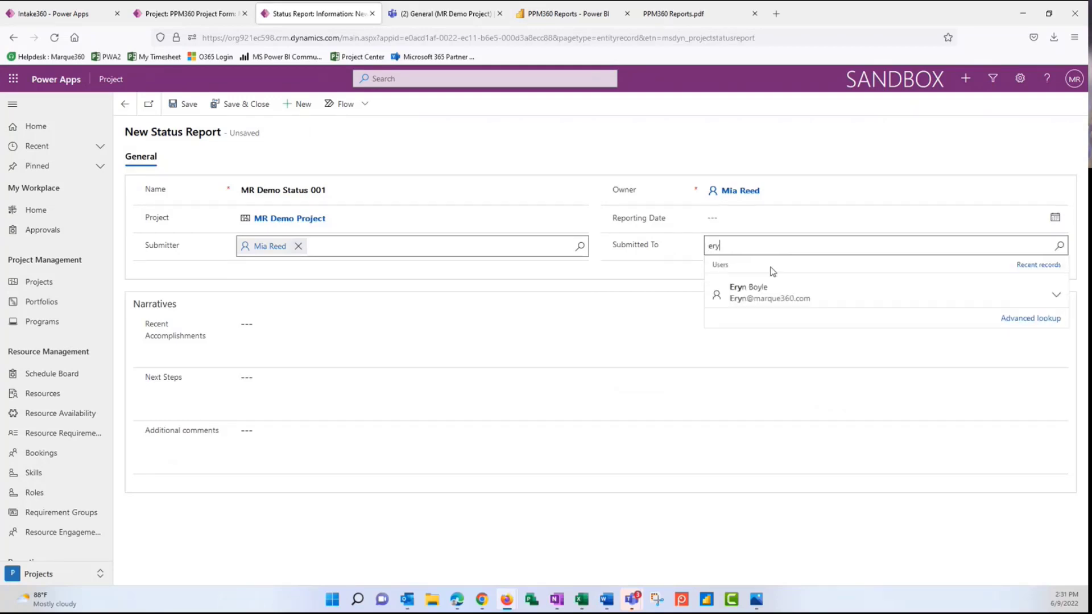
left_click(781, 288)
left_click(745, 220)
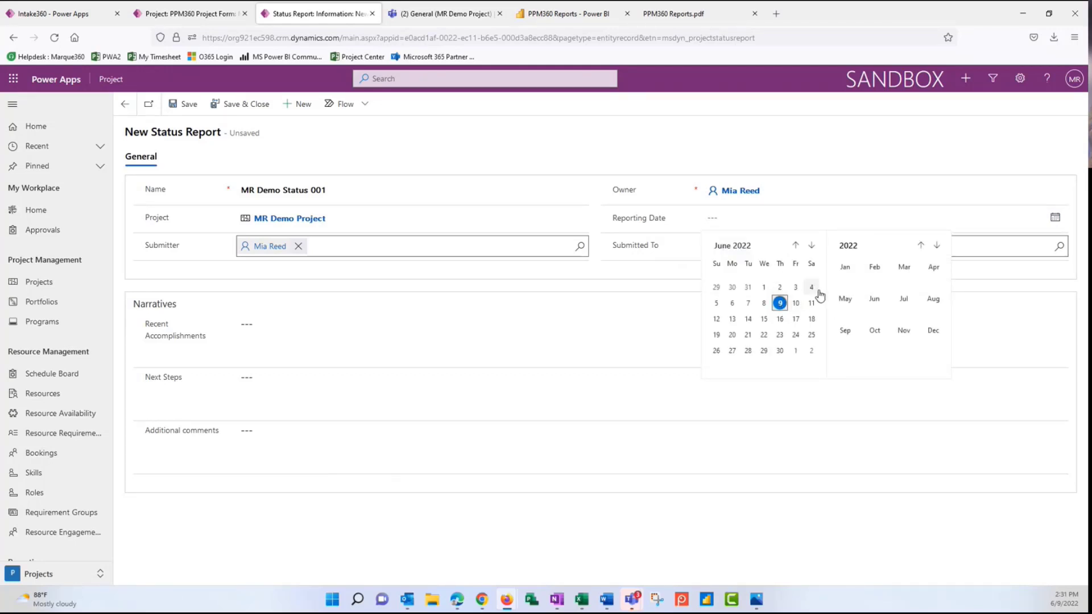
left_click(780, 303)
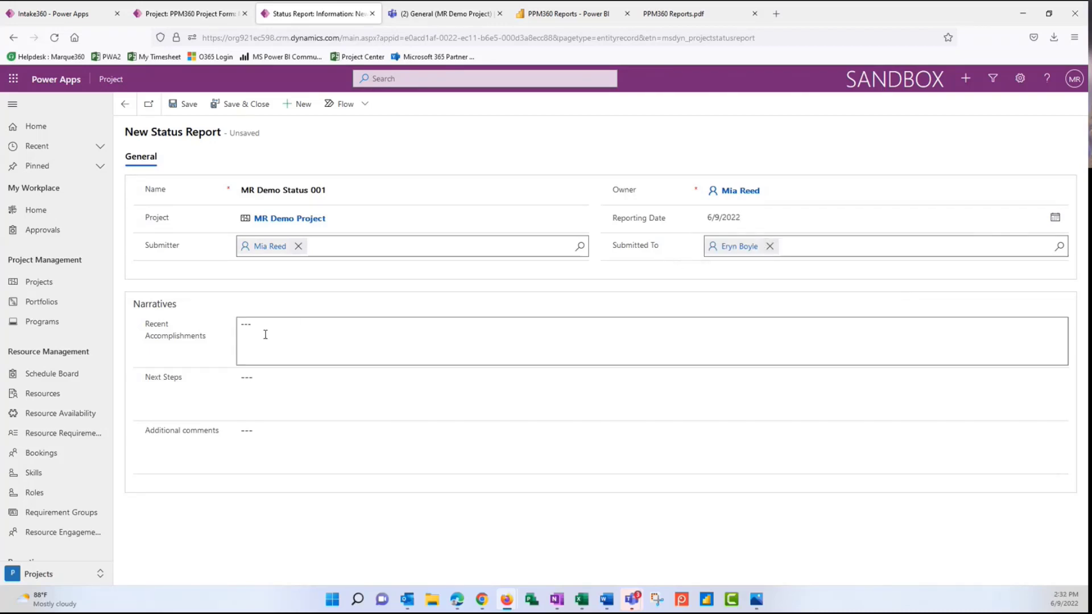
Step: Enter "Pellentesque habitant morbi tristique senectus et netus et malesuada fames ac turpis egestas. Proin pharetra nonummy pede. Mauris et orci." as the Recent Accomplishments
left_click(265, 334)
key("alt+Tab")
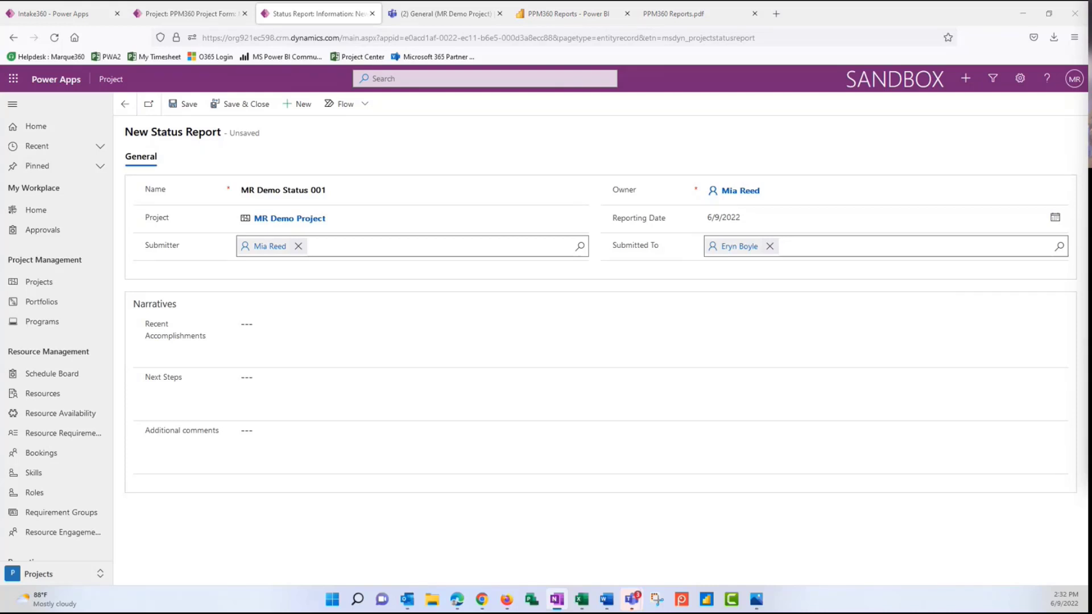
left_click(483, 334)
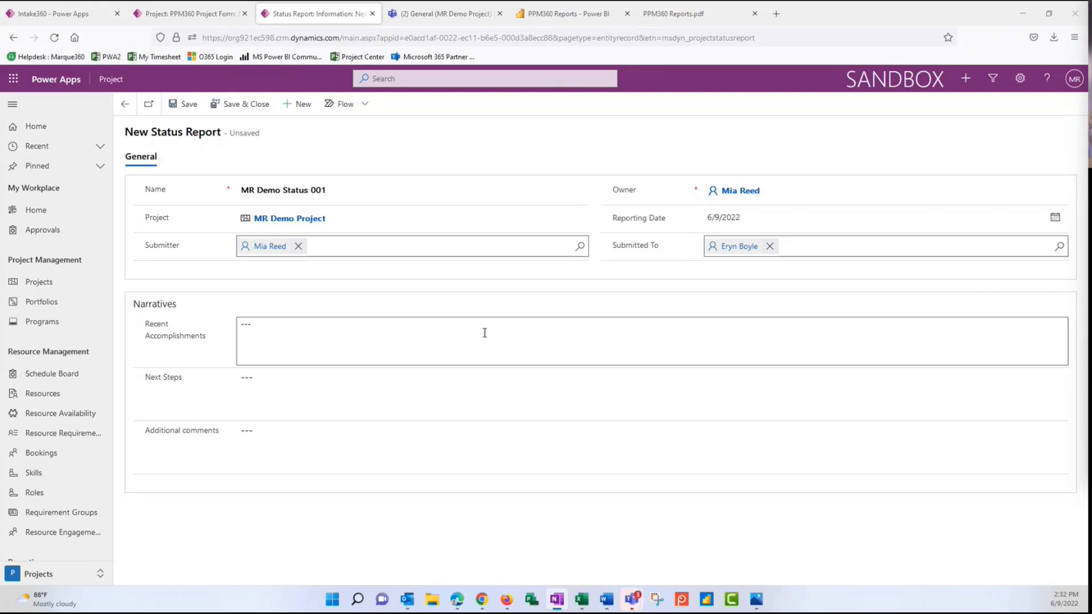
type("Pellentesque habitant morbi tristique senectus et netus et malesuada fames ac turpis egestas. Proin pharetra nonummy pede. Mauris et orci.")
Step: Copy "Proin pharetra nonummy pede. Mauris et orci." from the Recent Accomplishments into Next Steps
left_click(354, 396)
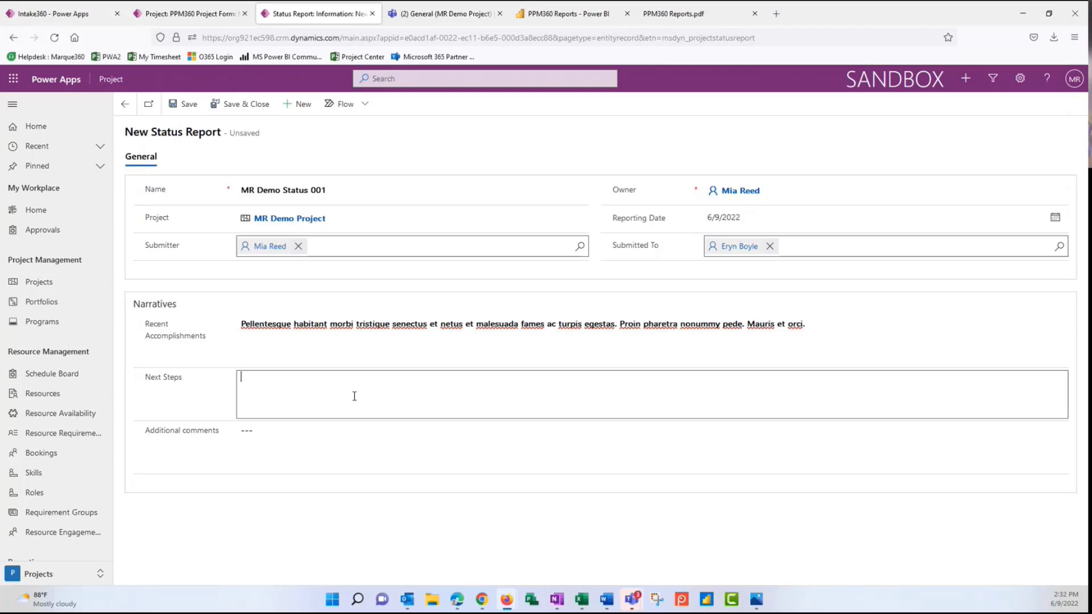
left_click(581, 330)
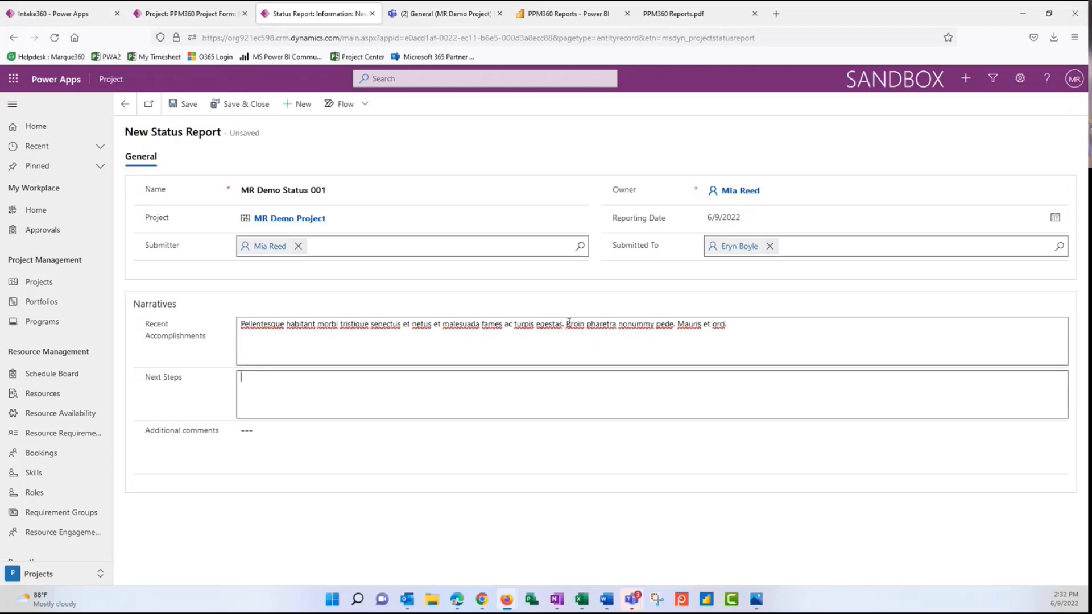
left_click_drag(567, 324, 733, 325)
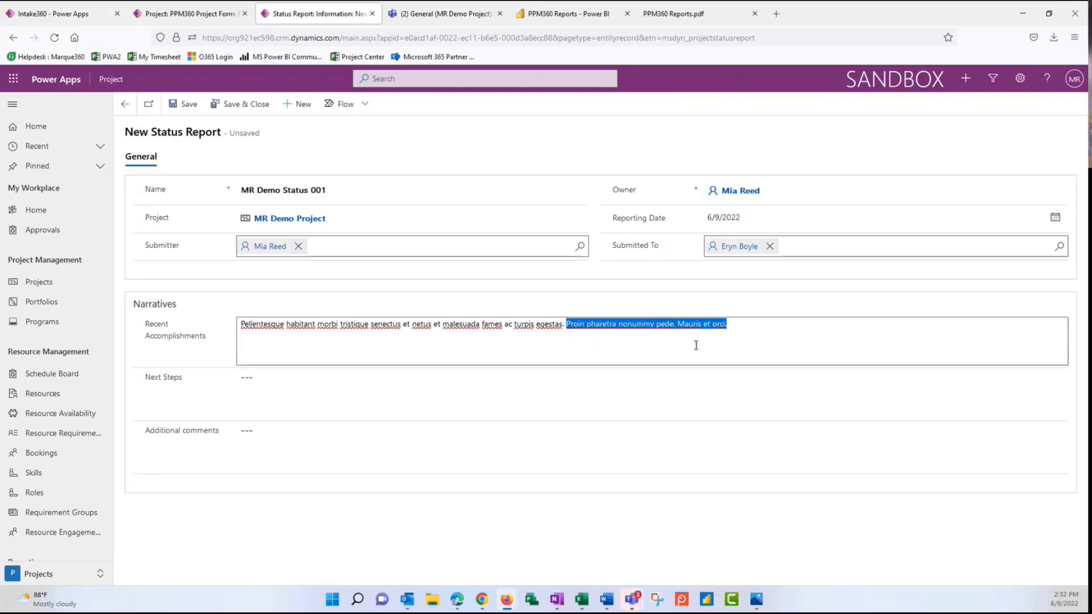
key("ctrl+c")
left_click(337, 404)
key("ctrl+v")
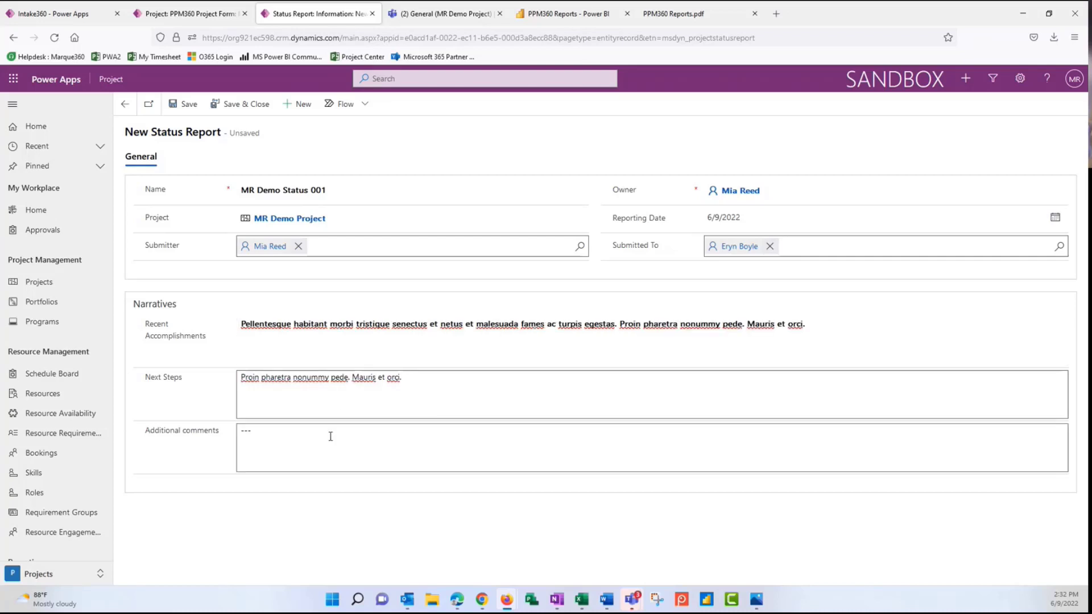
Step: Enter "Still building schedule" in the Additional comments, and save and close the status report
left_click(330, 437)
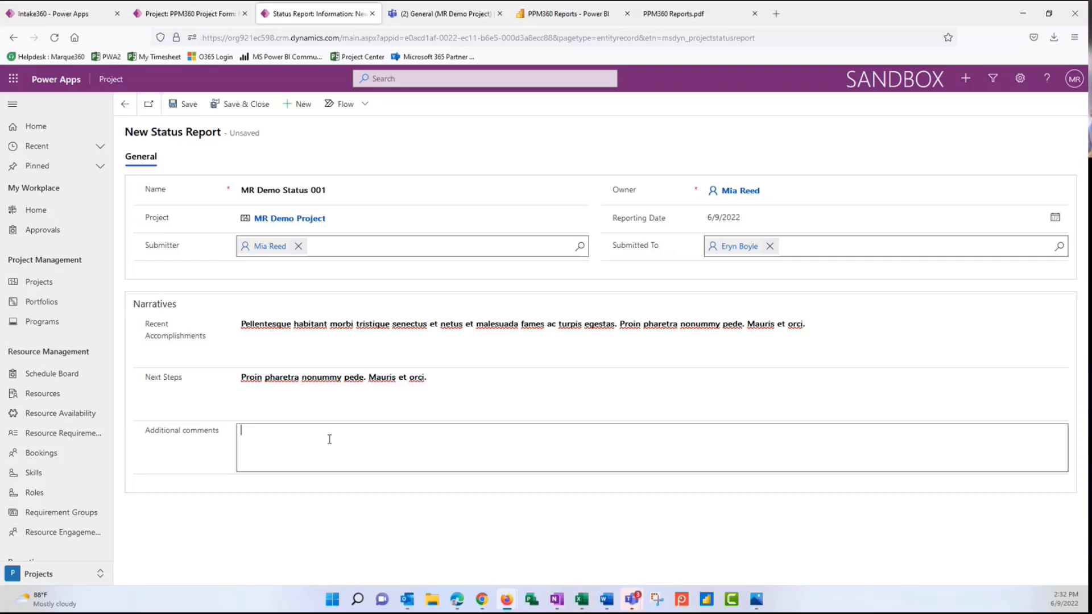
type("Still building schedule")
left_click(254, 108)
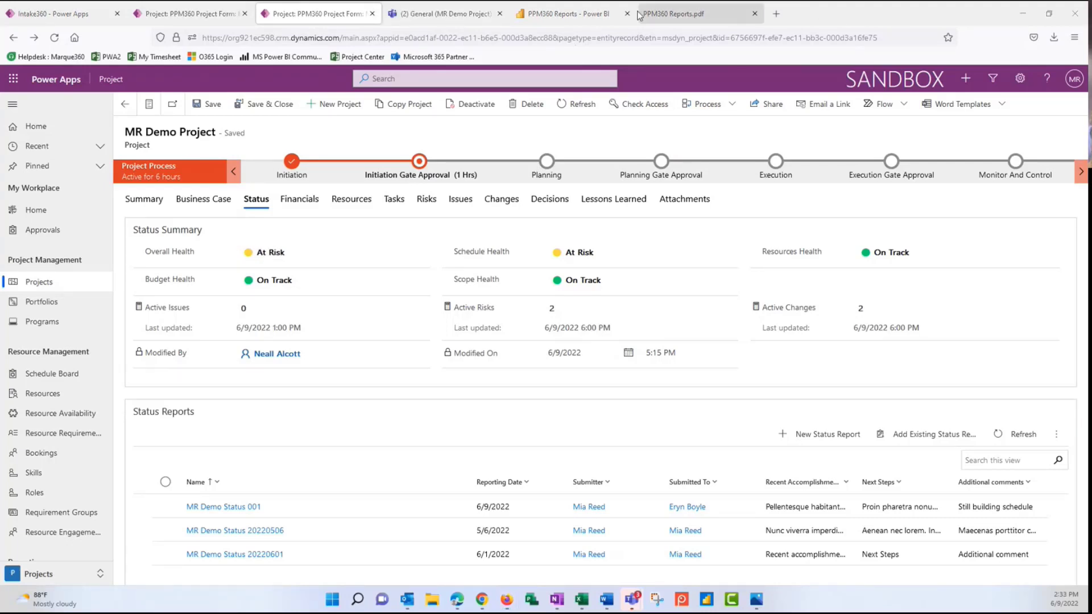
Step: Check the Project Status Report in Power BI and return to the Modern Work Management 01 project
left_click(589, 15)
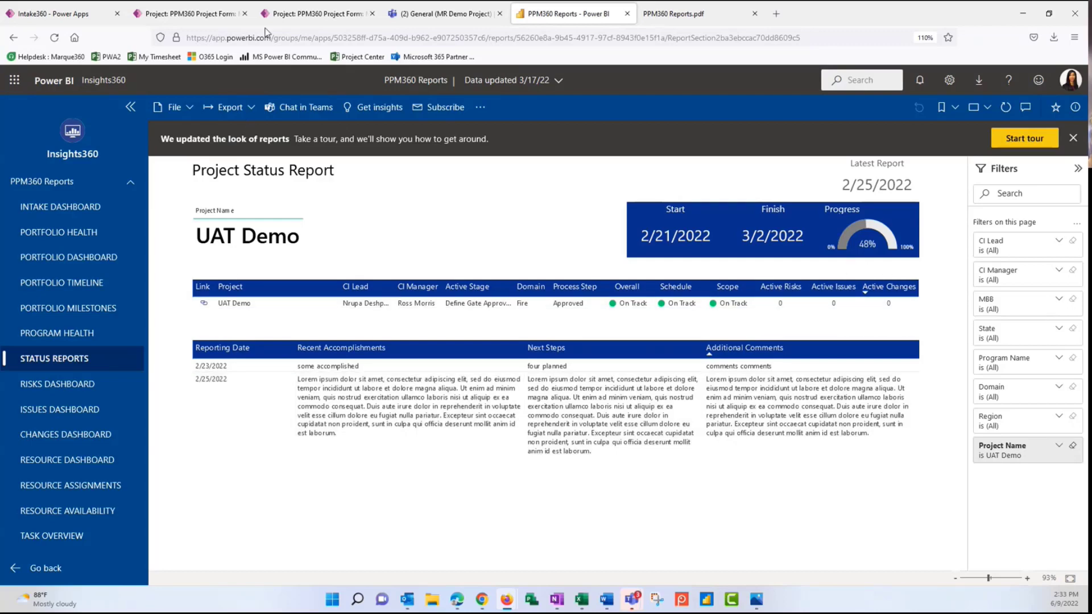
left_click(230, 16)
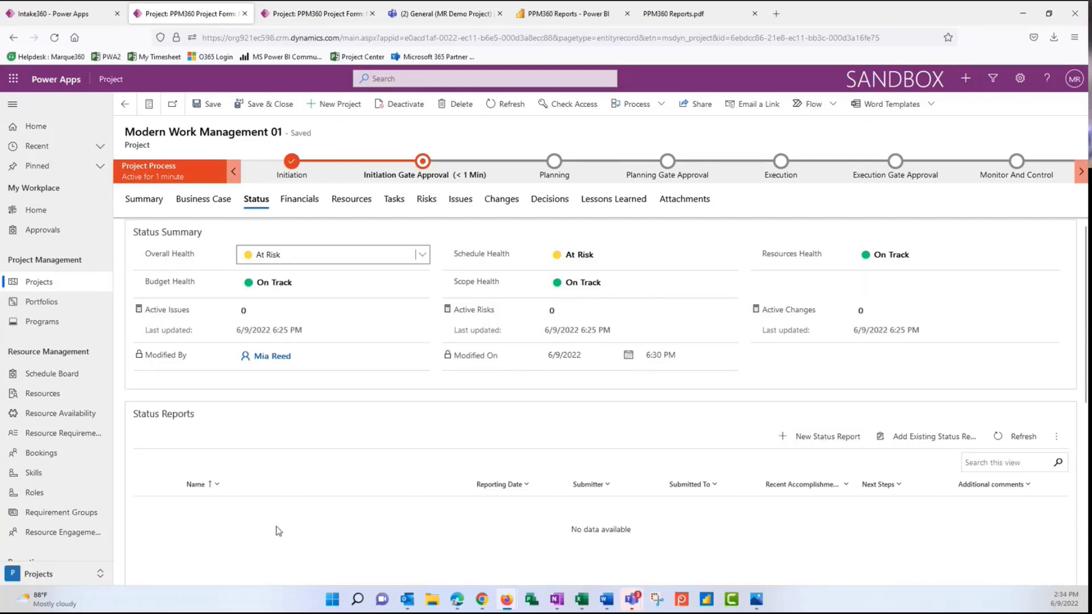
Step: Set the Budget to $150,000 and the Benefits to $200,000 in the Modern Work Management 01 financials
left_click(293, 200)
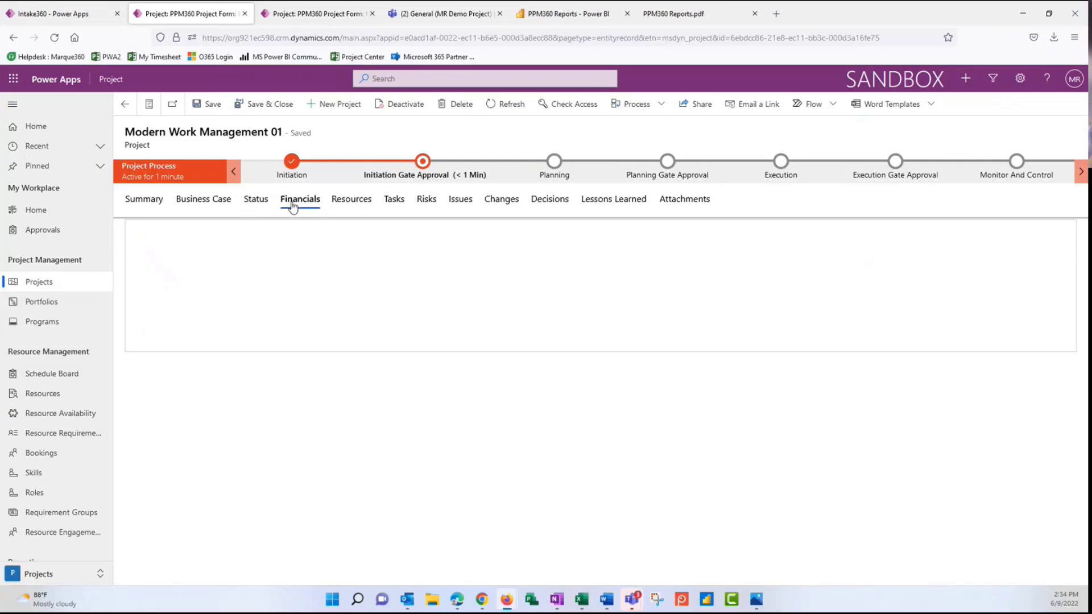
left_click(272, 234)
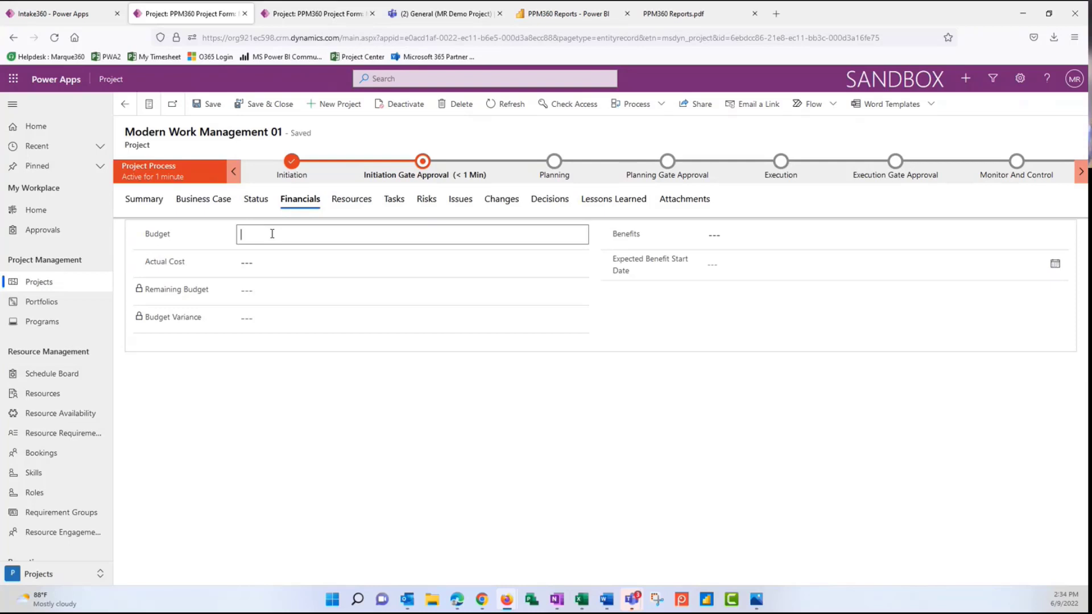
type("150000")
left_click(708, 232)
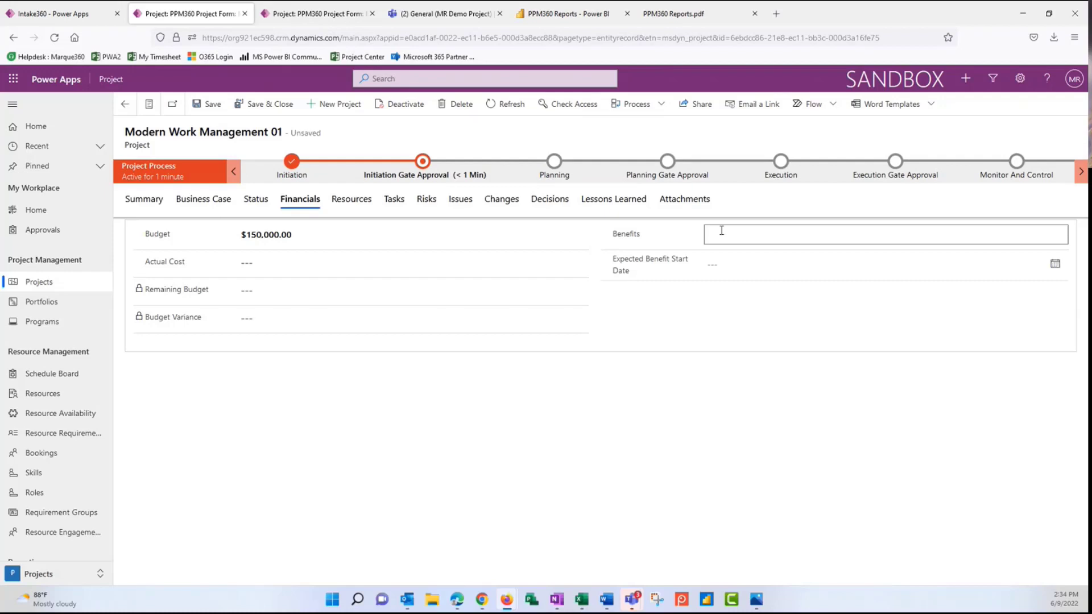
type("200000")
Step: Set the Actual Cost to $15,000 and the Expected Benefit Start Date to 6/30/2022, and save the project
left_click(260, 265)
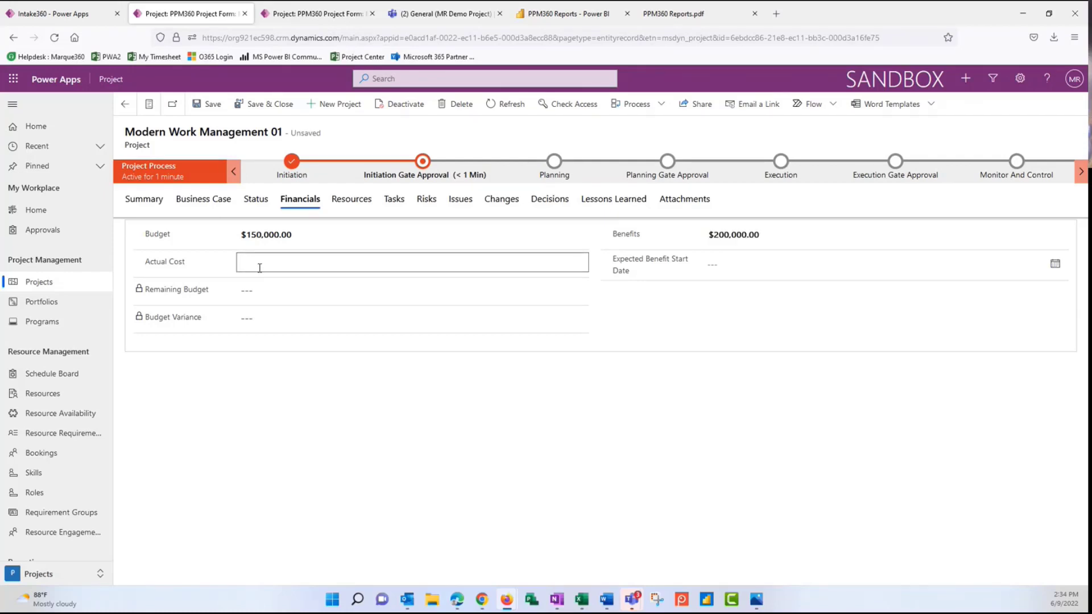
type("15,000")
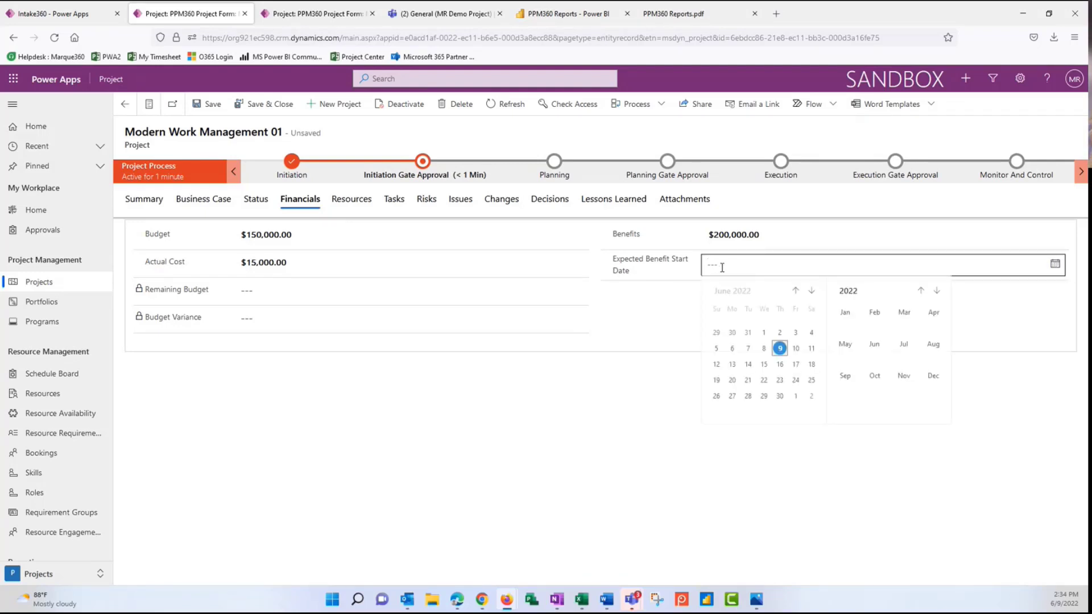
left_click(779, 394)
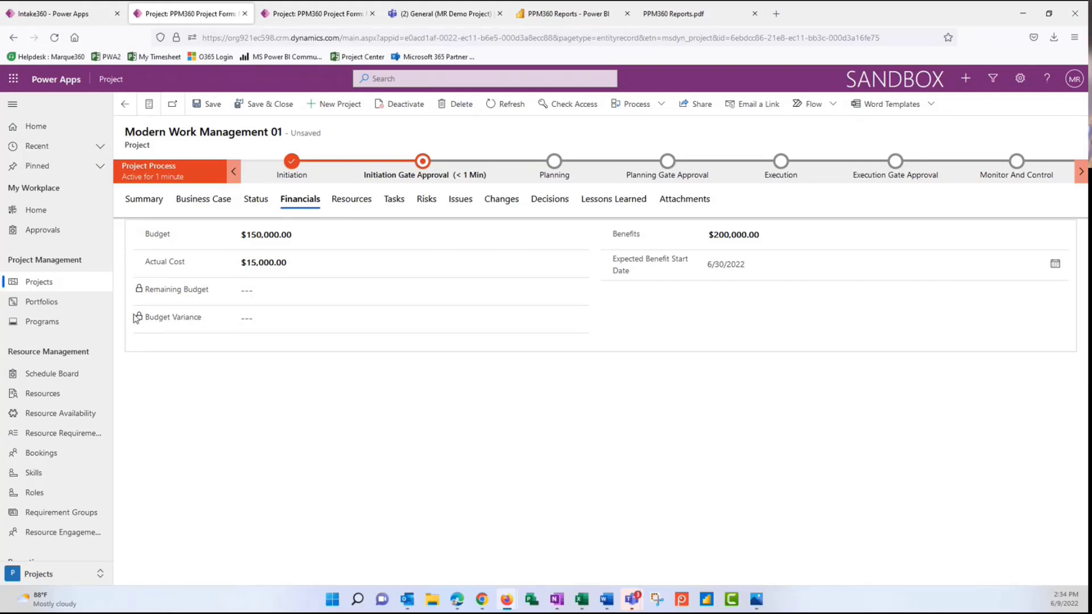
left_click(208, 104)
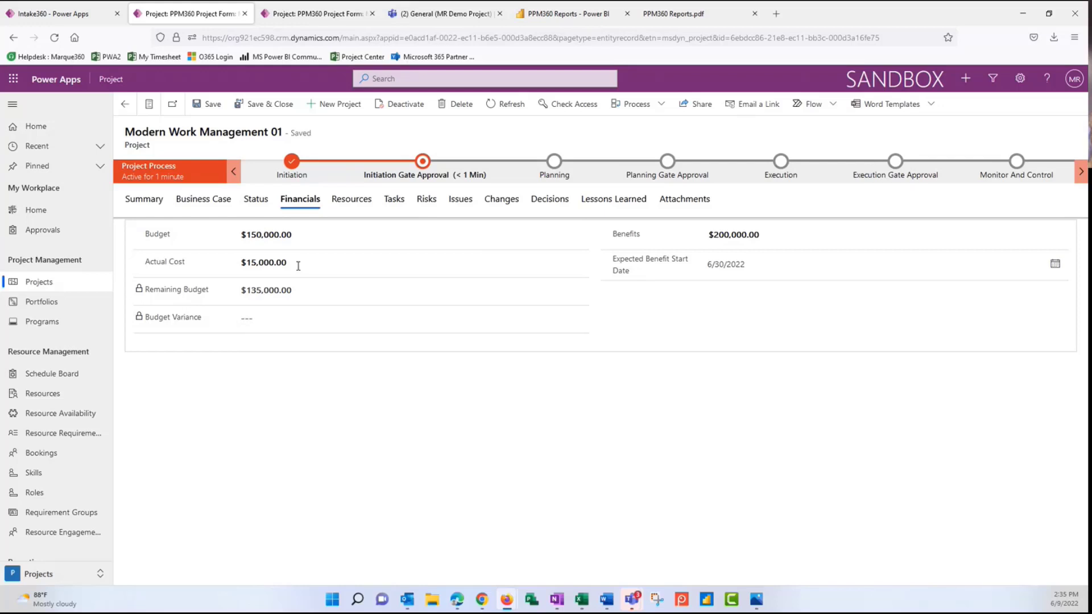
Step: Open the project's Resources details to view its team members and resource engagements
left_click(299, 241)
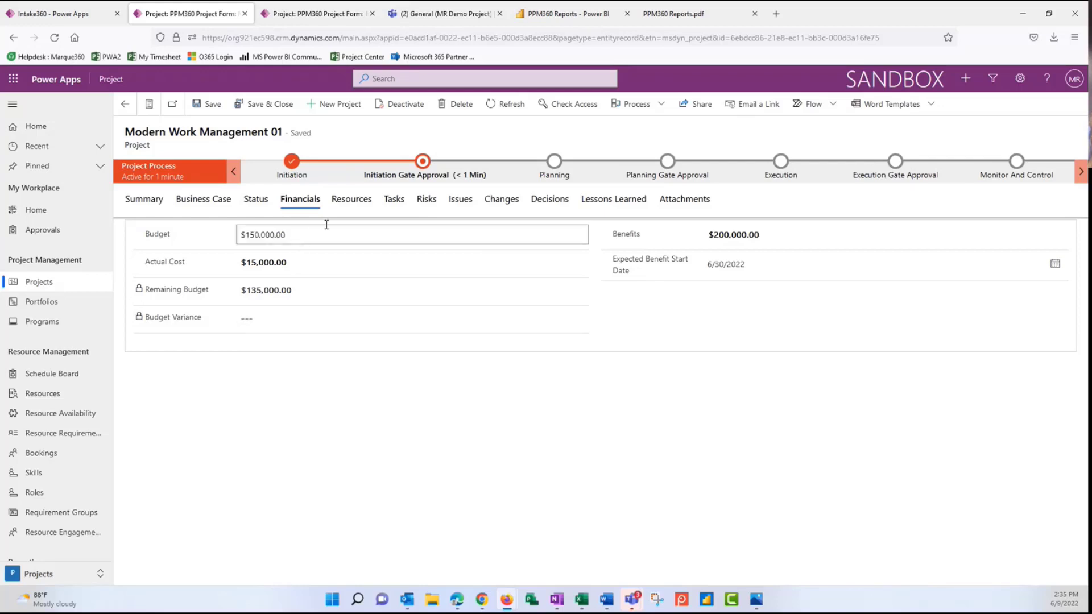
left_click(352, 200)
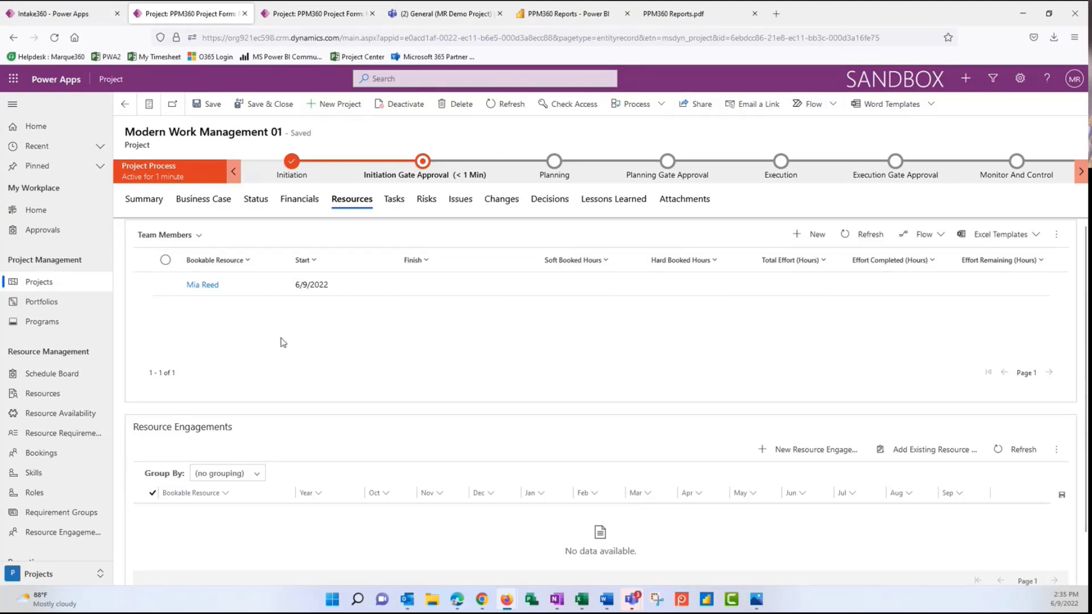
Step: Start a new team member for Modern Work Management 01, choosing the bookable resource by name and setting the Role to Project Manager
left_click(805, 240)
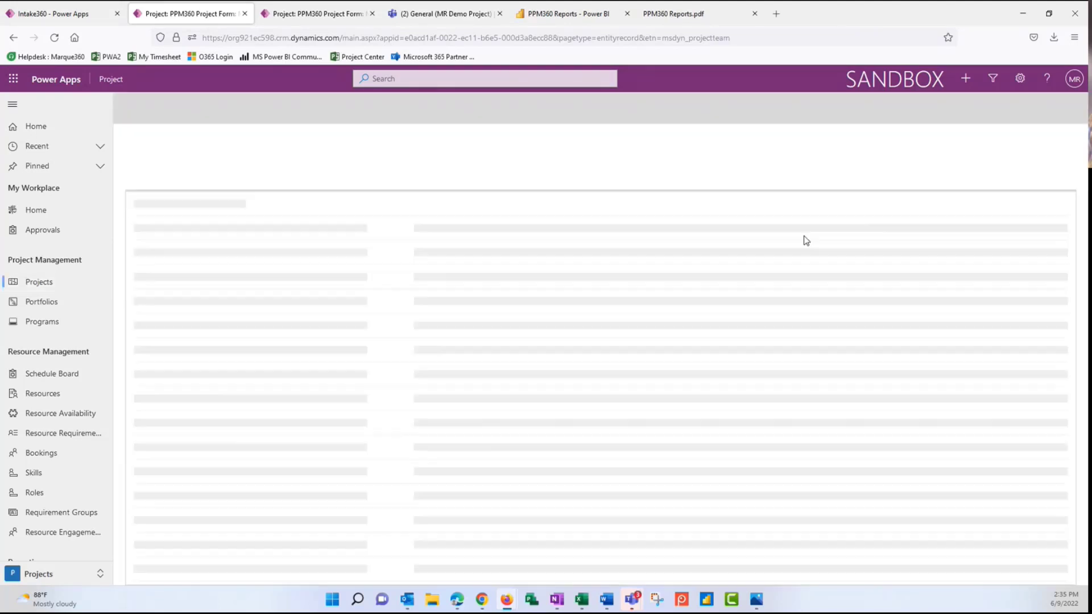
left_click(263, 217)
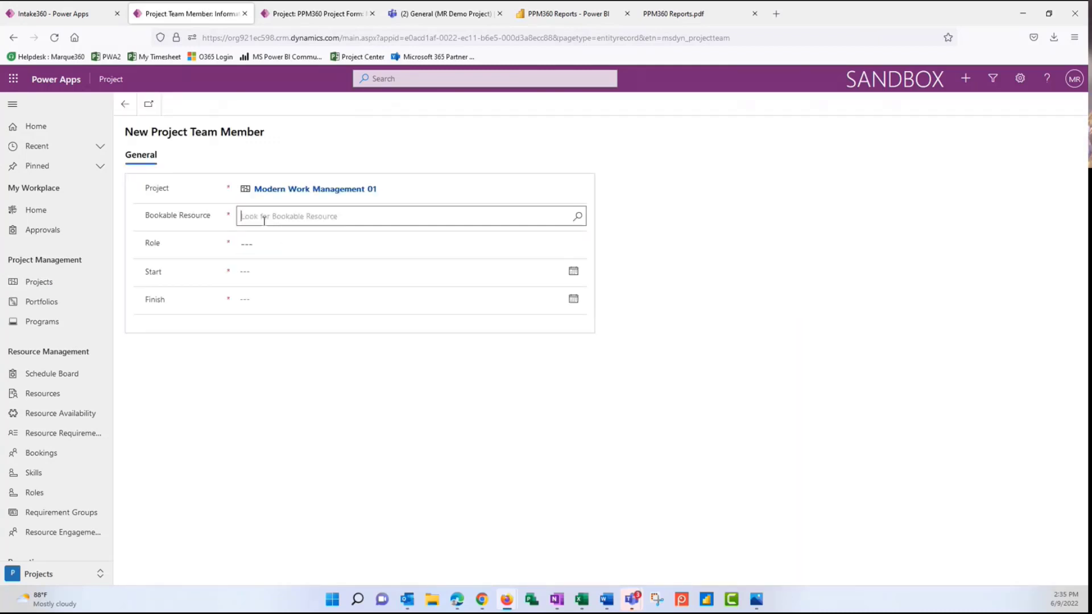
type("neall")
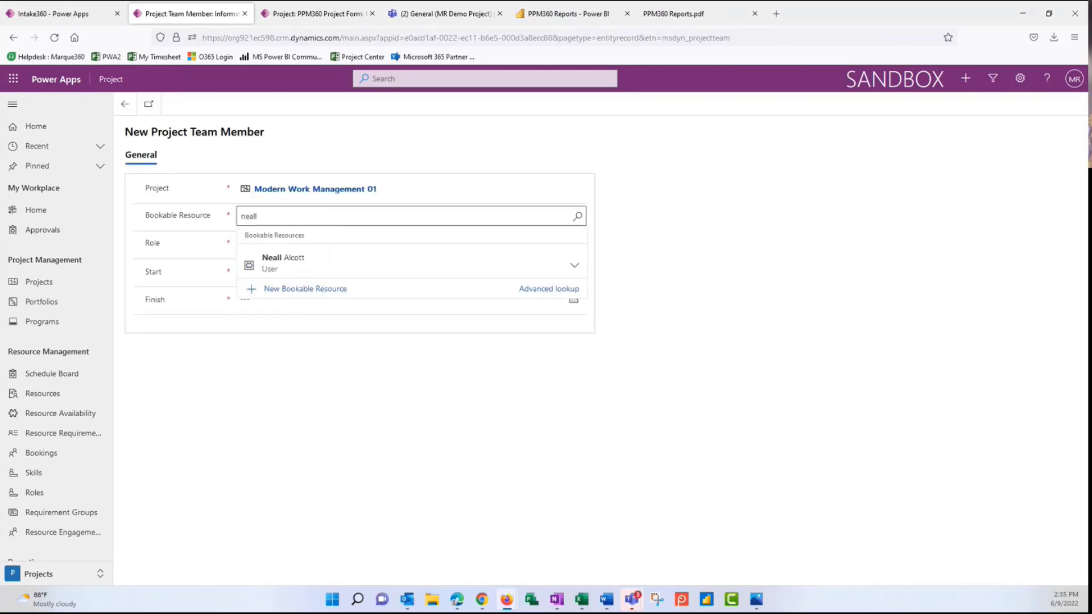
left_click(317, 256)
left_click(285, 246)
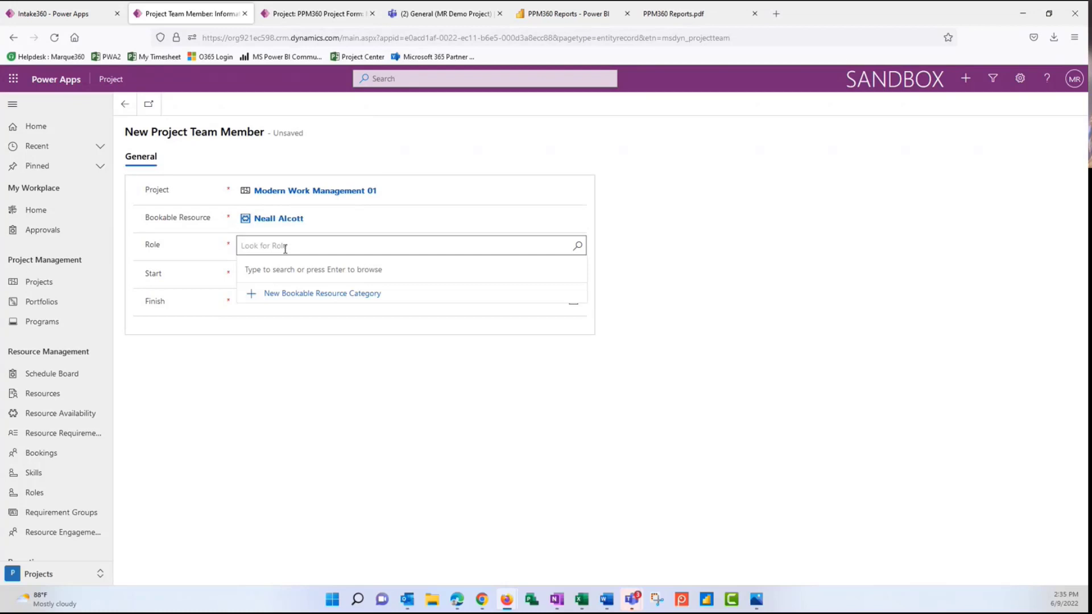
type("proj")
left_click(293, 292)
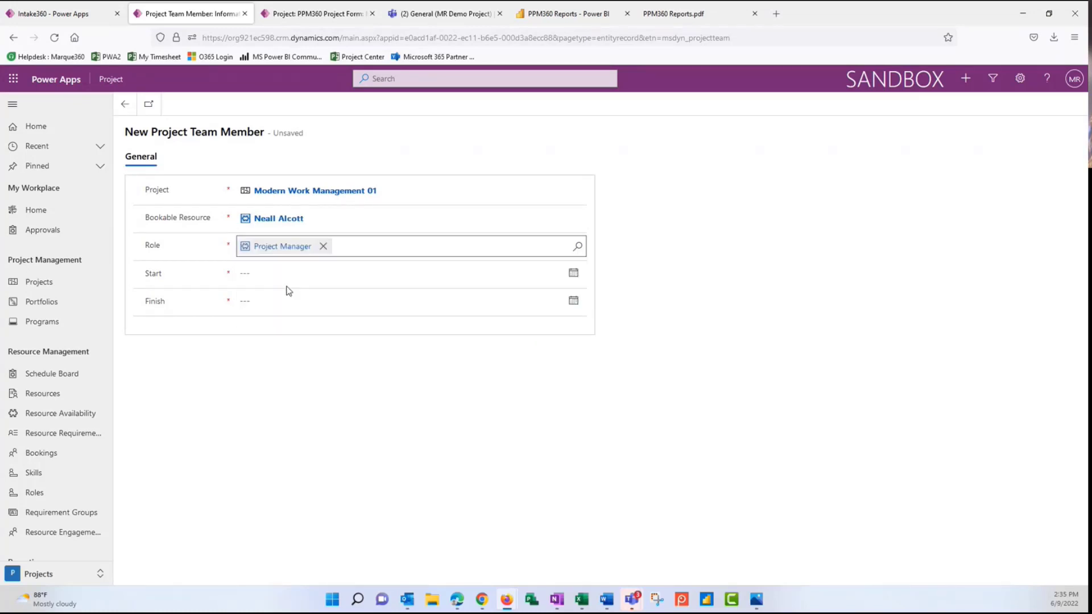
Step: Set the team member's Start to 6/9/2022 and Finish to 6/30/2022, and save and close the record
left_click(285, 276)
left_click(311, 358)
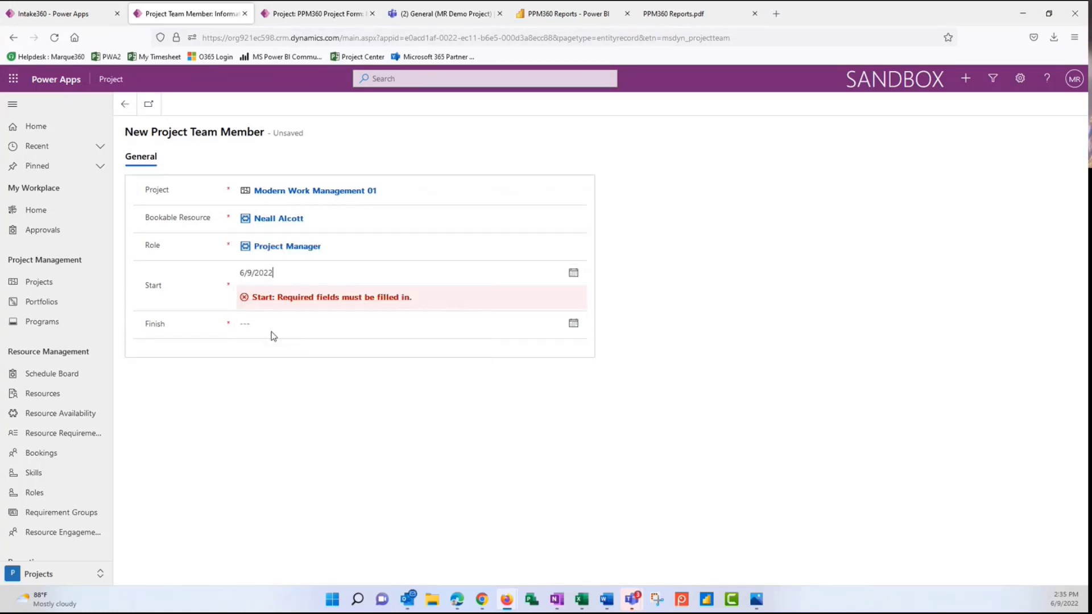
left_click(259, 306)
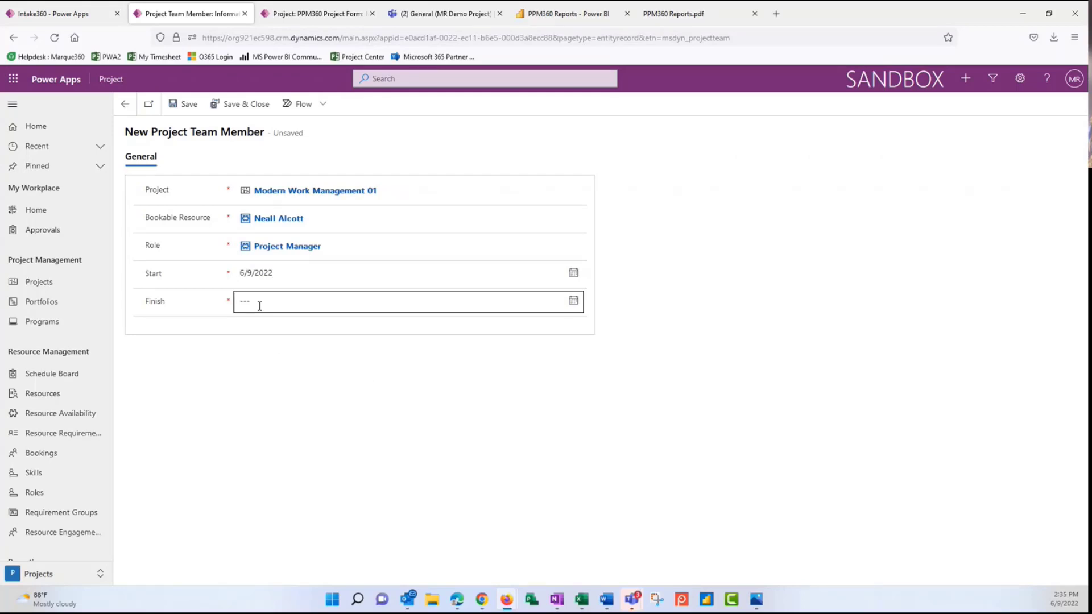
type("6/30/2022")
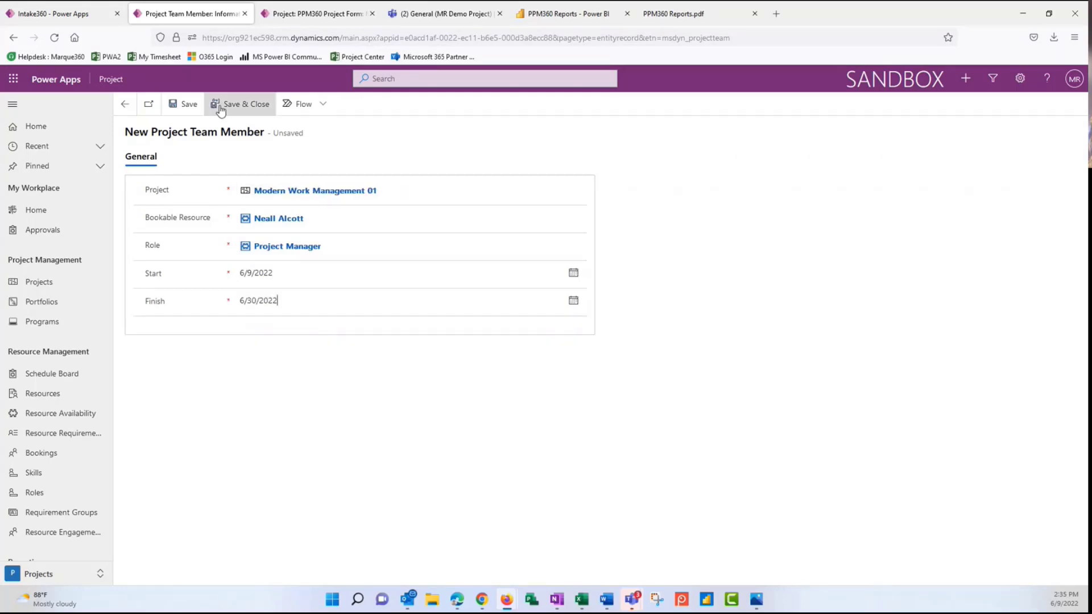
left_click(241, 104)
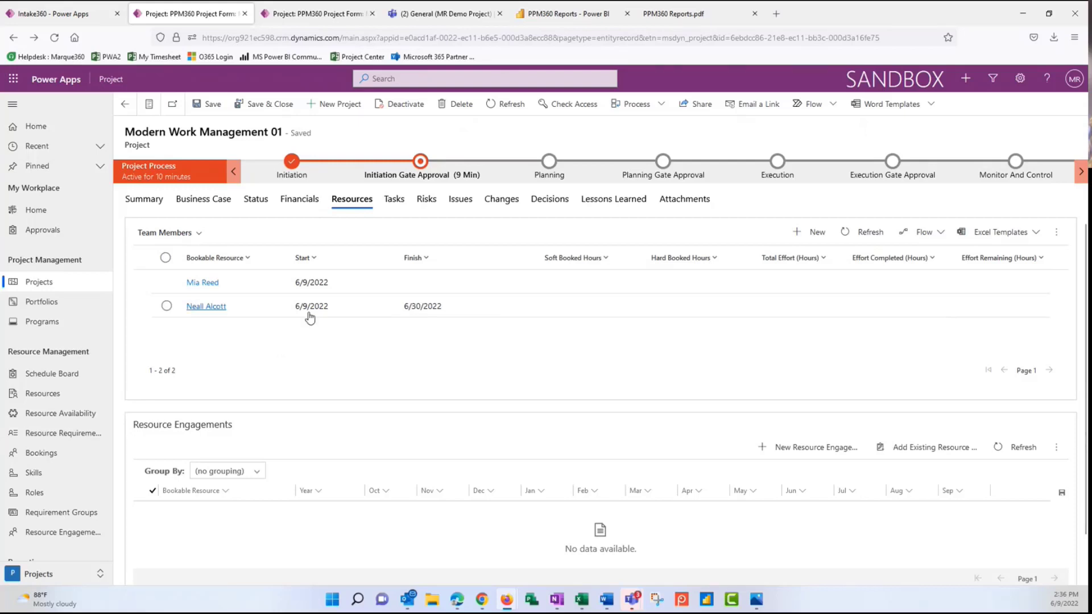
Step: Open the project's Tasks grid and add the tasks Project Start, Task A and Task B
left_click(391, 206)
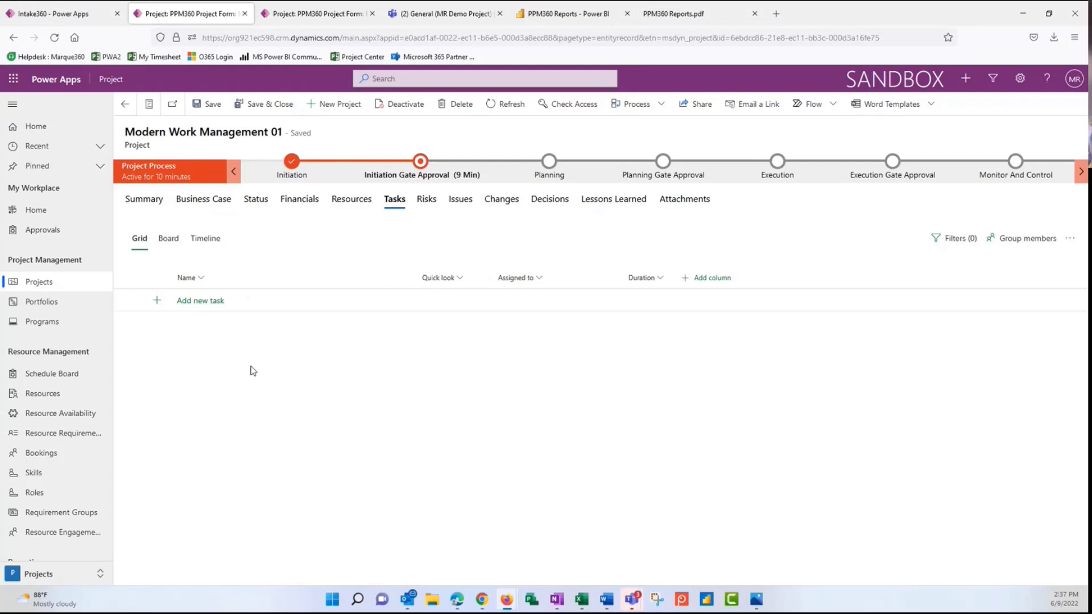
left_click(212, 308)
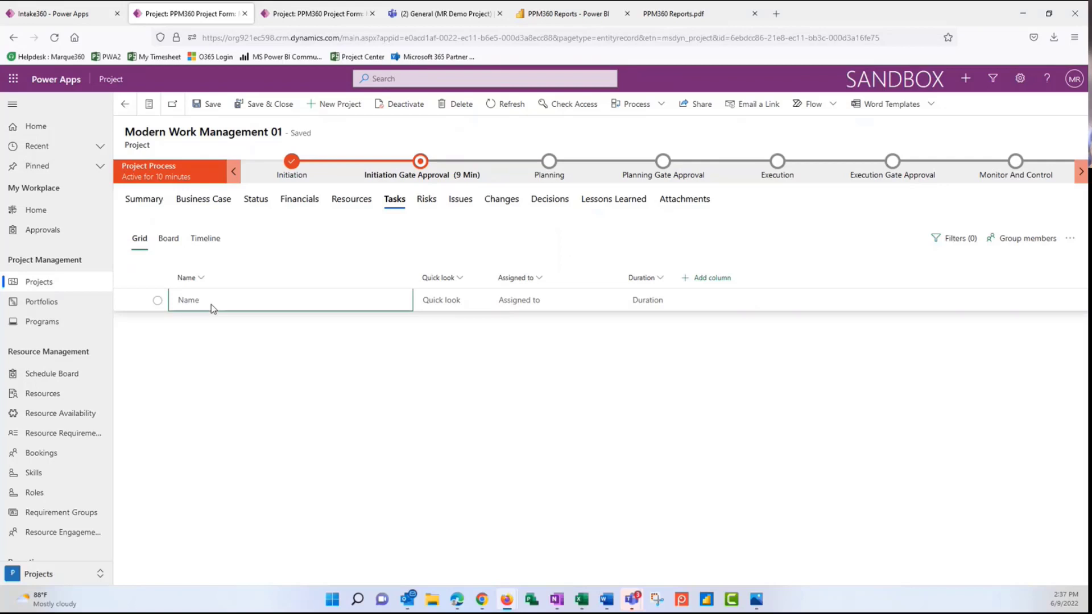
type("Project Start")
key("Return")
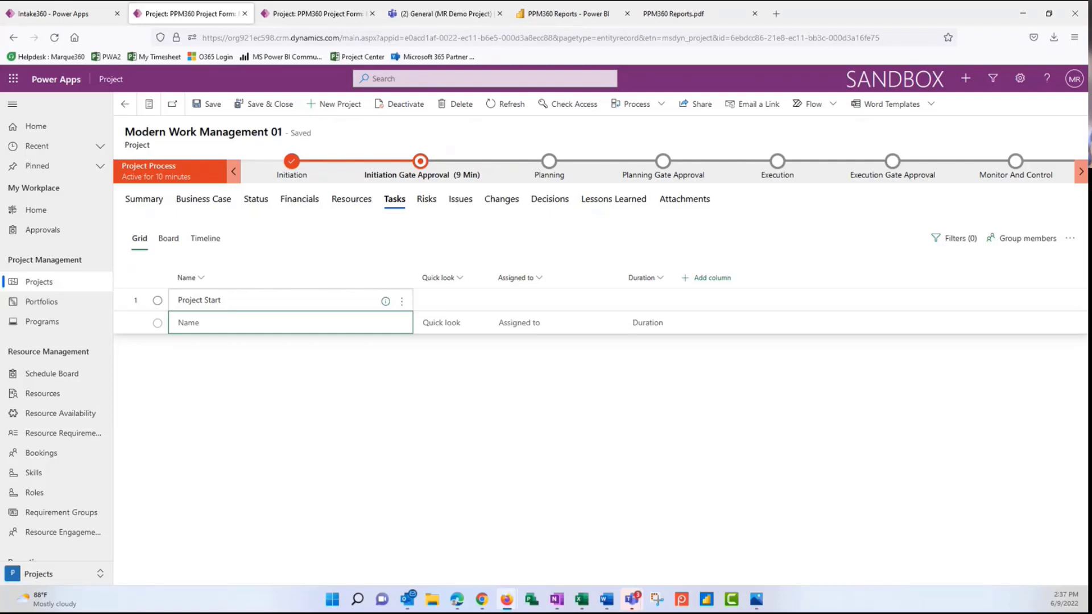
type("Task ")
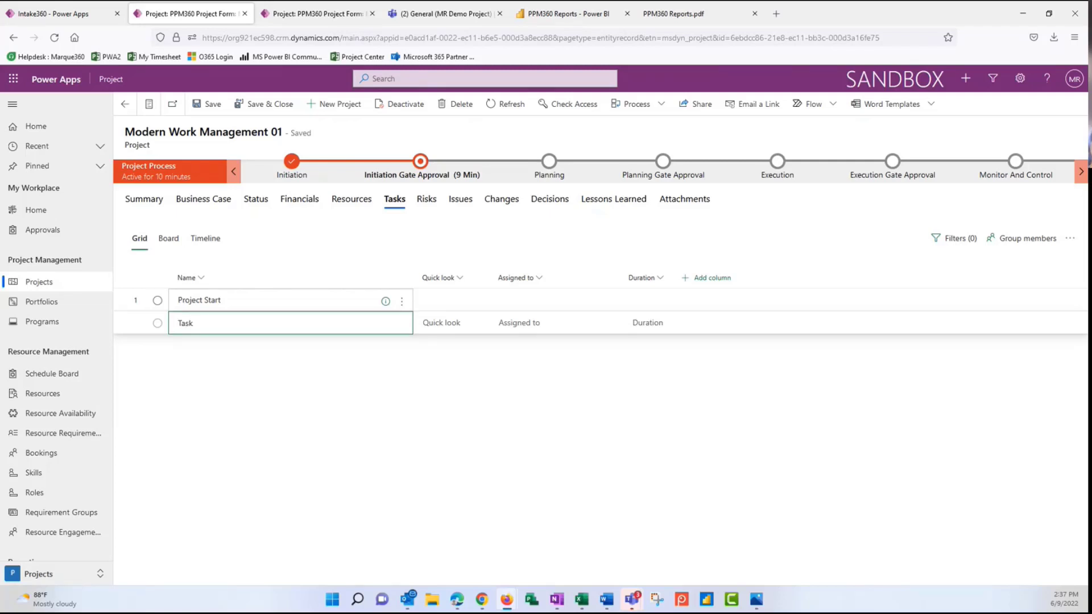
type("A")
key("Return")
type("Task B")
key("Return")
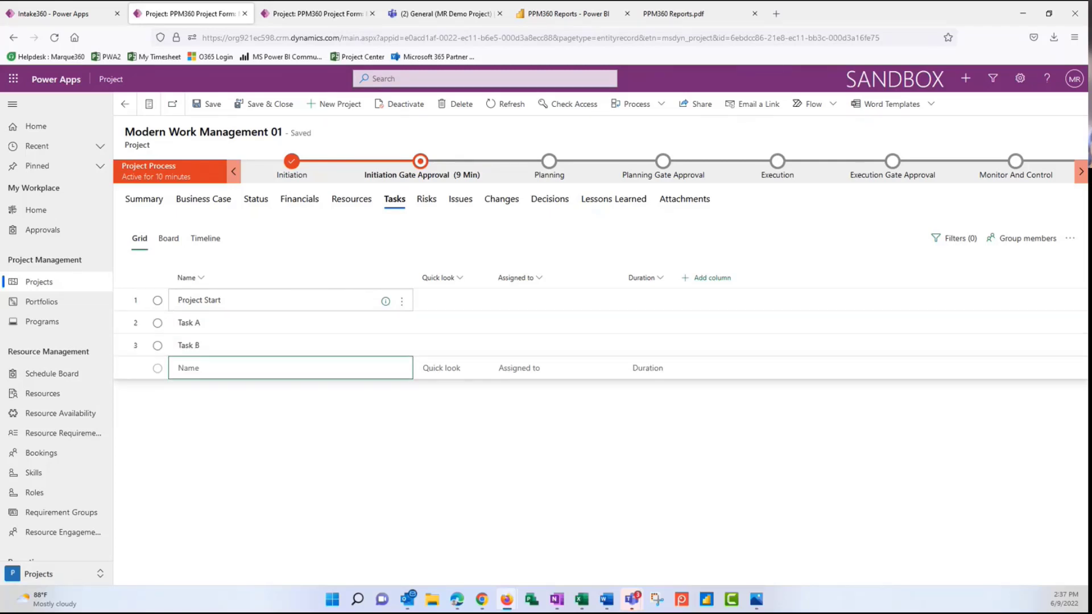
Step: Add Task C and Task D below Task B in the task grid
type("Task C")
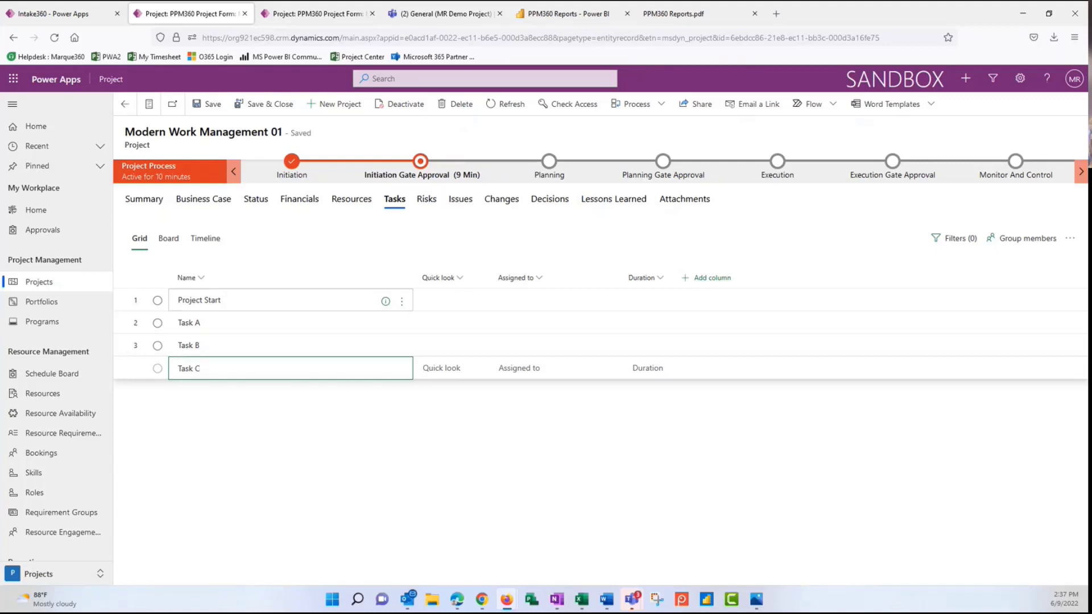
key("Return")
type("Task C")
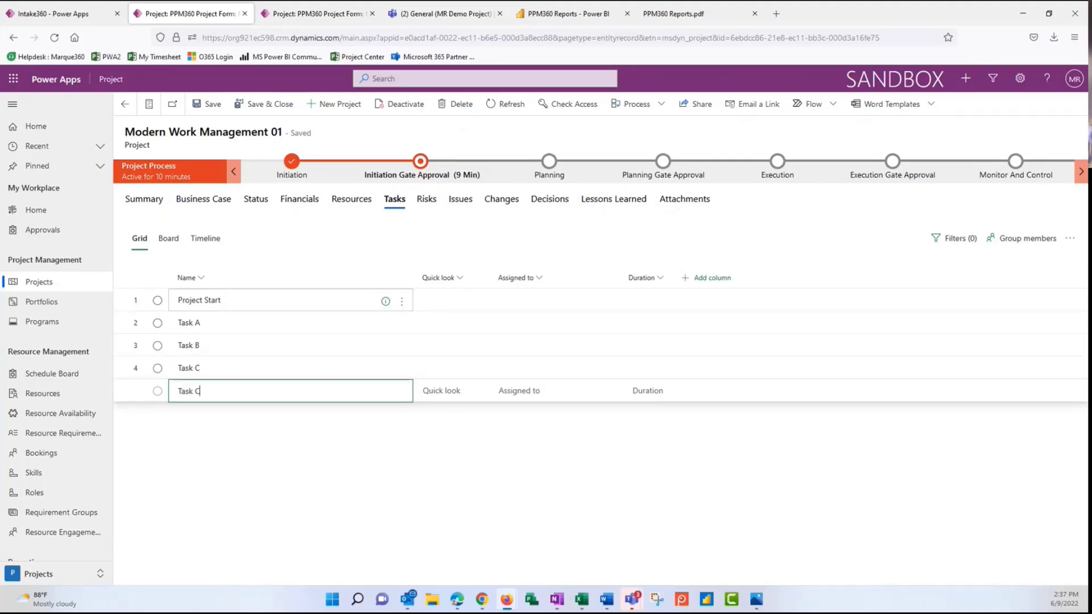
key("BackSpace")
type("D")
key("Return")
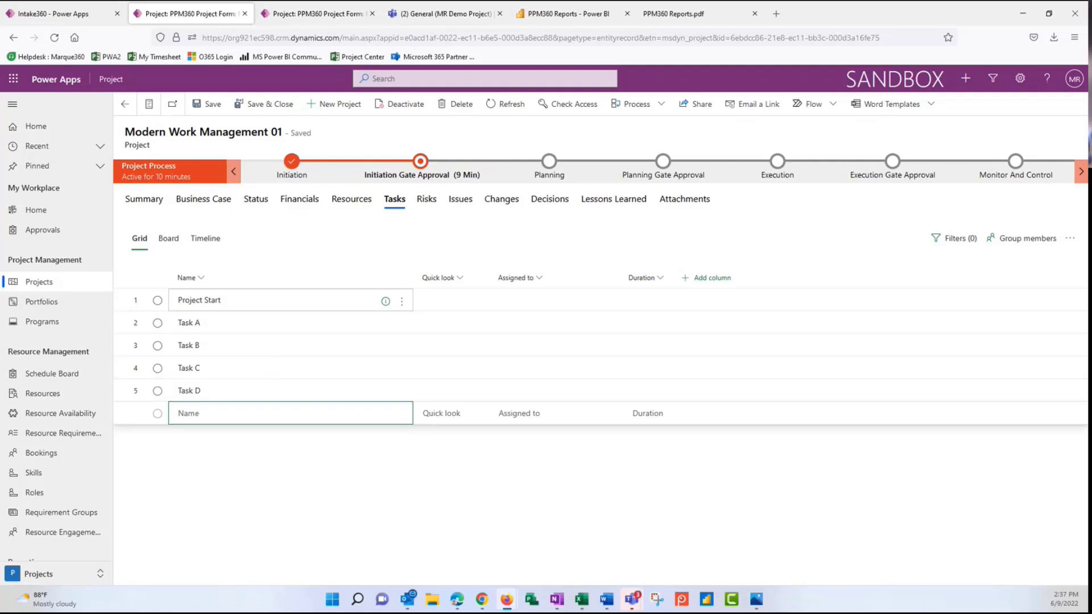
Step: Add Task D1, Task D2 and Project Finish at the end of the task list
type("Task D1")
key("Return")
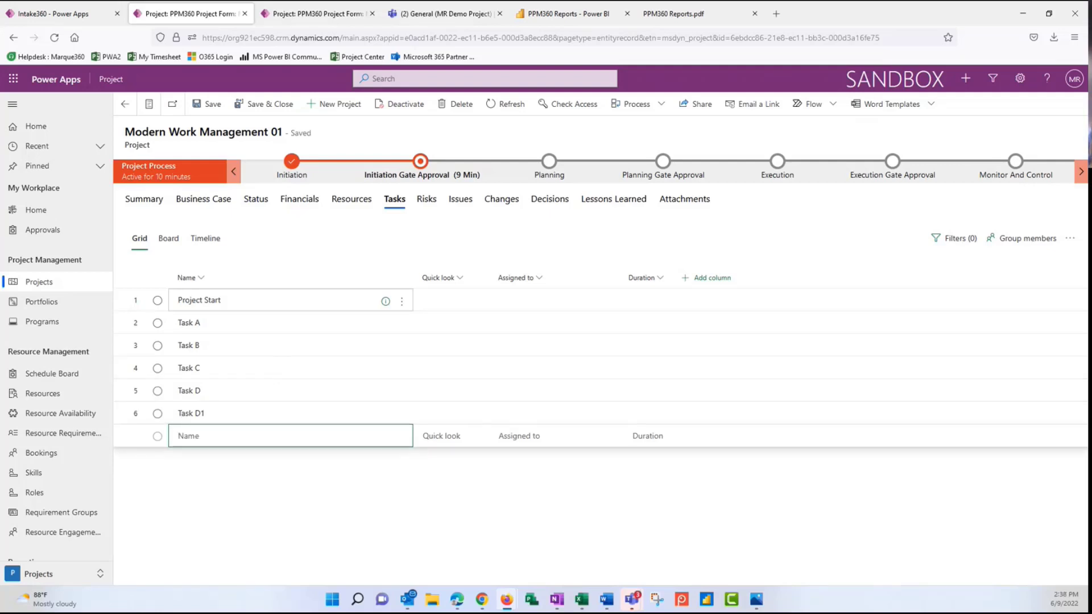
type("Task D2")
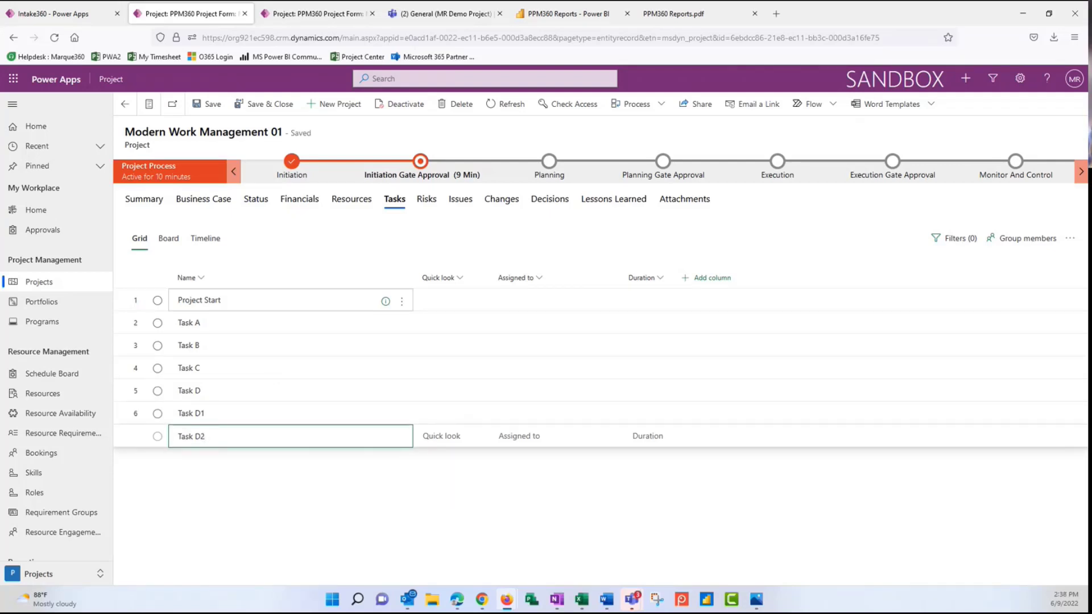
key("Return")
type("Proj")
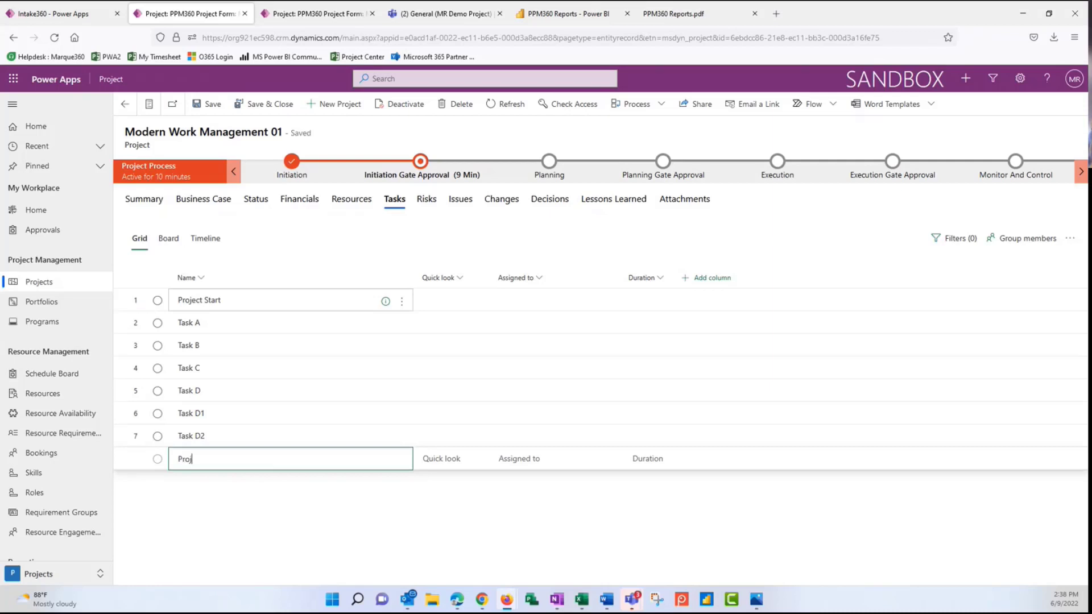
type("ect Finish")
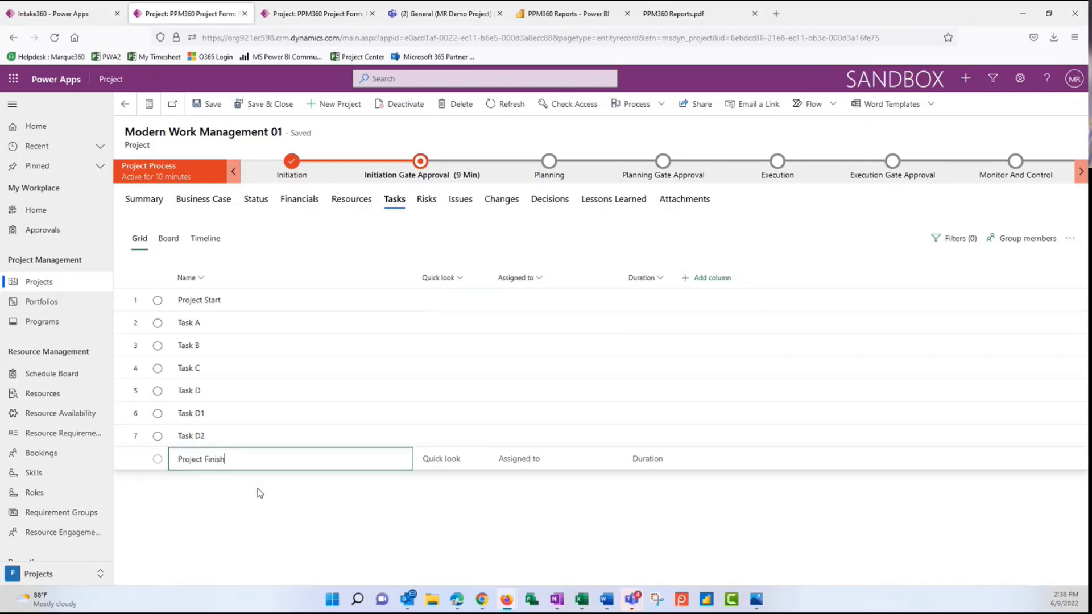
key("Return")
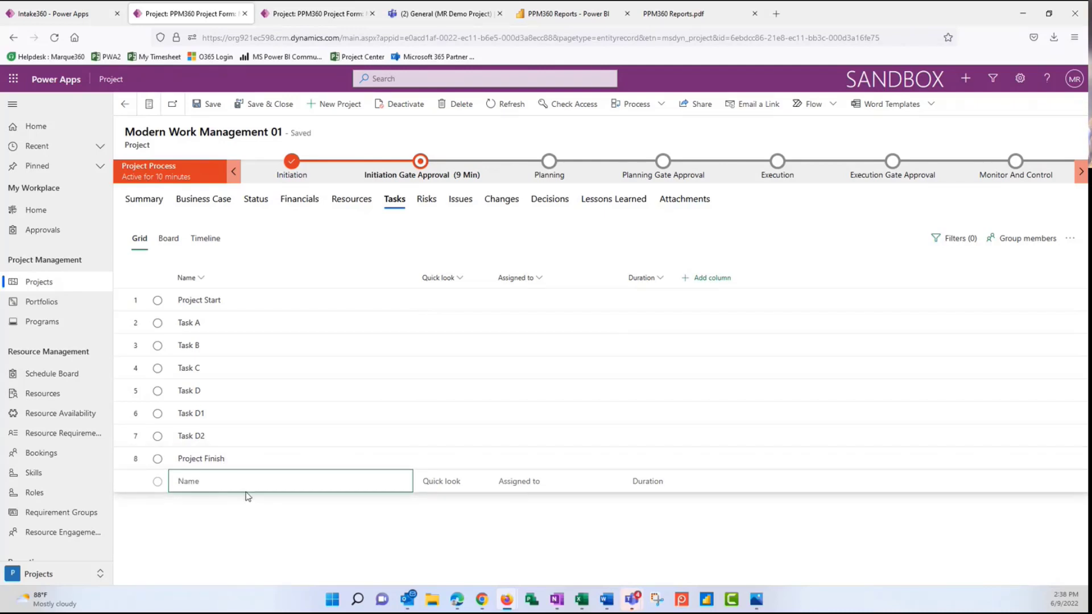
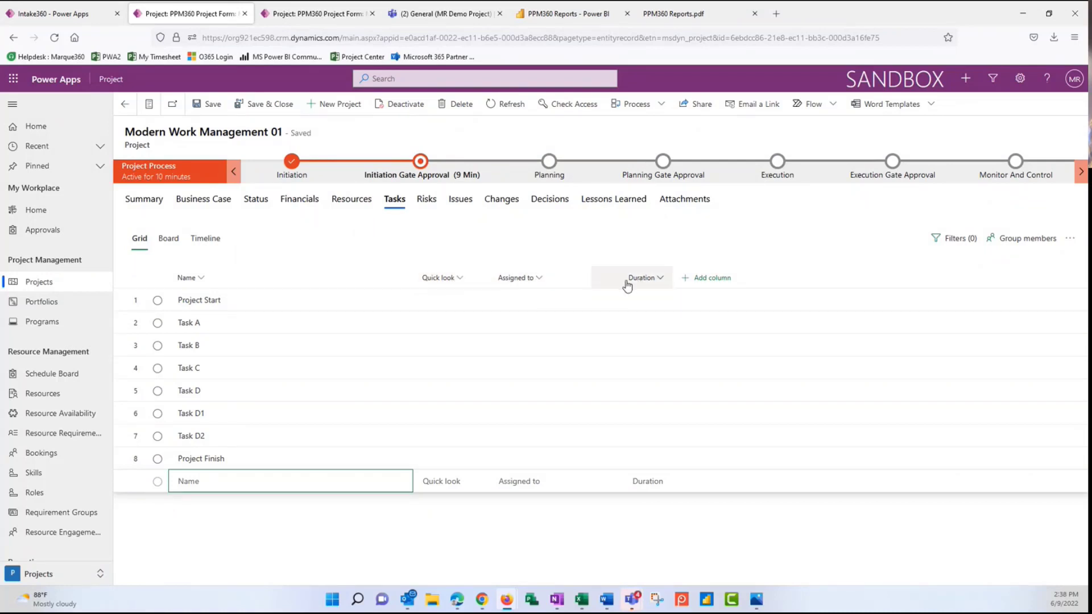
Step: Assign Task A to both existing project team members
left_click(510, 325)
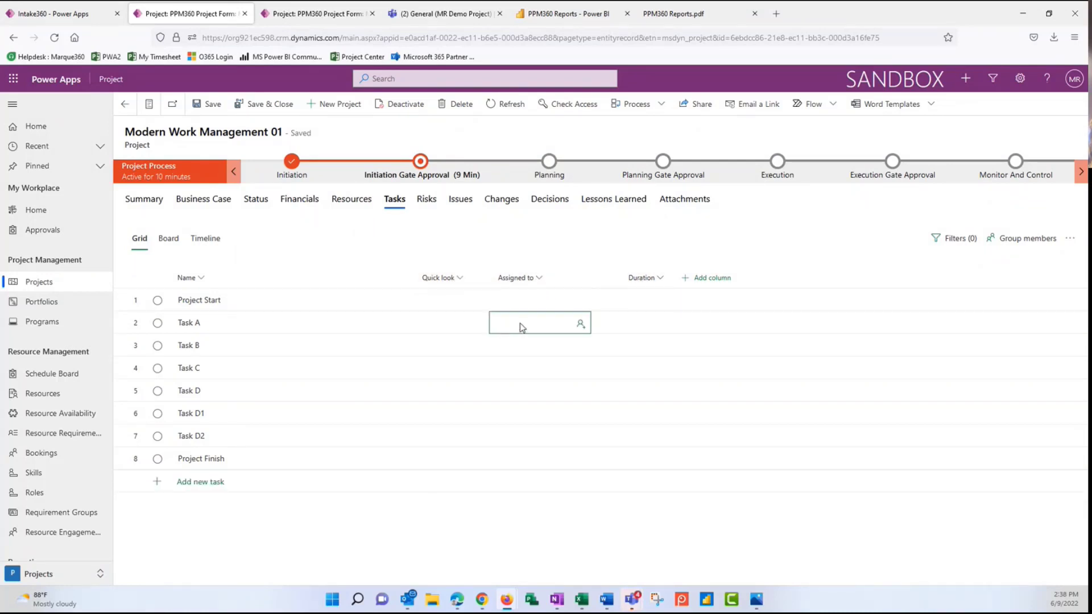
left_click(550, 328)
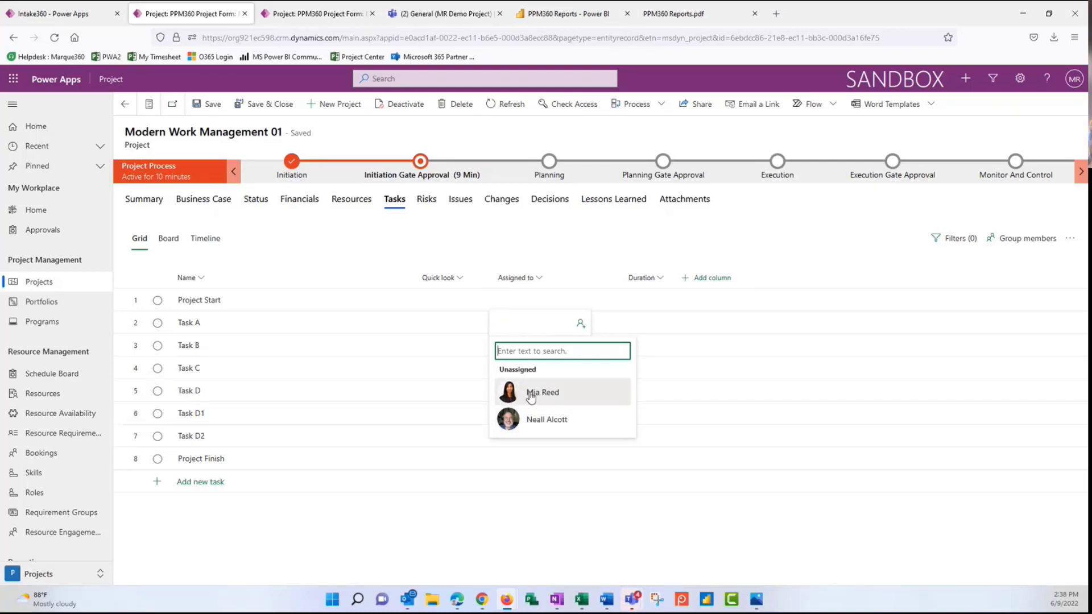
left_click(550, 424)
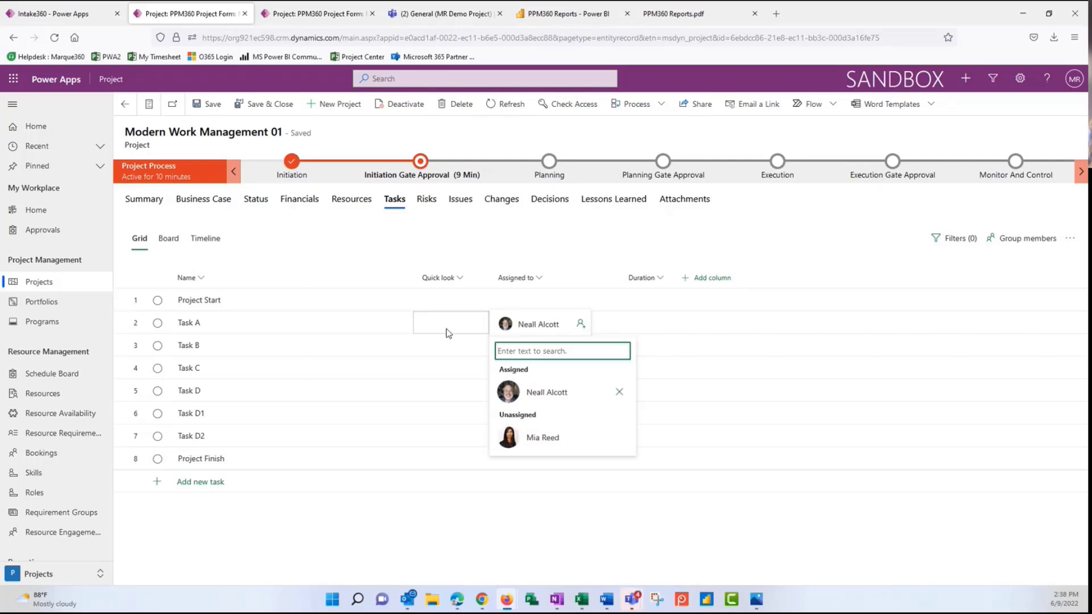
left_click(540, 438)
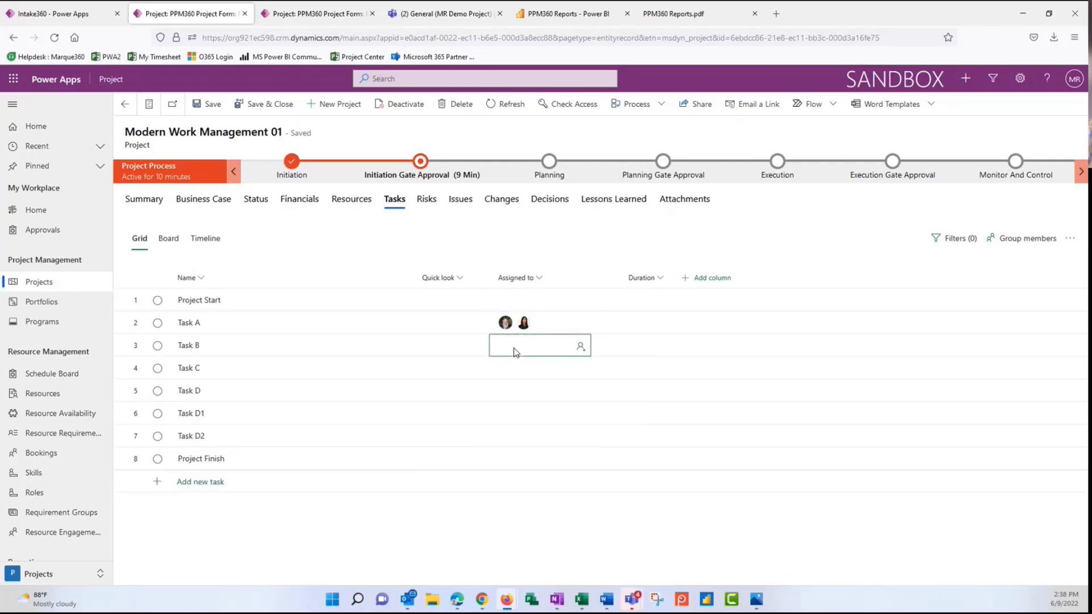
Step: Assign Task B to a colleague from outside the project team, found by searching for the first name
left_click(521, 348)
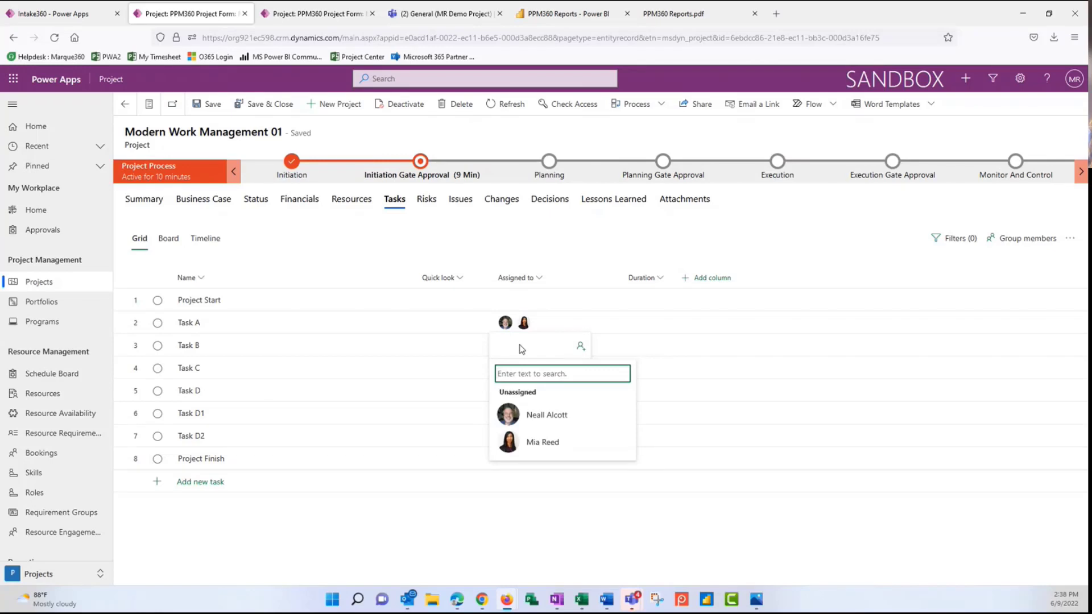
type("ery")
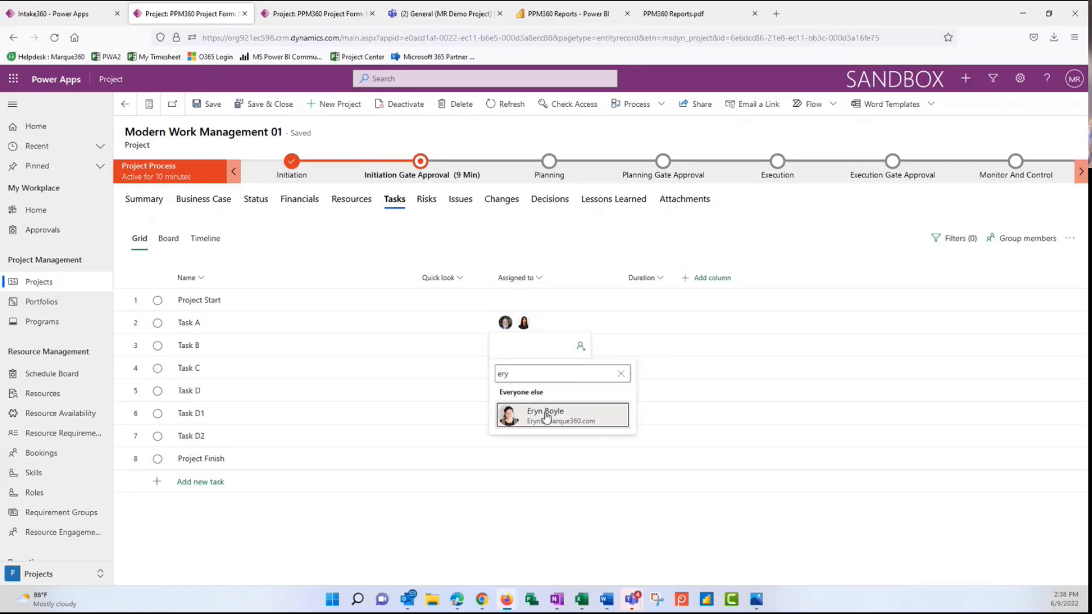
left_click(545, 417)
left_click(544, 540)
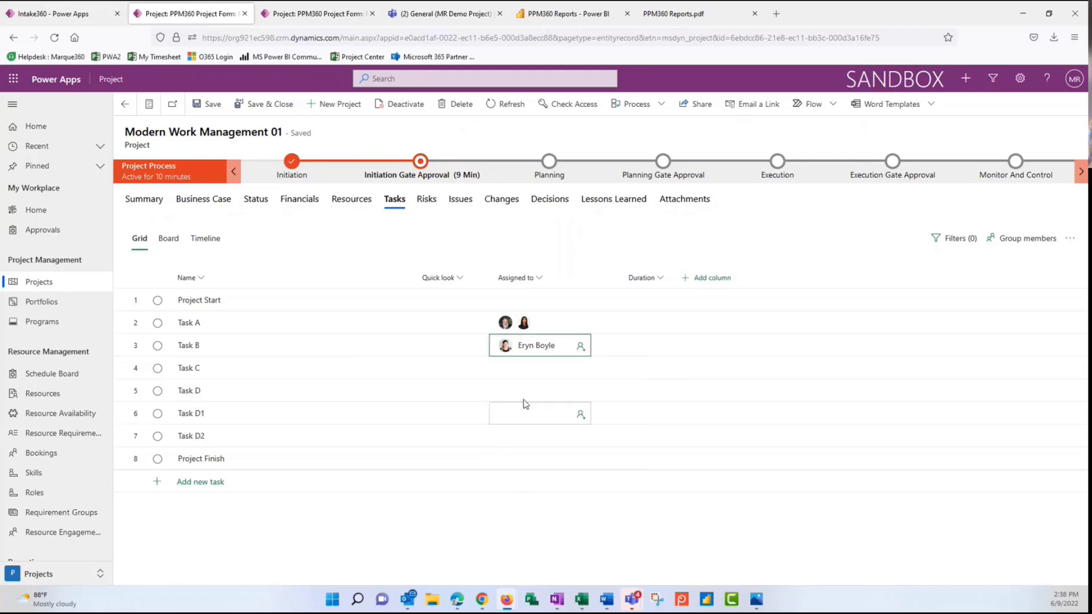
Step: Assign both Task C and Task D to the project's original team member
left_click(523, 371)
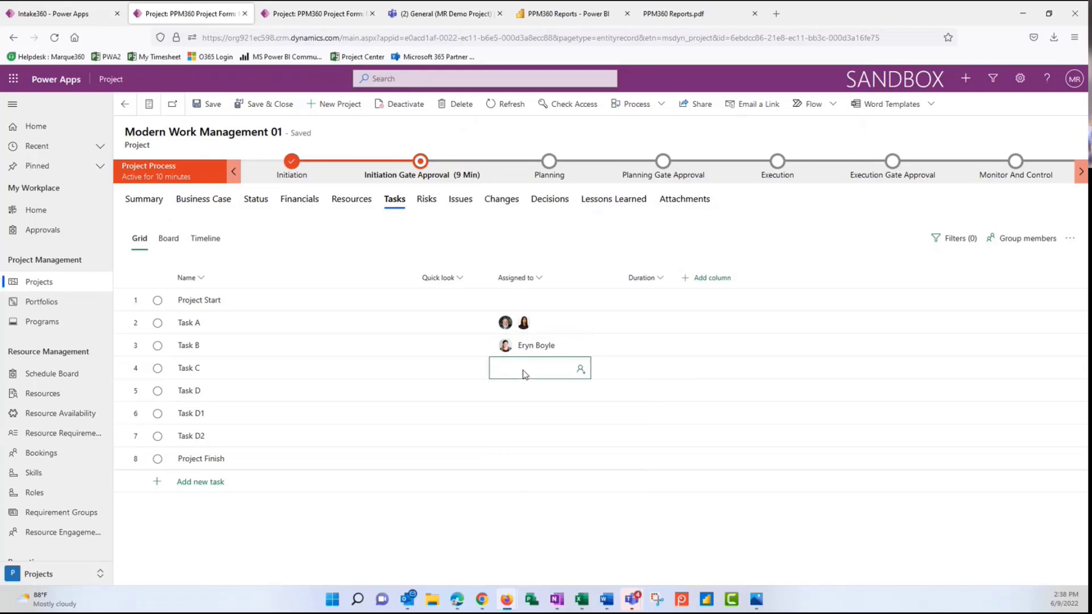
type("mia")
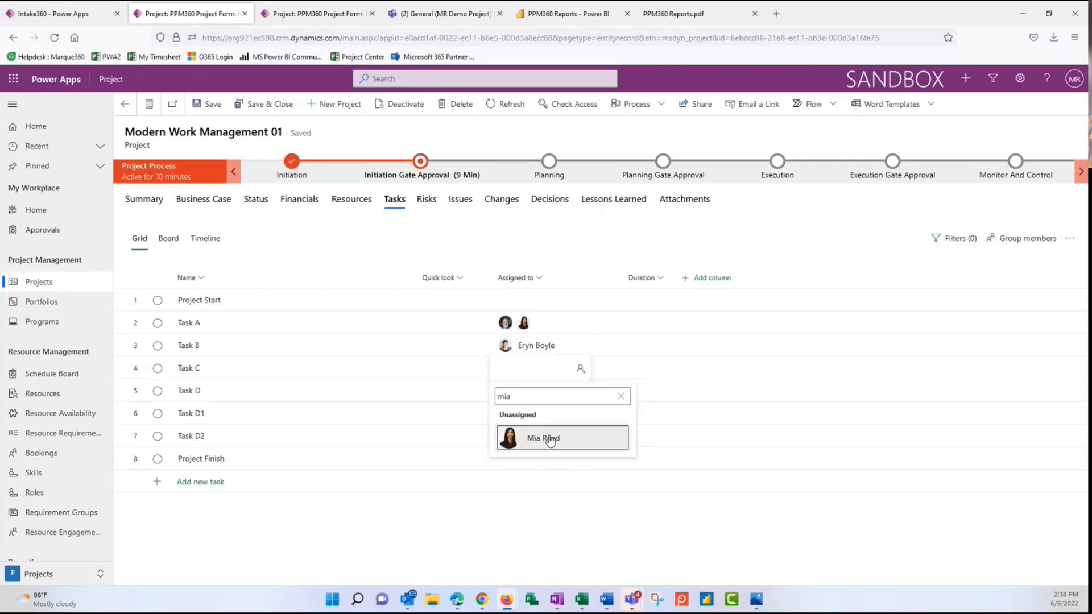
left_click(546, 439)
left_click(513, 392)
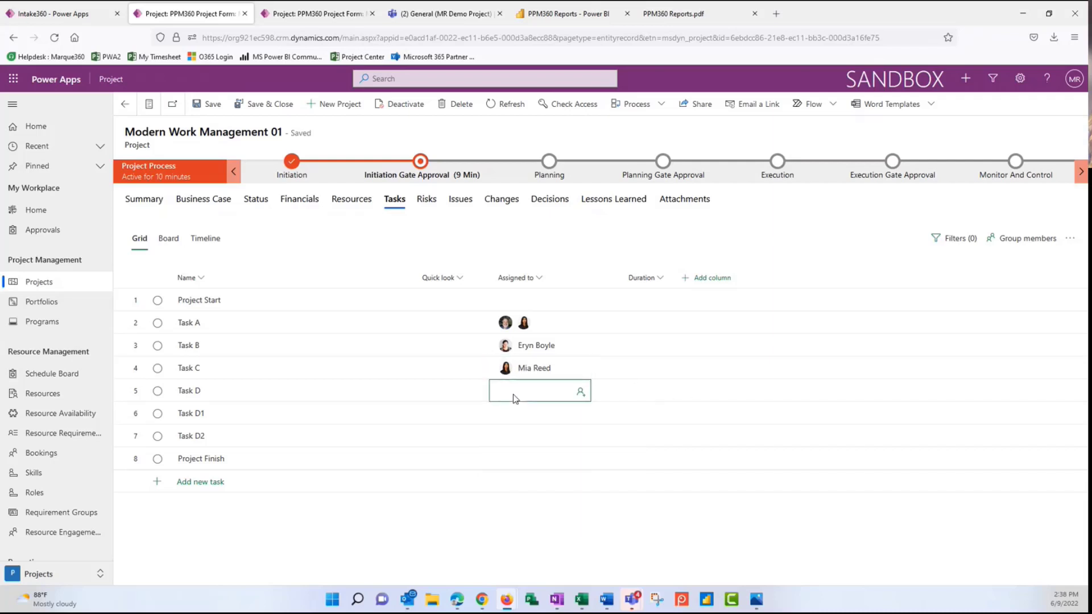
type("mia")
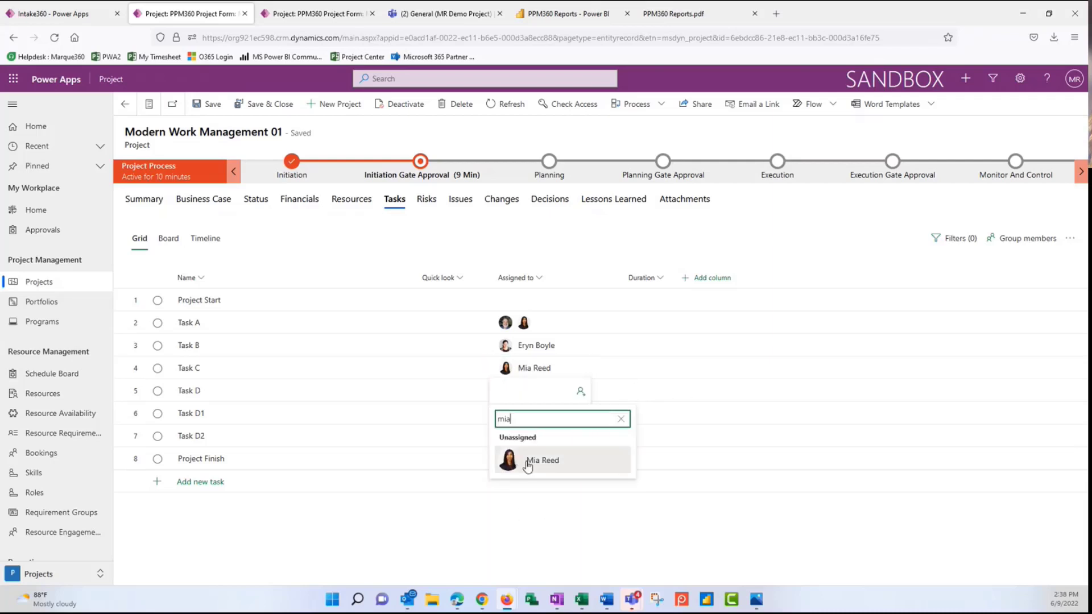
left_click(526, 453)
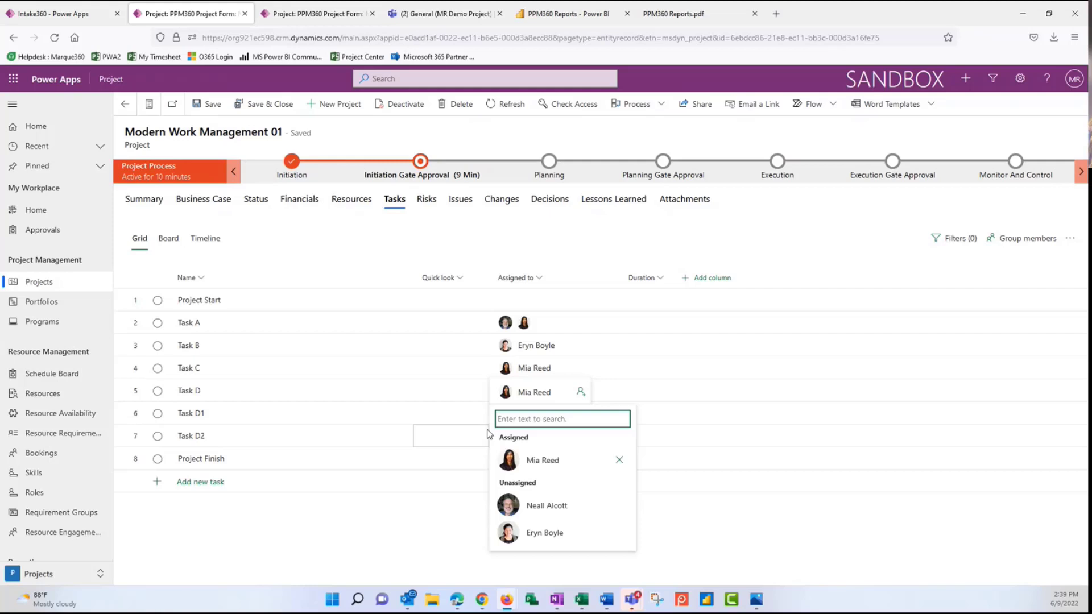
Step: Assign Task D1 and Task D2 to the same team member who is assigned to Task D
left_click(539, 416)
left_click(545, 413)
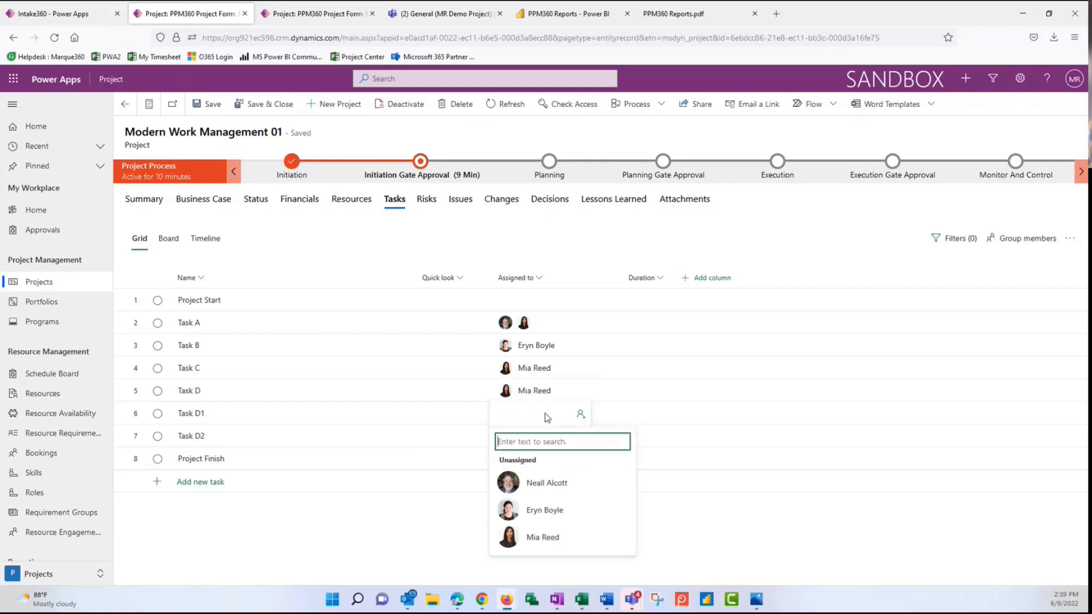
left_click(544, 539)
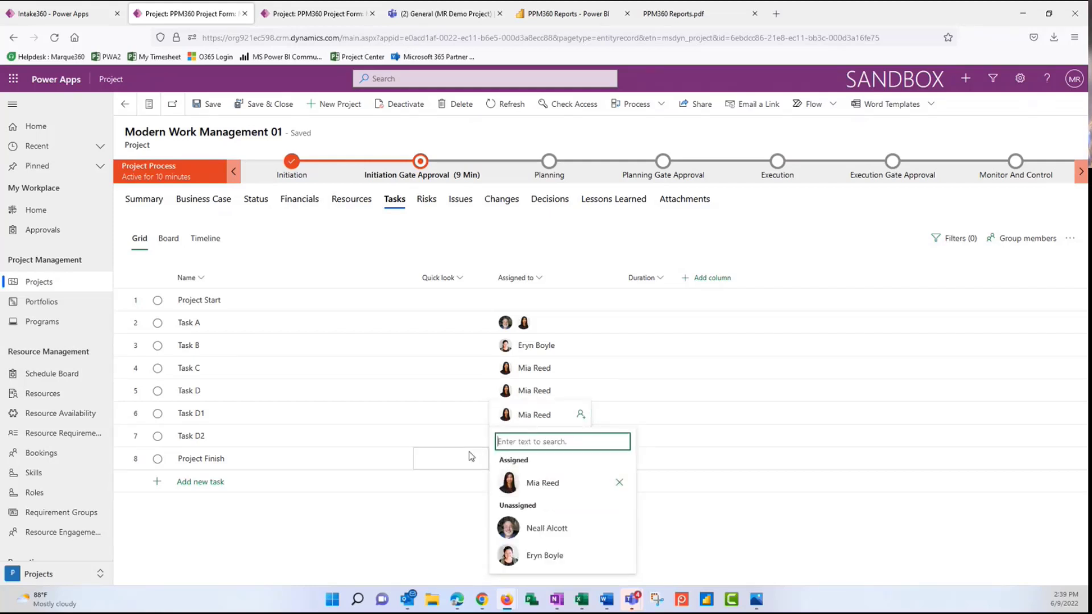
left_click(515, 437)
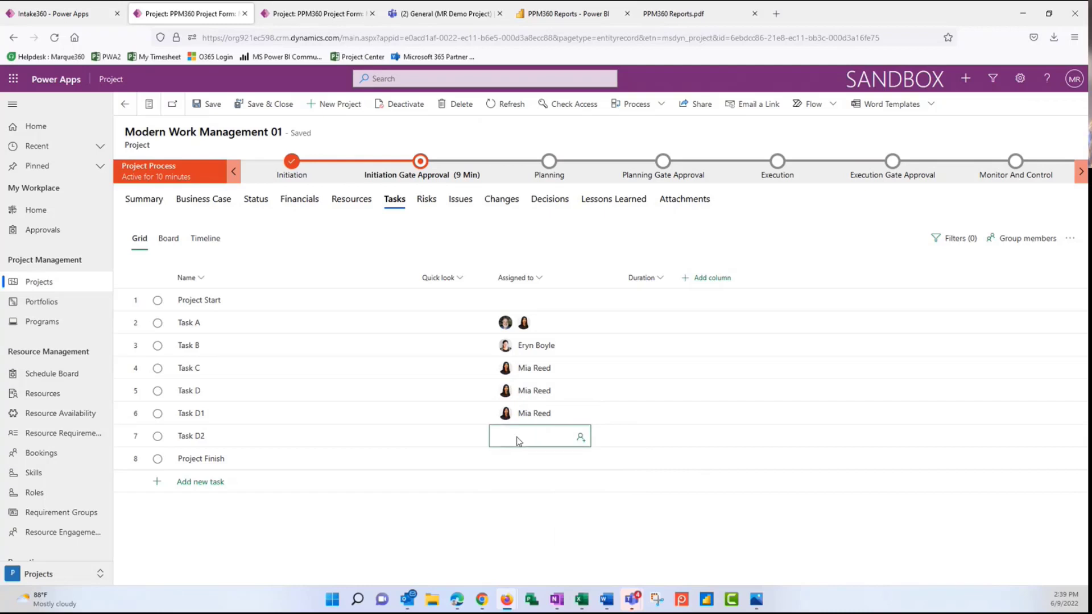
left_click(517, 437)
left_click(545, 560)
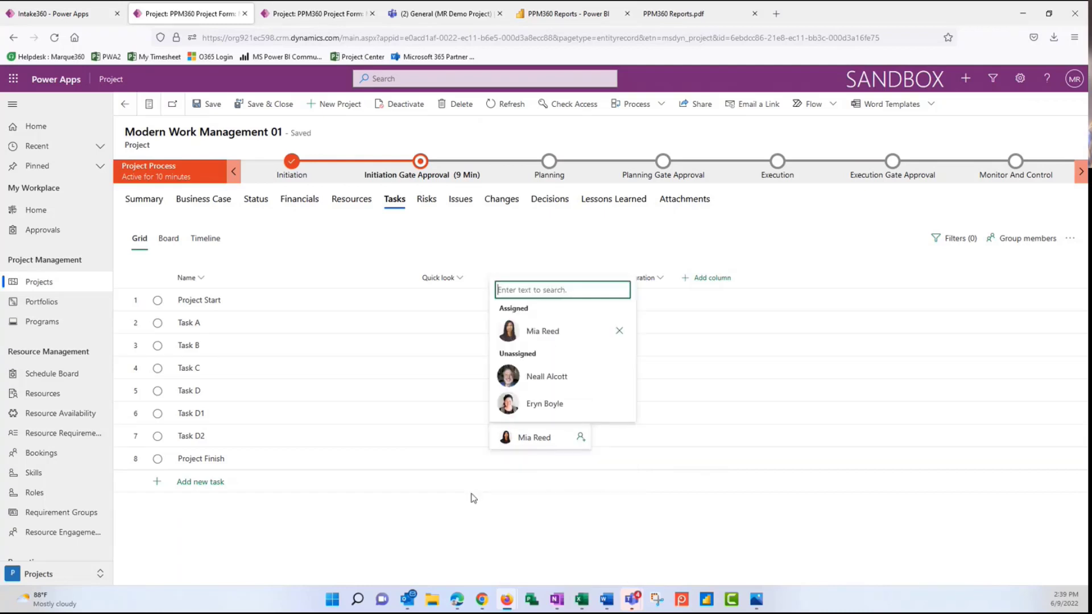
left_click(465, 484)
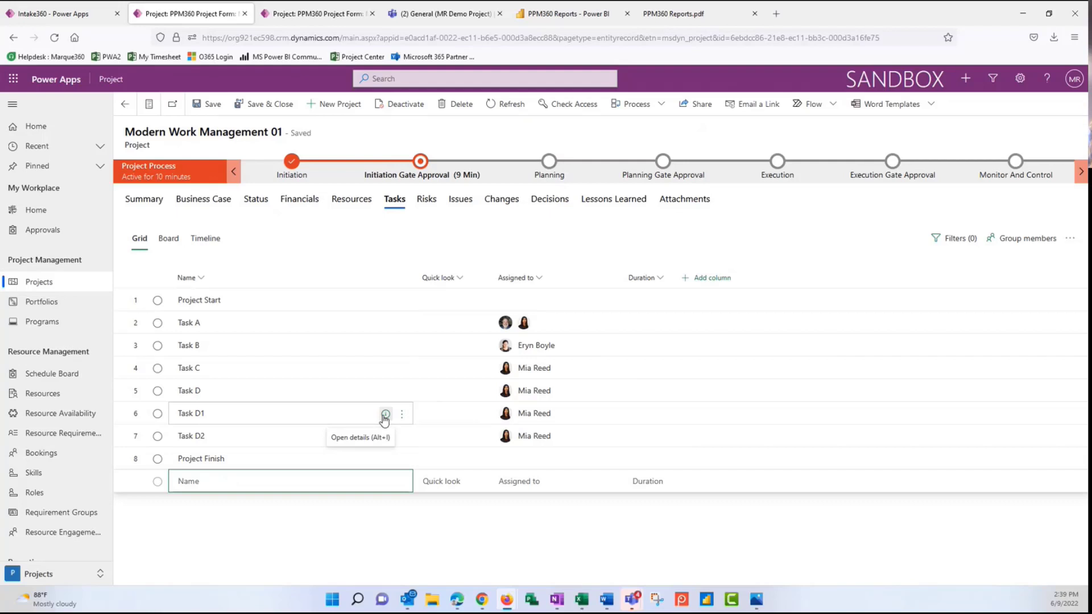
Step: Open the details of Task D1 and set its start date to 06/09/2022
left_click(384, 416)
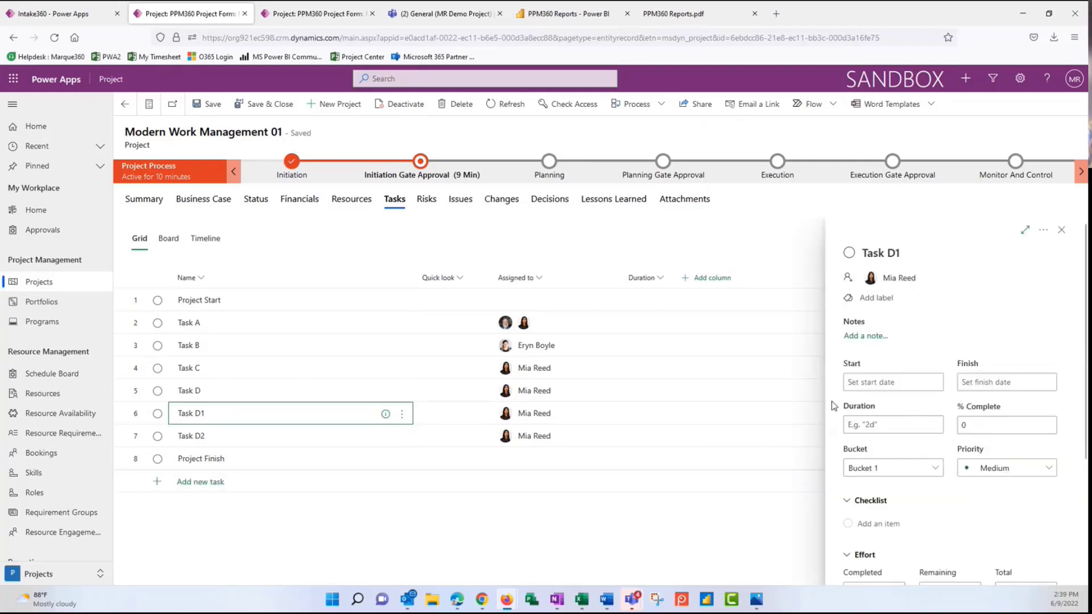
left_click(932, 383)
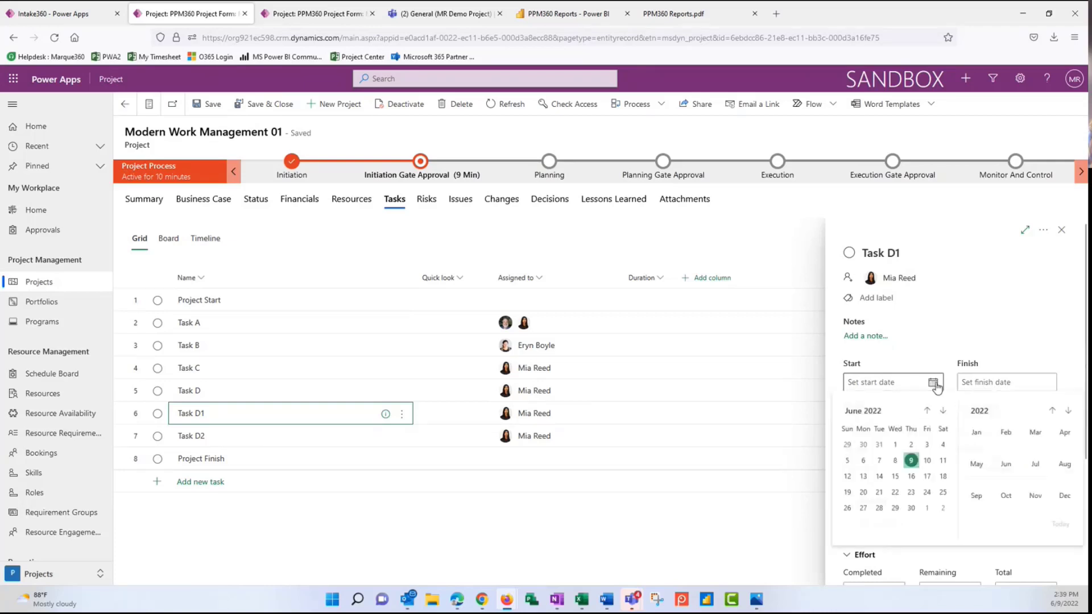
left_click(915, 466)
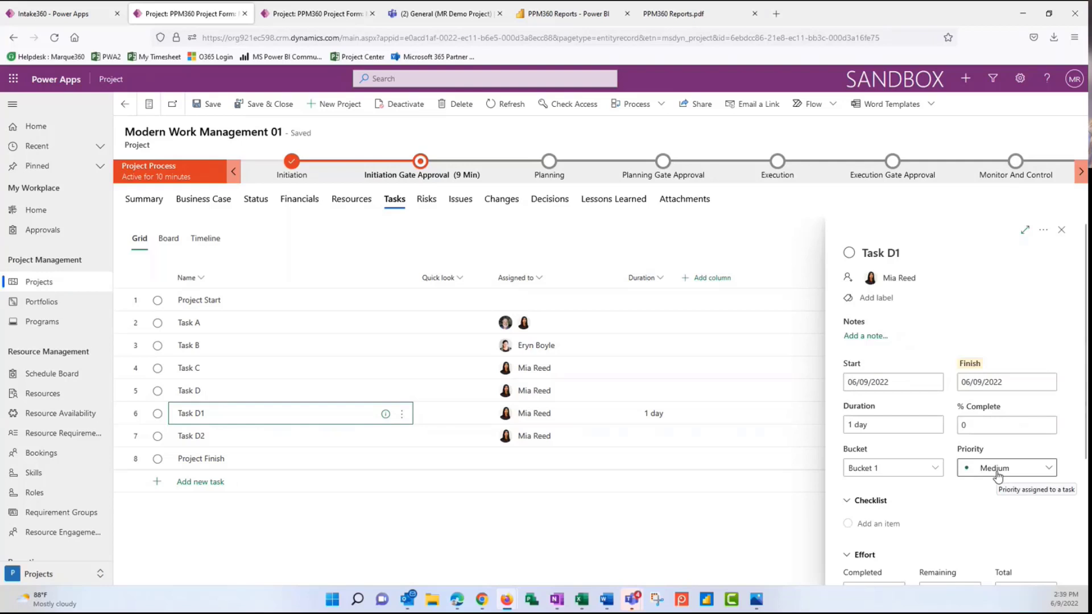
Step: Add the checklist items Part 1, Part 2 and Part 3 to Task D1
left_click(877, 521)
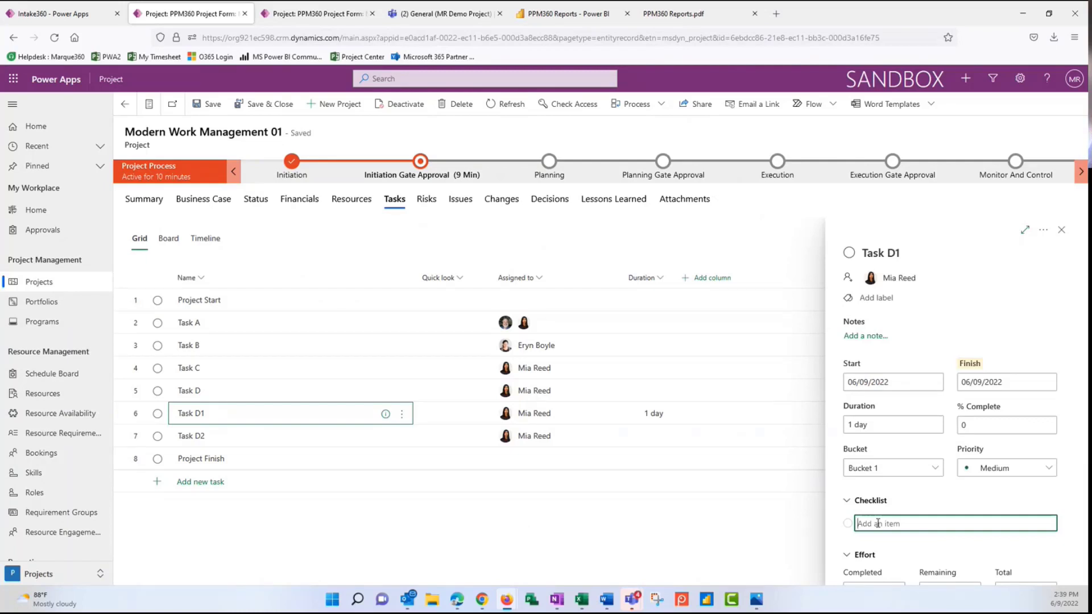
type("Part 1")
key("Return")
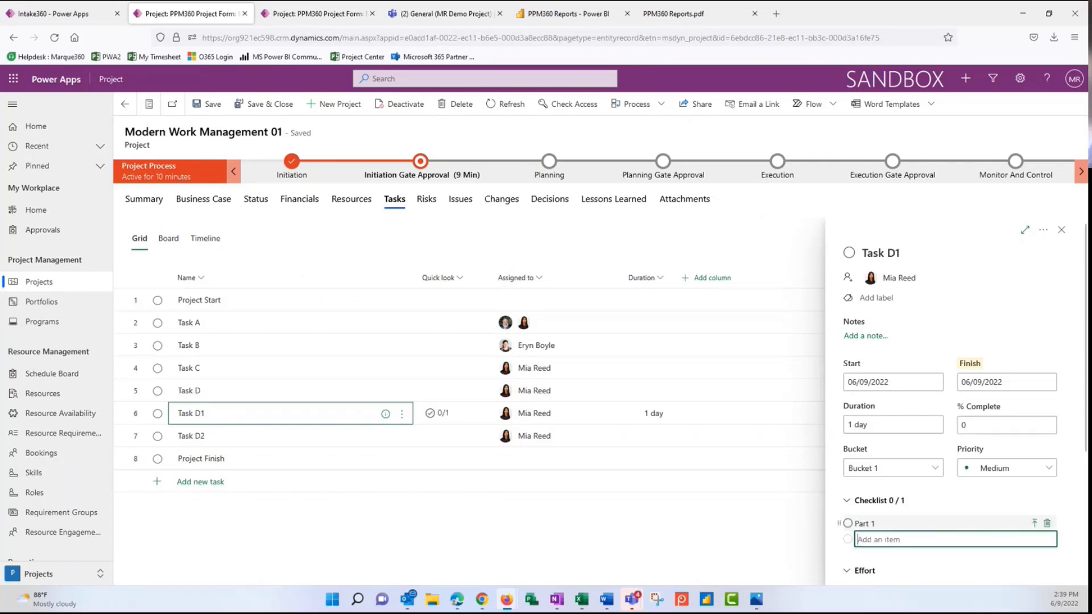
type("Part 2")
key("Return")
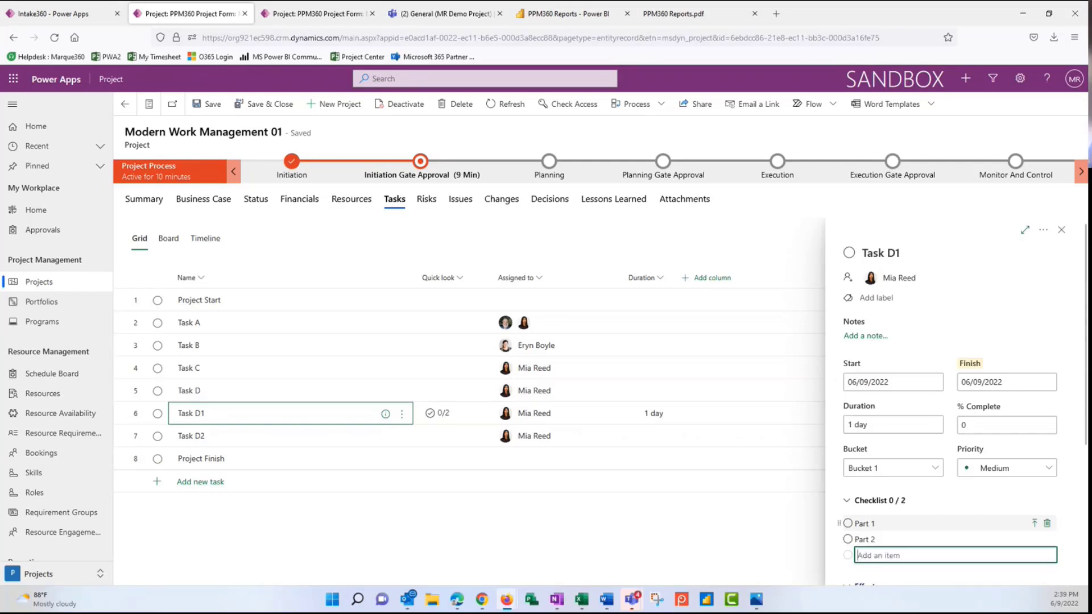
type("Part")
type("3")
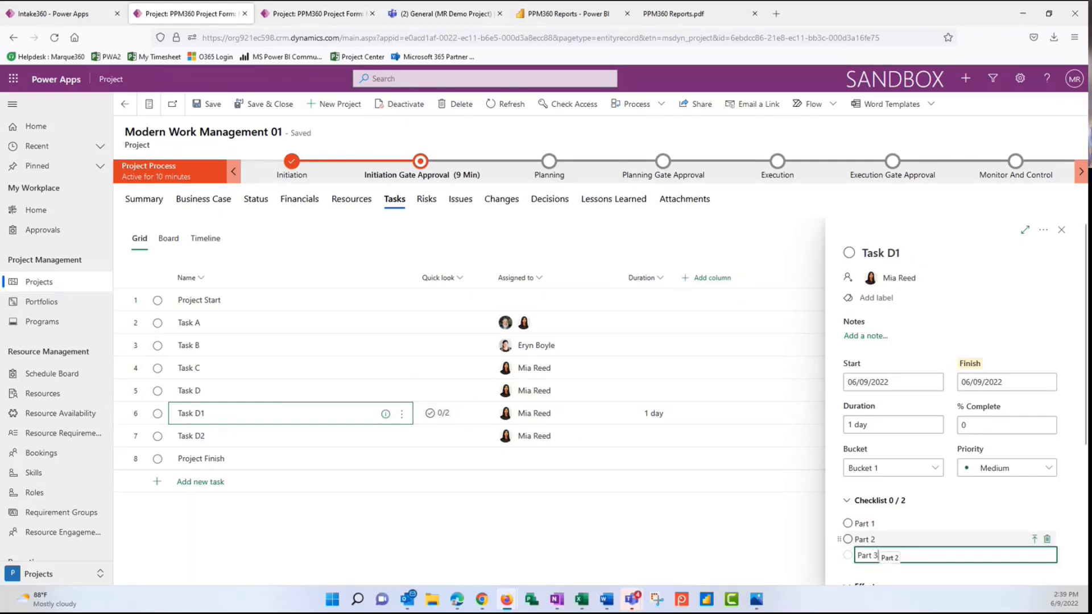
key("Return")
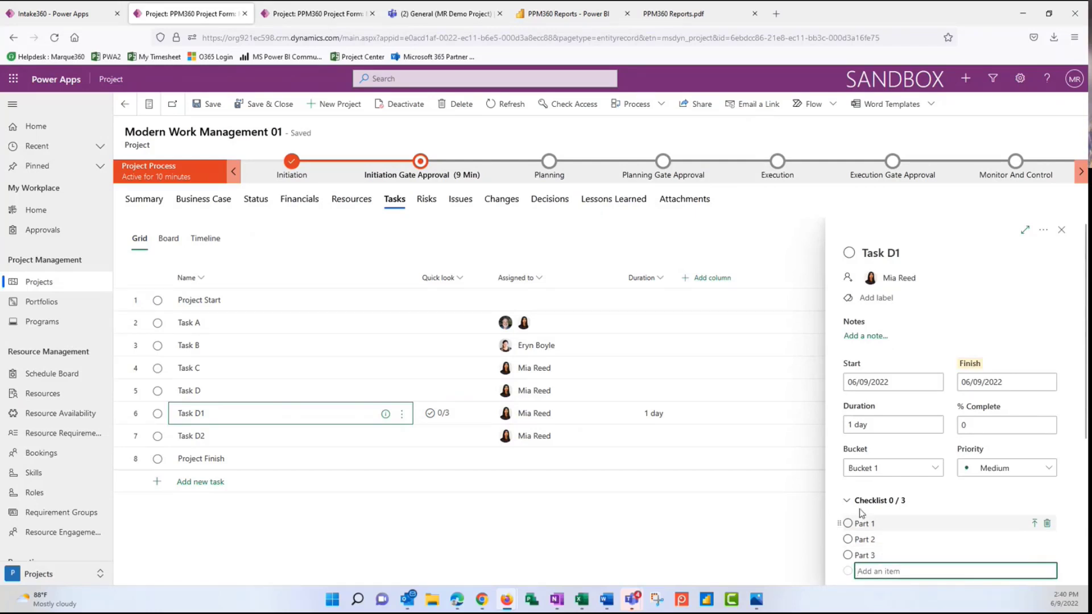
Step: Set Task D1's completed effort to 8 hours and its remaining effort to 8 hours
scroll(864, 489, "down", 4)
left_click(873, 421)
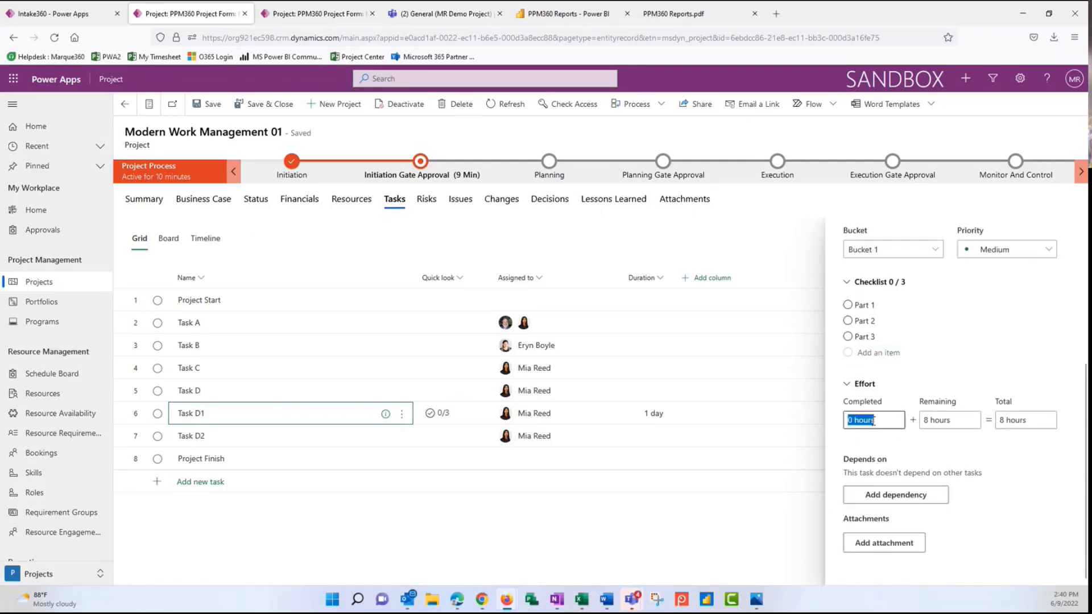
type("8")
left_click(949, 425)
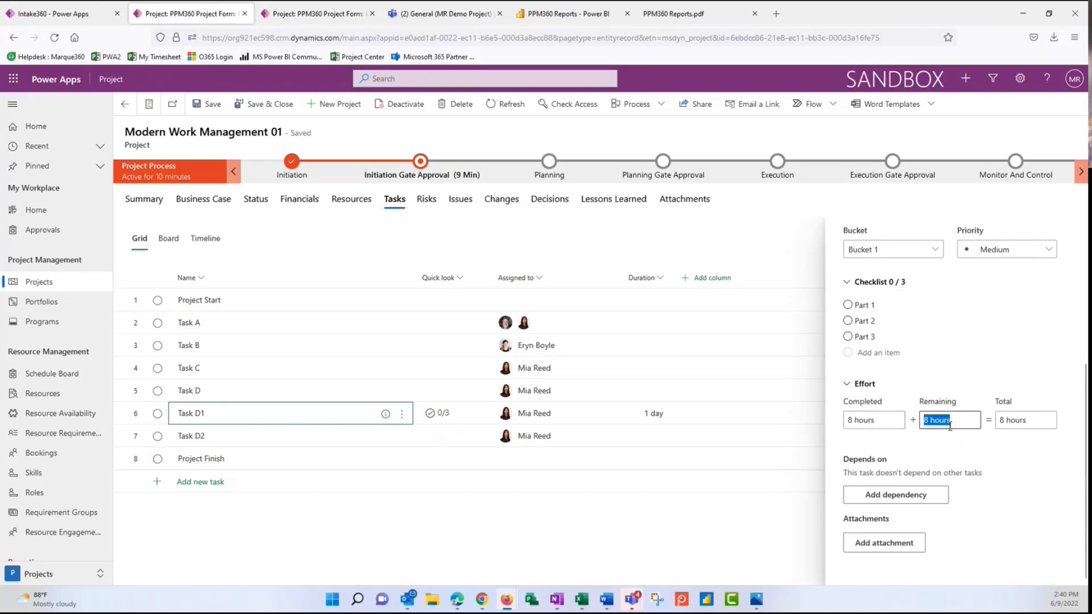
type("0")
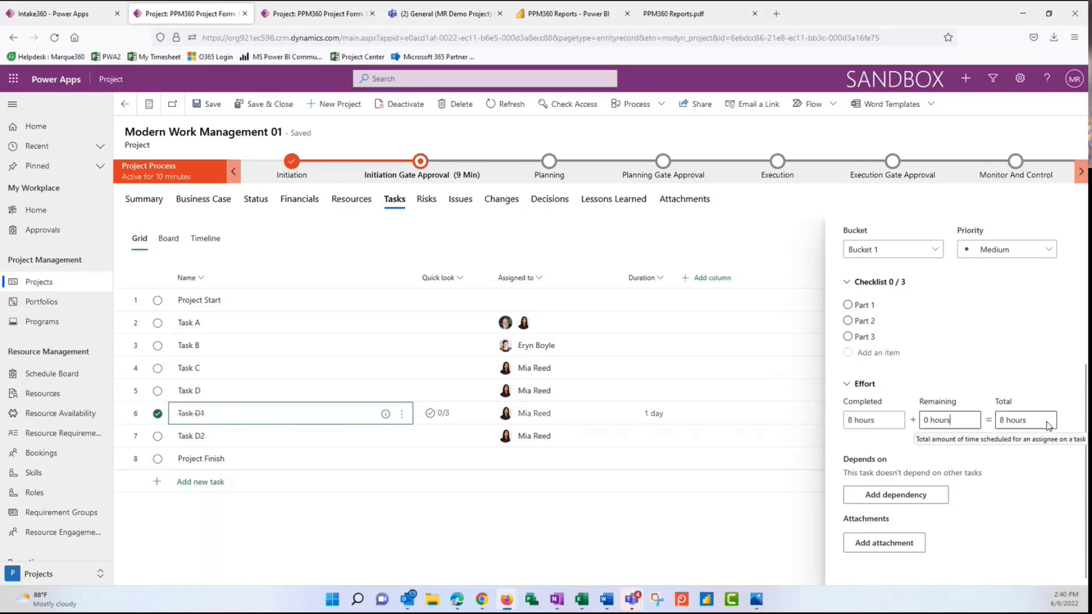
left_click(962, 421)
type("8")
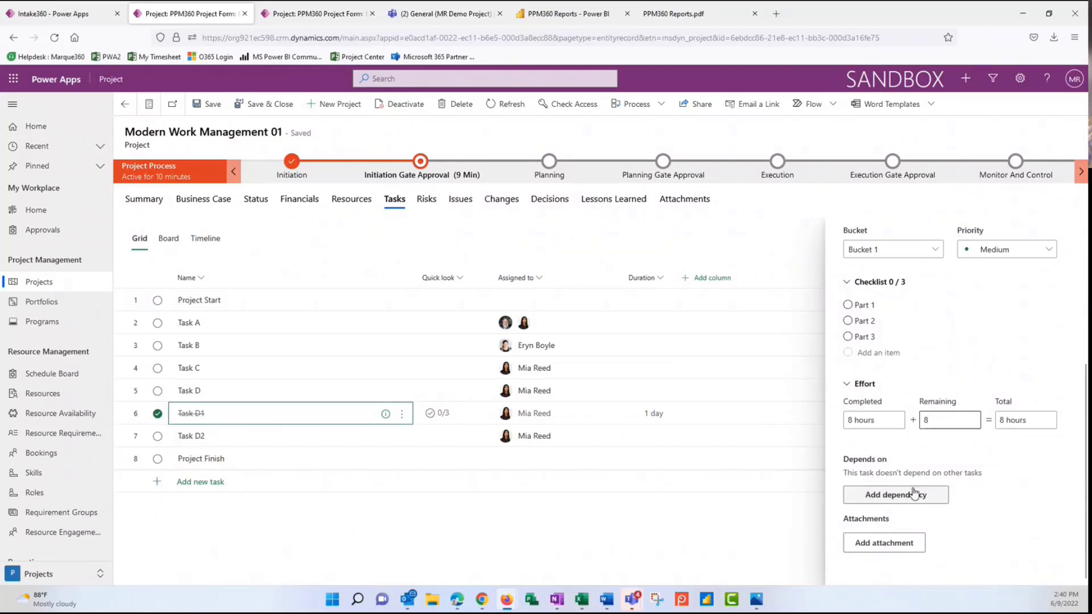
left_click(656, 550)
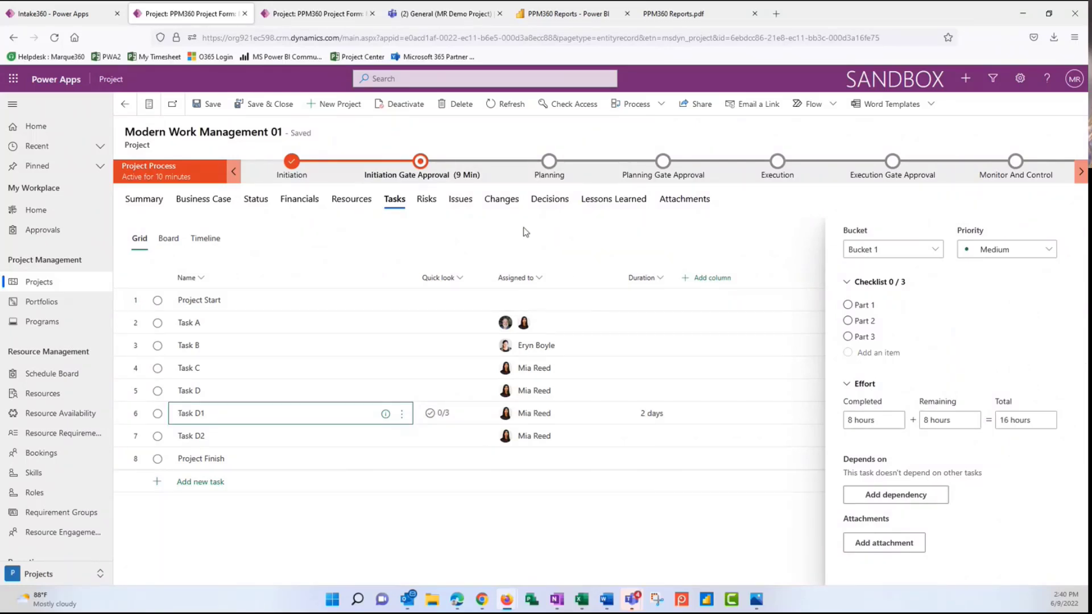
Step: Make Task D1 and Task D2 subtasks of Task D, and close the task details
left_click(402, 415)
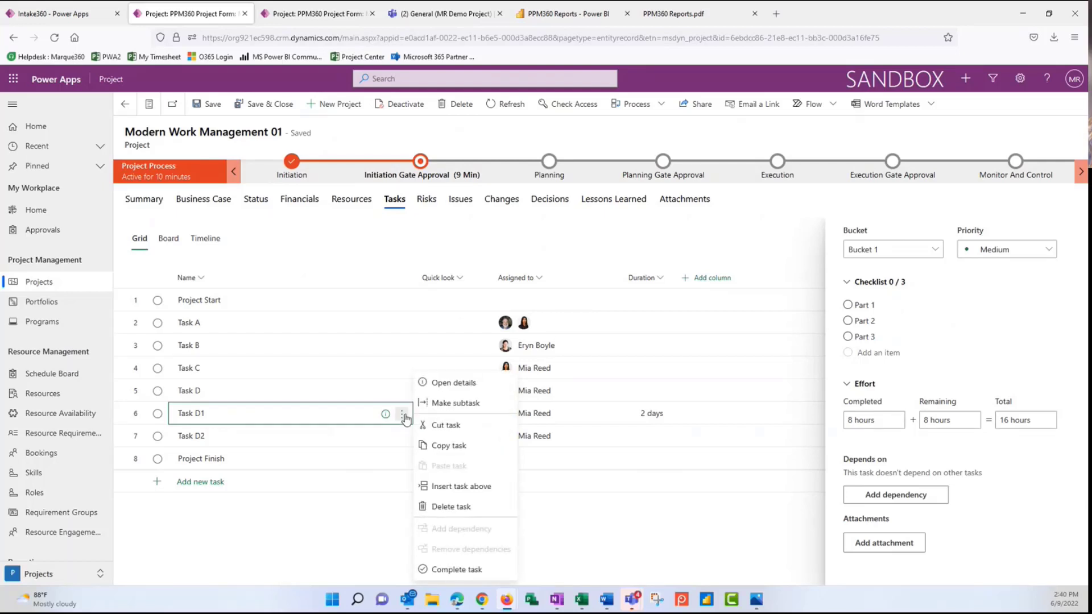
left_click(439, 405)
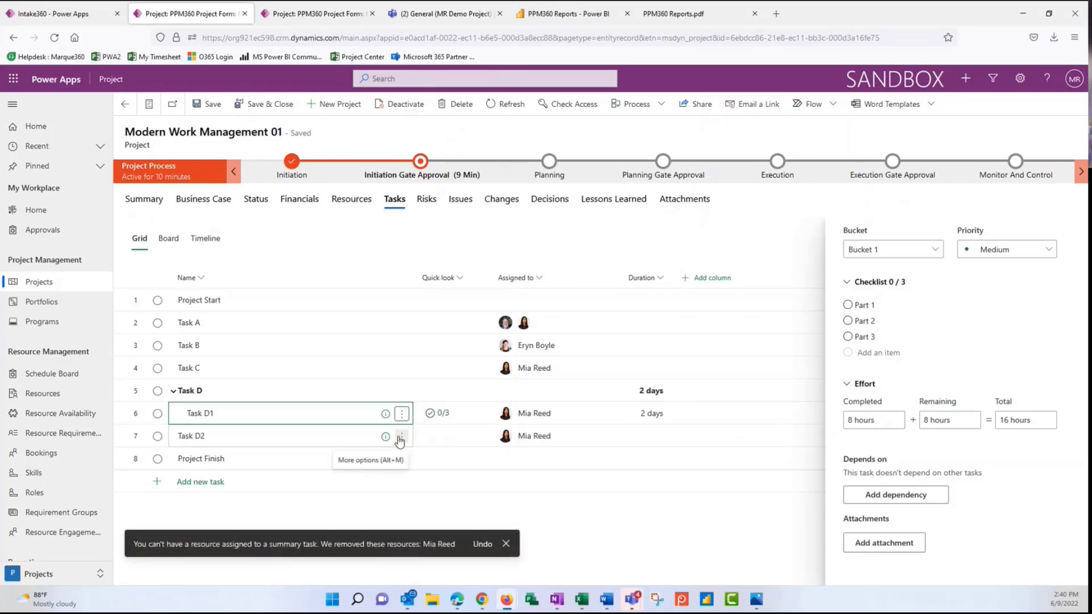
left_click(261, 432)
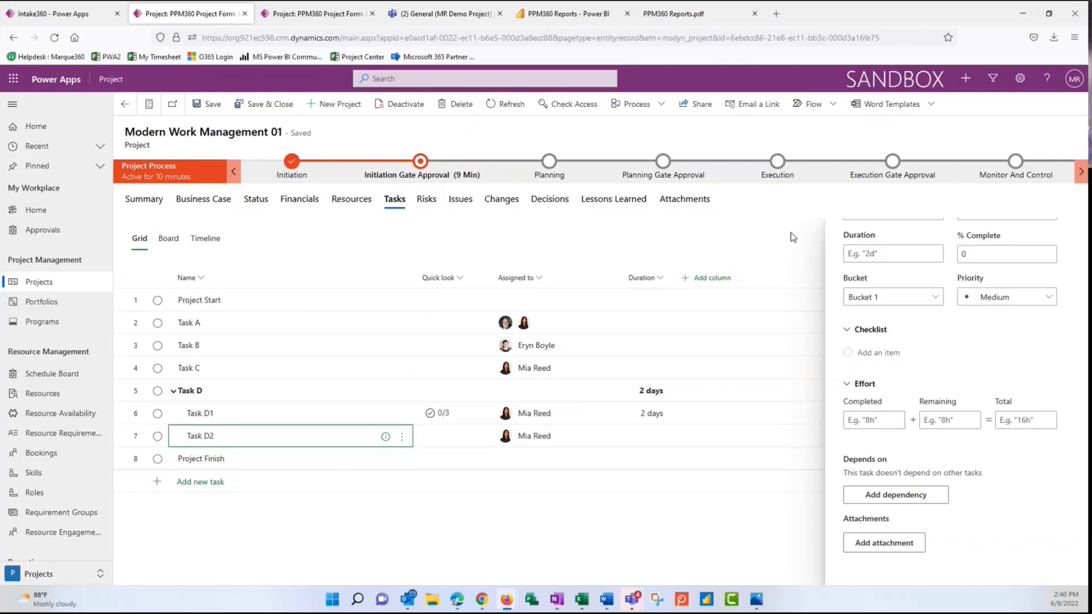
scroll(911, 296, "up", 3)
left_click(1061, 231)
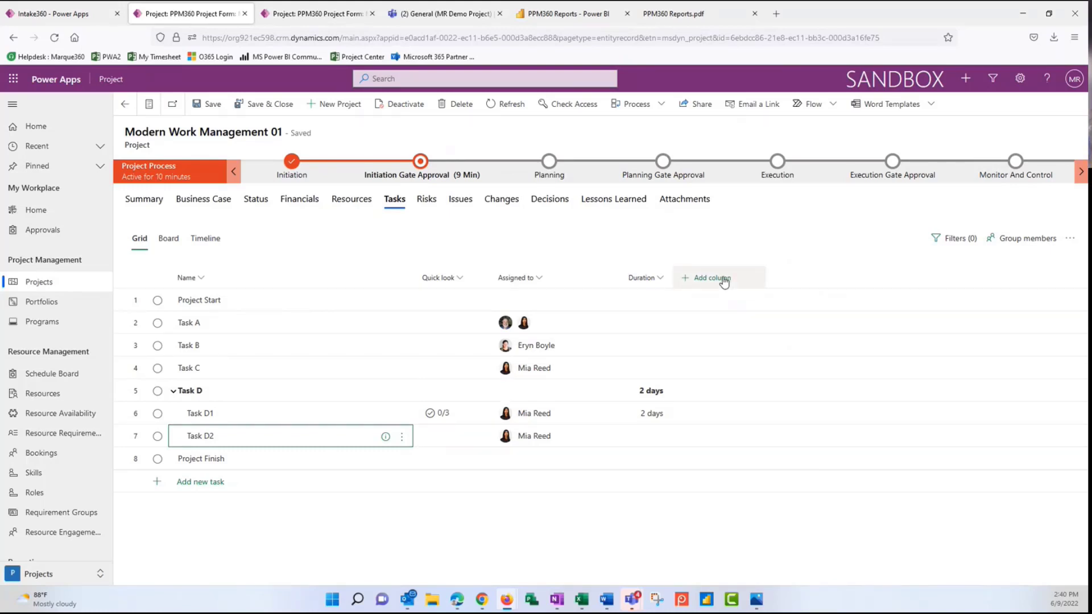
Step: Set the duration of Project Start to 0 days and of Tasks A, B, C and D2 to 1 day each
left_click(641, 325)
left_click(645, 306)
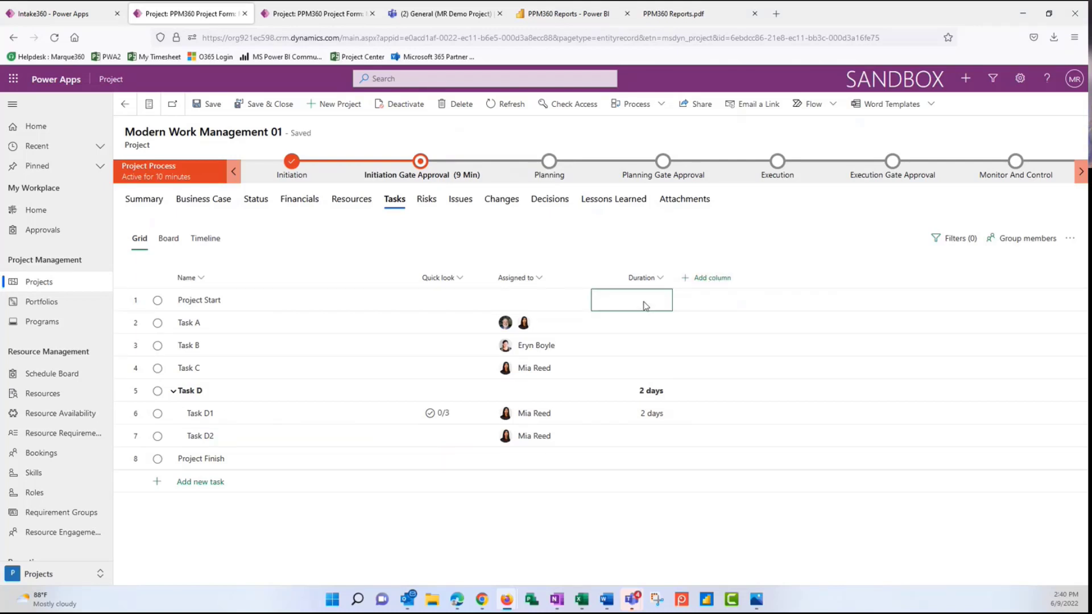
type("0")
left_click(648, 332)
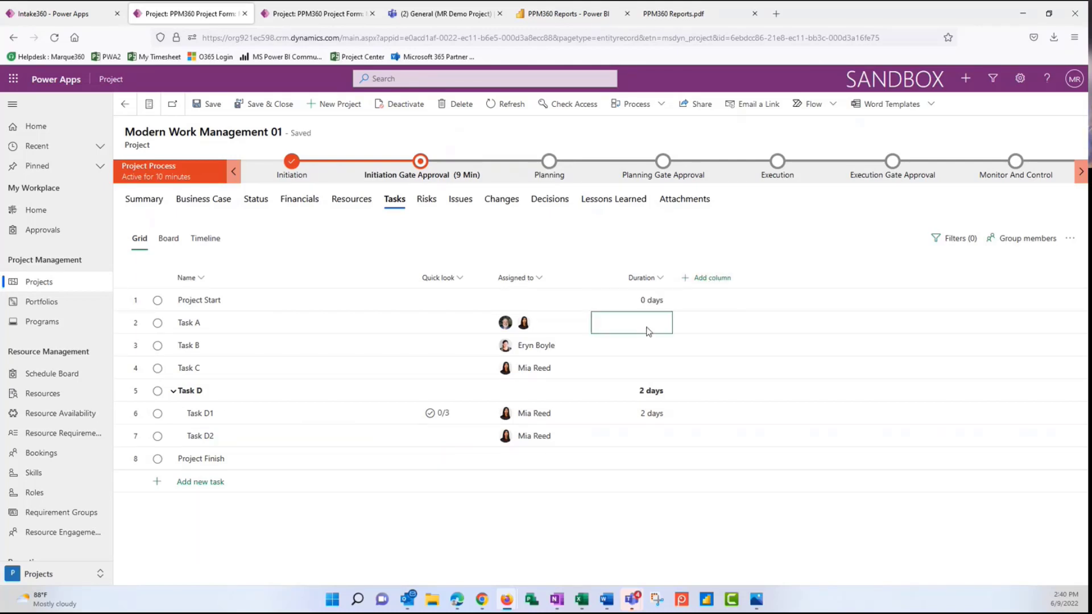
type("1")
left_click(649, 348)
type("1")
left_click(652, 369)
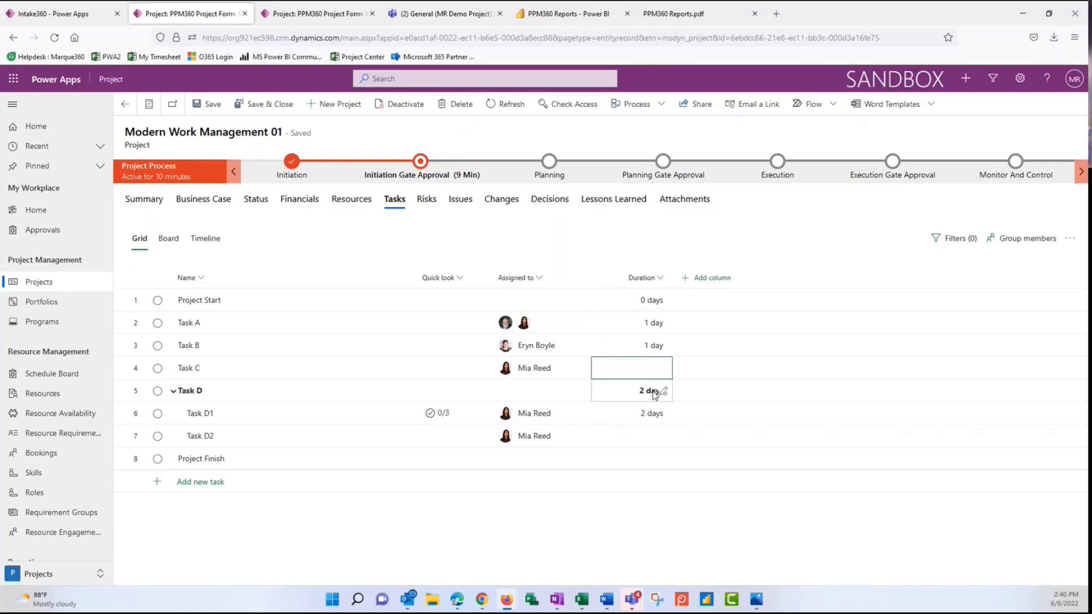
type("1")
left_click(648, 436)
type("1")
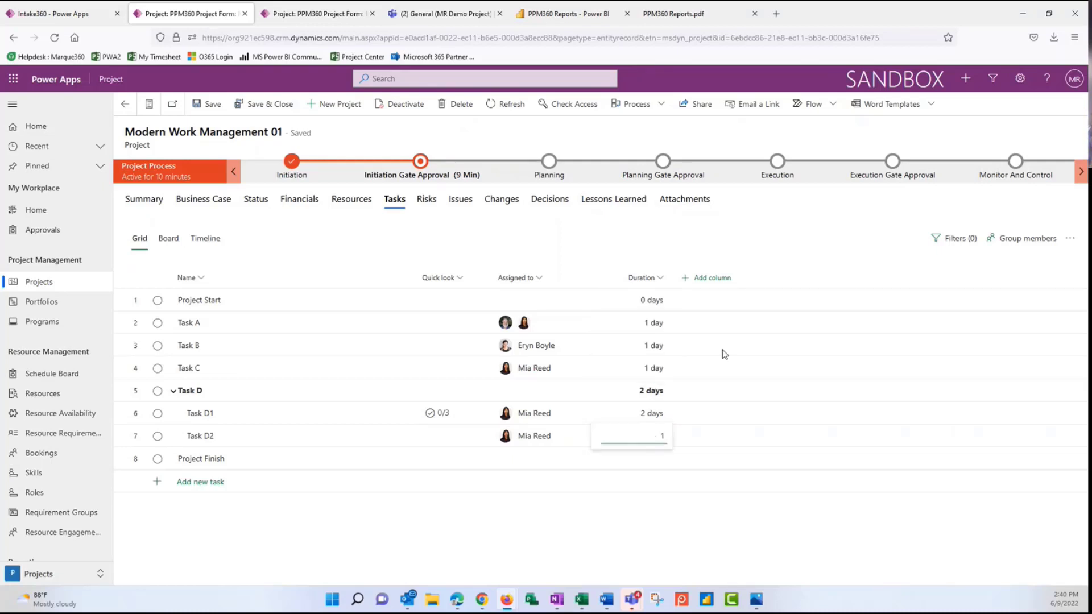
Step: Add the % complete, Effort and Start columns to the task grid and narrow the Name column
left_click(714, 283)
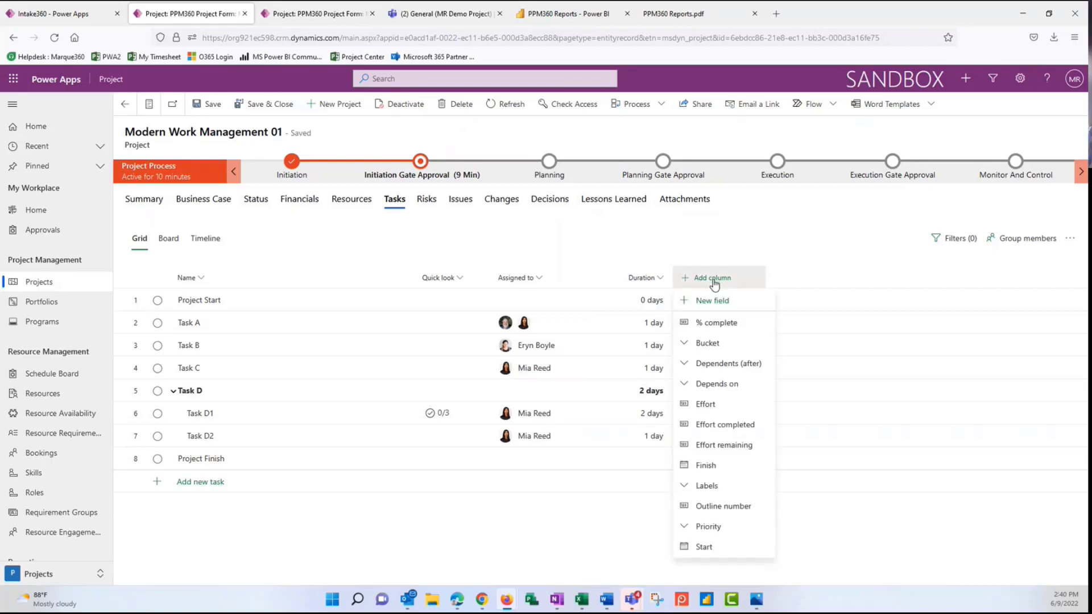
left_click(731, 324)
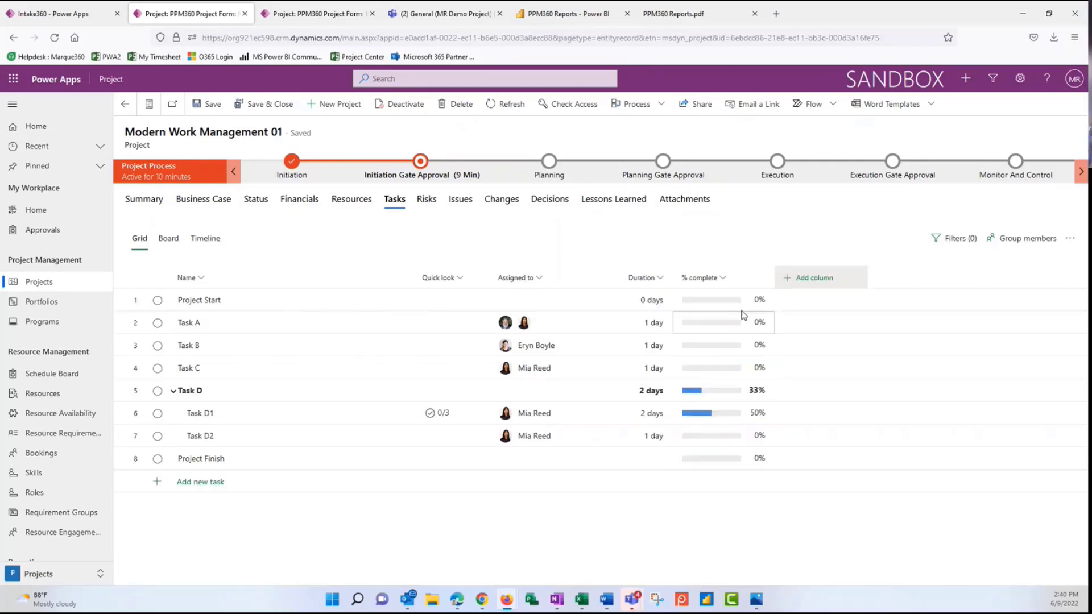
left_click(807, 278)
left_click(817, 389)
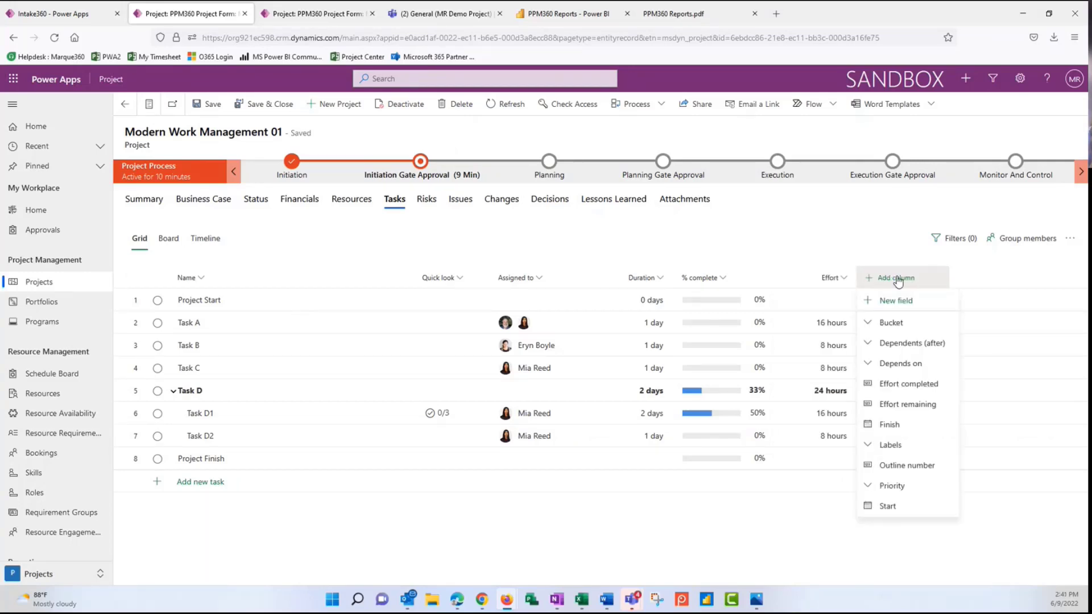
left_click(907, 506)
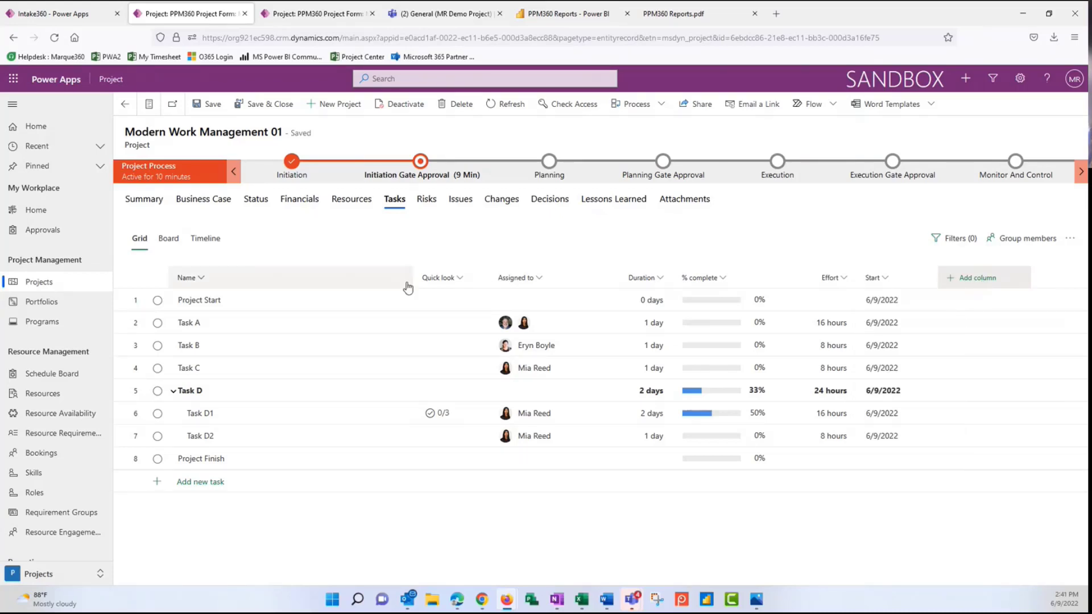
left_click_drag(411, 277, 353, 277)
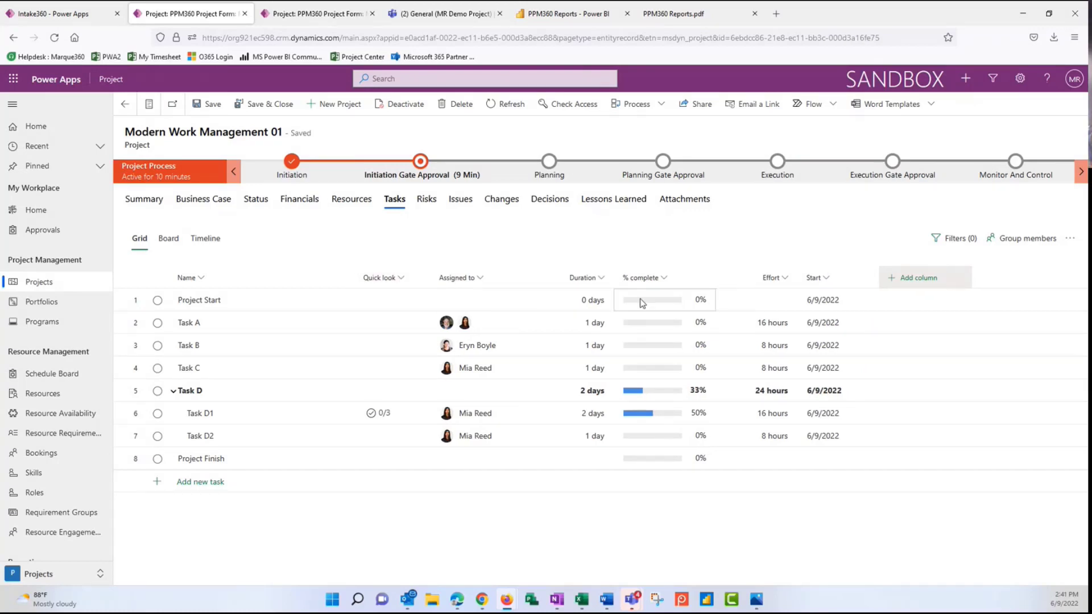
left_click(854, 368)
Step: Show the tasks as a board and rename Bucket 1 as Sales
left_click(170, 243)
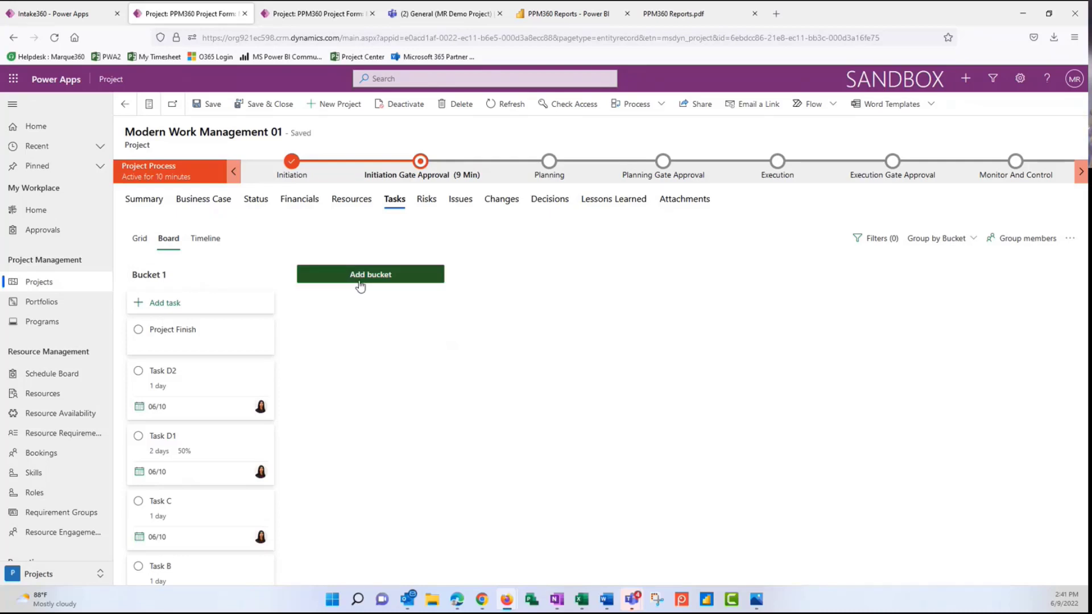
left_click(185, 275)
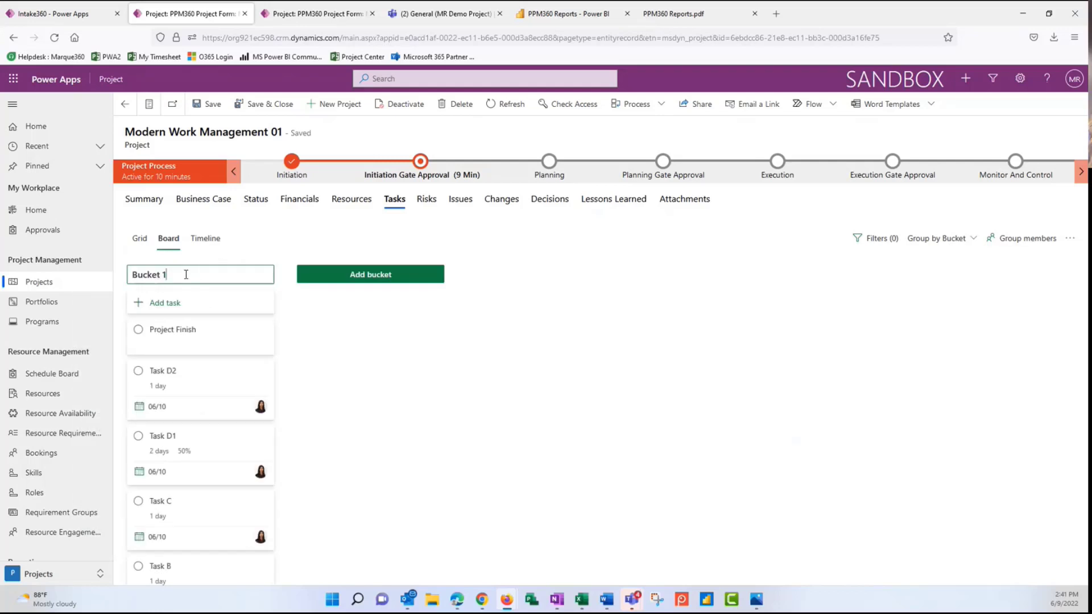
key("BackSpace")
key("Escape")
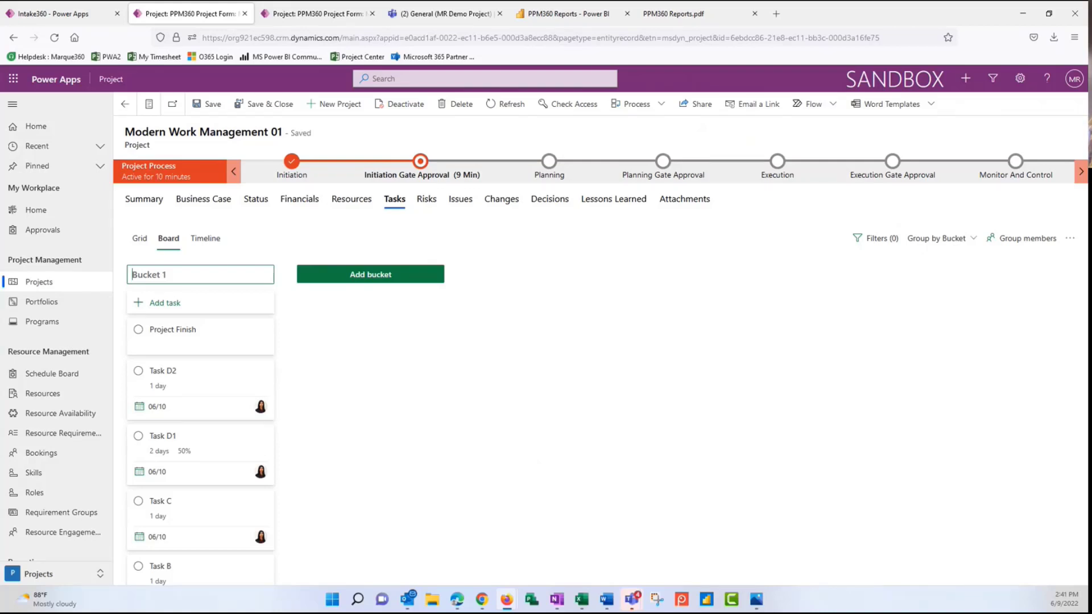
type("Sales")
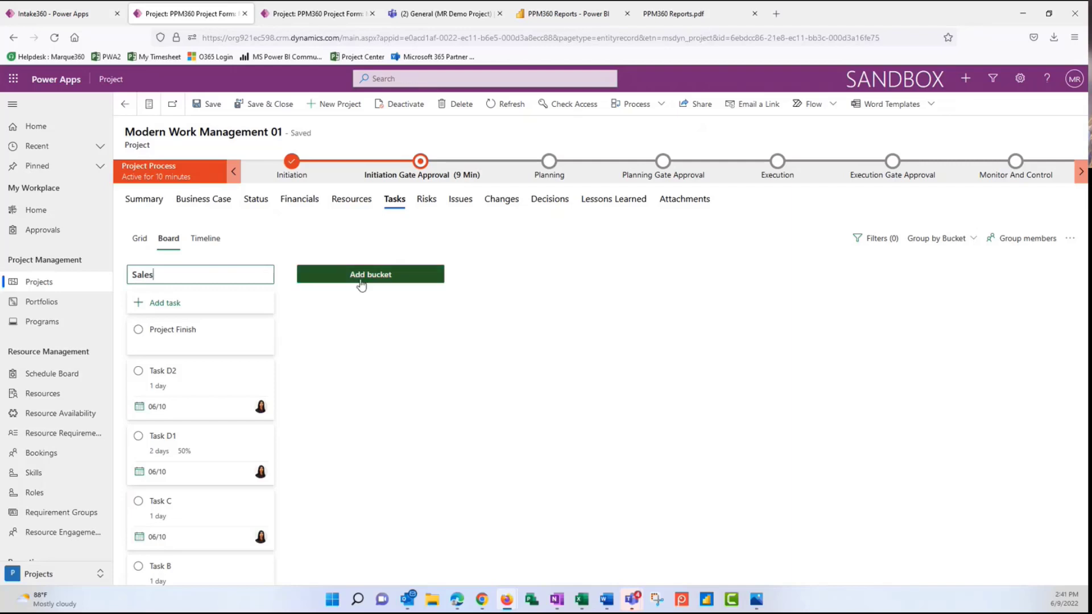
Step: Add two buckets named IT and Misc. to the task board
left_click(380, 276)
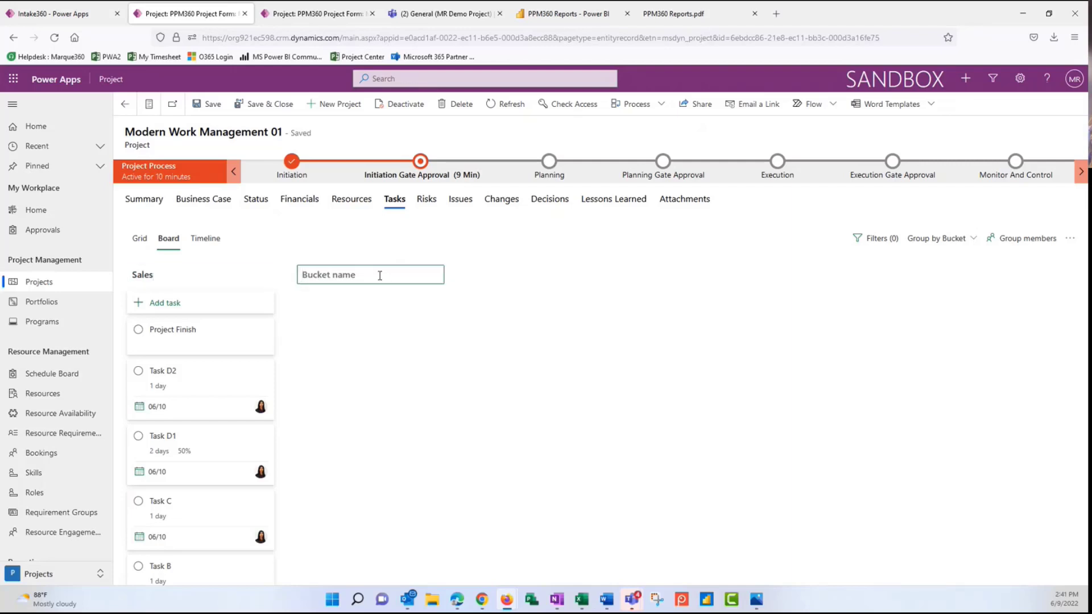
type("IT")
key("Return")
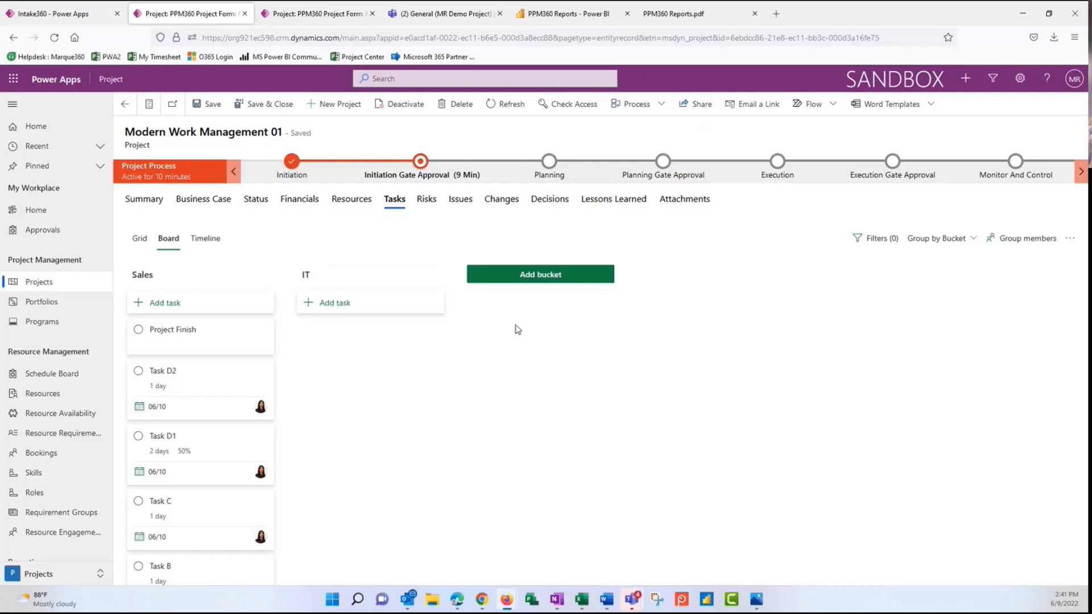
left_click(534, 276)
type("Mis")
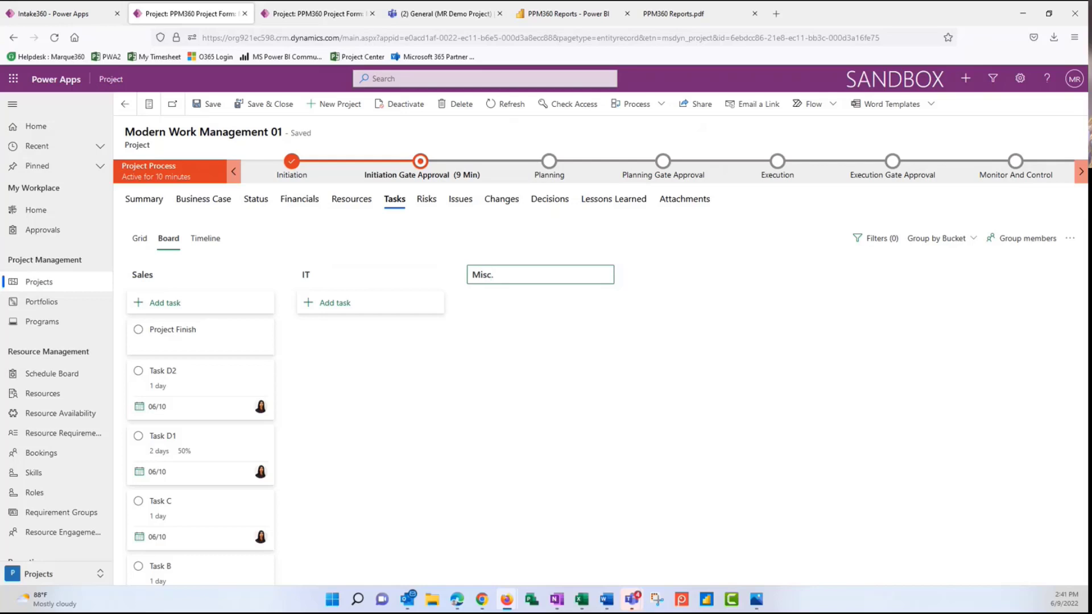
type("c.")
key("Return")
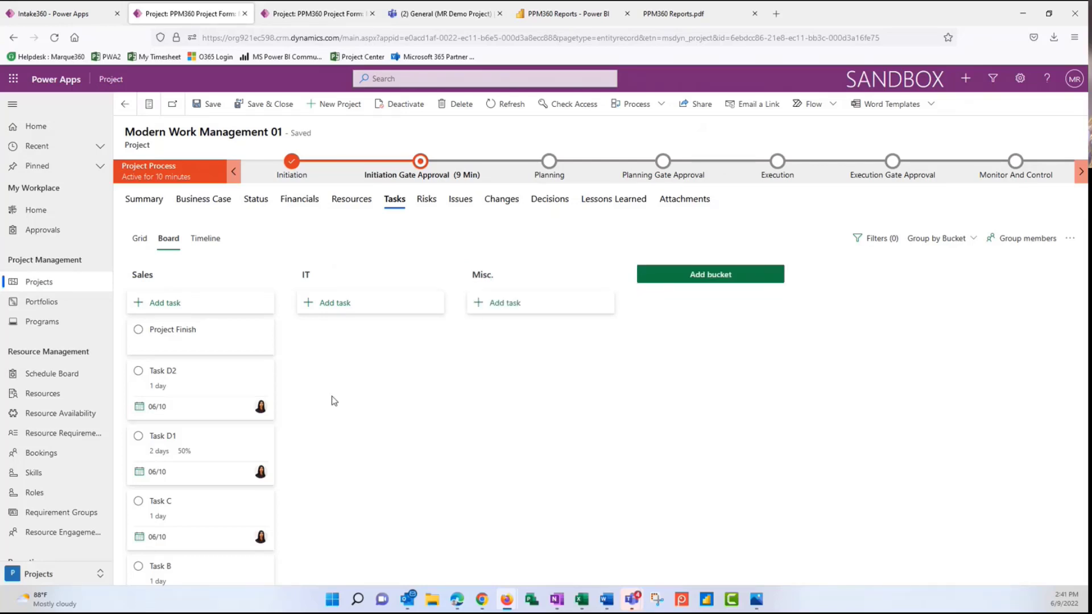
Step: Move Task D2 and Task D1 into the IT bucket and Task C into the Misc. bucket
left_click_drag(200, 375, 353, 341)
left_click_drag(188, 378, 350, 462)
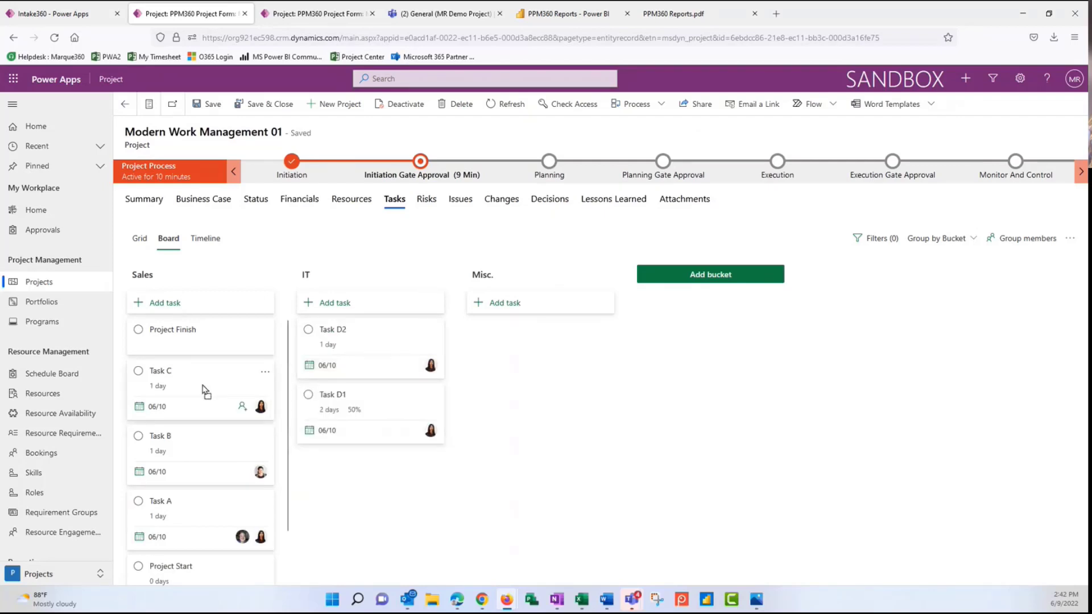
left_click_drag(205, 387, 539, 367)
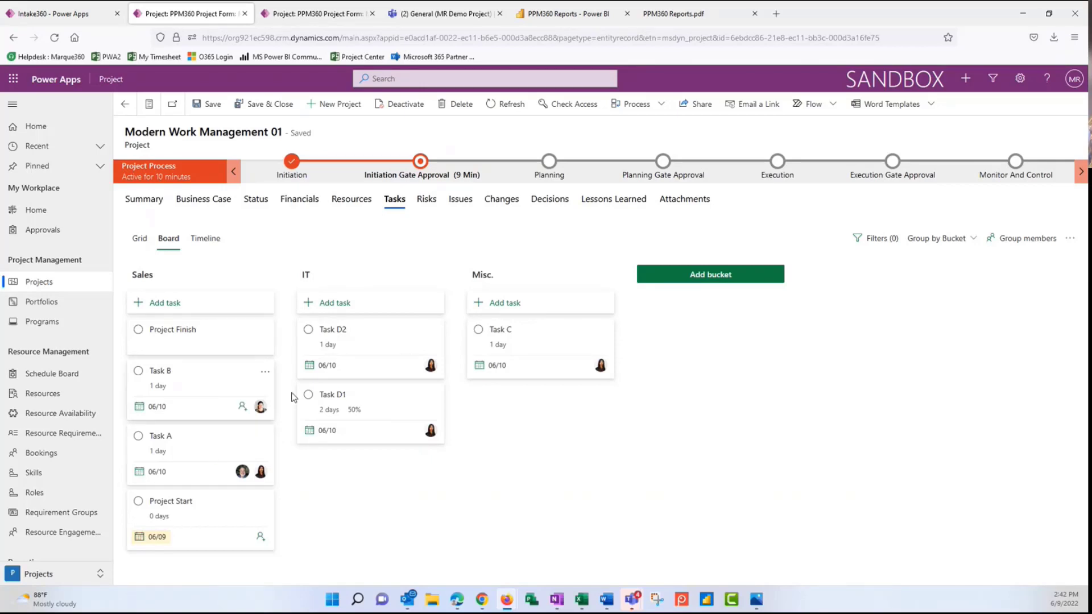
Step: Review the details of Task D2, including its dependency and attachment options, and close them
left_click(381, 341)
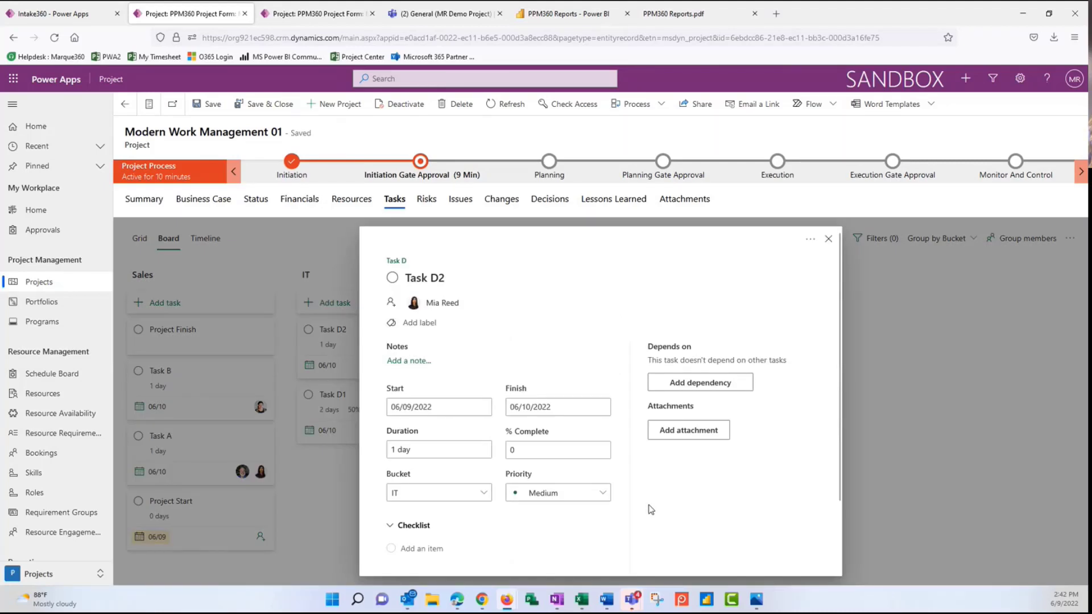
scroll(649, 508, "down", 2)
scroll(642, 507, "up", 2)
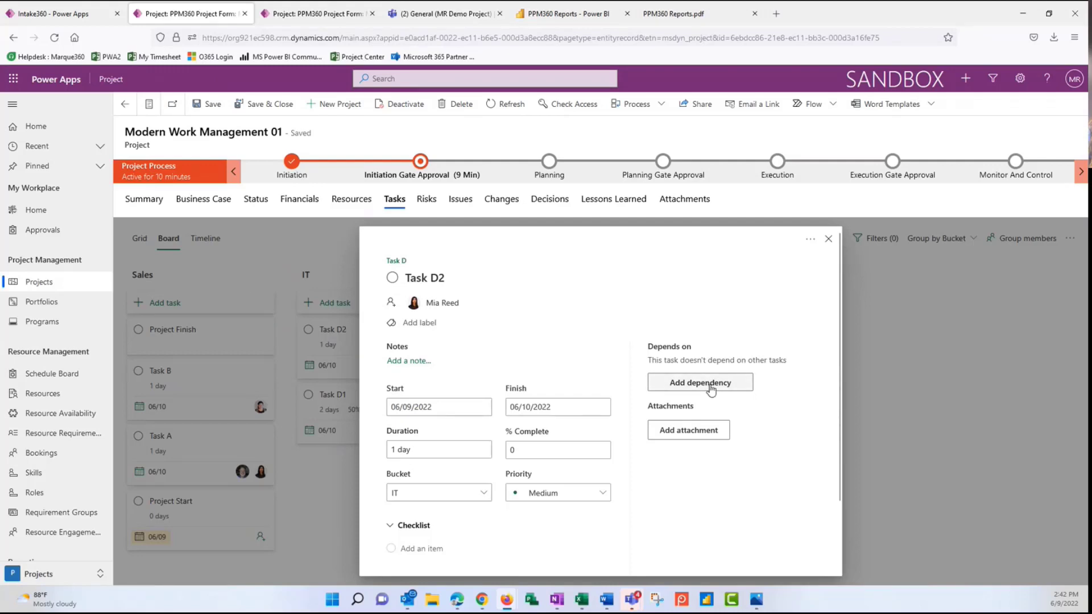
left_click(828, 242)
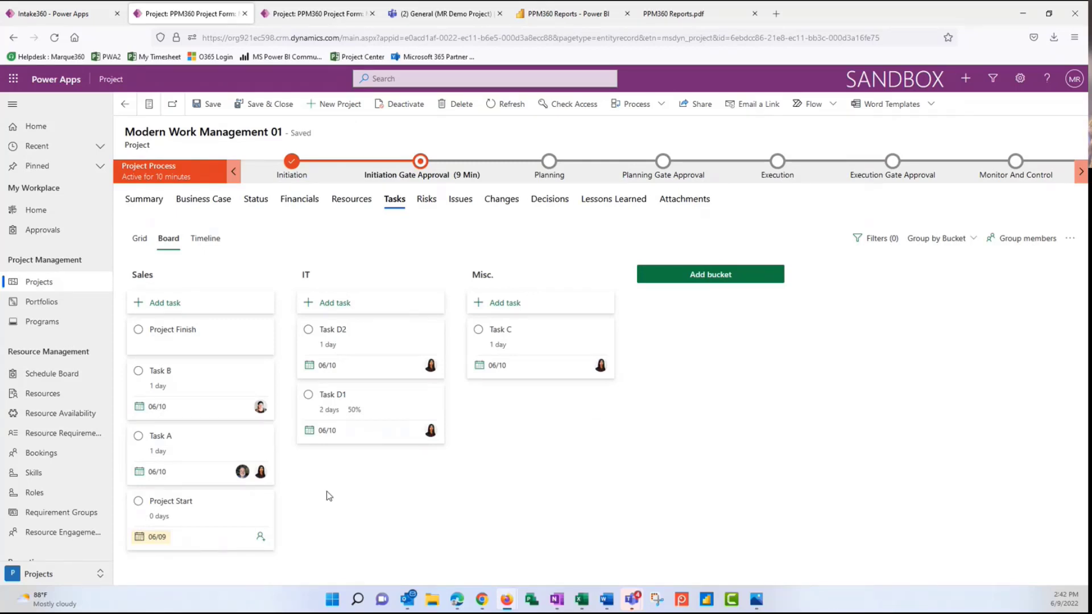
Step: Group the task board by Assigned to, and regroup it by Progress
mouse_move(218, 283)
mouse_move(478, 276)
left_click(958, 245)
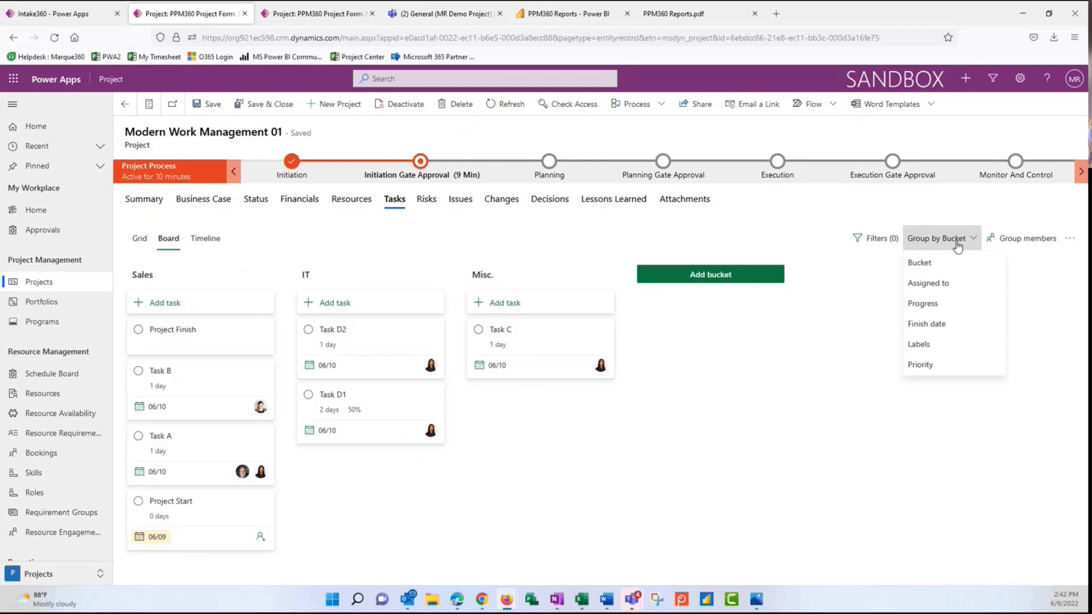
left_click(952, 285)
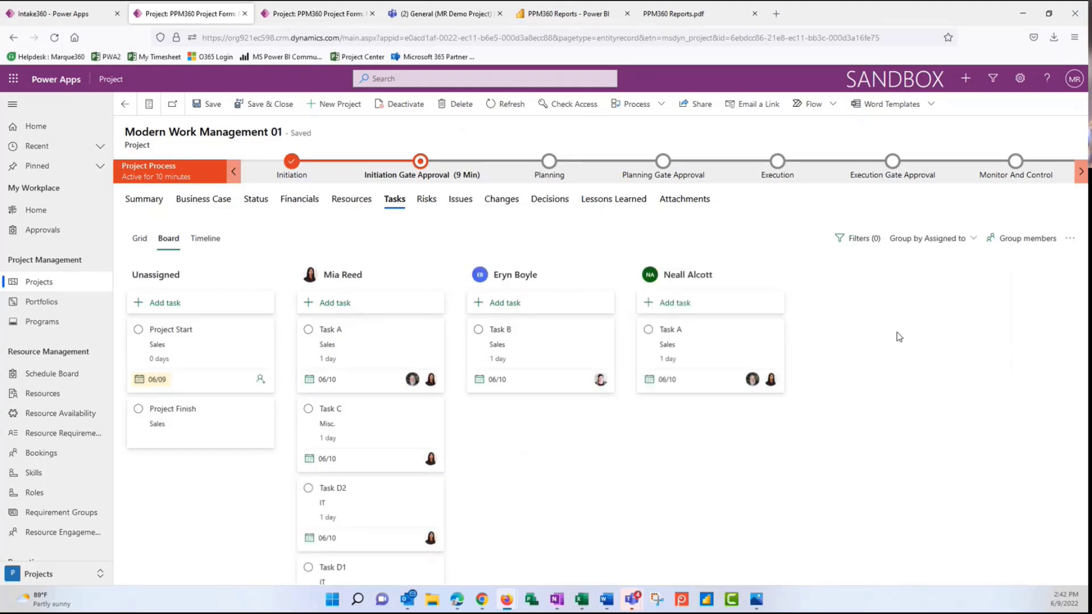
left_click(947, 243)
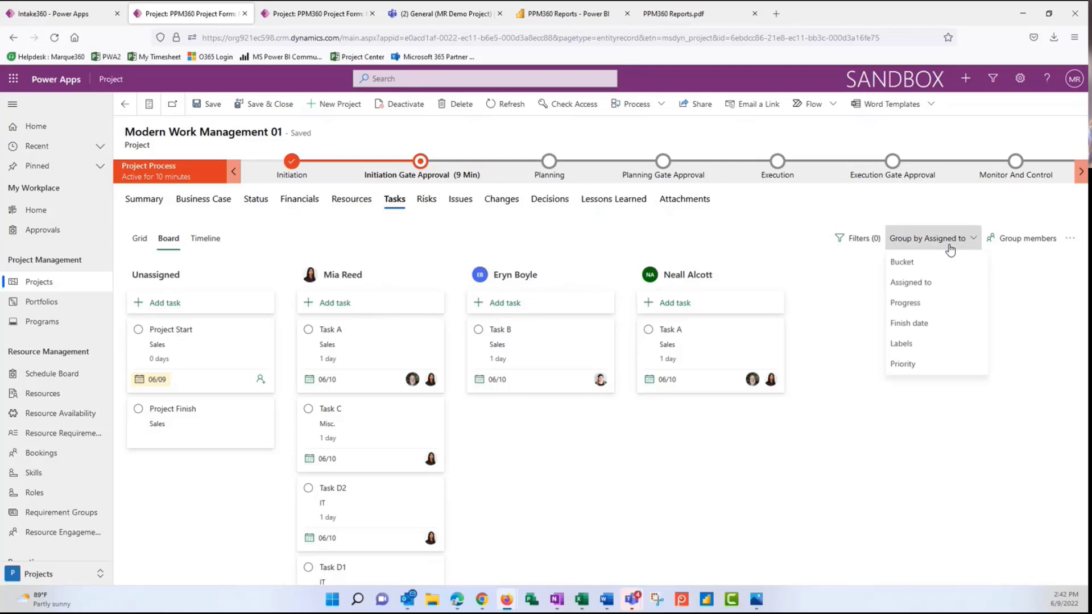
left_click(925, 304)
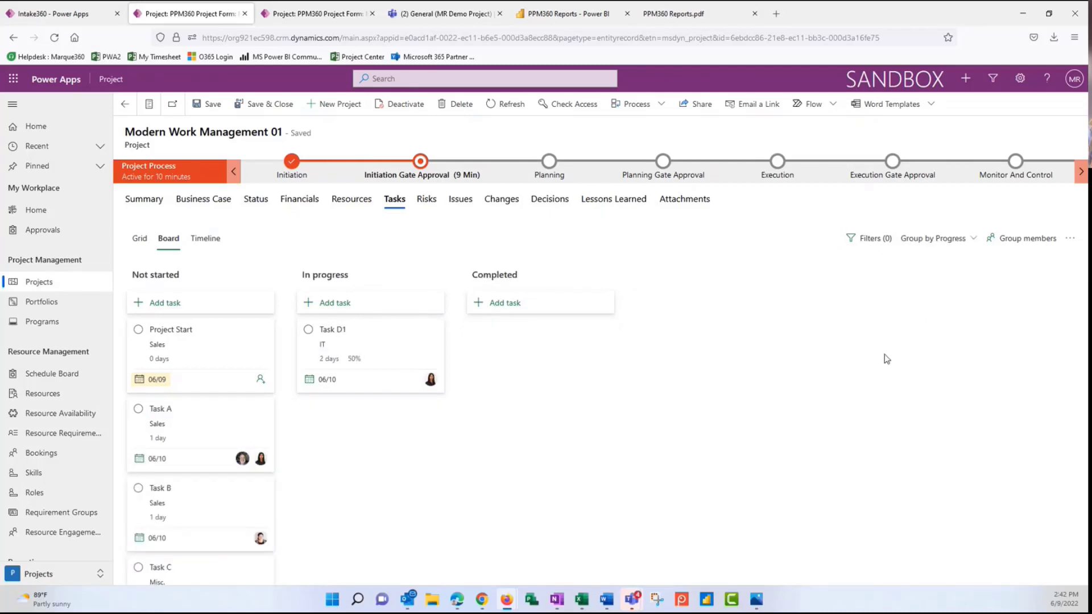
Step: Move Project Start through In progress to Completed, and move Task A to In progress
left_click(202, 348)
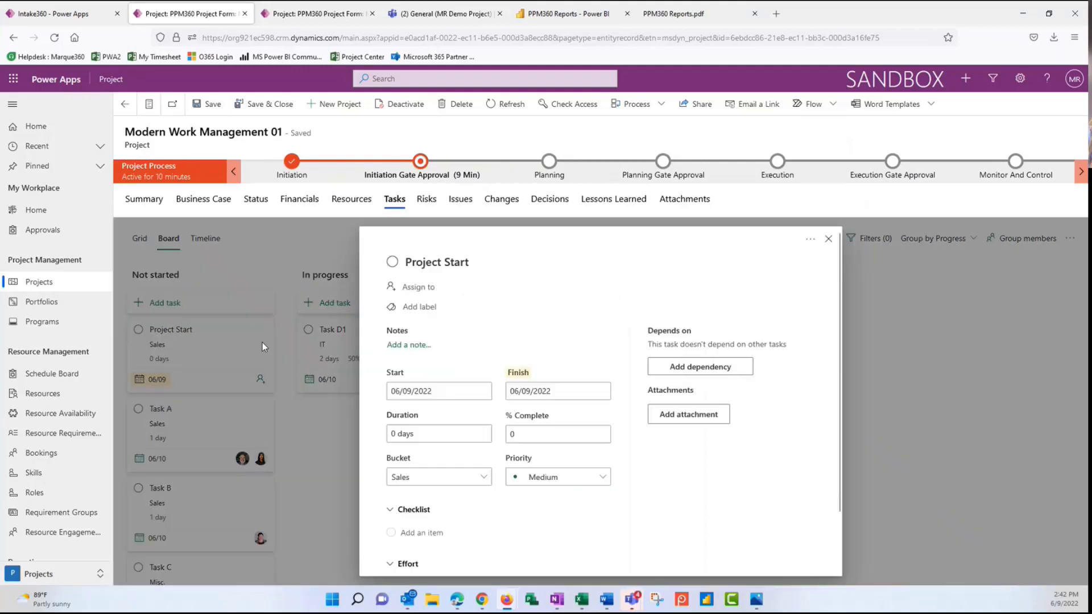
left_click(827, 240)
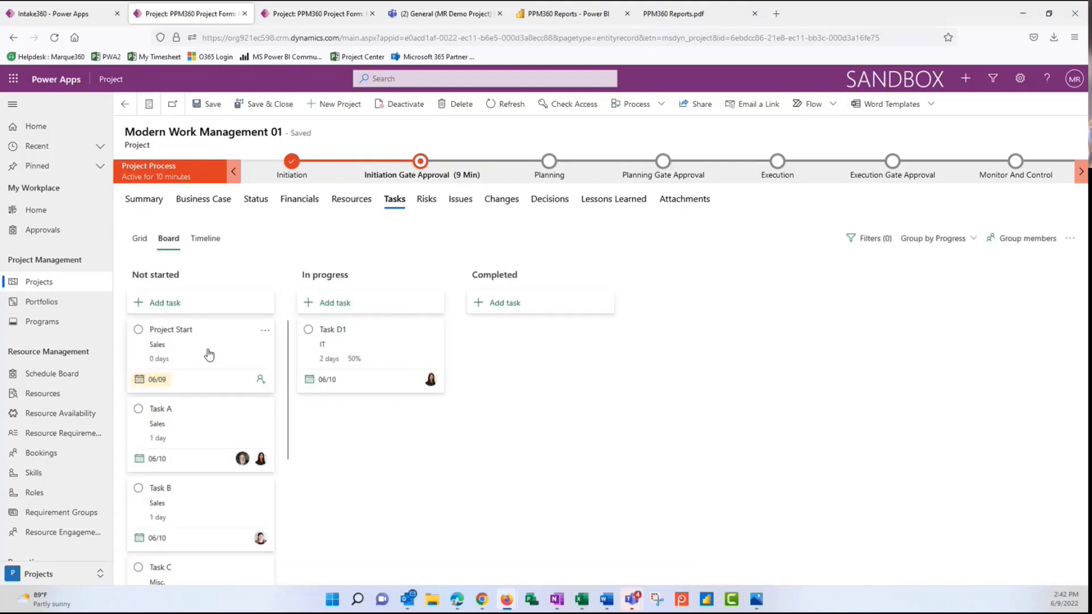
left_click_drag(209, 354, 366, 361)
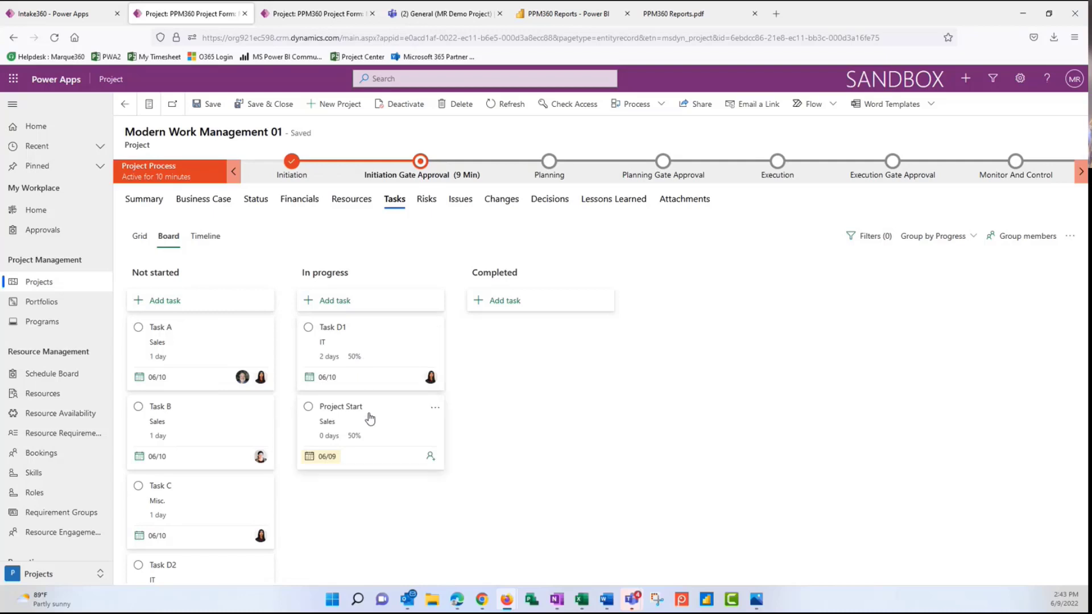
left_click_drag(381, 432, 520, 390)
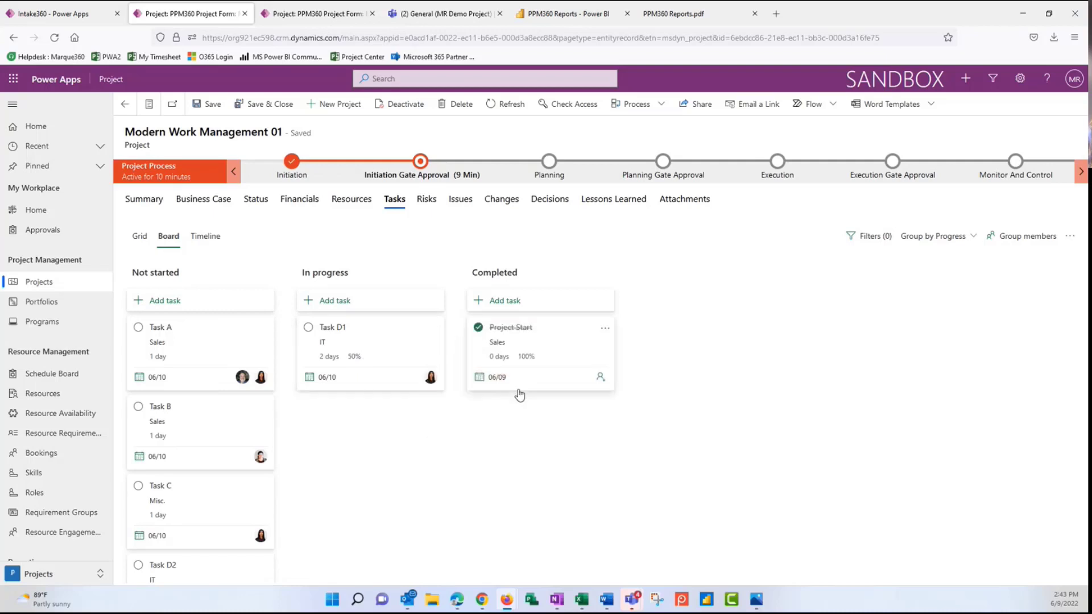
left_click_drag(220, 354, 344, 394)
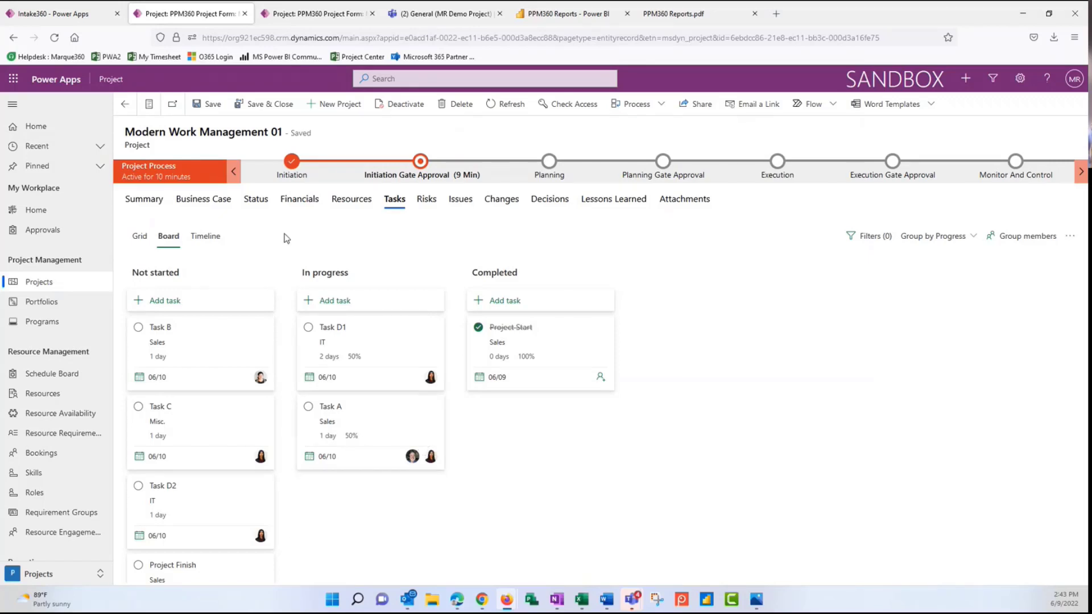
Step: On the timeline, link Project Start, Task A, Task B, Task C, Task D1 and Task D2 in sequence as dependencies
left_click(218, 239)
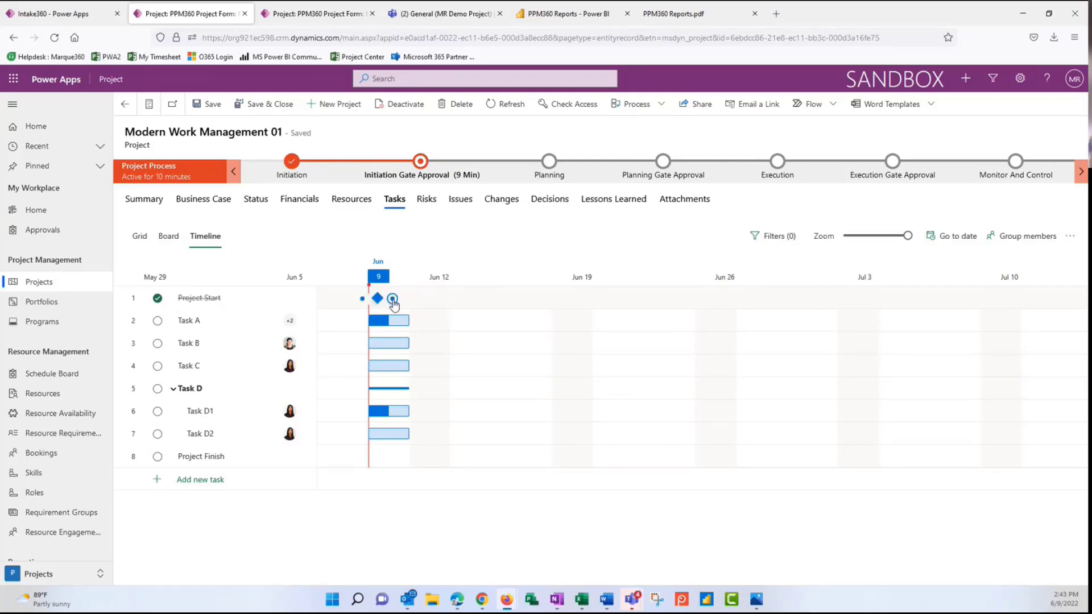
left_click_drag(392, 300, 360, 343)
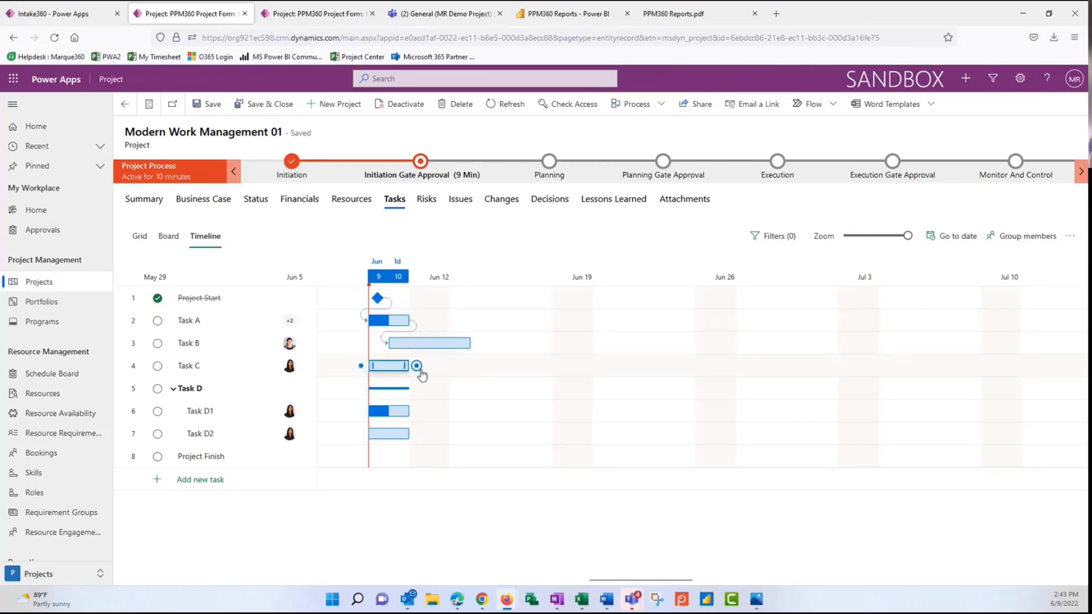
left_click_drag(477, 345, 364, 365)
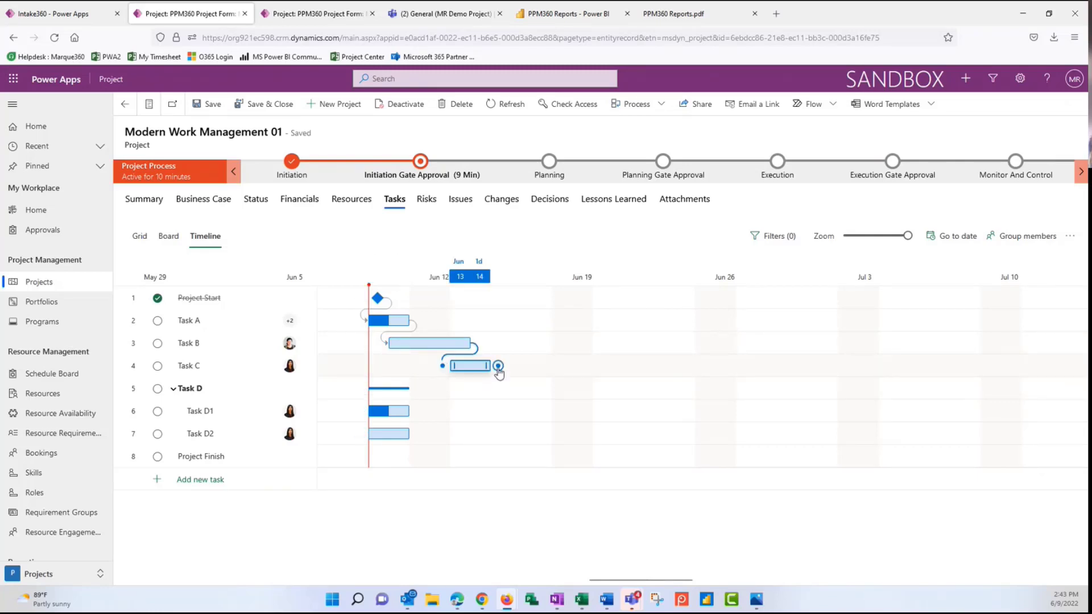
left_click_drag(498, 366, 393, 414)
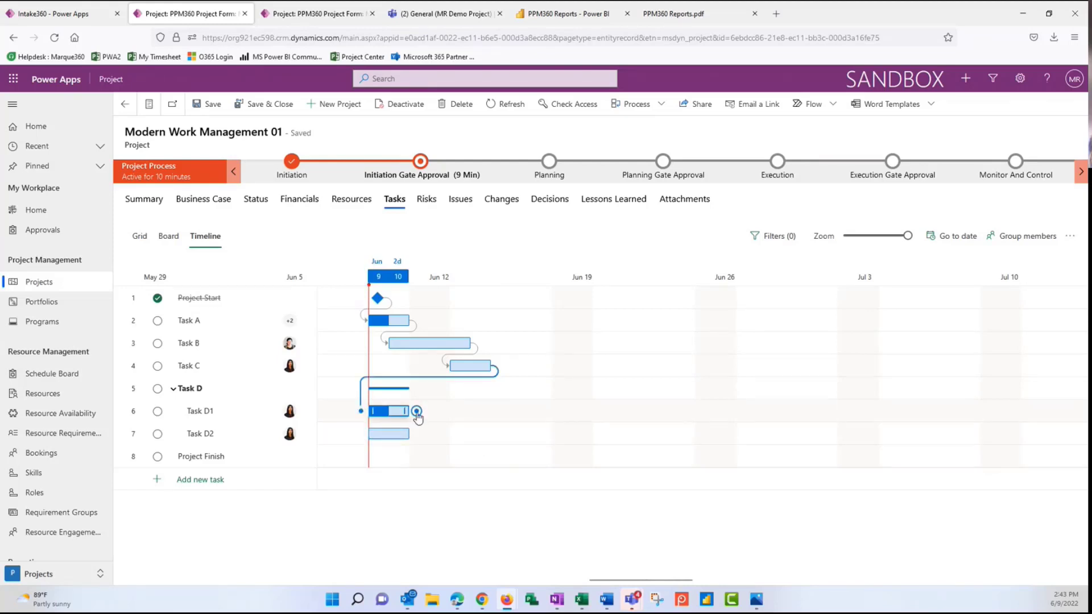
left_click_drag(417, 411, 368, 438)
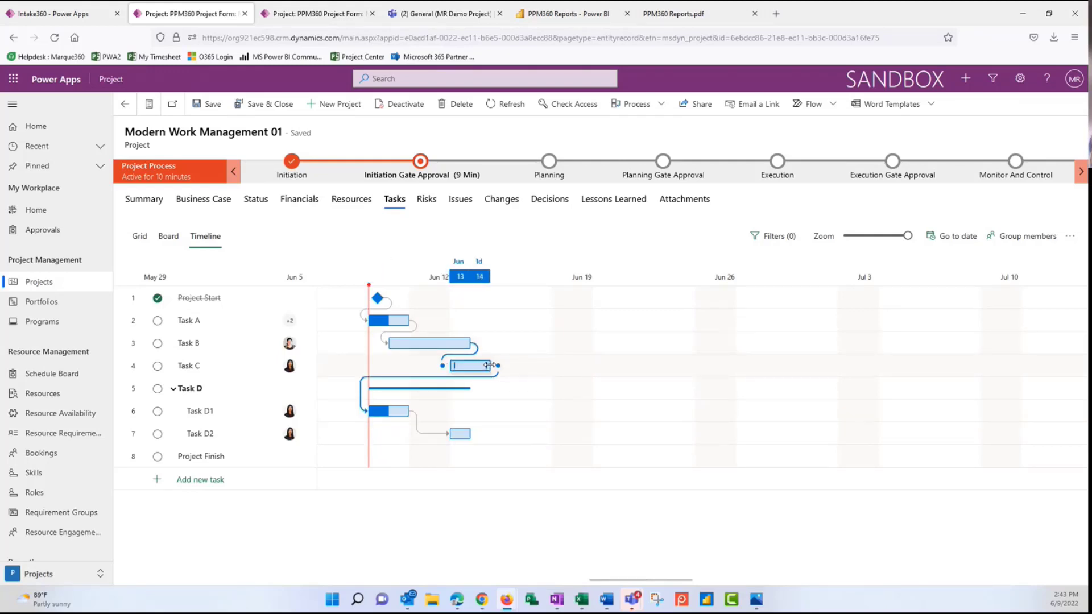
Step: Extend the timeline bars of Task C to 2 days and Task D2 to 3 days, both ending June 15
left_click_drag(488, 365, 511, 369)
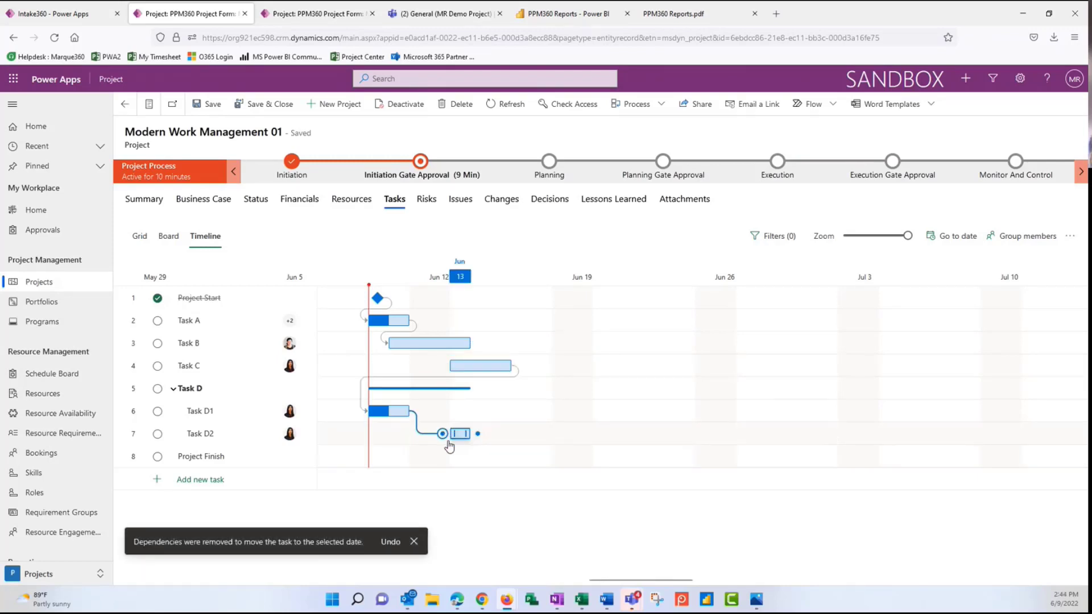
left_click_drag(474, 440, 511, 436)
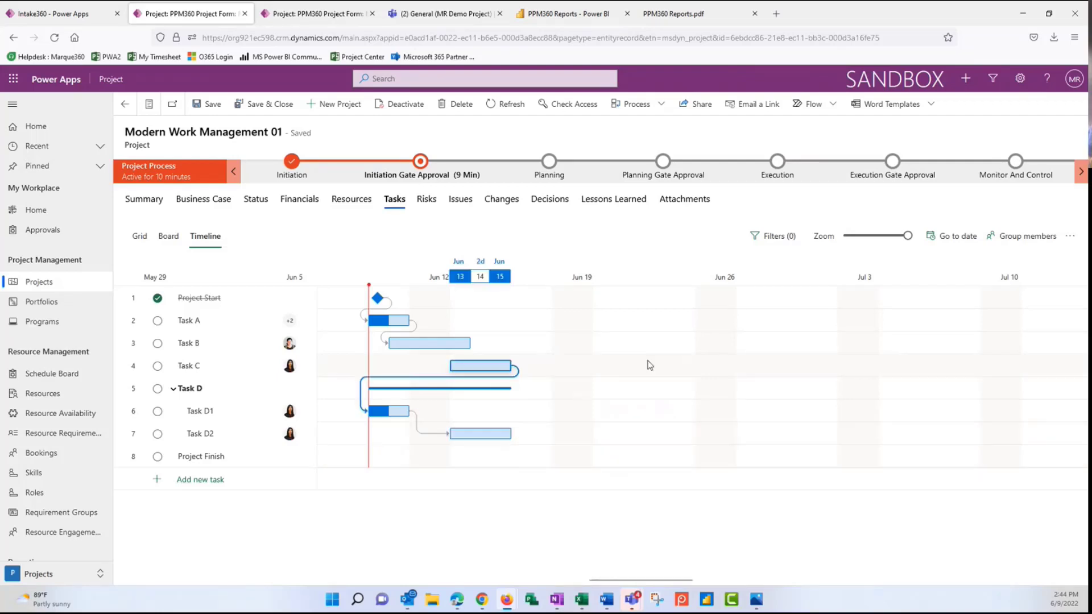
Step: Review the updated tasks on the board and their % complete values in the grid
left_click(166, 237)
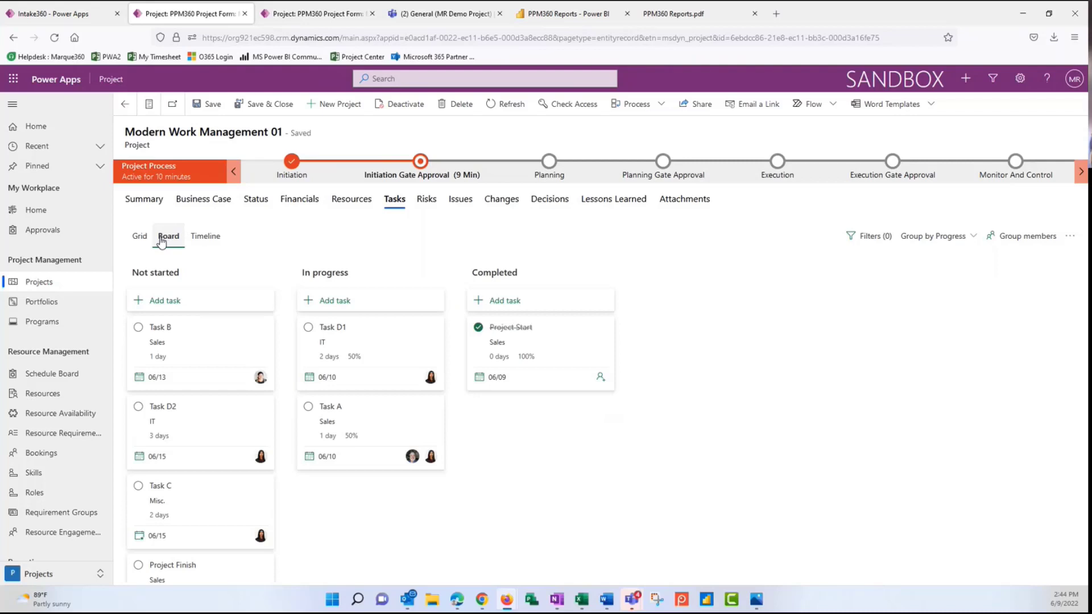
left_click(140, 238)
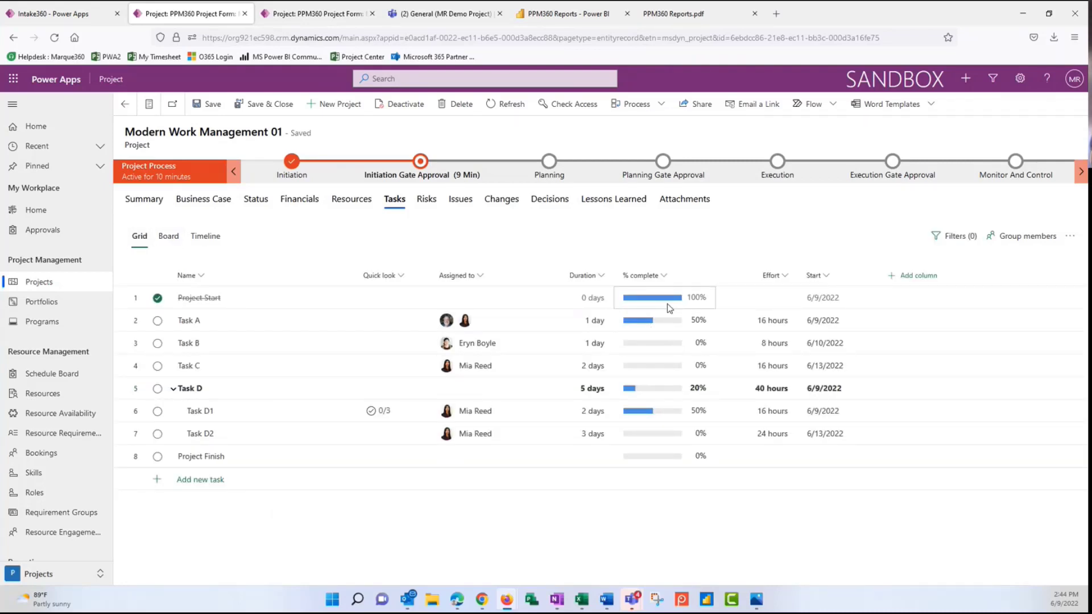
mouse_move(650, 322)
Step: Show the risks of Modern Work Management 01, and switch to the risks of MR Demo Project
left_click(428, 199)
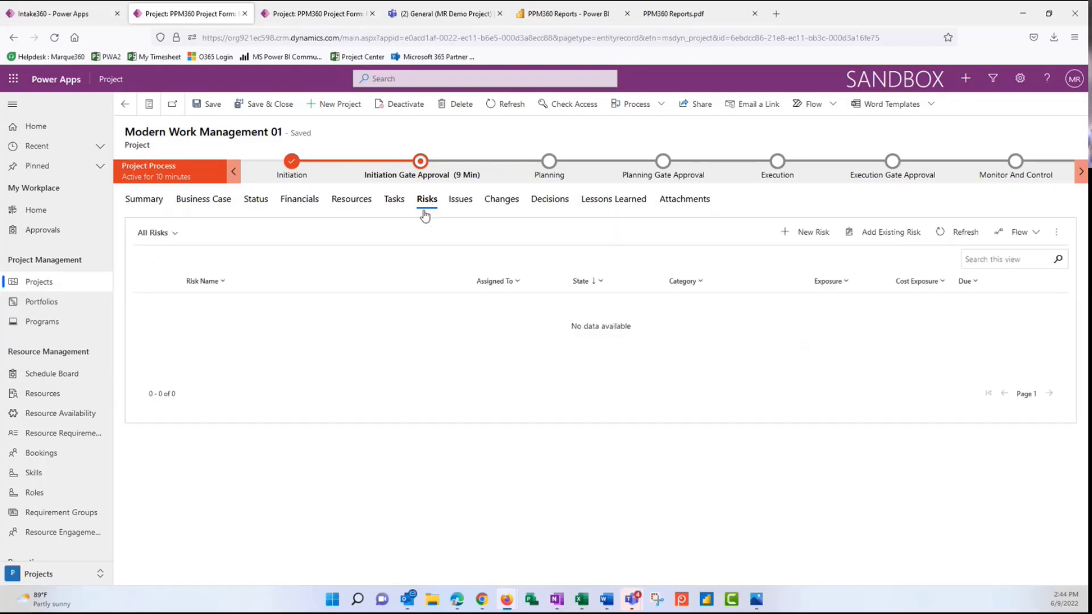
left_click(328, 14)
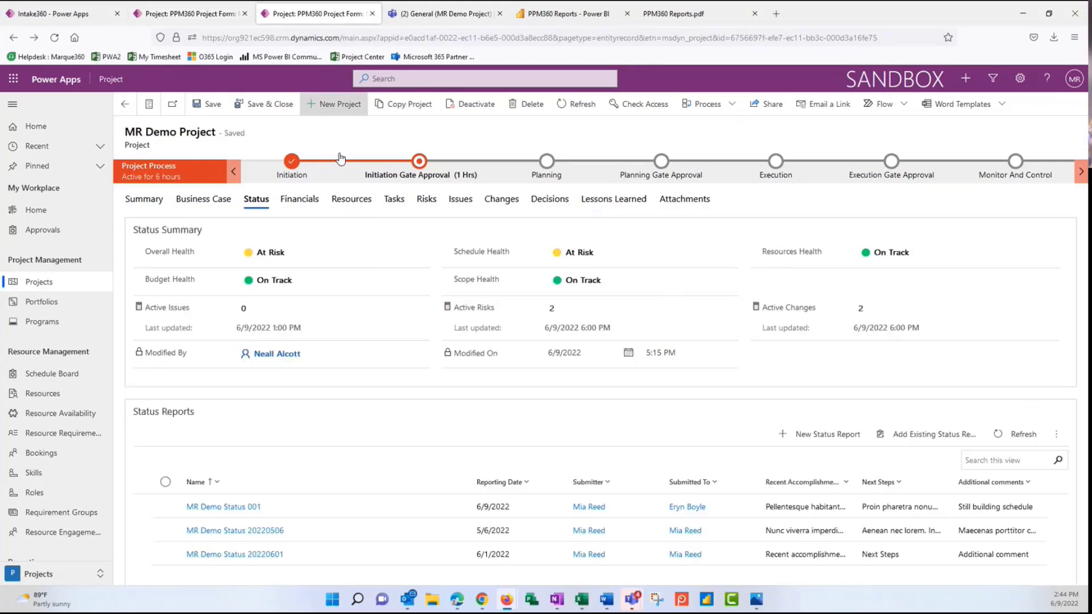
left_click(422, 205)
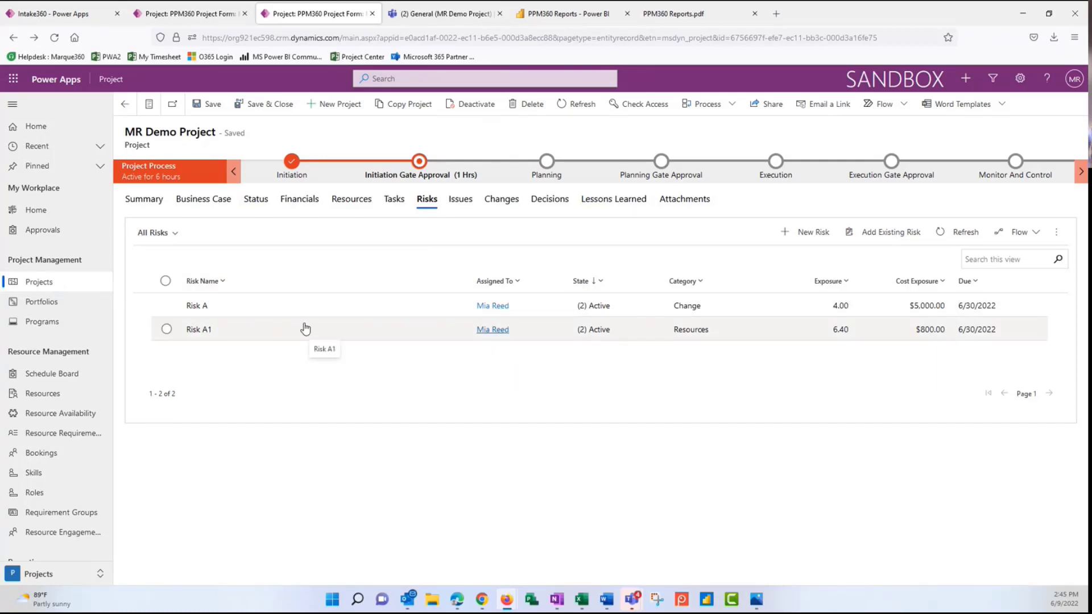
Step: Start a new risk for MR Demo Project named Risk New A2, and assign it to the project owner
left_click(800, 235)
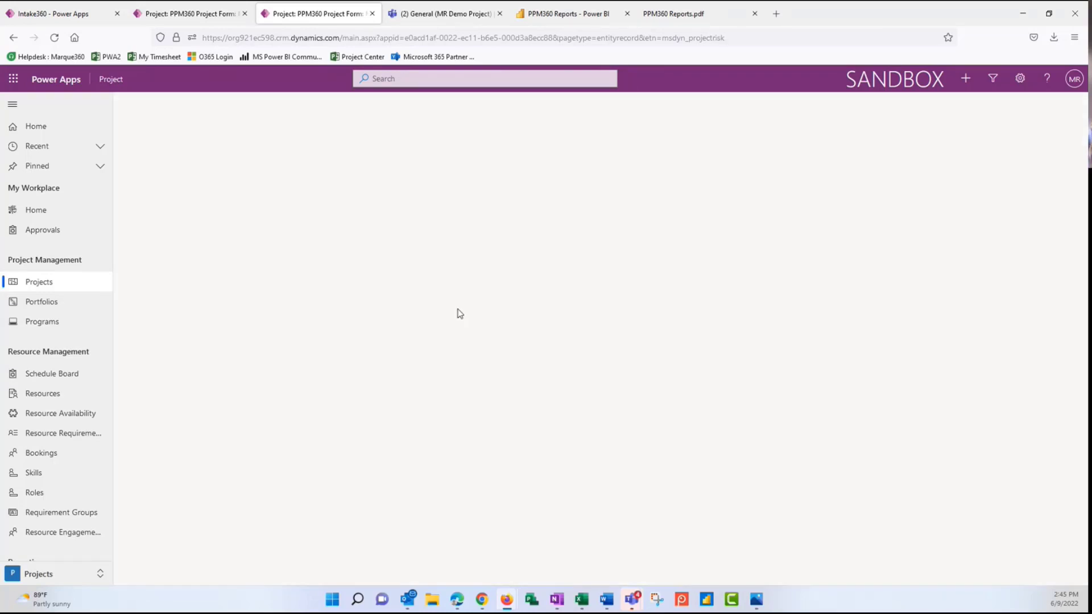
left_click(275, 210)
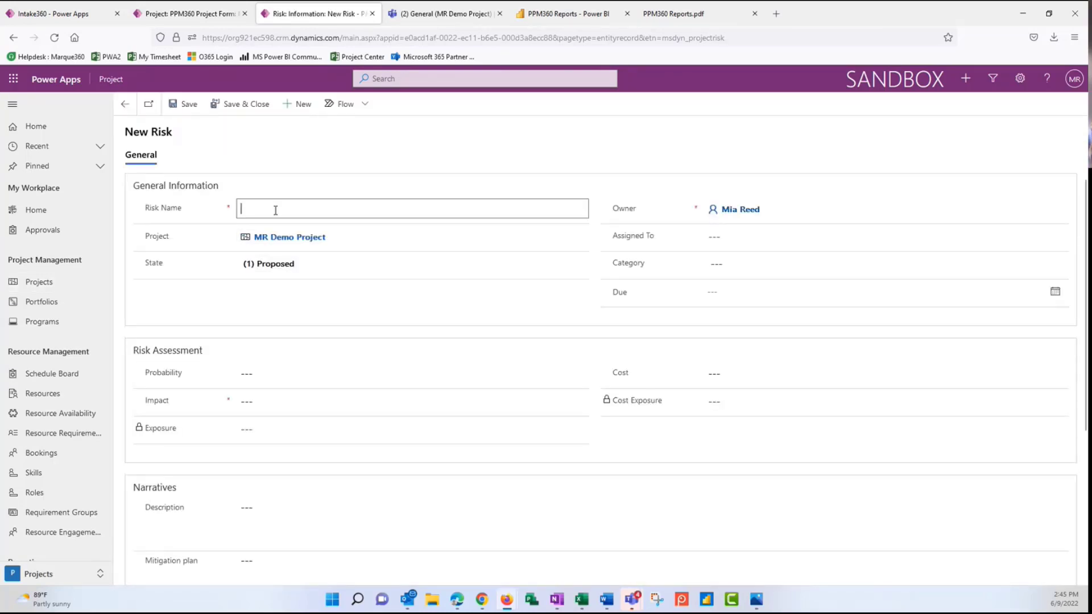
type("Risk New A2")
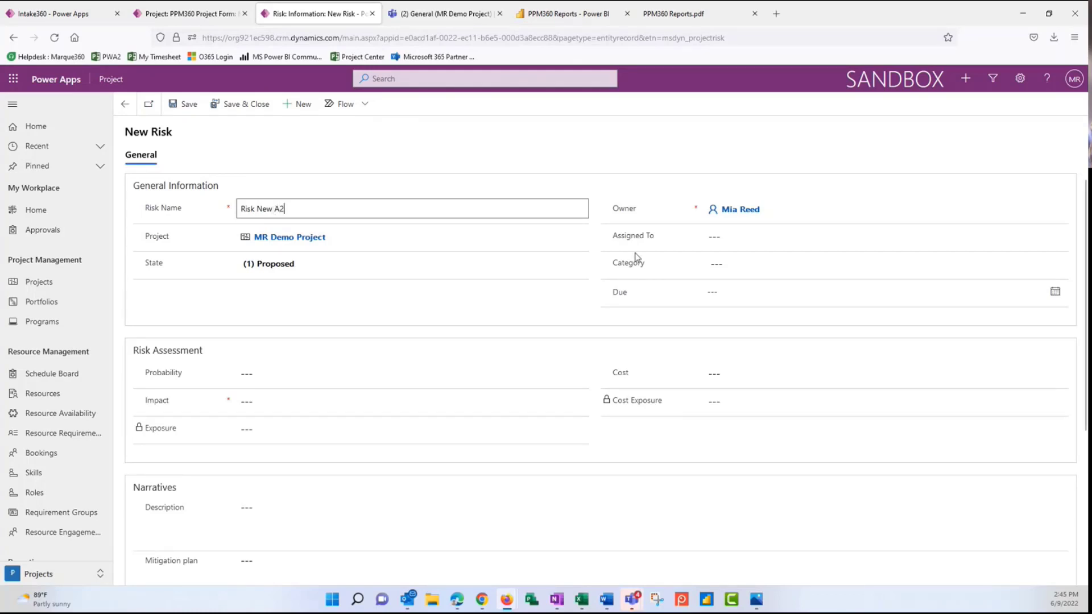
left_click(735, 239)
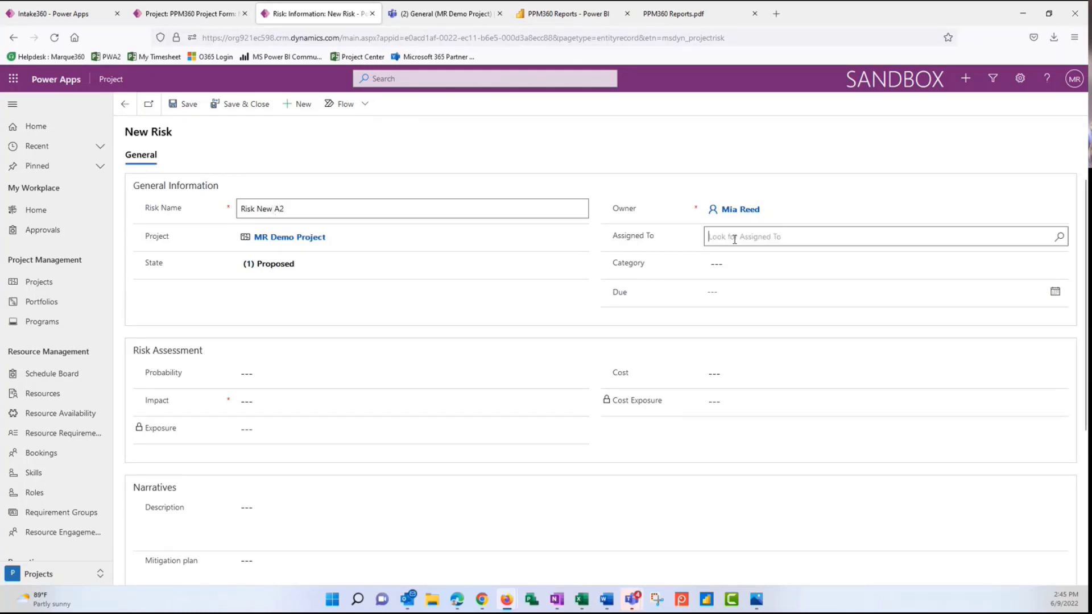
type("mia")
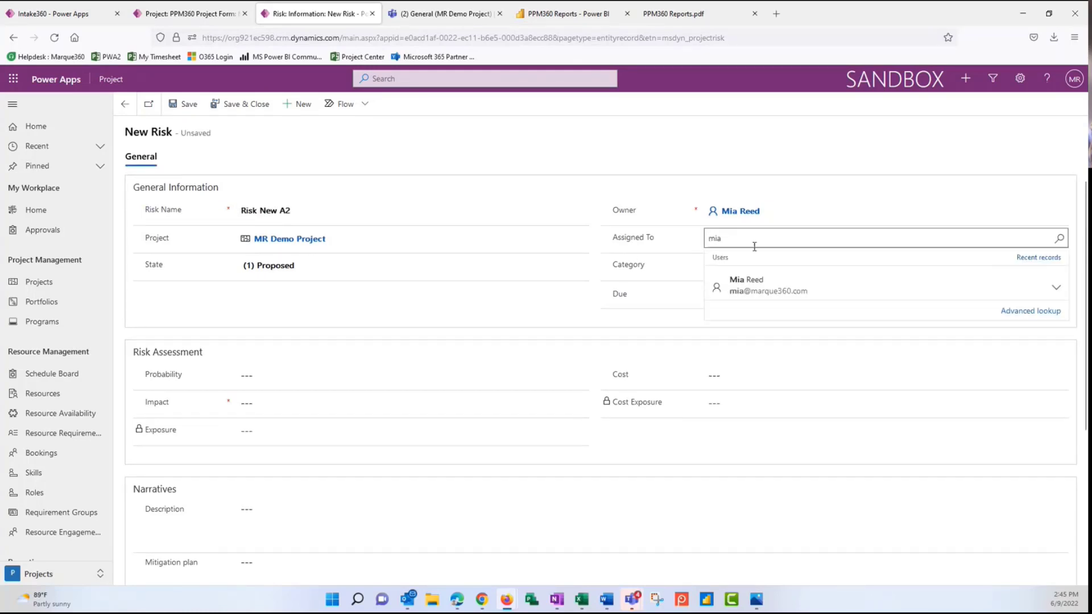
left_click(771, 290)
Step: Set the new risk's category to Change, its due date to 6/23/2022 and its state to (2) Active
left_click(759, 272)
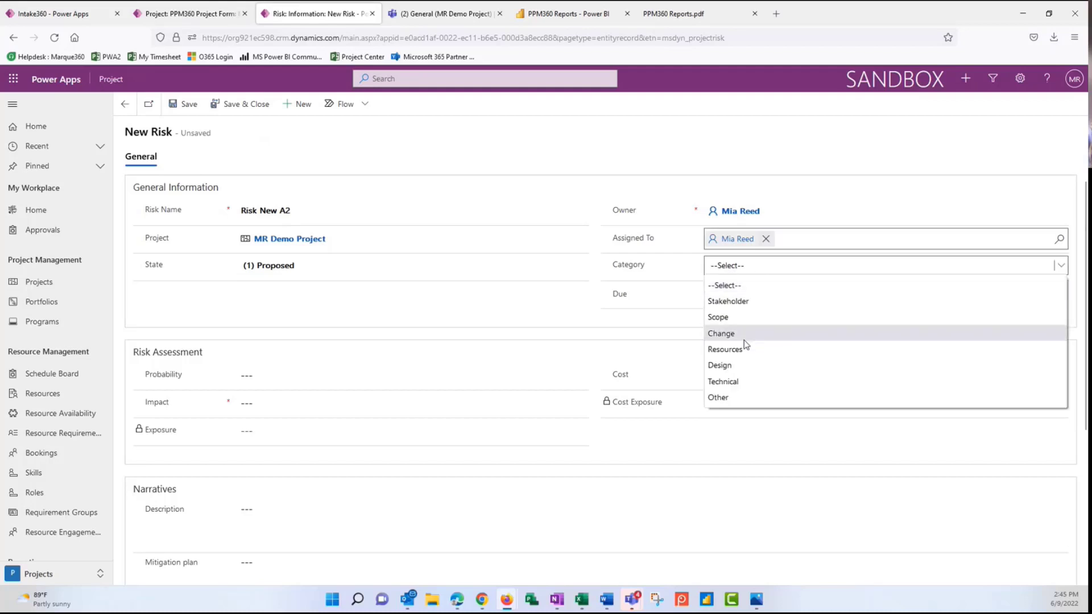
left_click(745, 332)
left_click(729, 296)
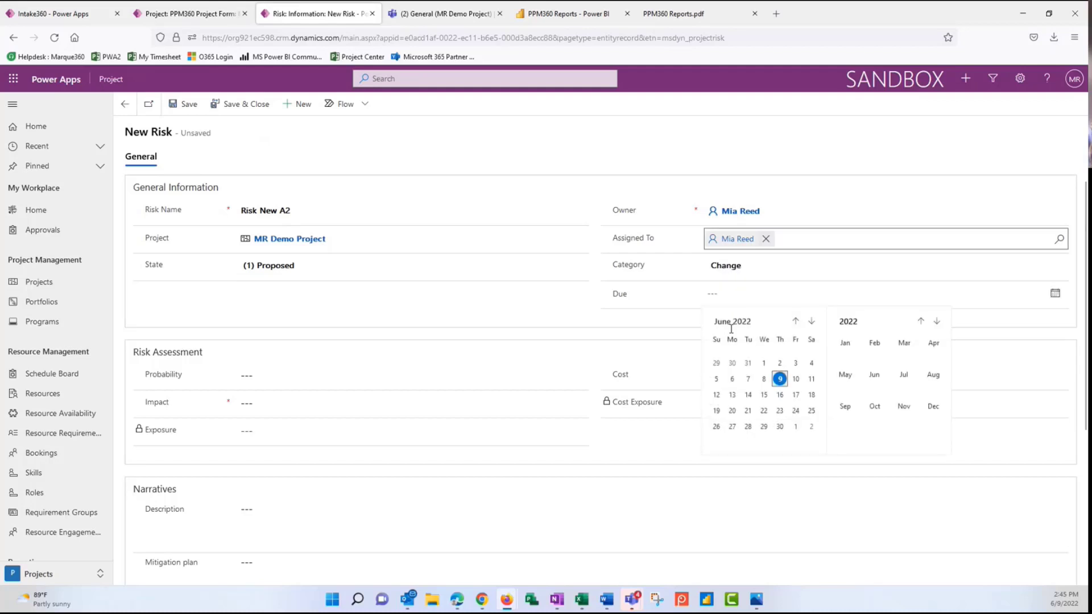
left_click(777, 412)
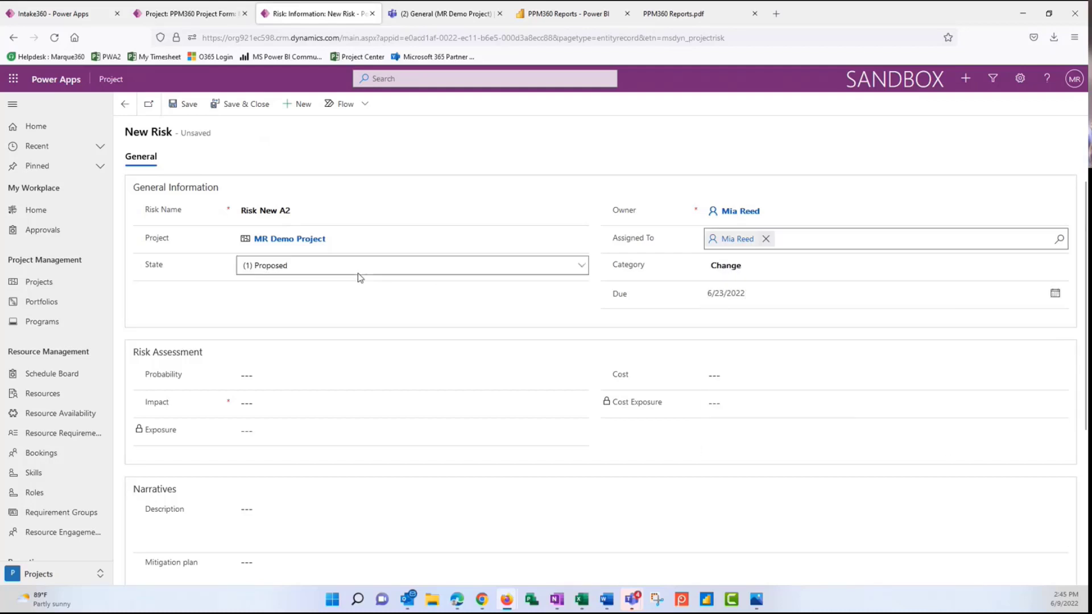
left_click(304, 269)
left_click(281, 317)
Step: Assess the risk with probability 75, impact 5 and cost 10000, and save the record
left_click(271, 375)
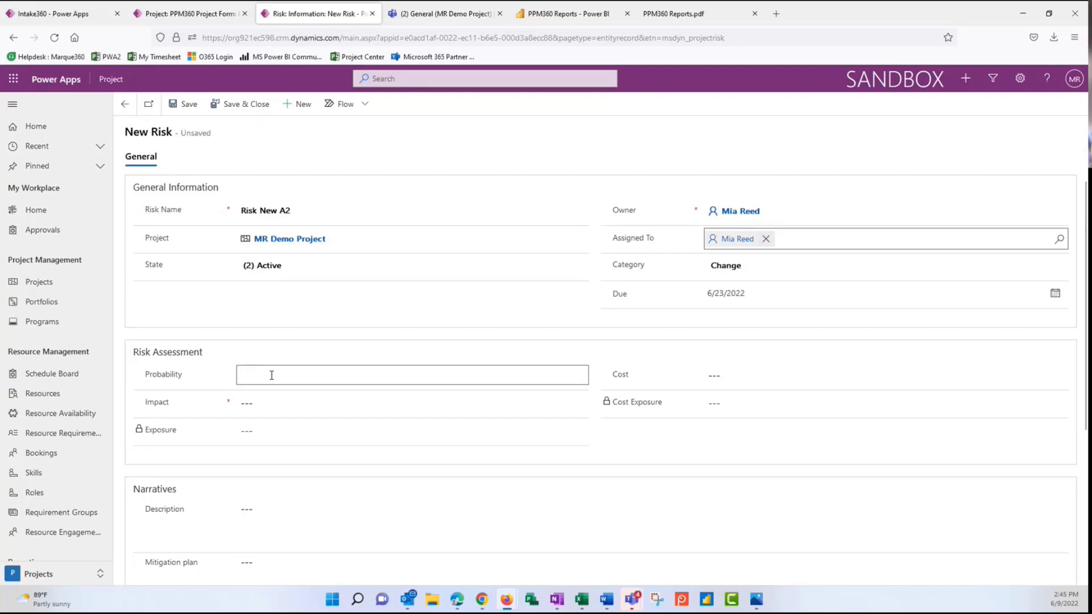
type("75")
left_click(270, 409)
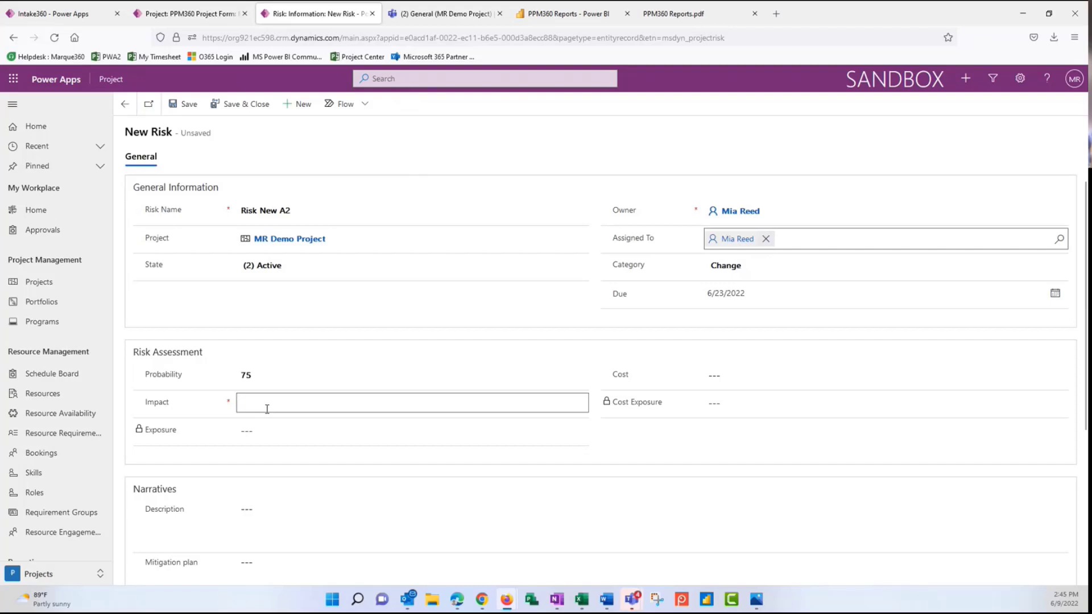
type("5")
left_click(743, 373)
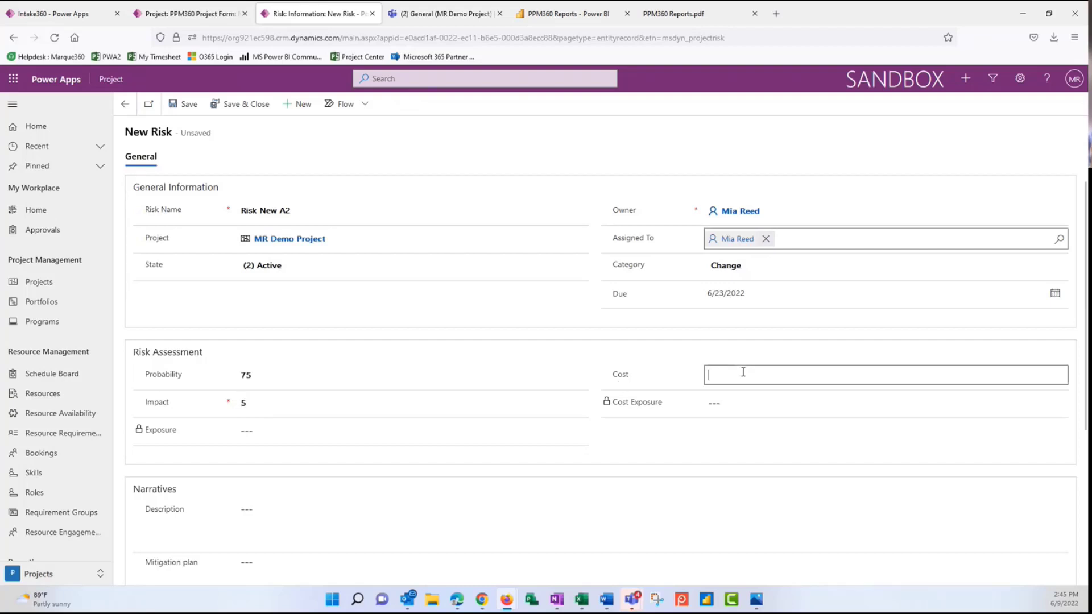
type("10000")
left_click(183, 114)
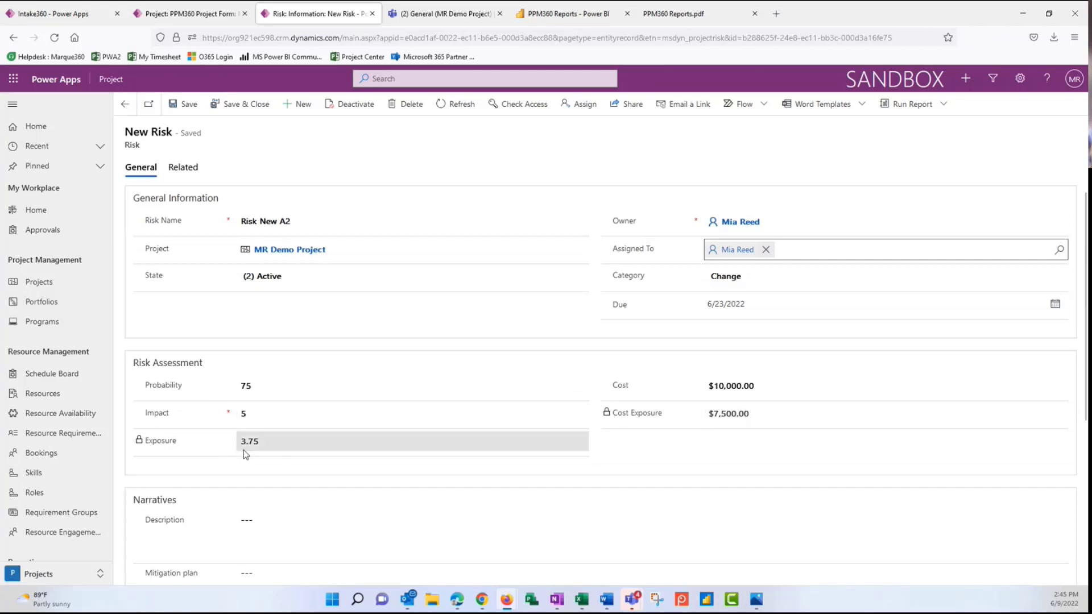
Step: Fill the risk's description, mitigation plan and contingency plan with "Proin pharetra nonummy pede. Mauris et orci.", and save and close it
scroll(251, 476, "down", 3)
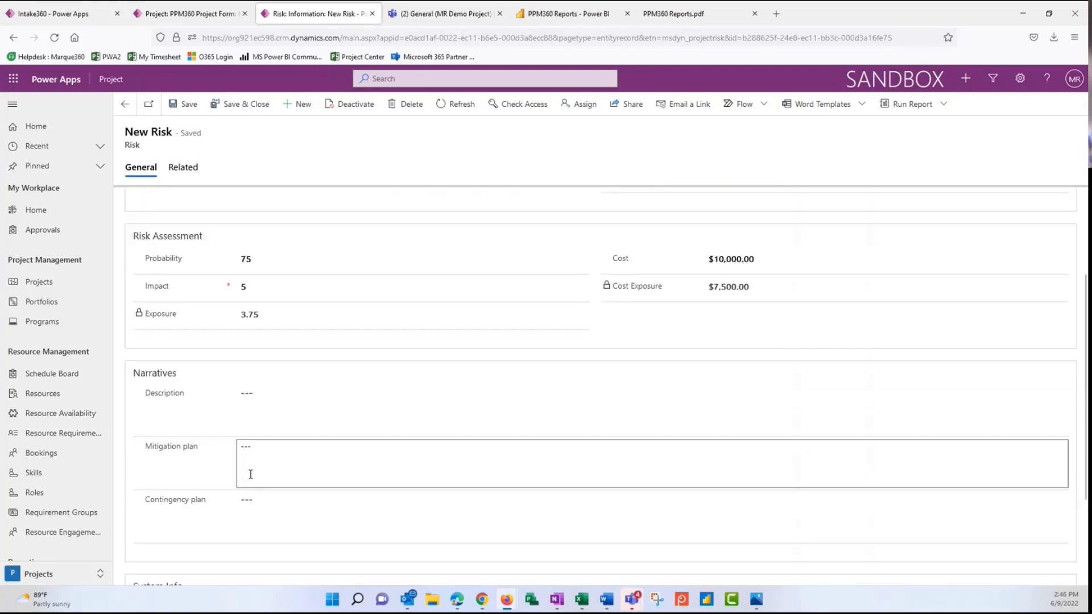
left_click(272, 347)
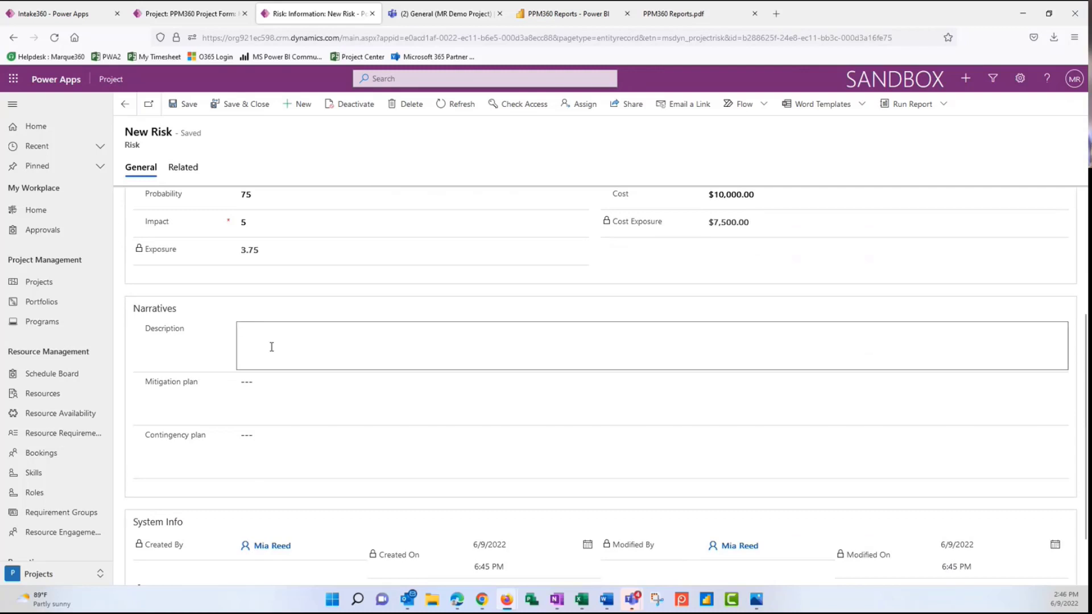
type("Proin pharetra nonummy pede. Mauris et orci.")
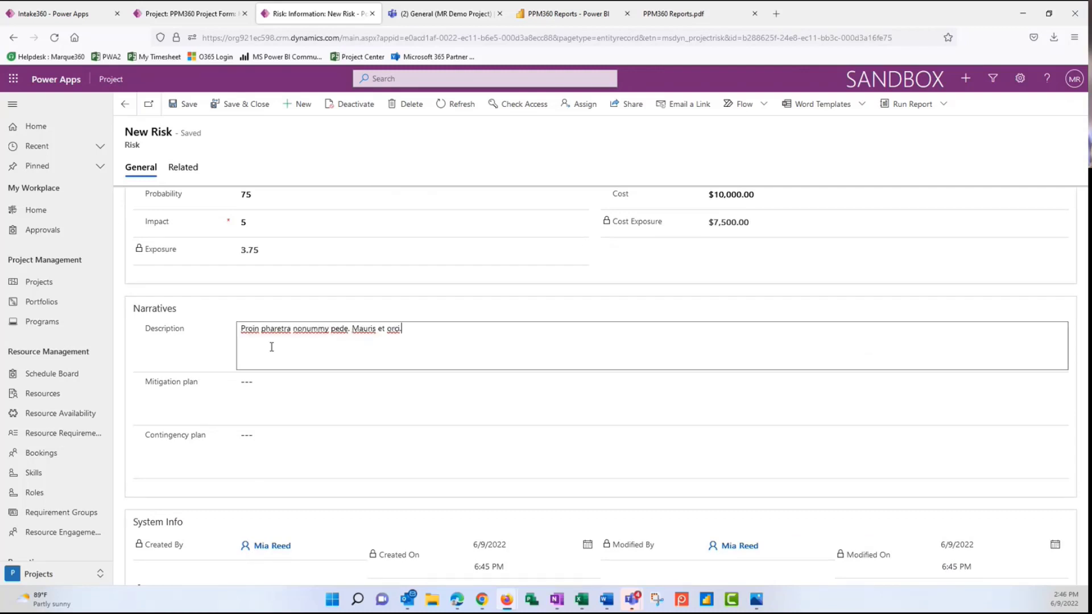
left_click(278, 395)
type("Proin pharetra nonummy pede. Mauris et orci.")
left_click(280, 455)
type("Proin pharetra nonummy pede. Mauris et orci.")
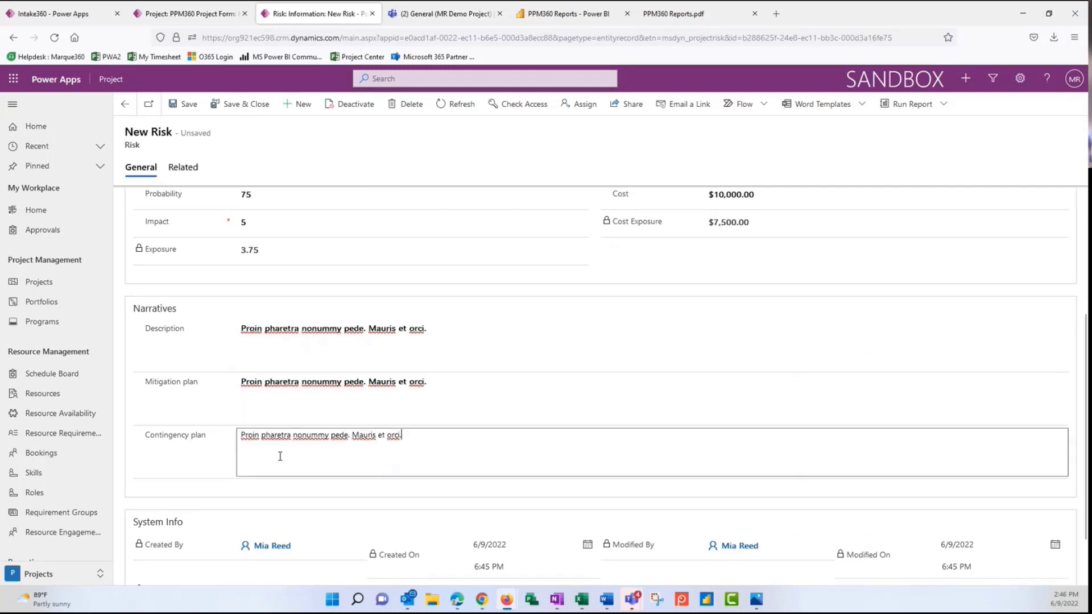
scroll(281, 462, "down", 1)
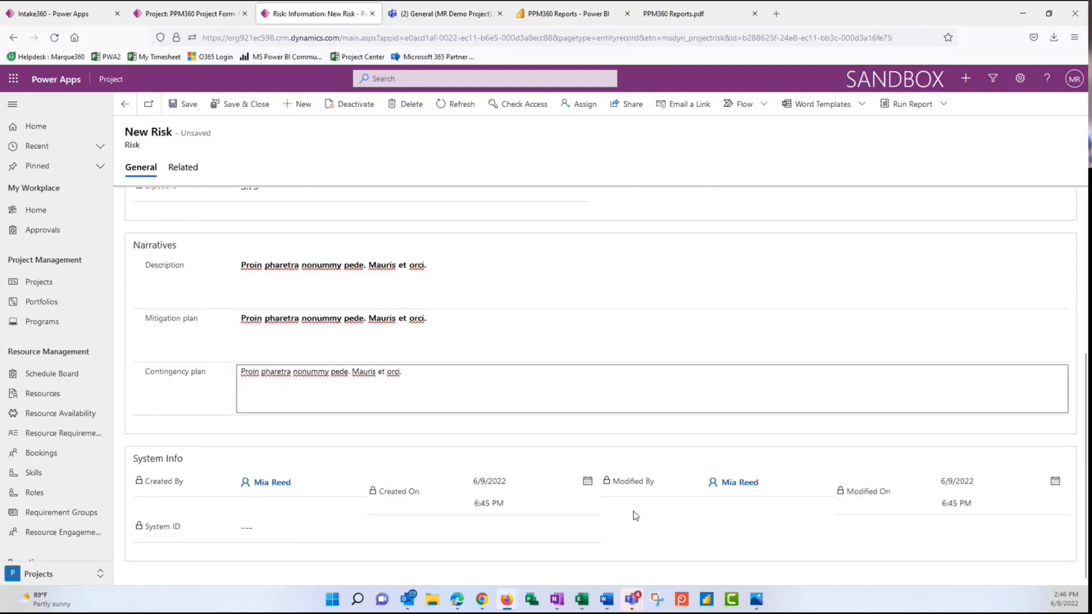
scroll(309, 521, "up", 4)
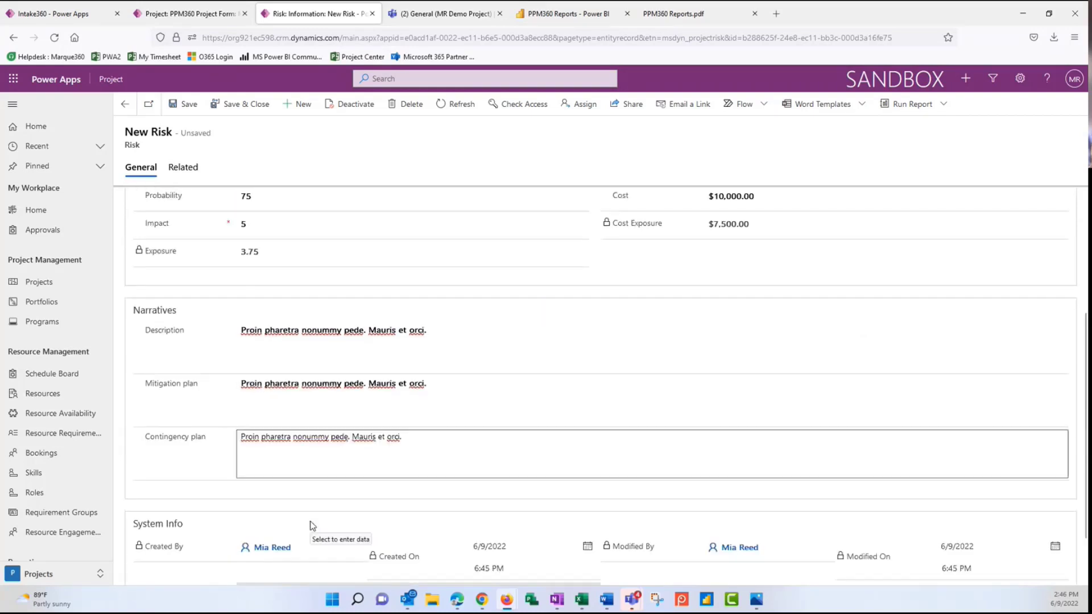
left_click(251, 114)
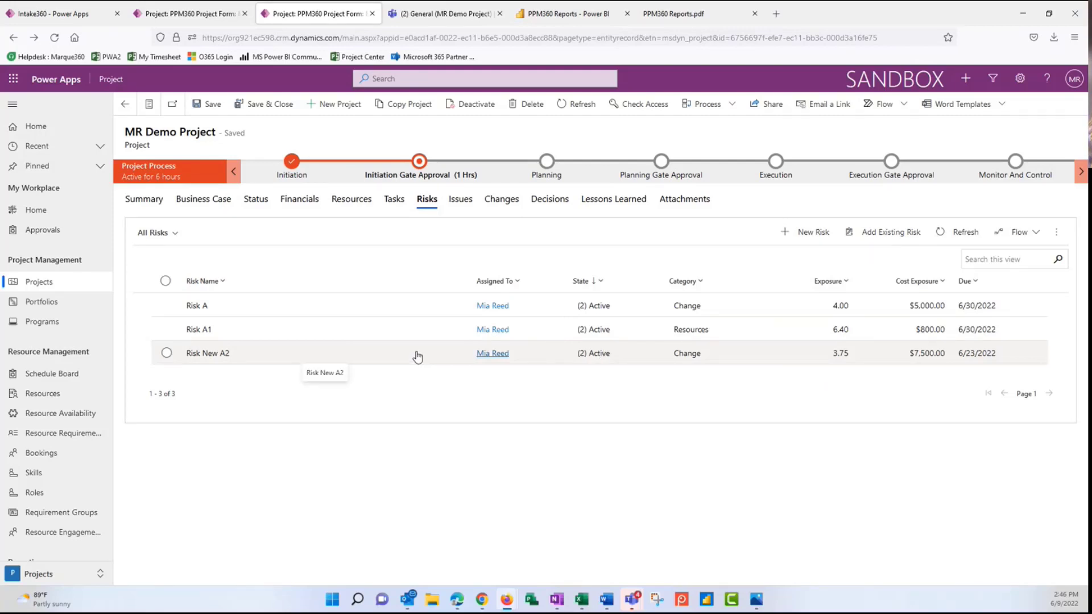
Step: Review the issues of MR Demo Project and the blank new issue form, and show the project's changes
left_click(461, 199)
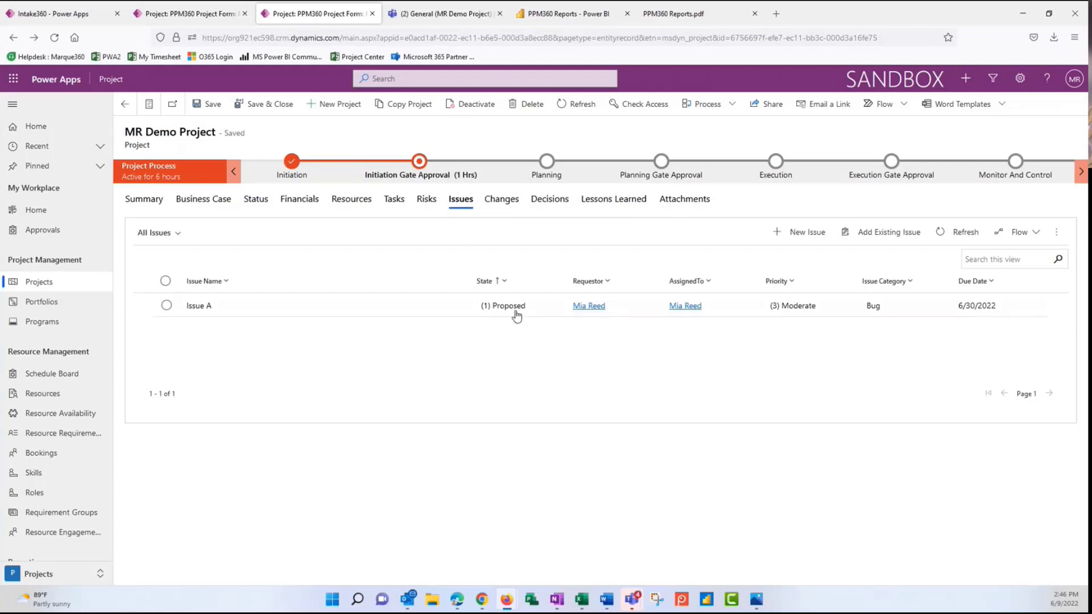
left_click(807, 233)
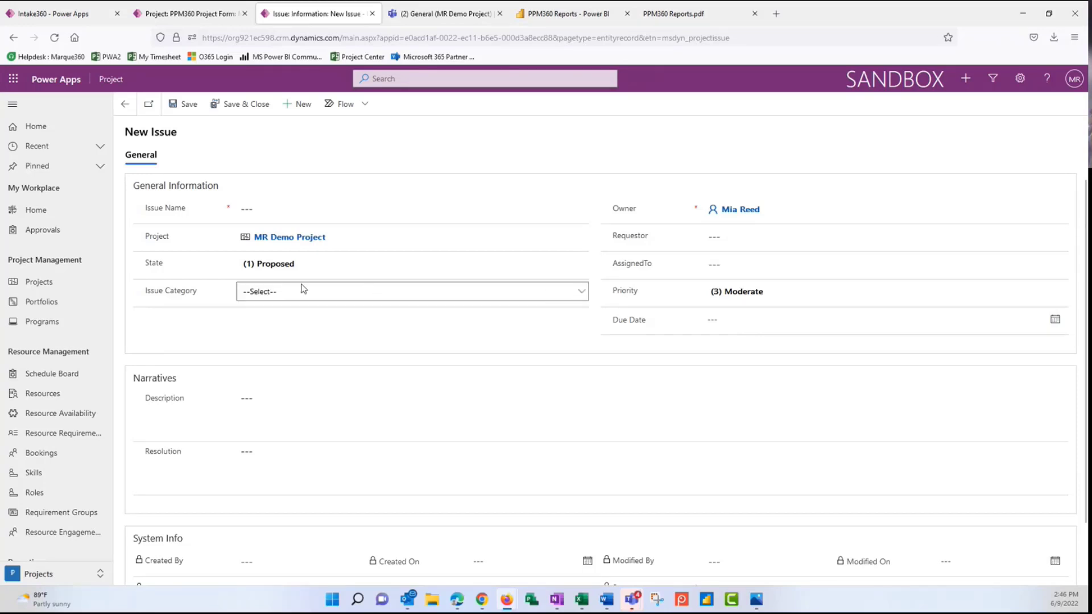
left_click(125, 105)
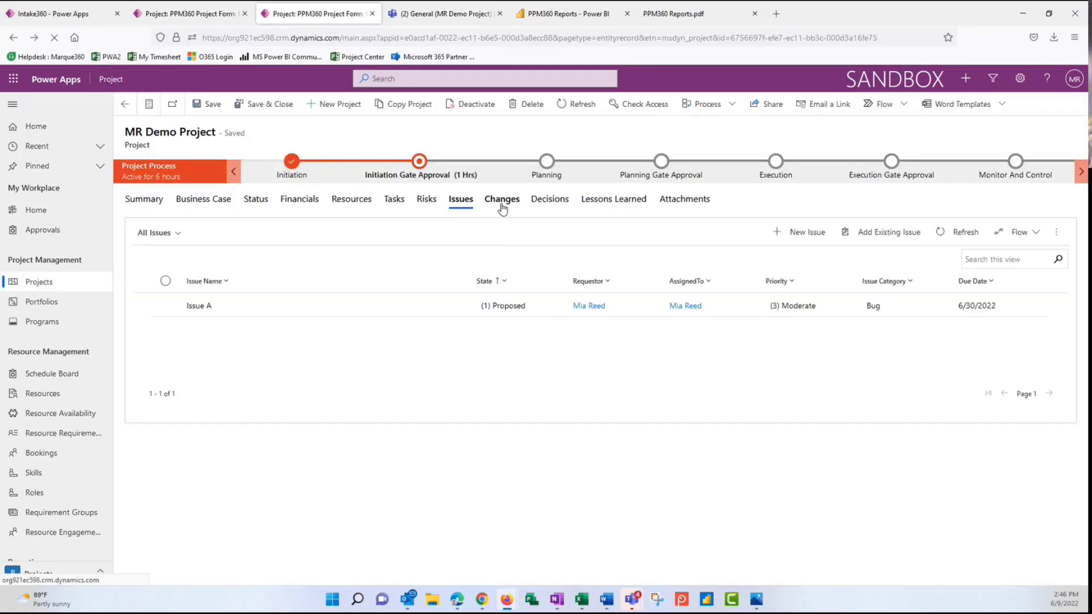
left_click(502, 203)
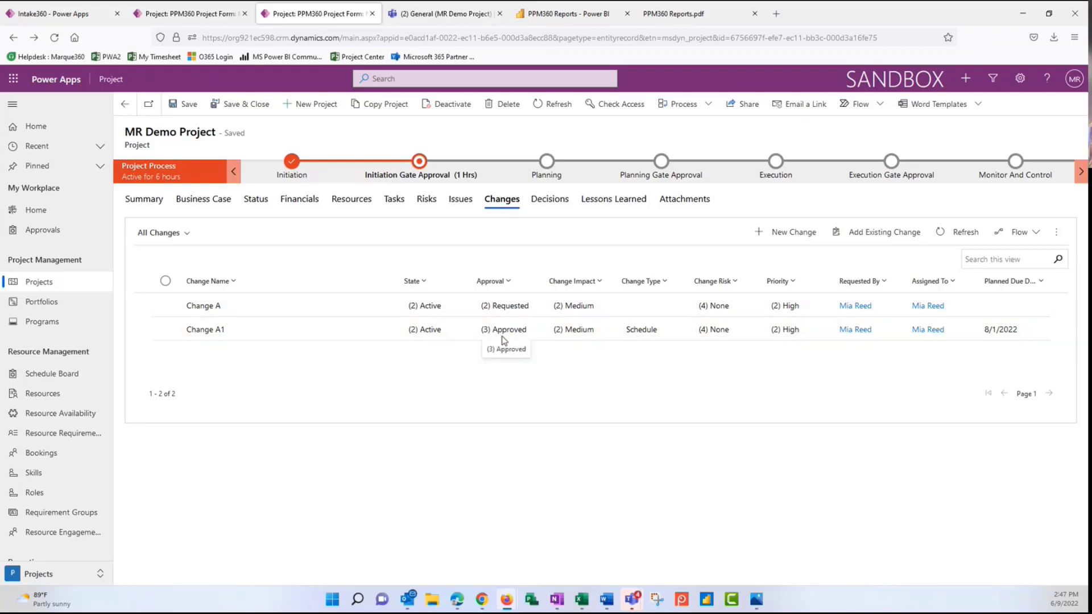
left_click(792, 235)
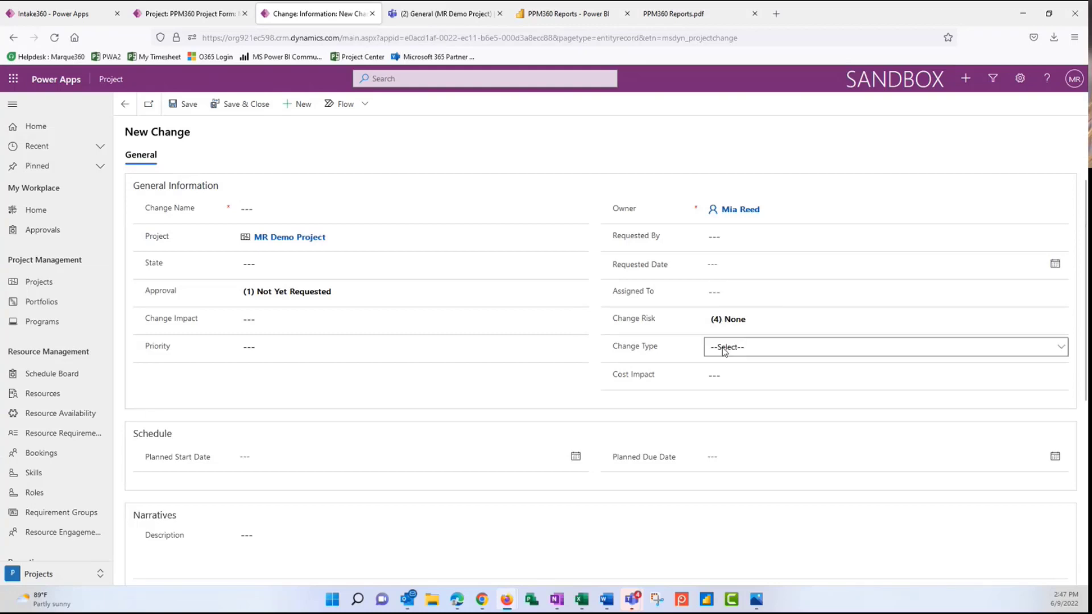
left_click(724, 351)
left_click(726, 397)
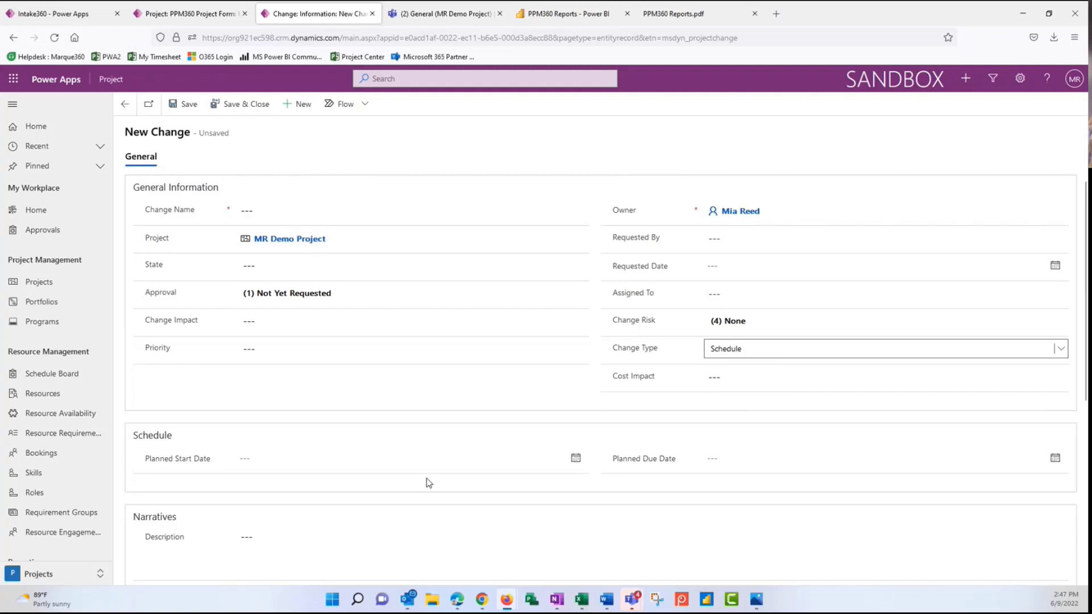
scroll(427, 478, "down", 3)
scroll(427, 478, "down", 1)
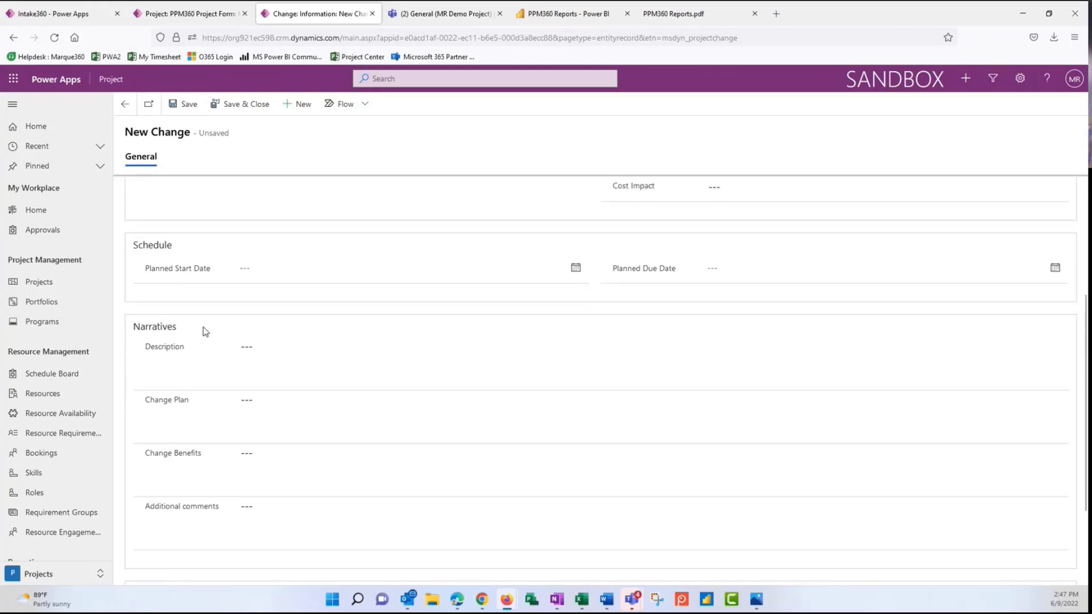
scroll(203, 326, "up", 4)
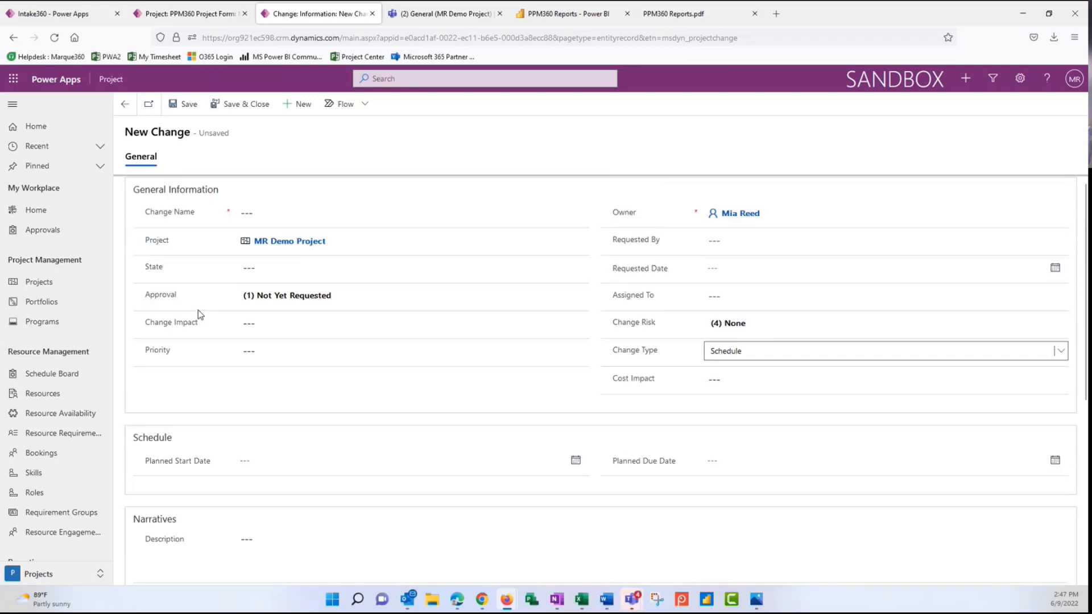
left_click(128, 105)
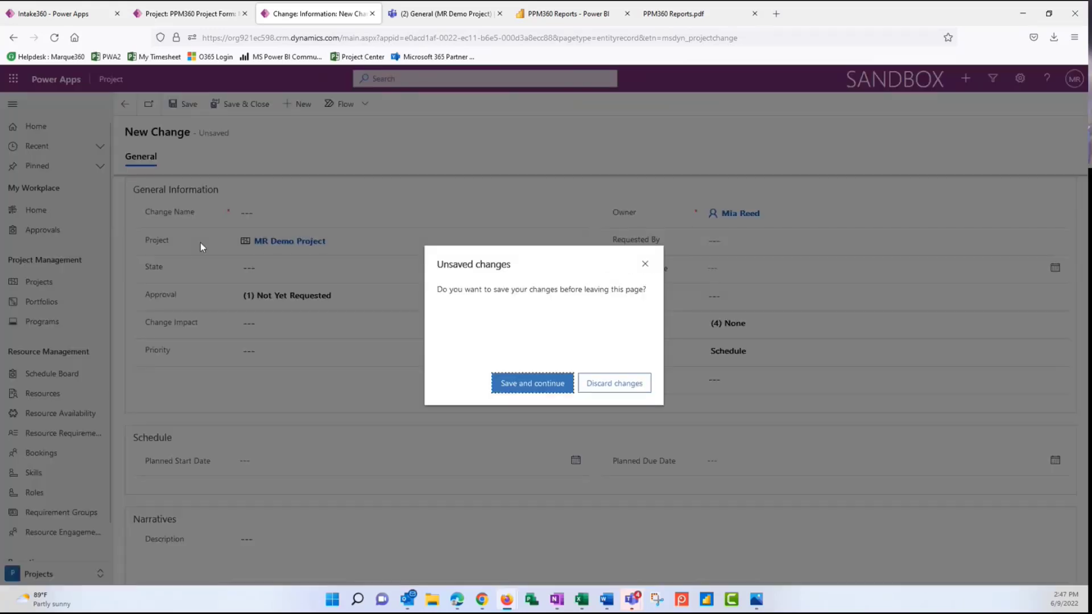
left_click(598, 383)
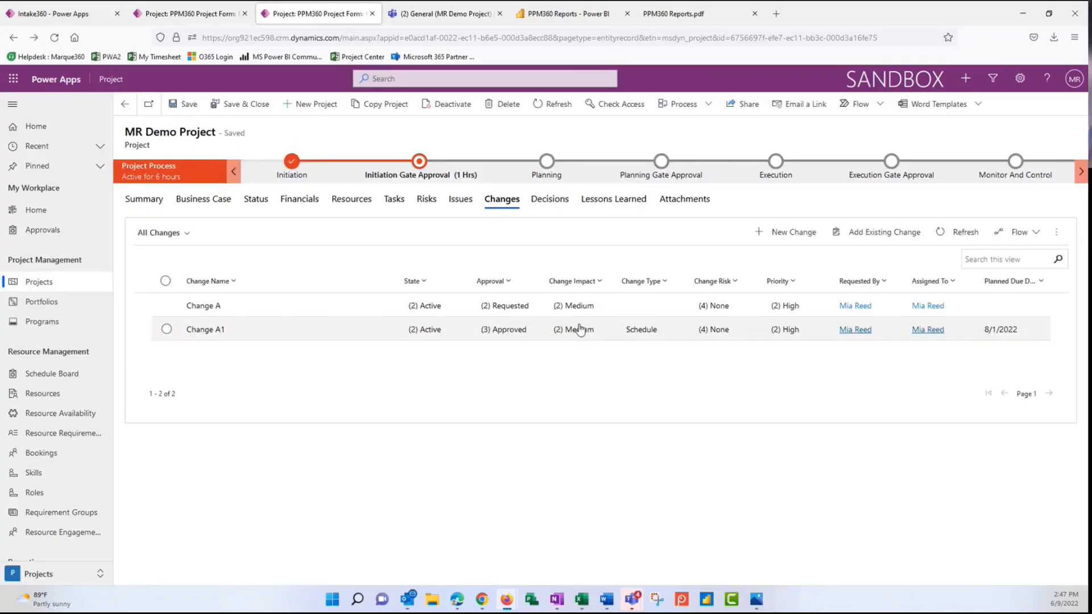
Step: Review the project's decisions and the details of Decision A, and return to the decisions list
left_click(557, 205)
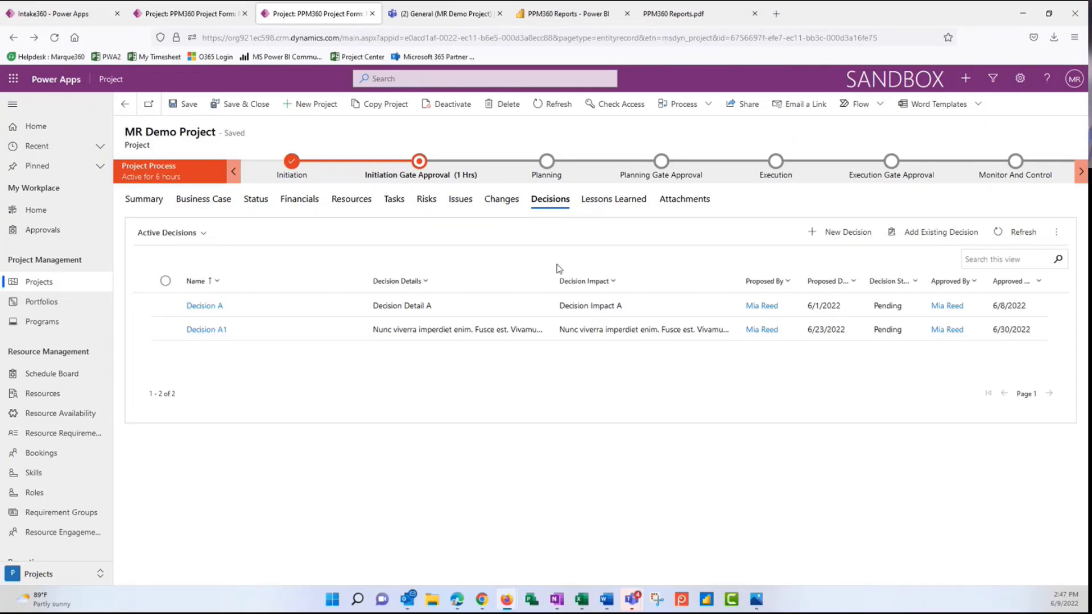
left_click(208, 309)
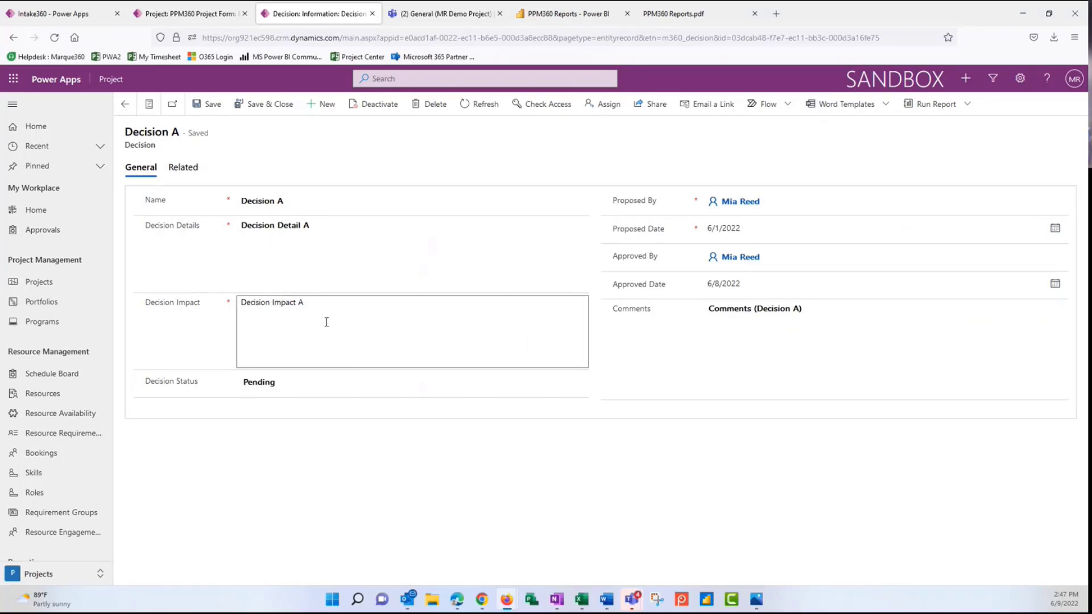
left_click(125, 105)
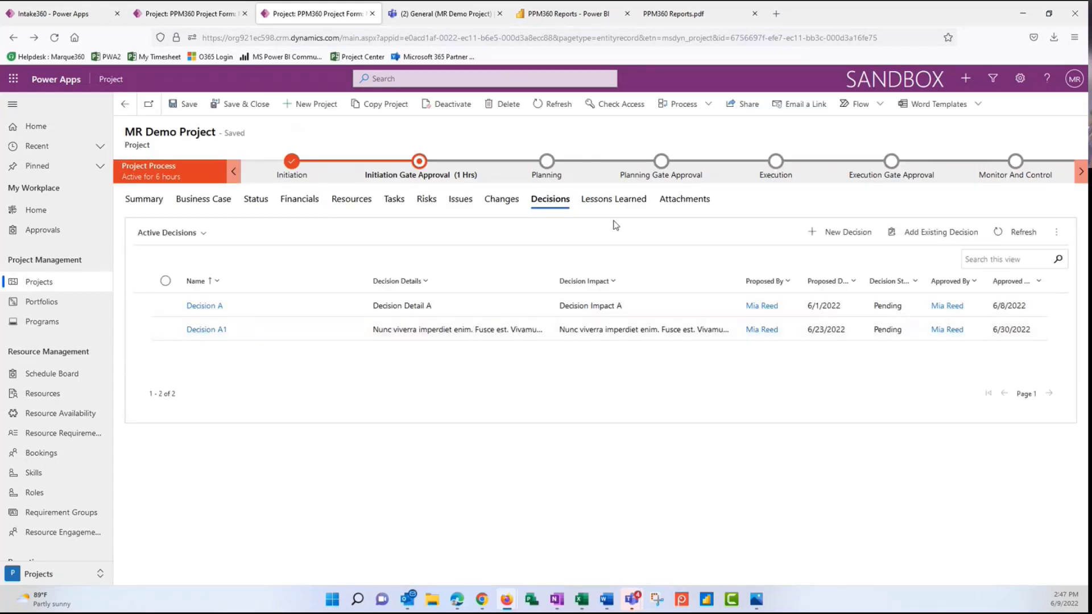
Step: Show the project's lessons learned, and examine the description, recommendations and knowledge area of Lesson Learned A1
left_click(620, 208)
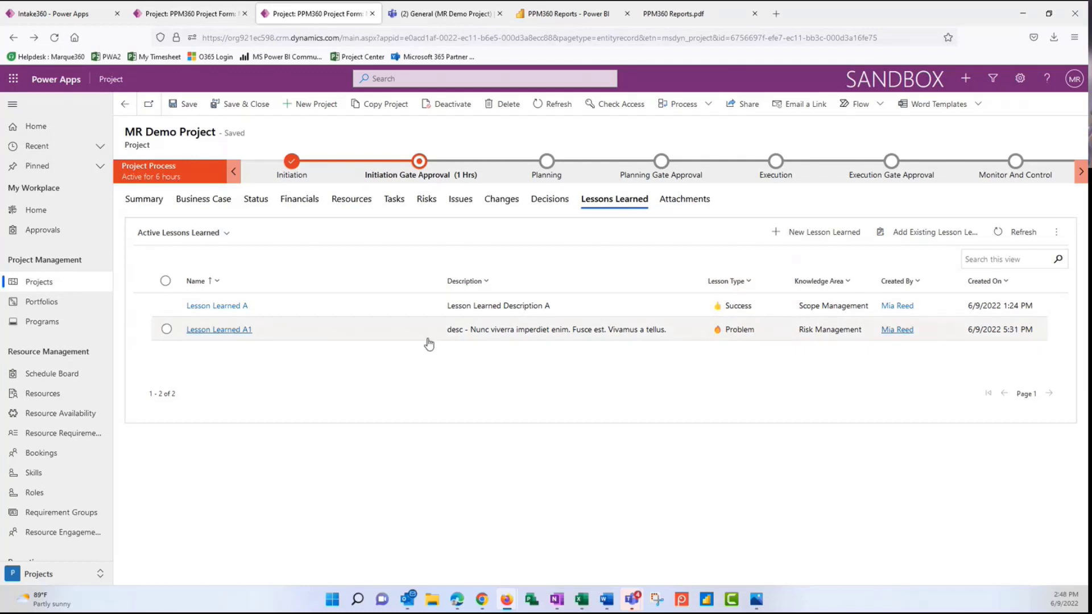
left_click(235, 335)
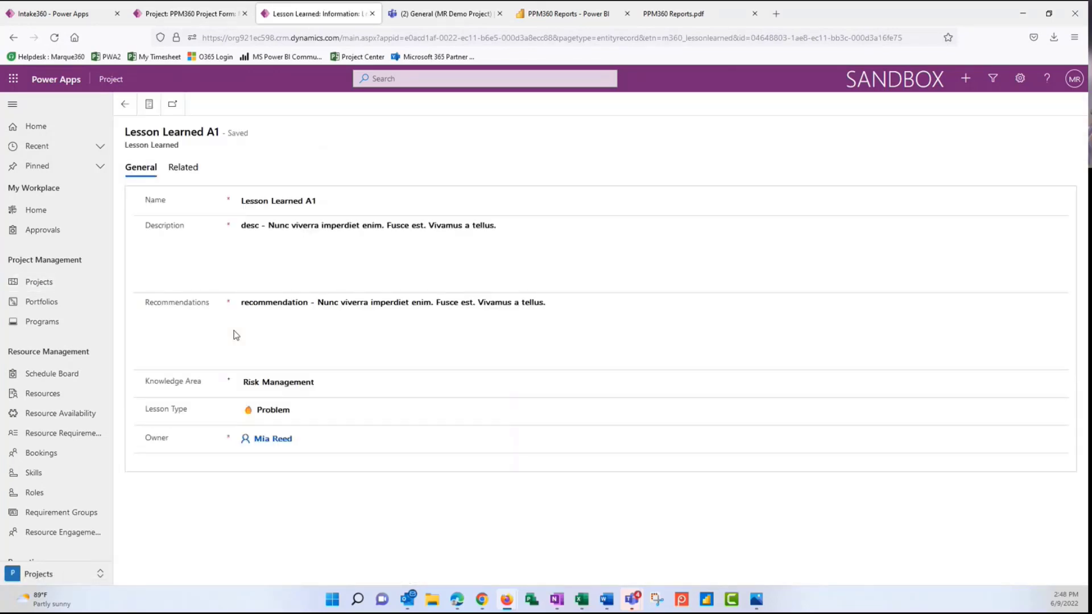
left_click(286, 248)
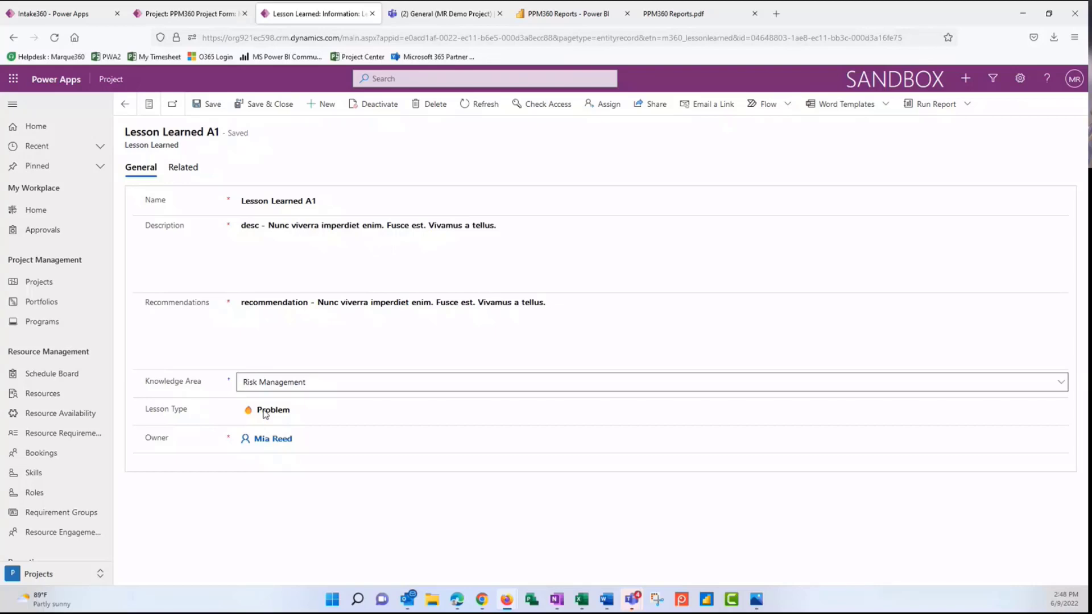
Step: Return to the lessons learned list, switch to Microsoft Teams, and show the Project Details in Modern Work Management 01's General channel
key("alt+Left")
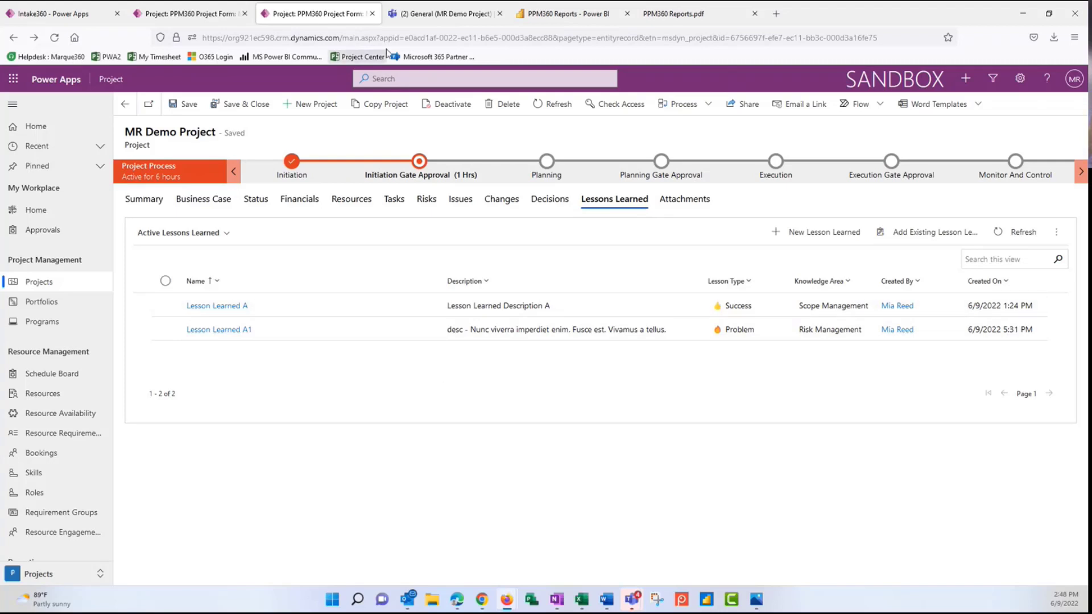
left_click(411, 17)
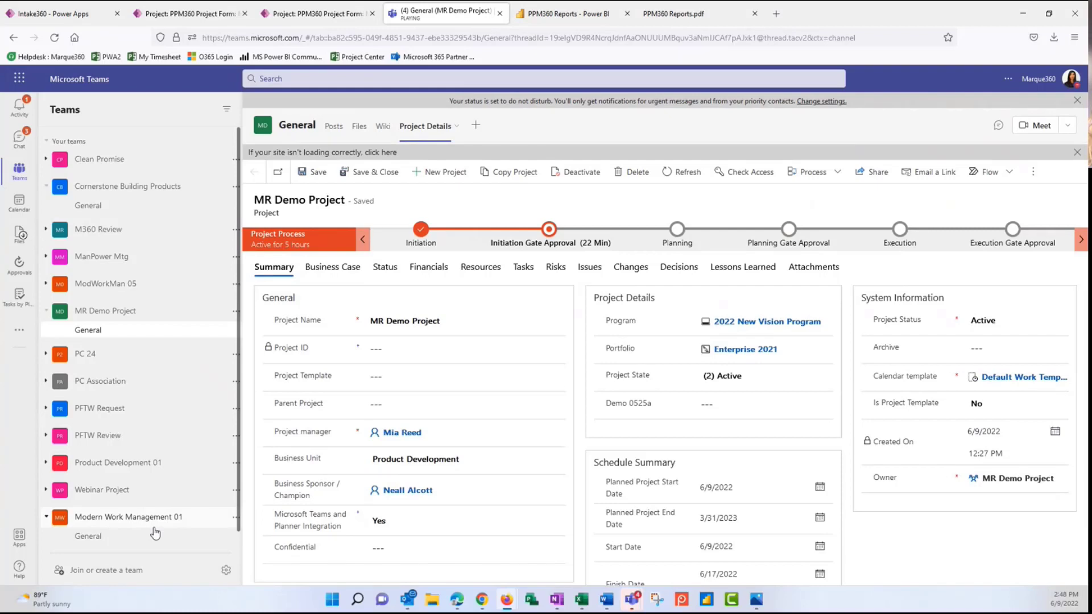
left_click(106, 538)
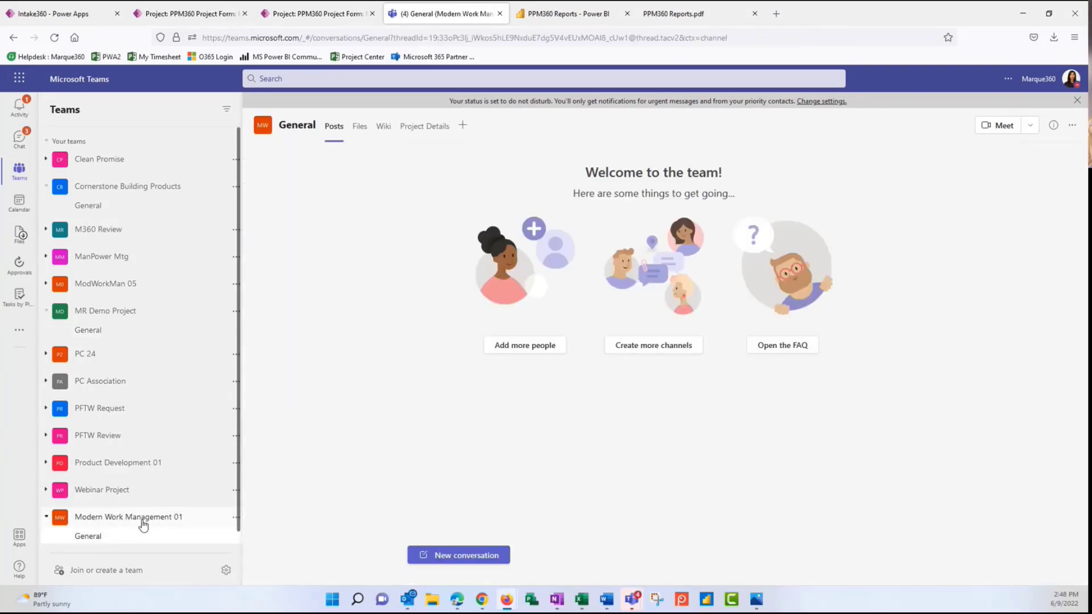
left_click(424, 127)
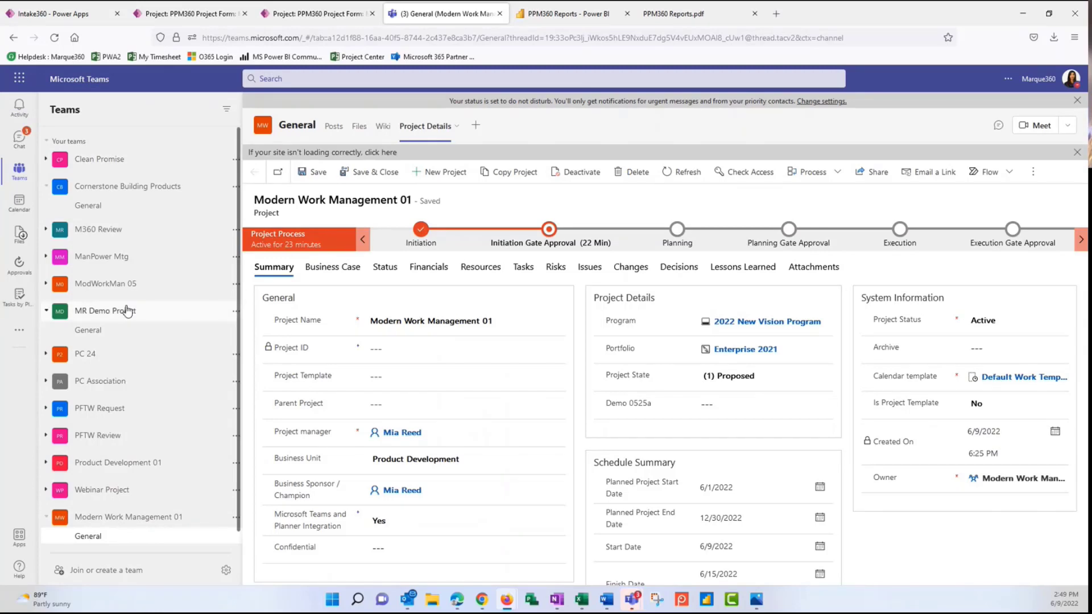
left_click(47, 311)
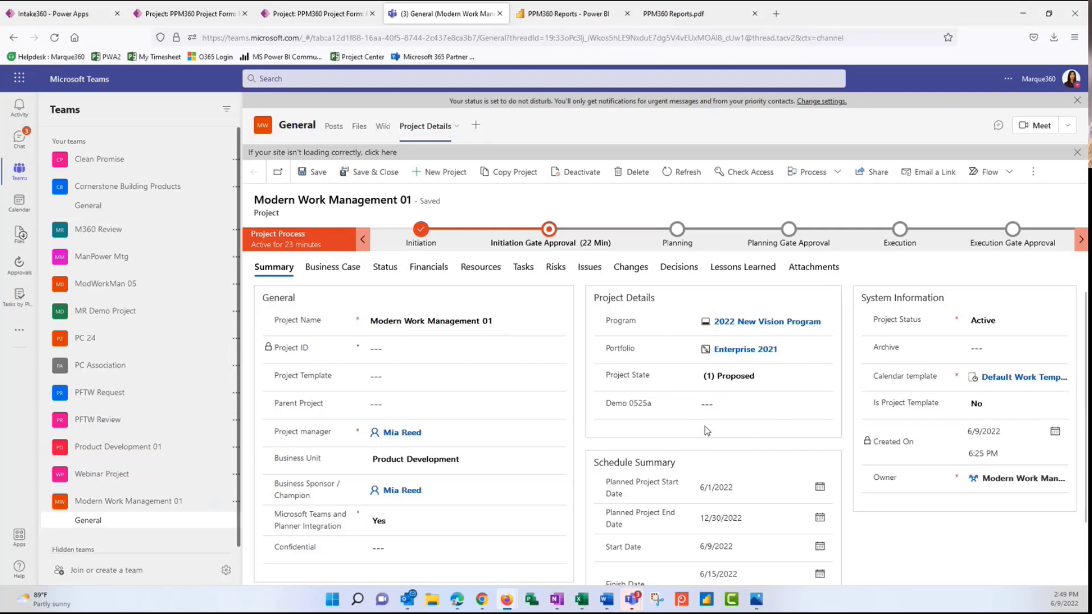
Step: Review the business case and task list of Modern Work Management 01, and show its tasks as a board
left_click(363, 276)
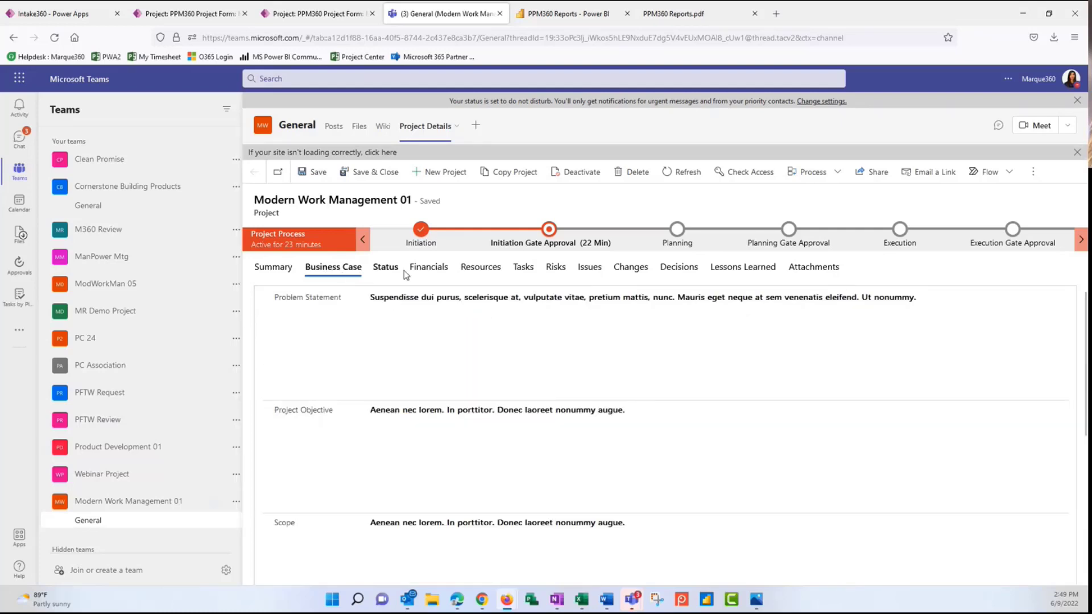
left_click(521, 272)
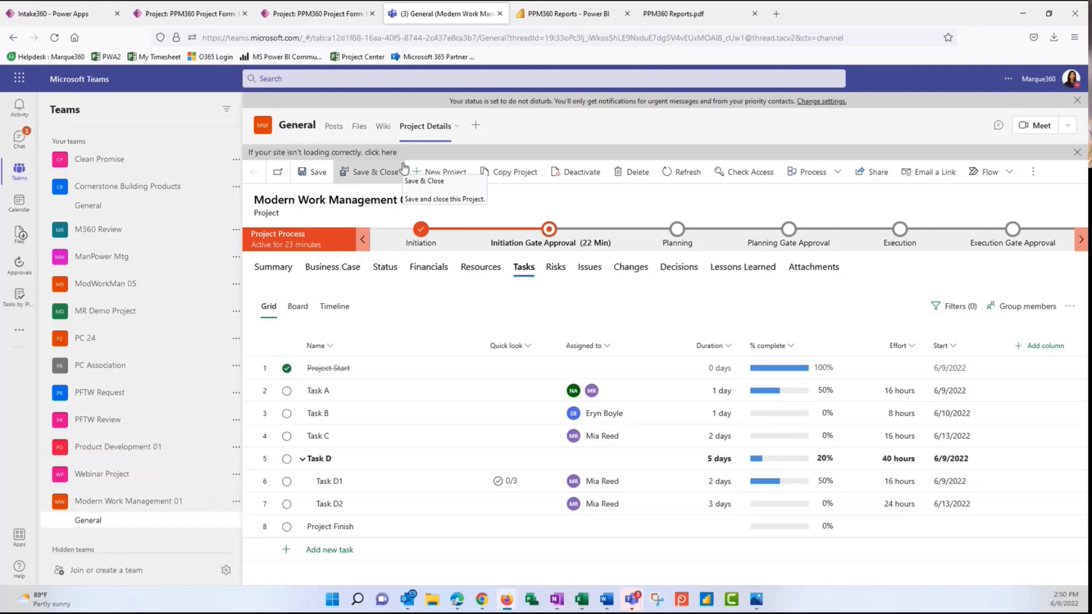
left_click(298, 307)
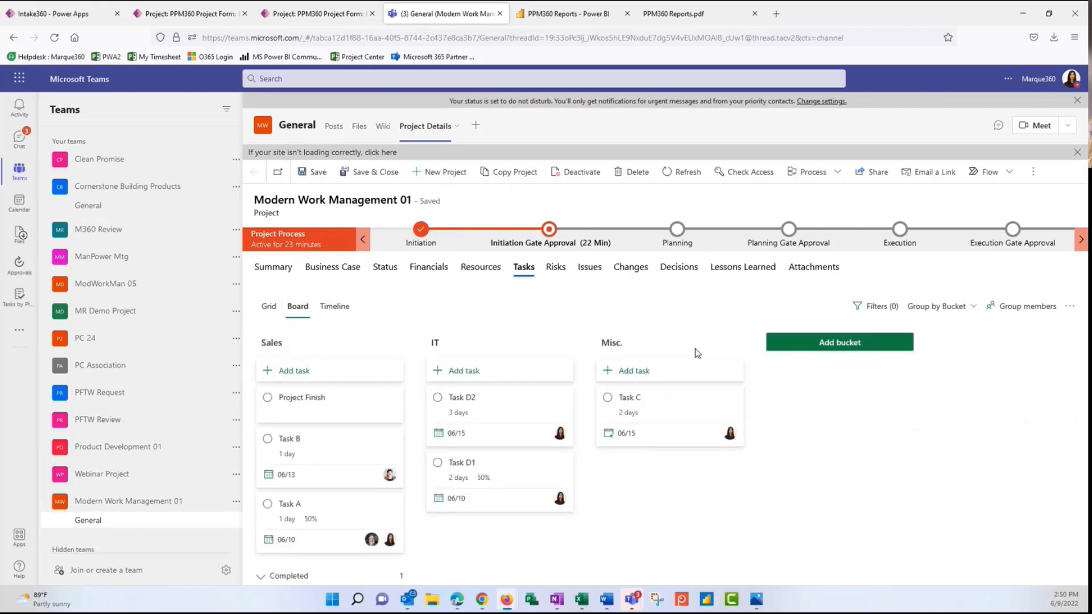
Step: Group the task board by Progress, move Task B to In progress and Task C to Completed, and return to the project summary
left_click(933, 307)
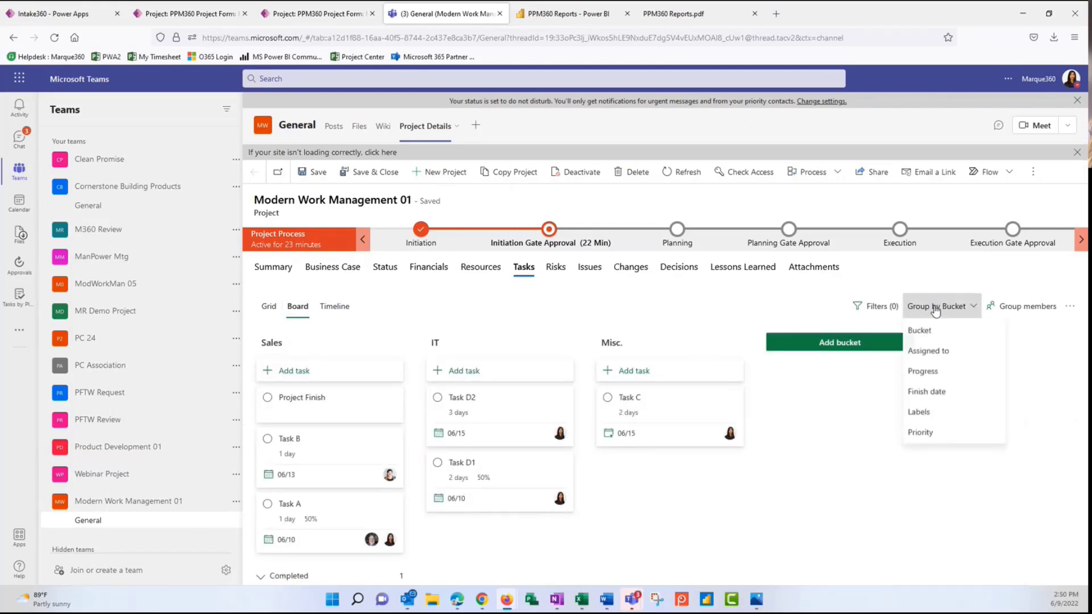
left_click(925, 371)
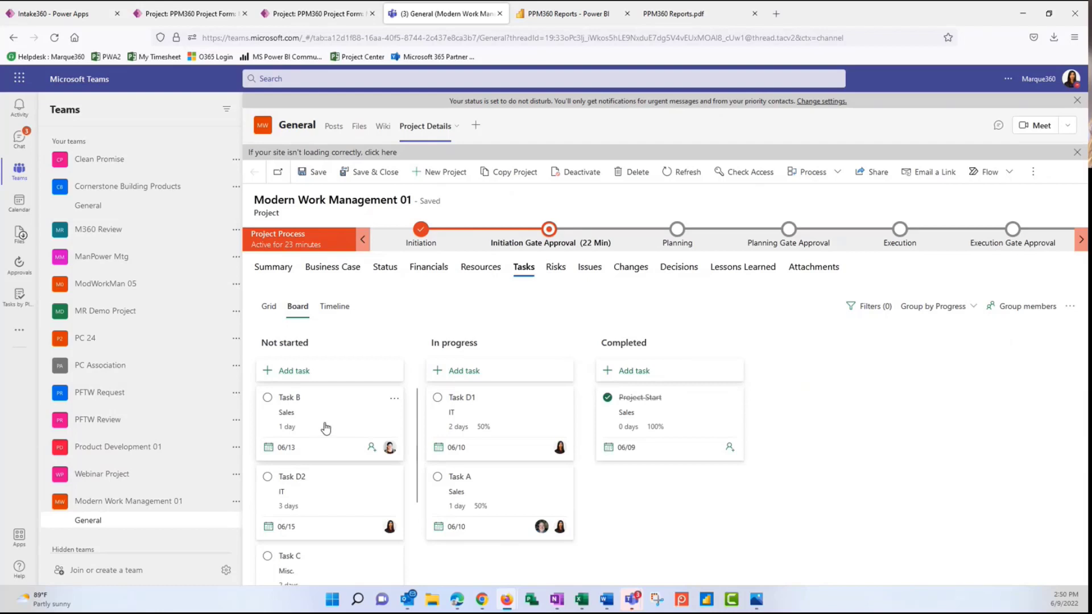
left_click_drag(319, 426, 444, 466)
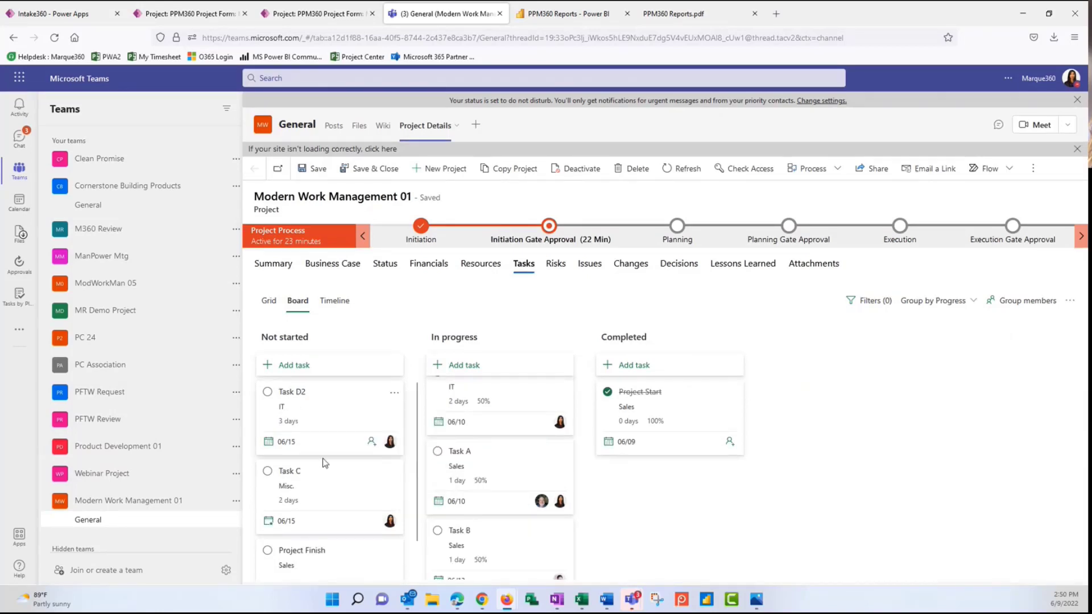
left_click_drag(322, 460, 638, 476)
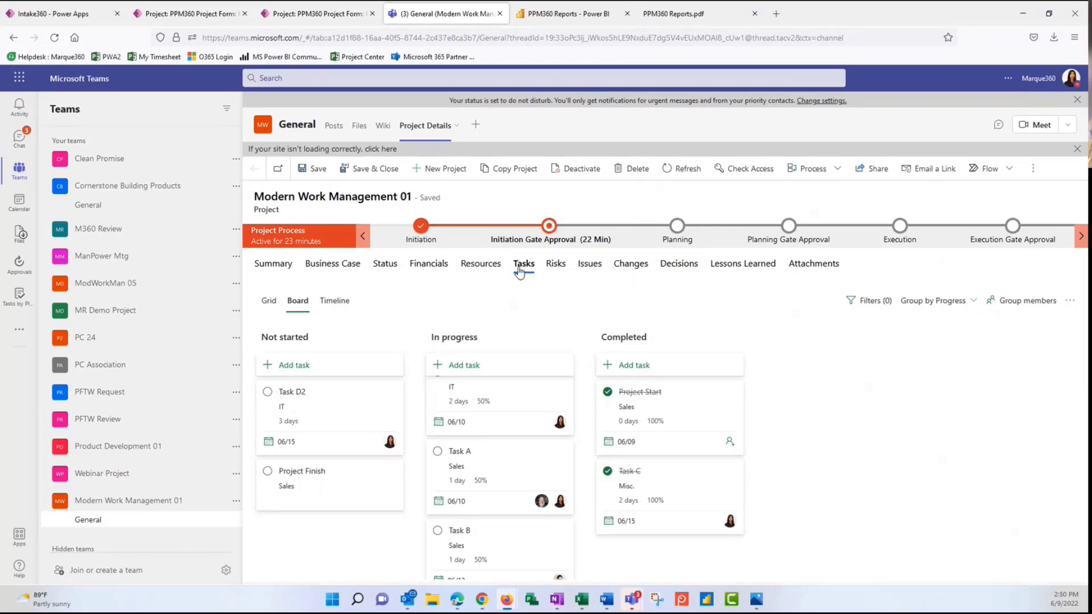
left_click(282, 265)
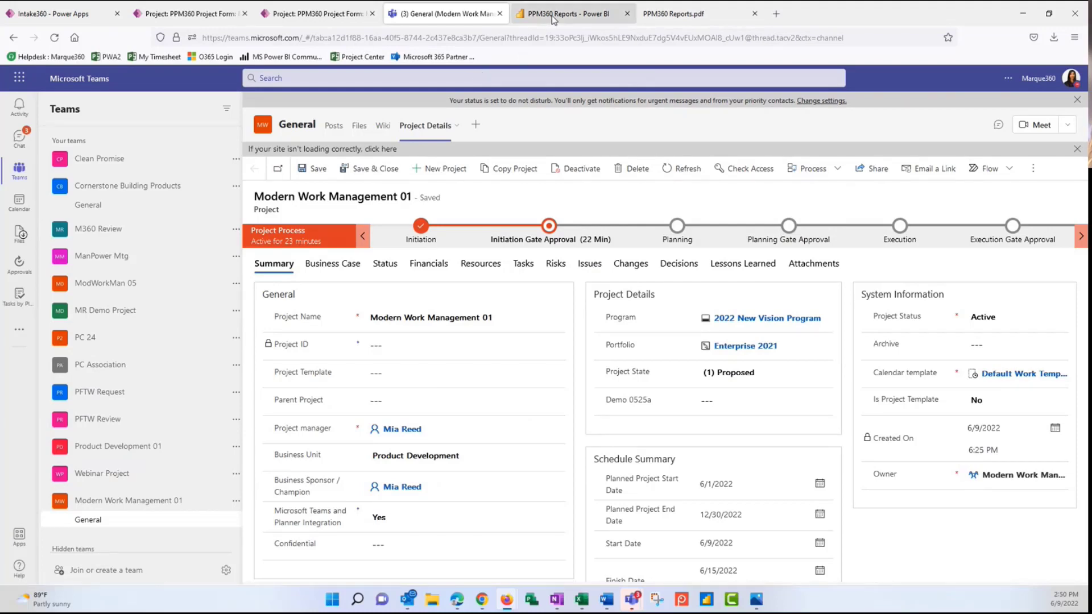
Step: Switch to PPM360 Reports in Power BI and compare its Intake Dashboard with the Intake360 request list and PPM360 Reports.pdf
left_click(592, 15)
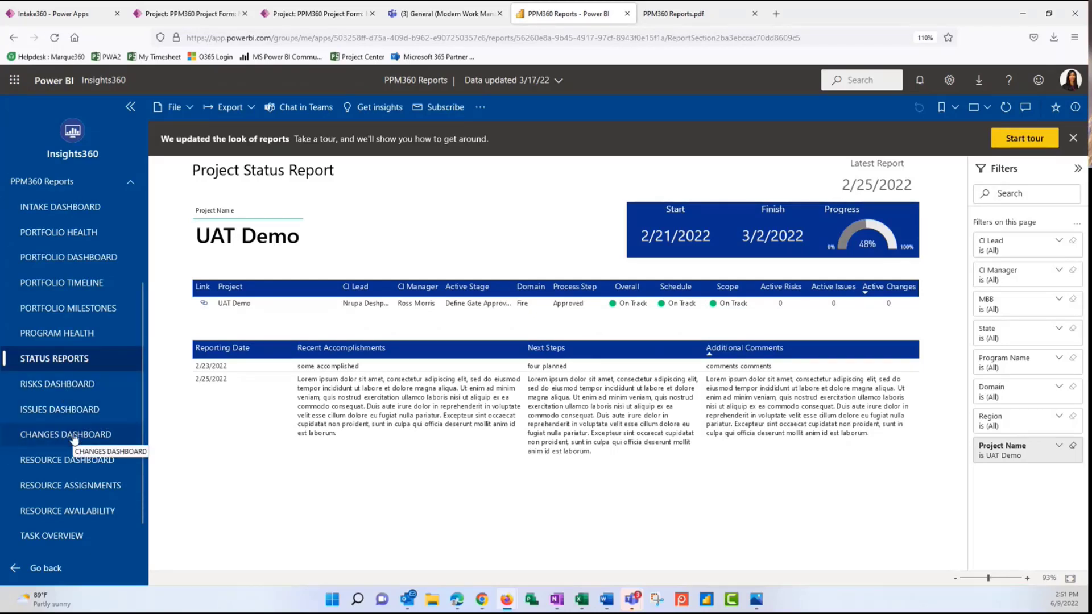
left_click(78, 208)
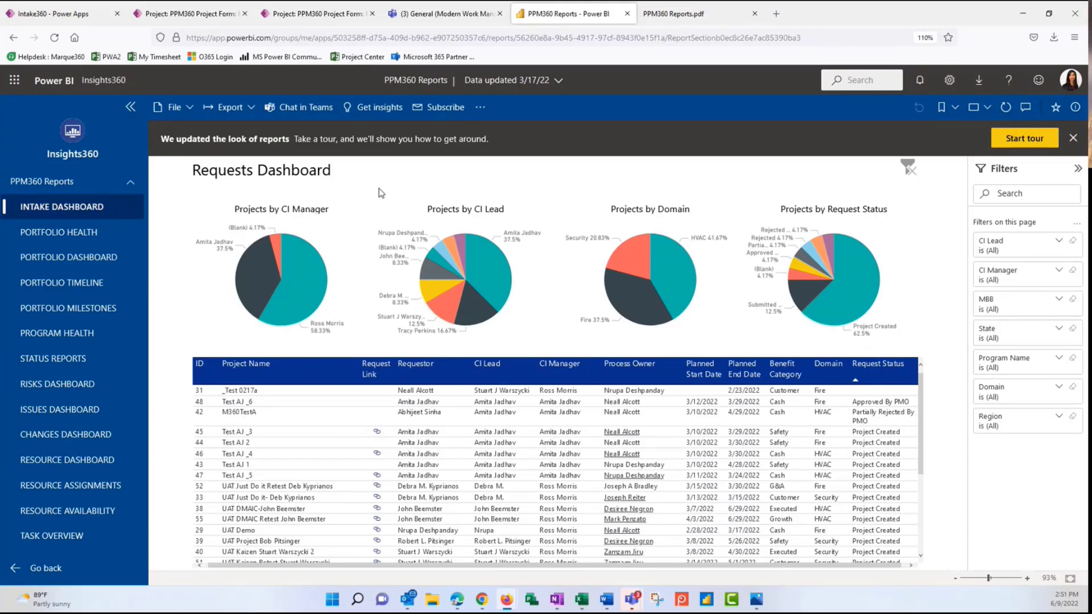
left_click(90, 15)
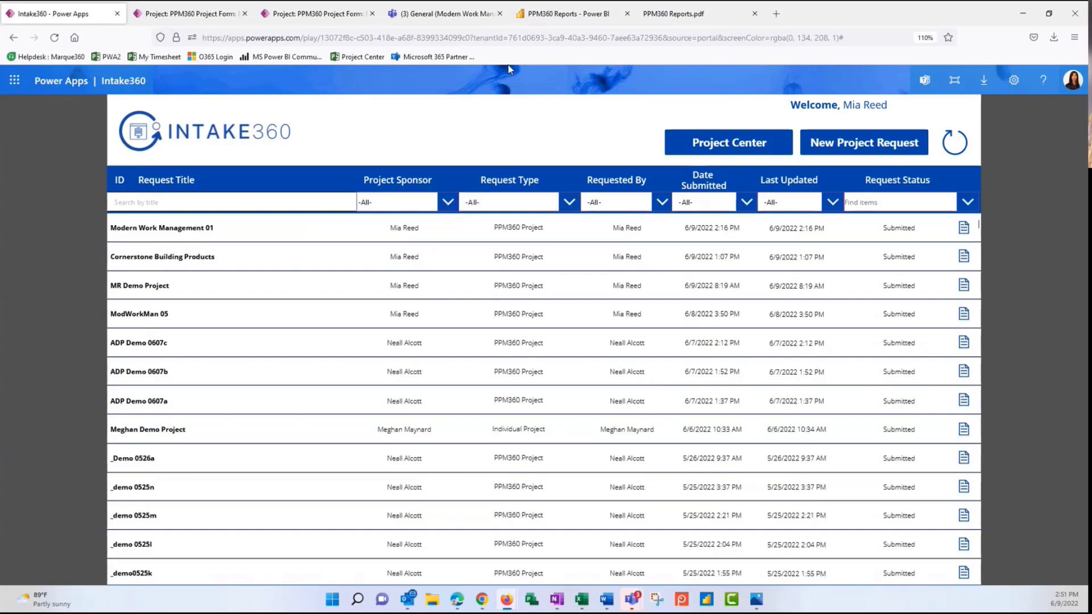
left_click(660, 14)
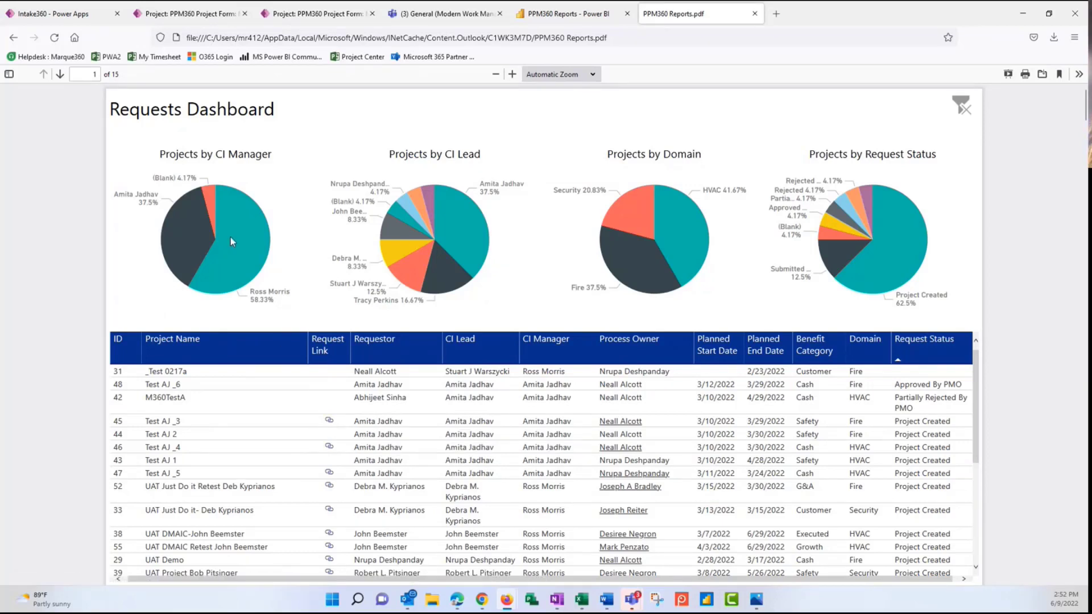
left_click(587, 14)
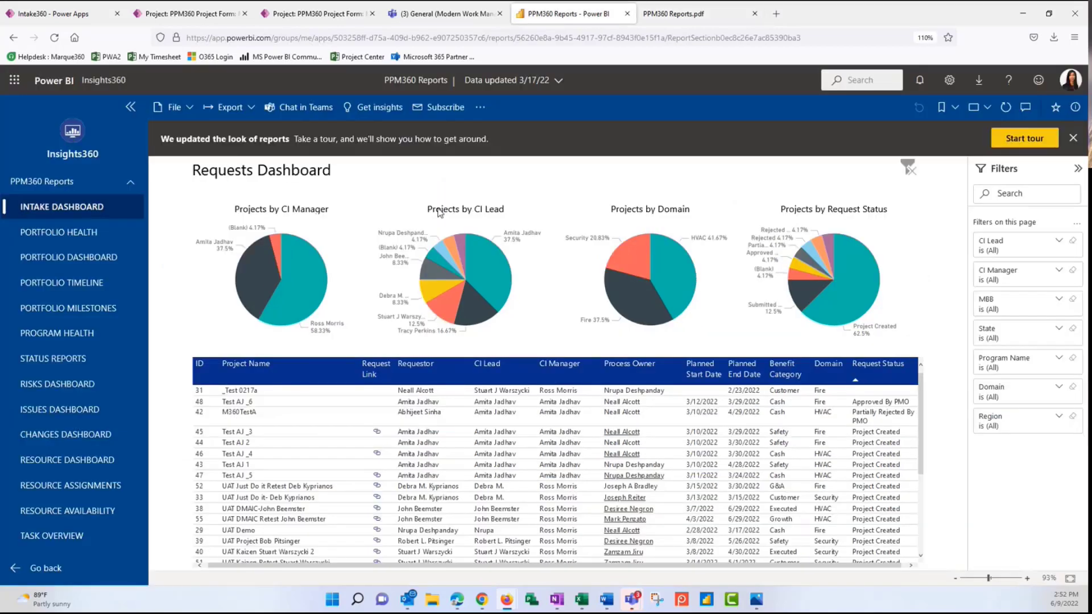
Step: Filter the Requests Dashboard by the largest slice of the Projects by CI Manager chart, and clear that filter
left_click(299, 282)
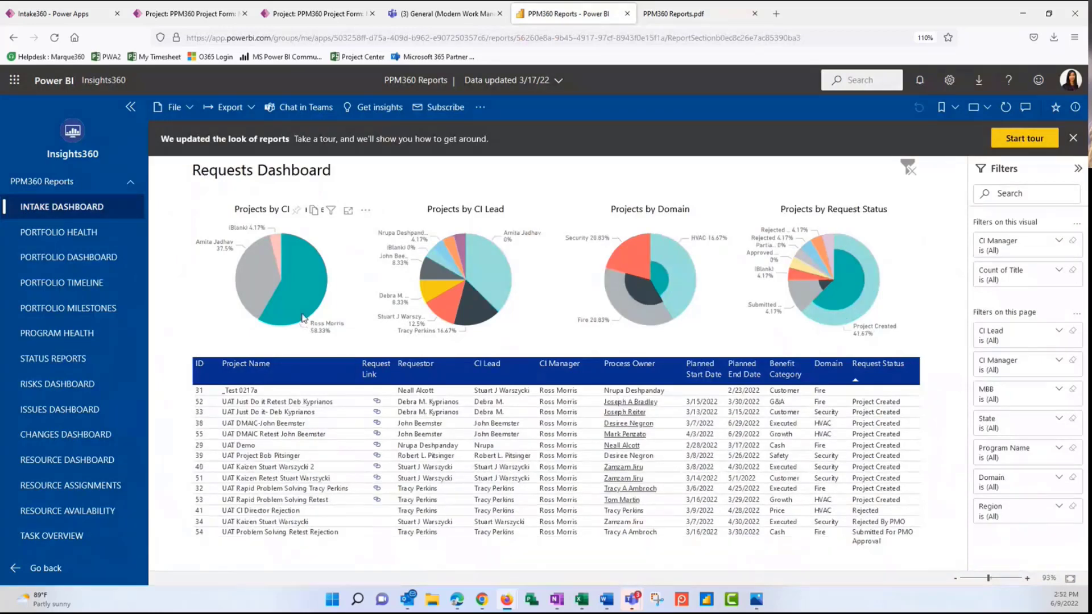
mouse_move(303, 318)
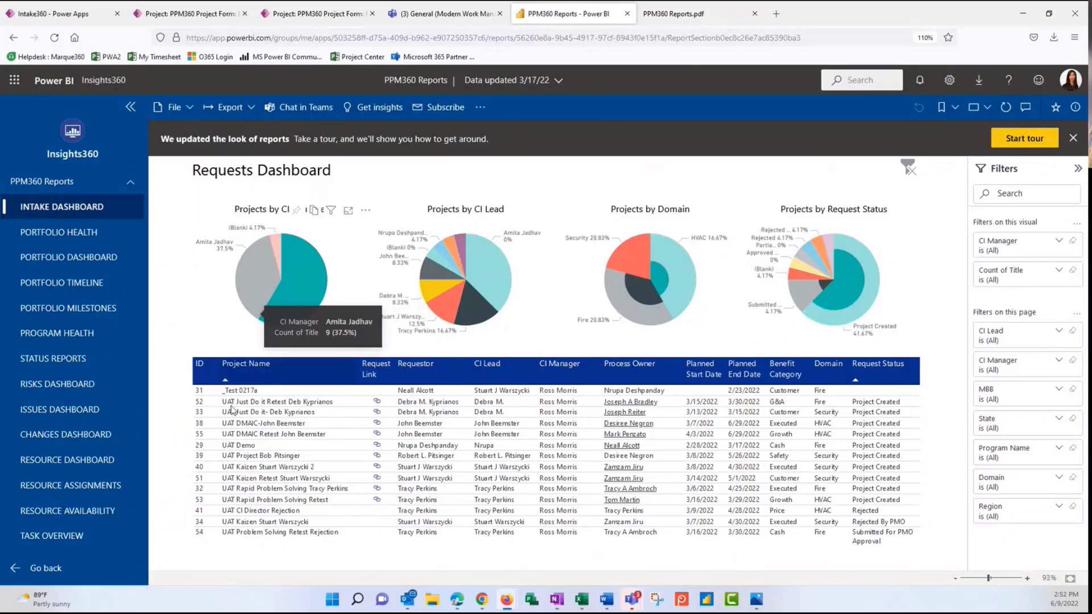
left_click(298, 305)
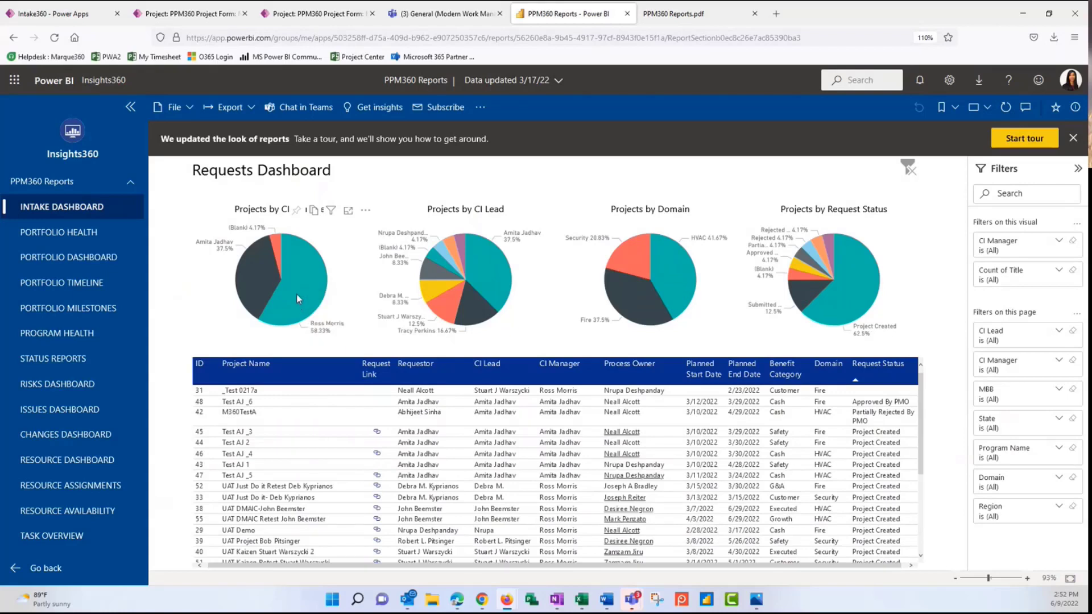
mouse_move(266, 274)
Step: Filter the Requests Dashboard by the request status Rejected, and replace that filter with Project Created
mouse_move(831, 325)
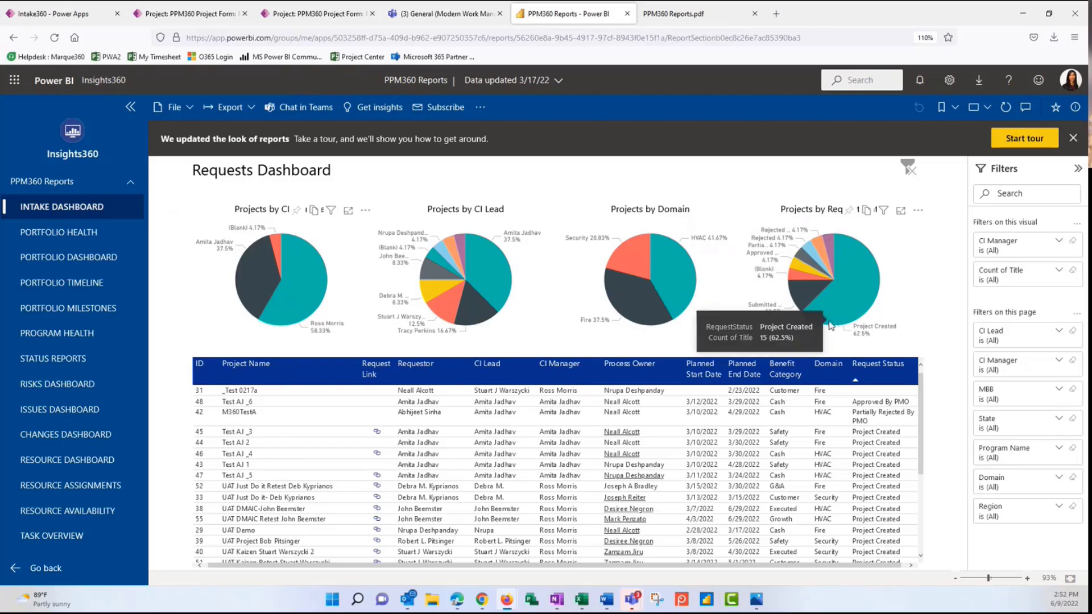
mouse_move(805, 257)
left_click(807, 254)
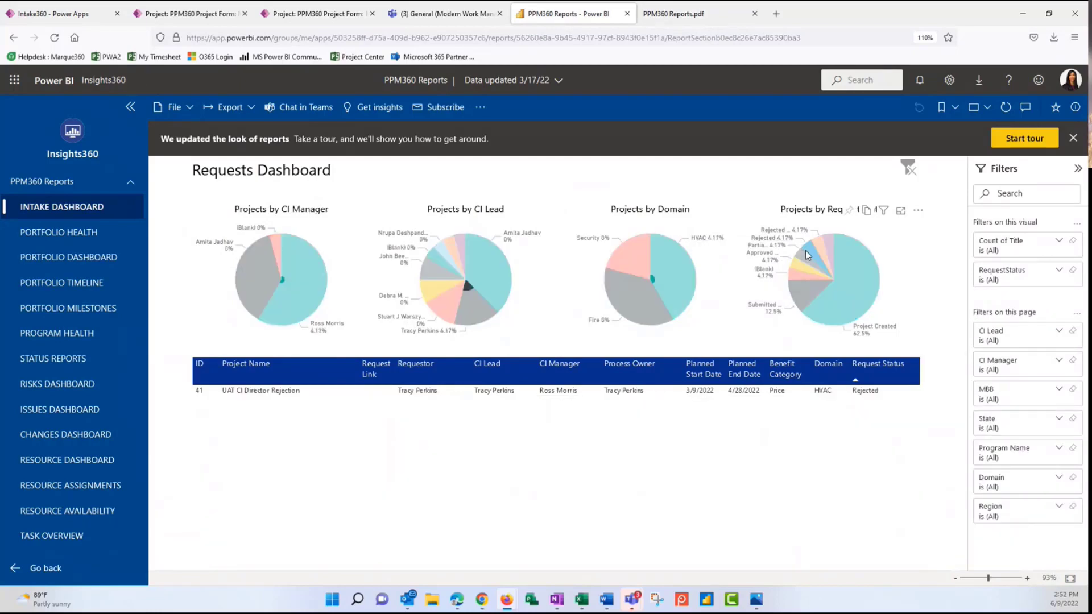
left_click(853, 272)
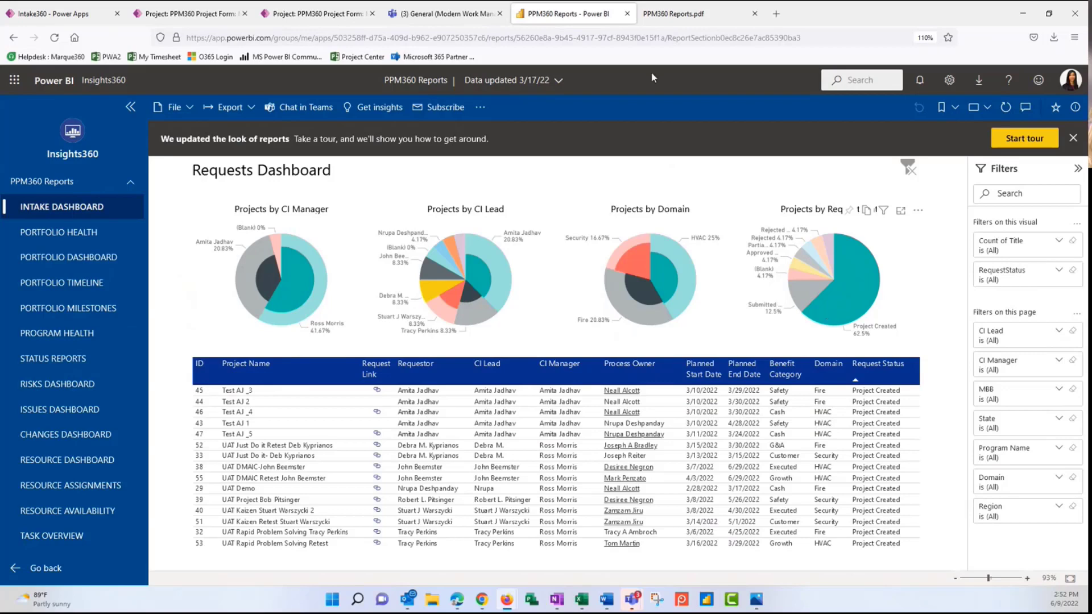
Step: Switch to PPM360 Reports.pdf and review the Requests Dashboard and Portfolio Health pages
left_click(680, 17)
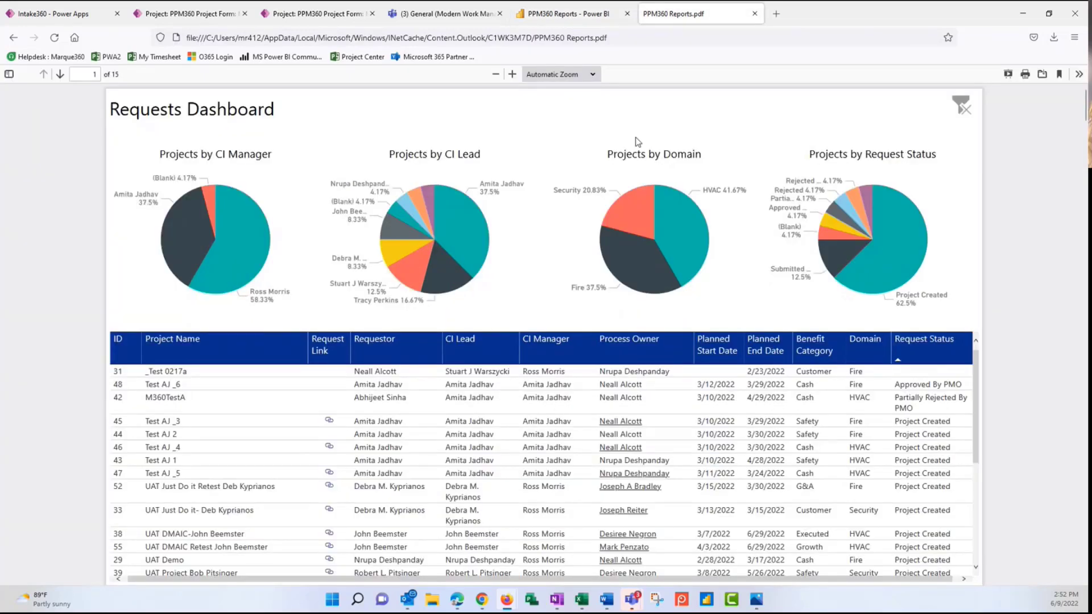
scroll(619, 381, "down", 3)
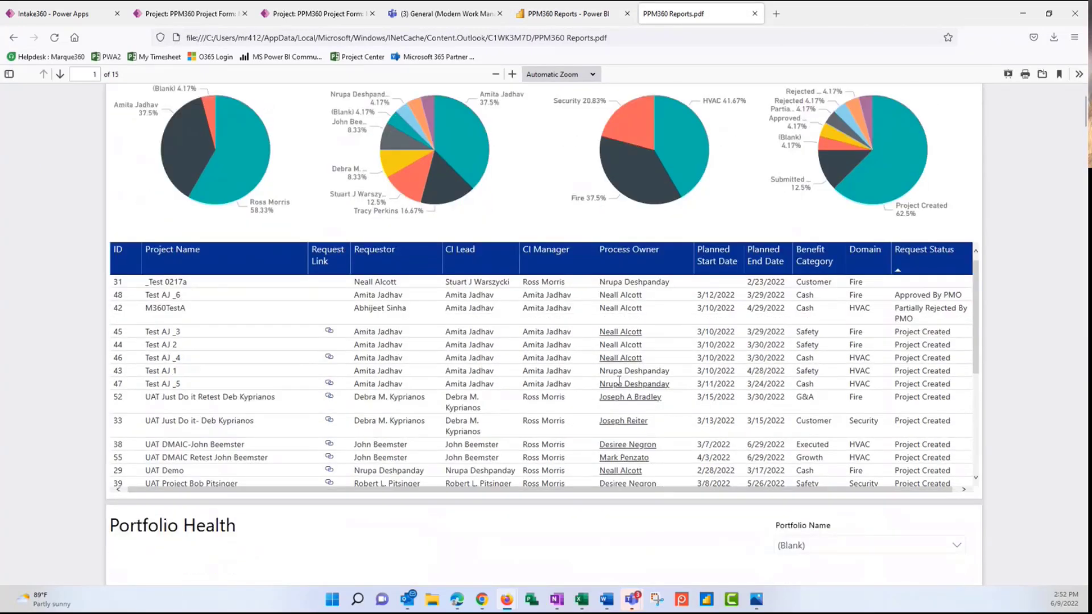
scroll(619, 381, "down", 8)
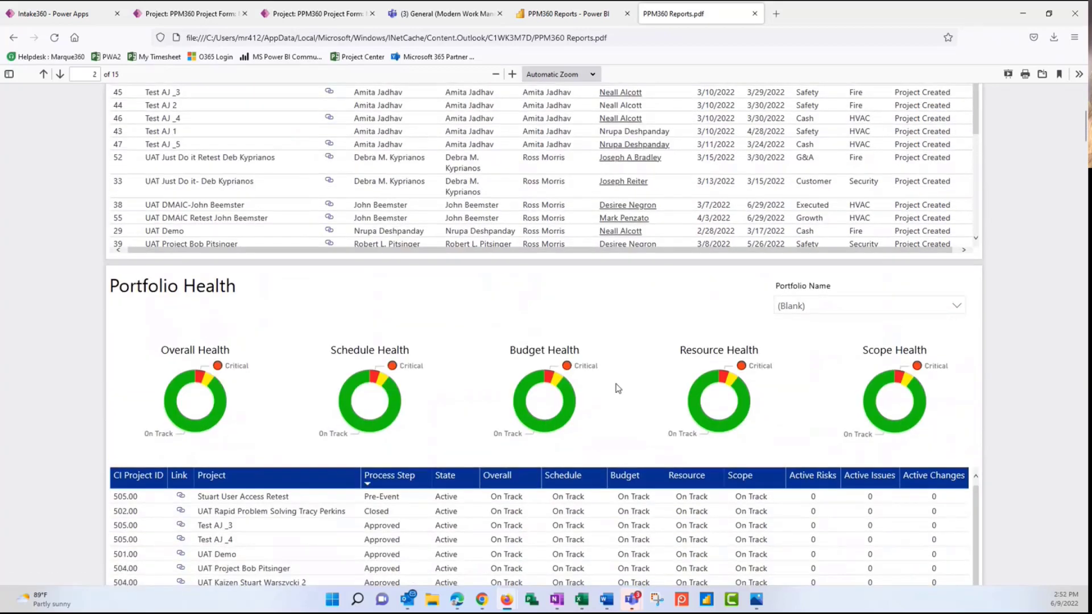
scroll(619, 389, "down", 2)
scroll(619, 388, "down", 2)
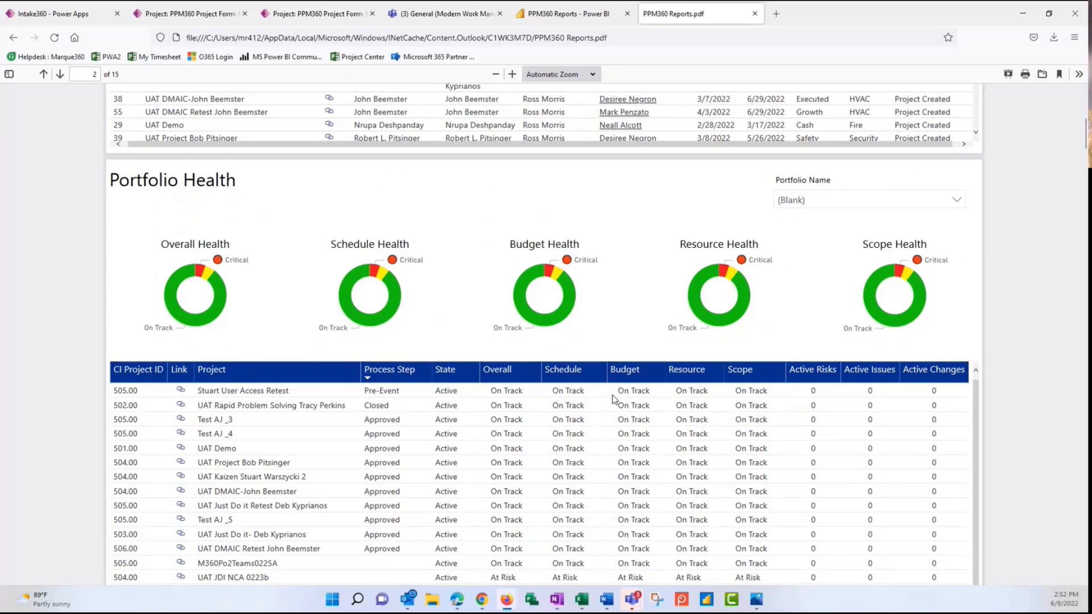
scroll(613, 398, "up", 1)
scroll(614, 399, "up", 8)
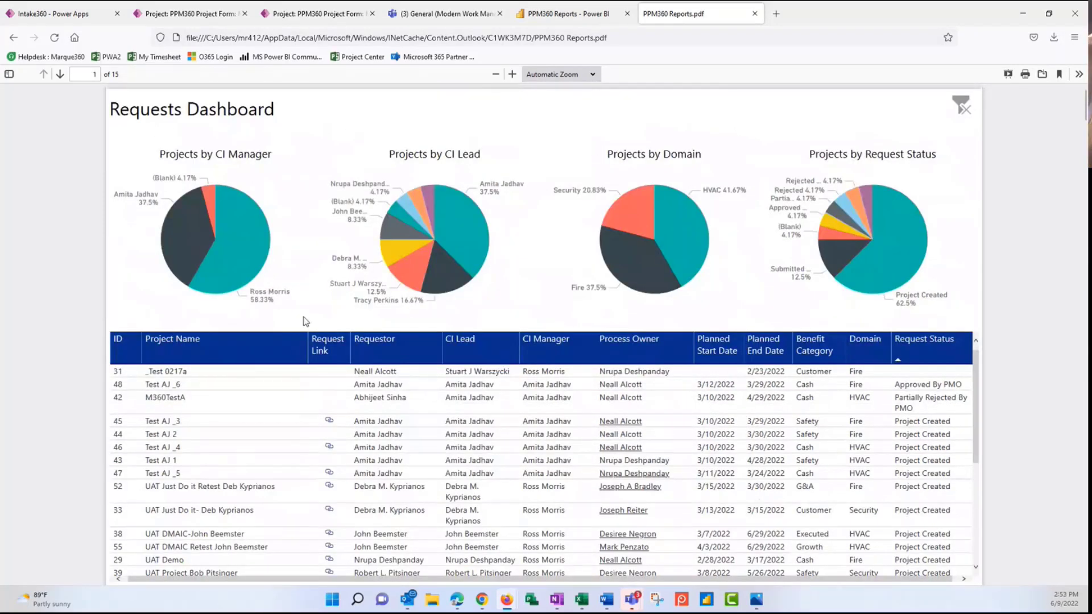
Step: Examine the project links and health statuses on the Portfolio Health page, and show the Portfolio Dashboard page
scroll(307, 341, "down", 1)
scroll(308, 354, "down", 10)
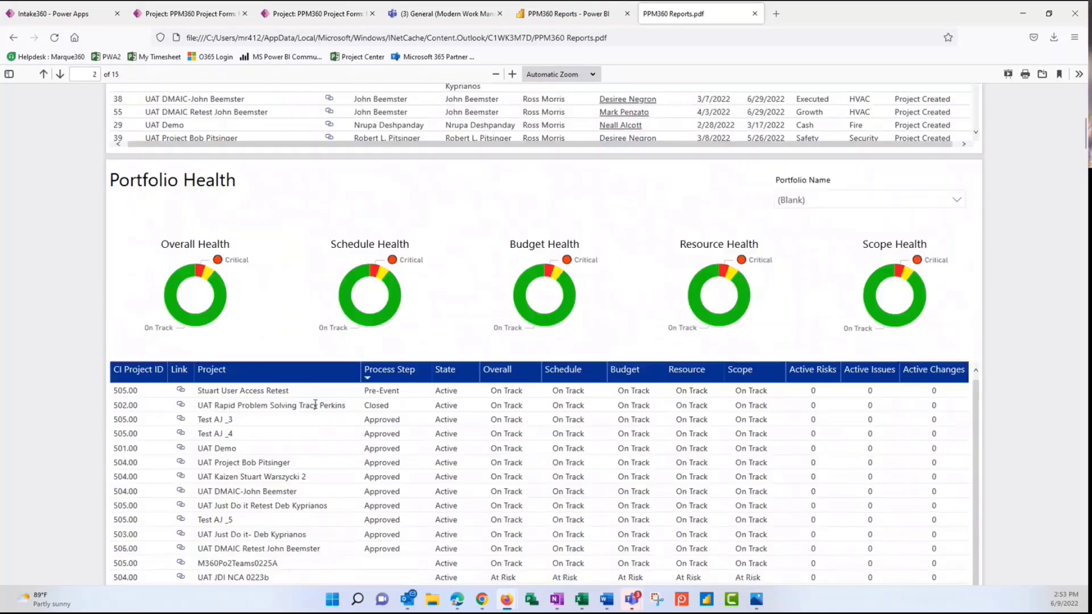
scroll(316, 408, "down", 2)
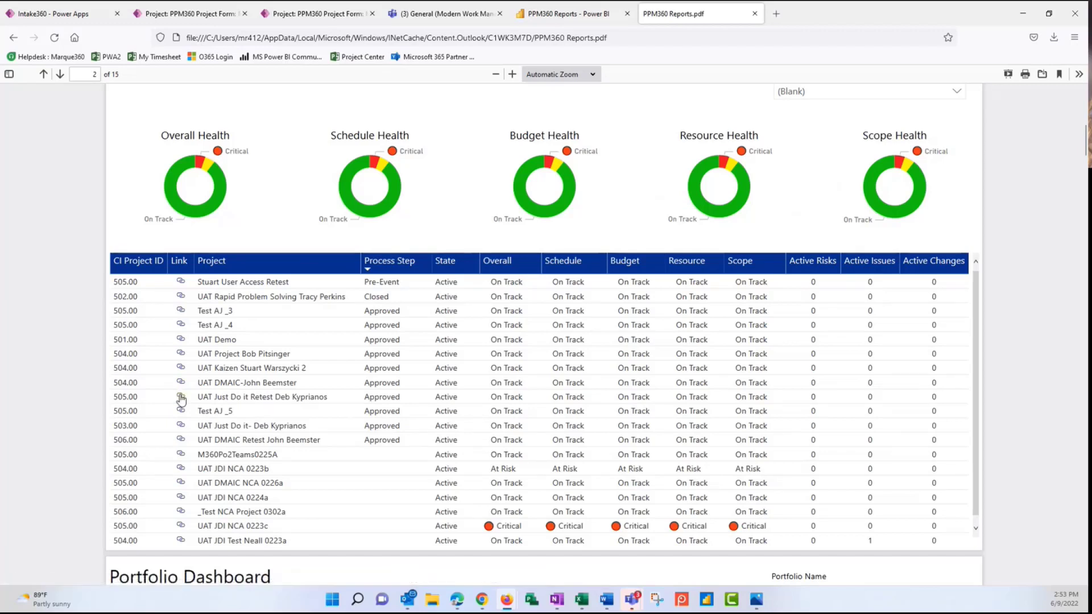
scroll(181, 421, "down", 1)
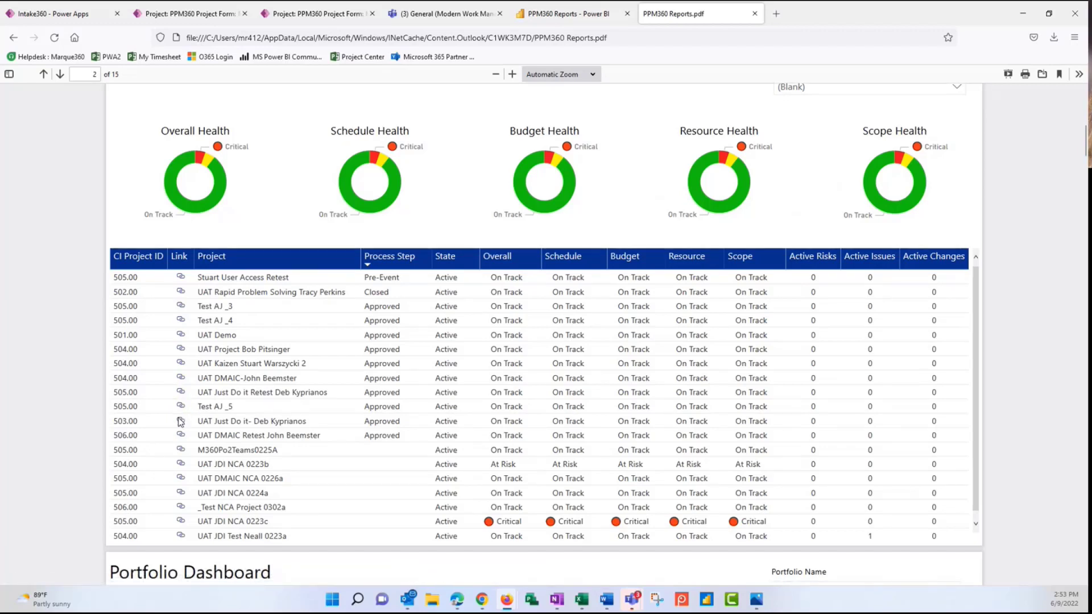
scroll(181, 421, "down", 1)
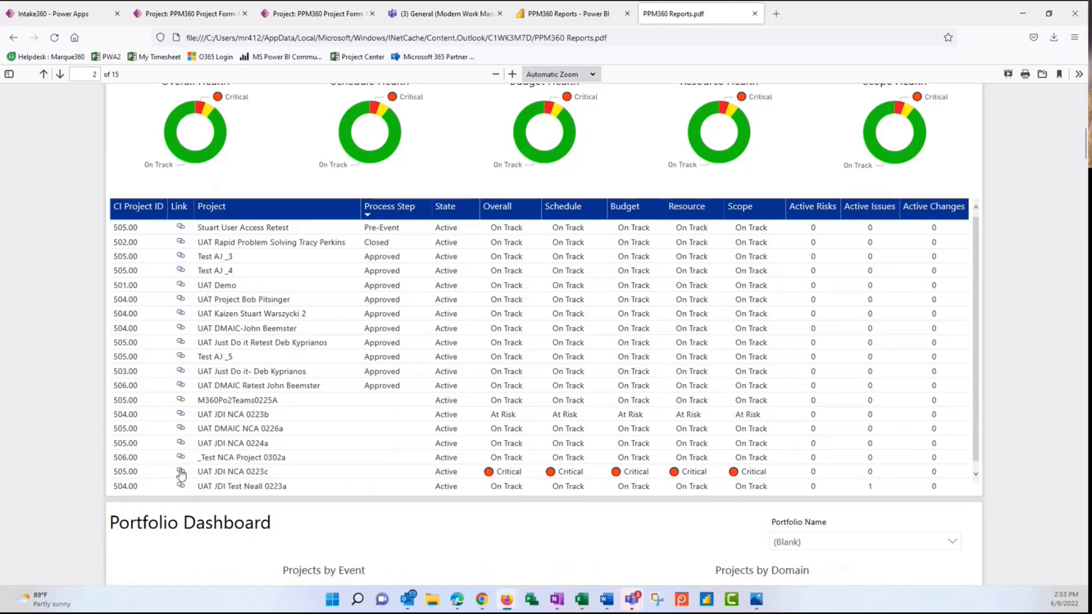
scroll(182, 477, "down", 5)
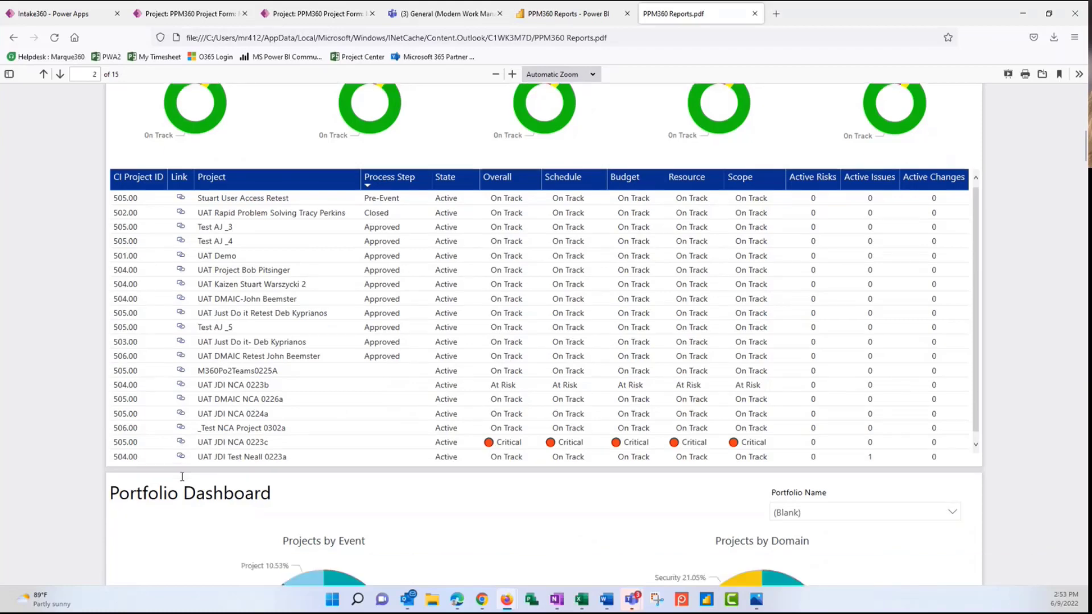
scroll(182, 480, "down", 4)
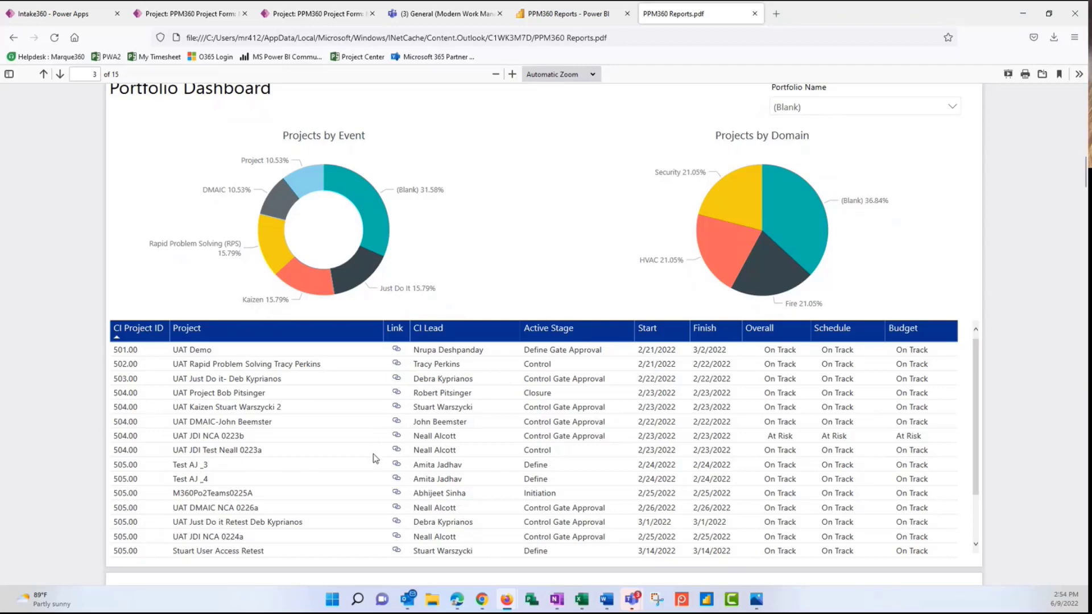
Step: Examine the project timeline, Portfolio Milestones and Program Health pages of the PPM360 Reports PDF
scroll(361, 494, "down", 2)
scroll(361, 494, "down", 8)
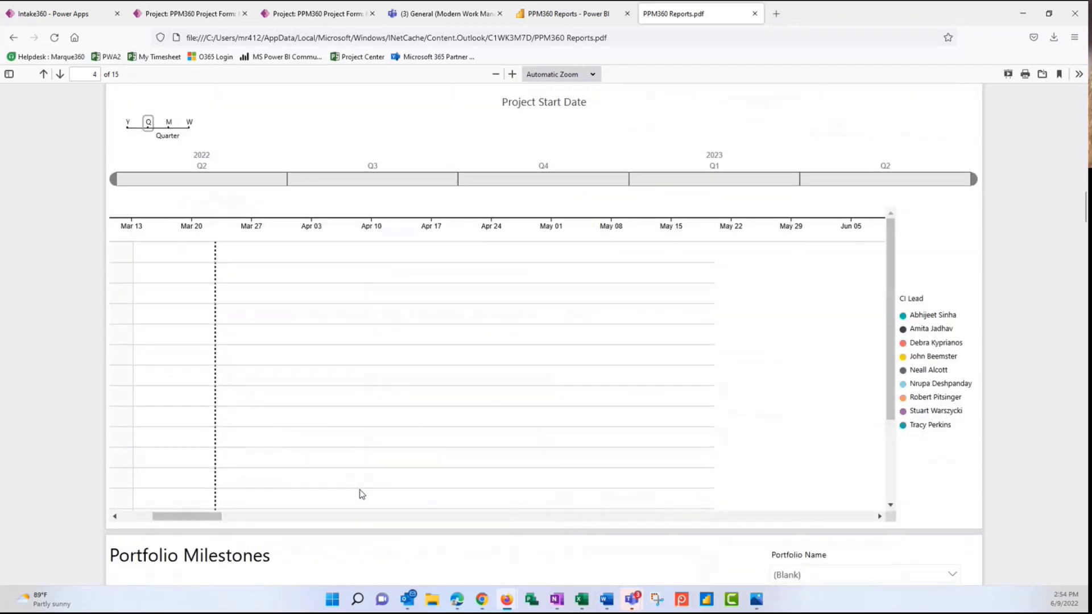
scroll(359, 493, "down", 5)
scroll(360, 494, "down", 1)
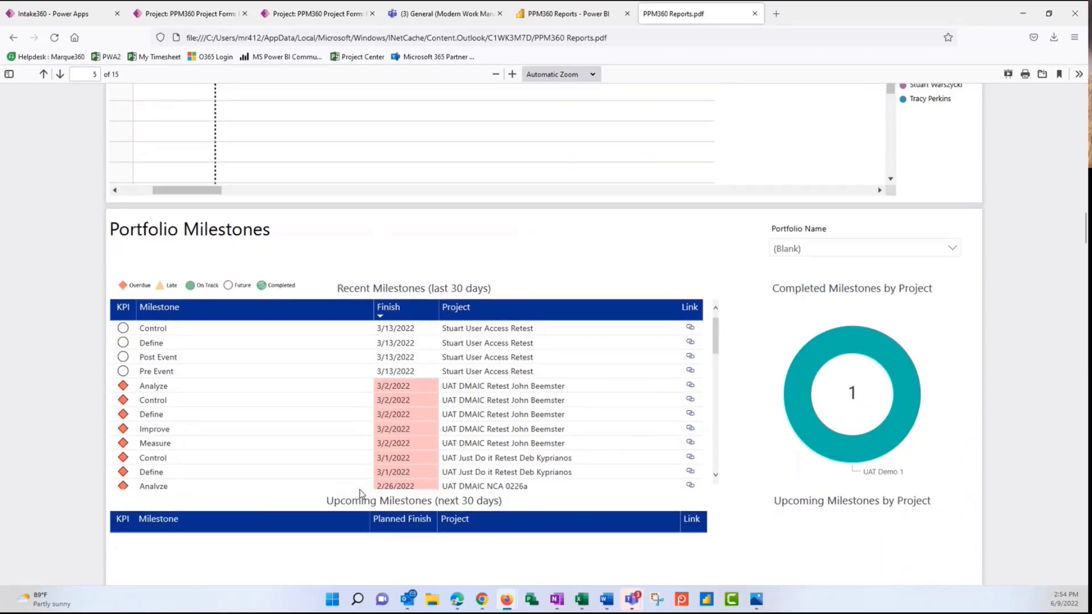
scroll(261, 417, "down", 8)
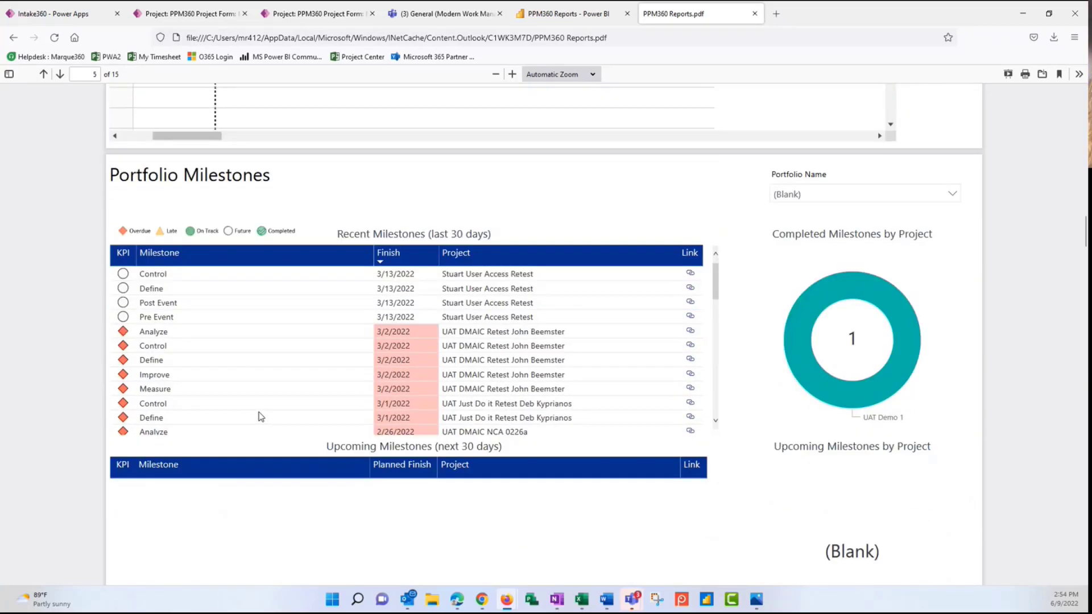
scroll(261, 416, "down", 2)
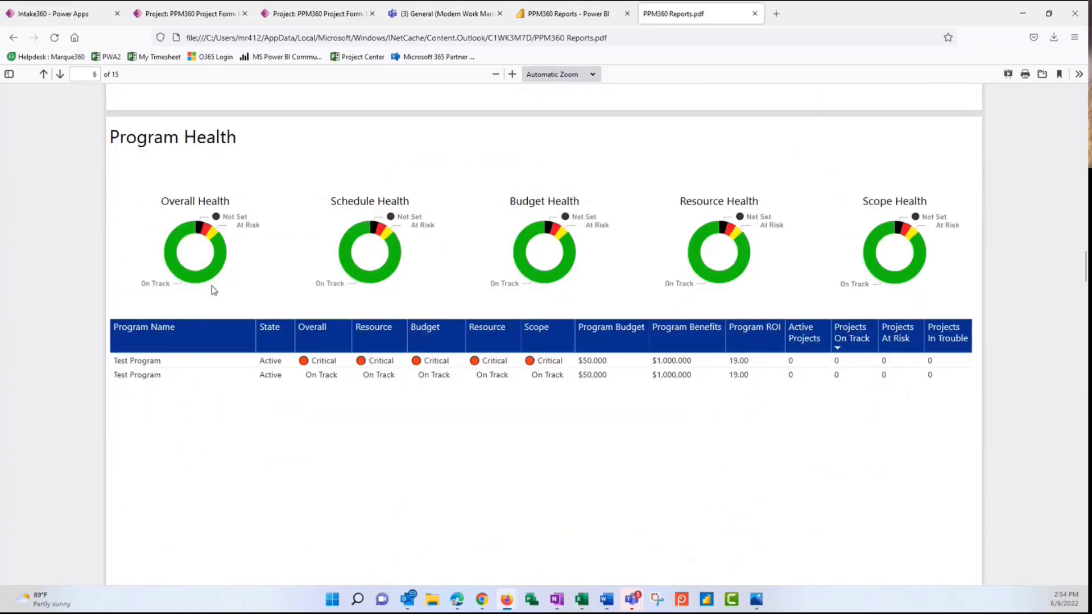
scroll(211, 331, "down", 6)
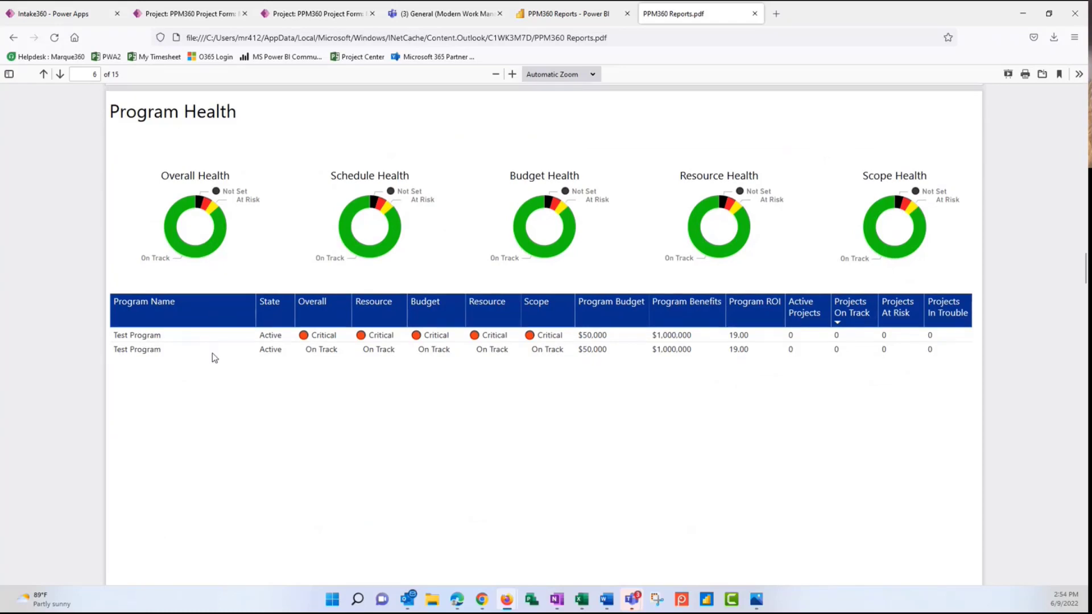
Step: Examine the Project Status Report page and the Risks, Issues and Changes Dashboard pages of the PDF
scroll(213, 354, "down", 3)
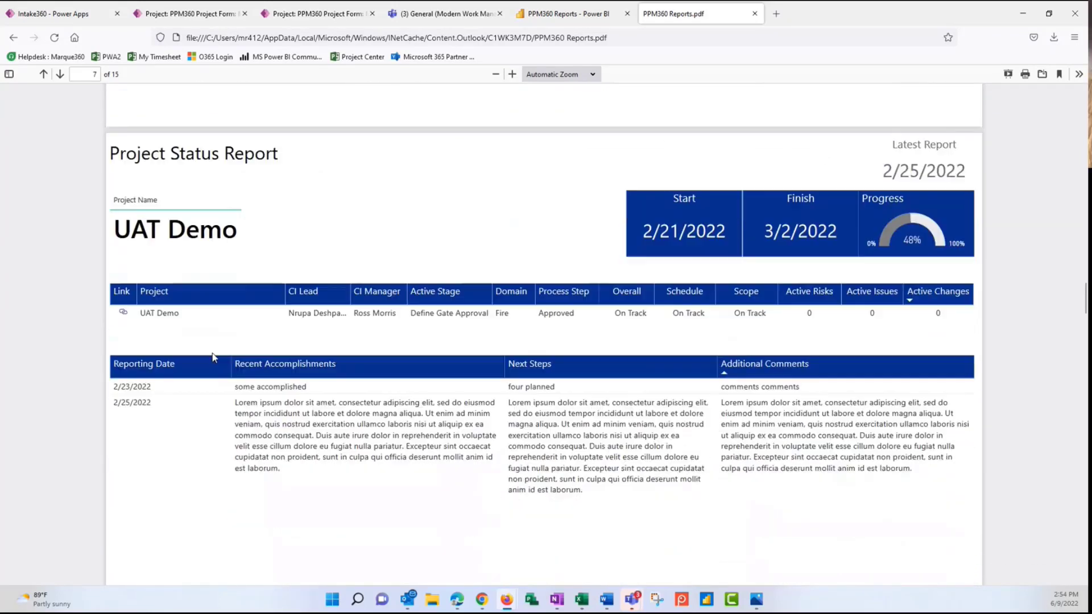
scroll(214, 356, "down", 8)
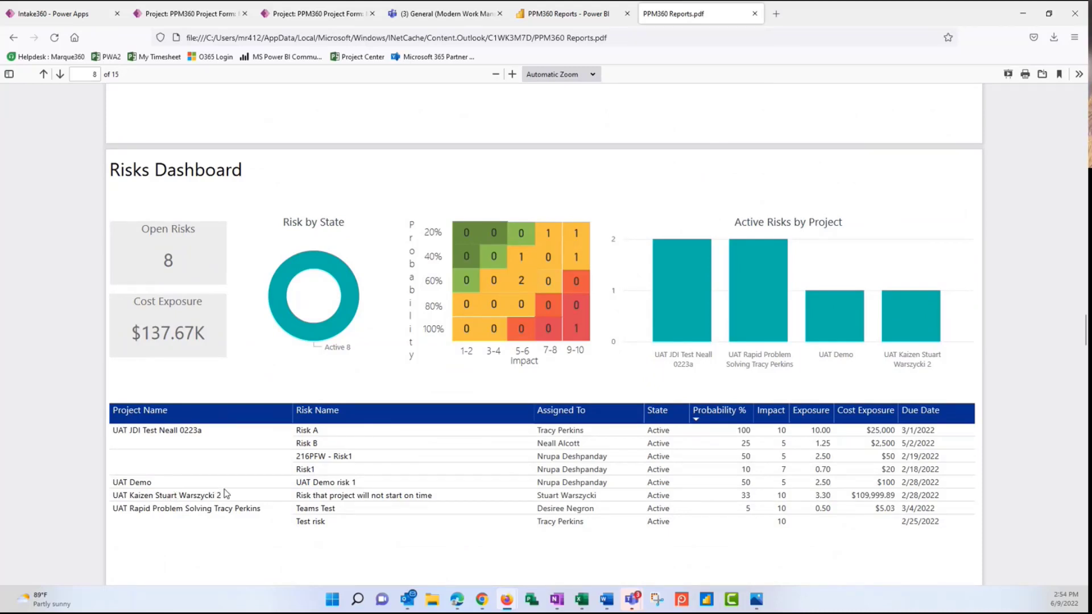
scroll(227, 493, "down", 4)
scroll(226, 492, "down", 7)
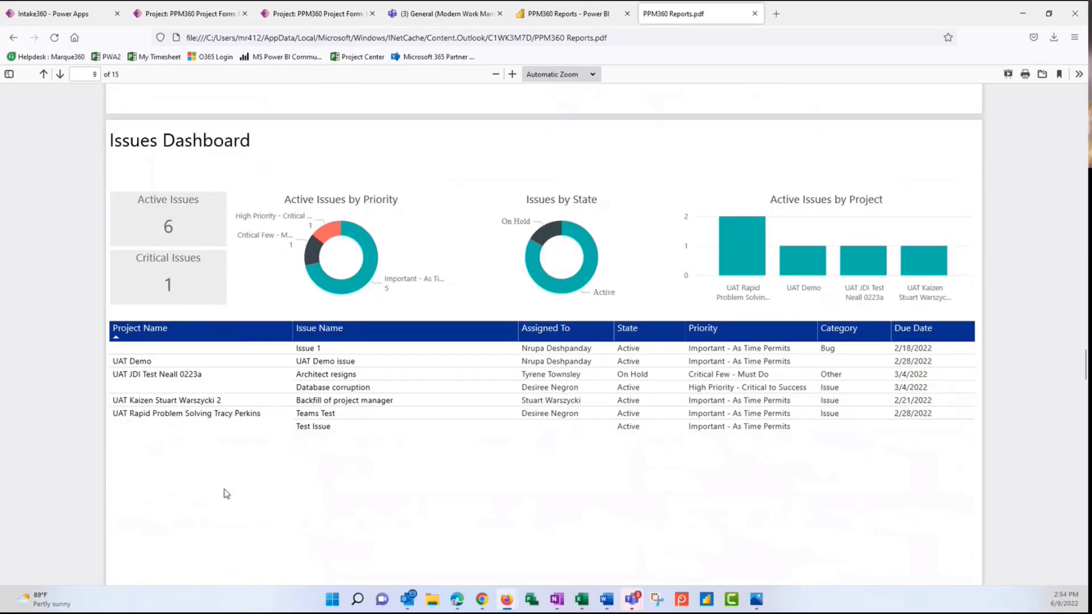
scroll(227, 493, "down", 7)
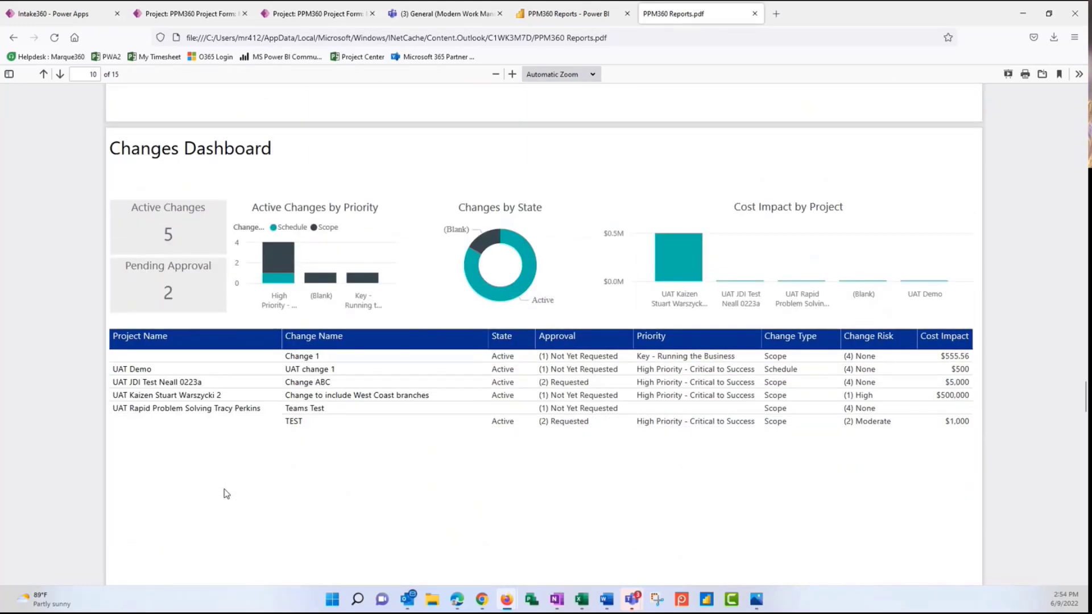
scroll(226, 494, "down", 1)
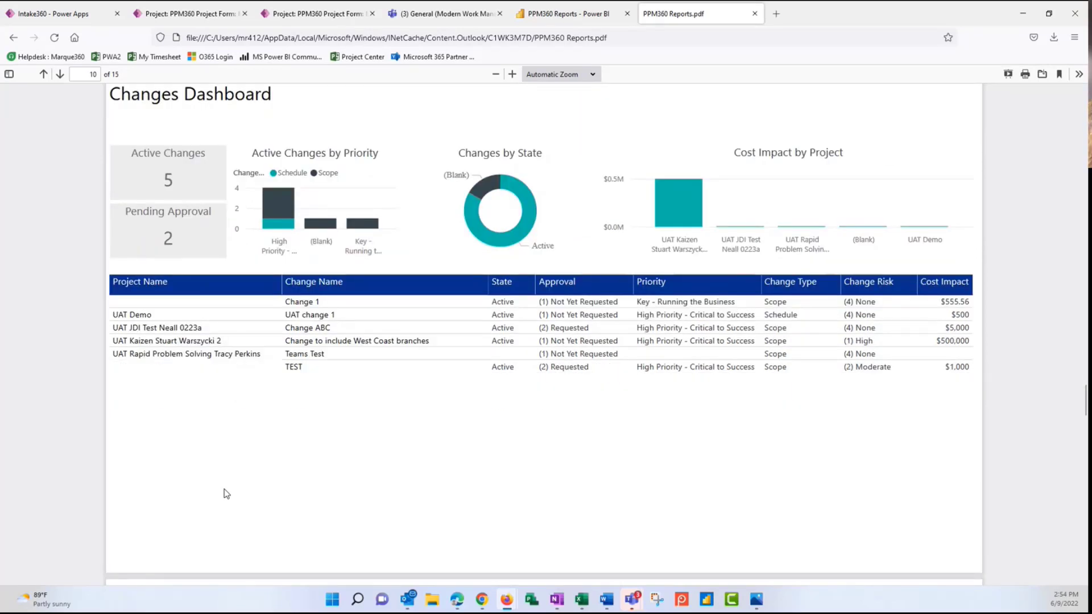
Step: Return to the Power BI report, switch to the Modern Work Management 01 project in Power Apps, and view its tasks and financials
left_click(544, 14)
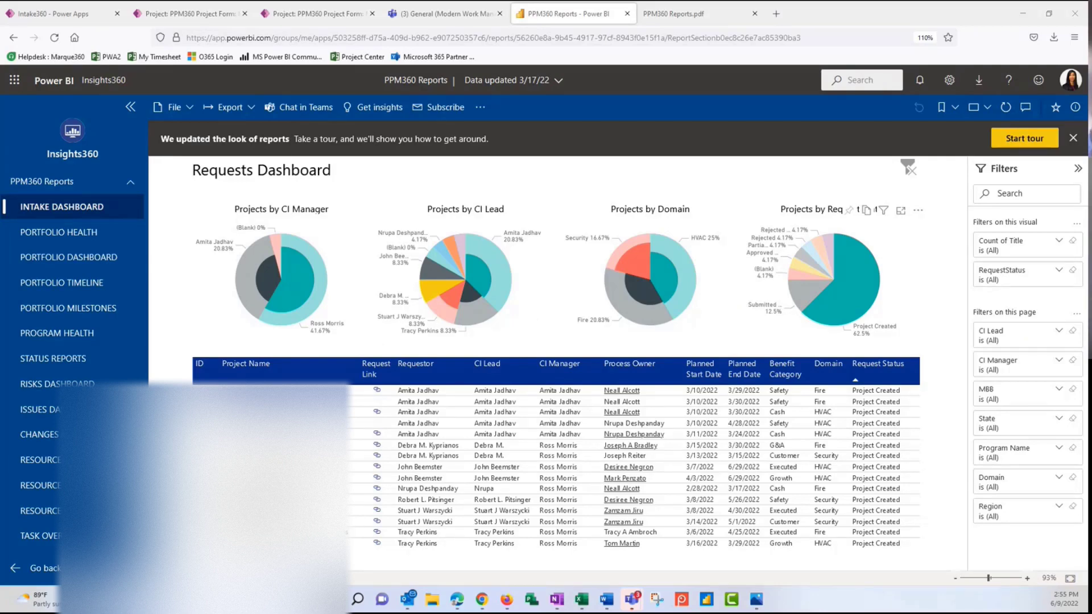
left_click(184, 14)
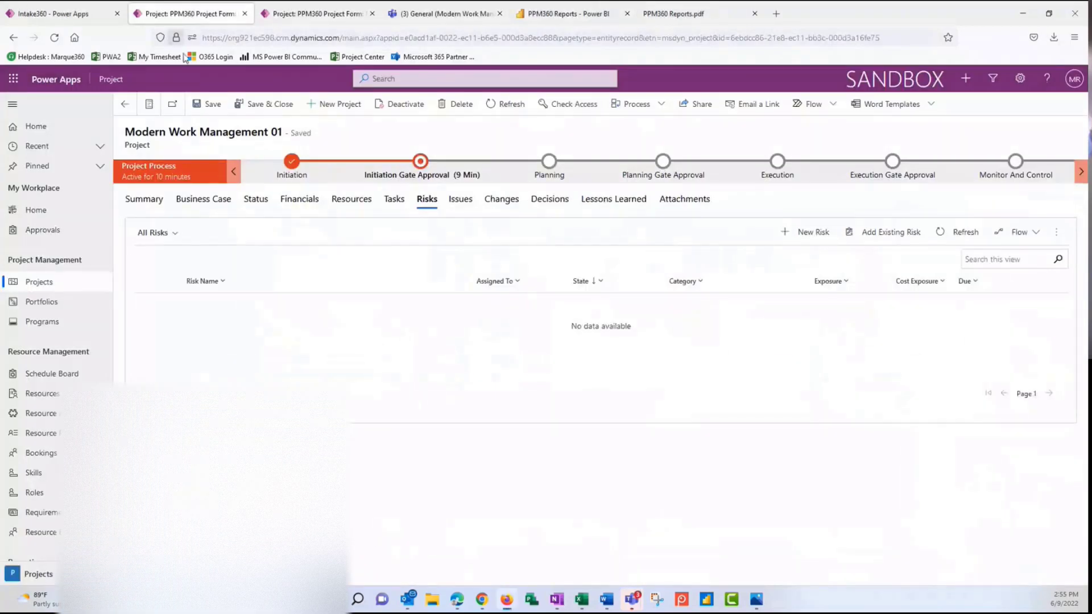
left_click(393, 202)
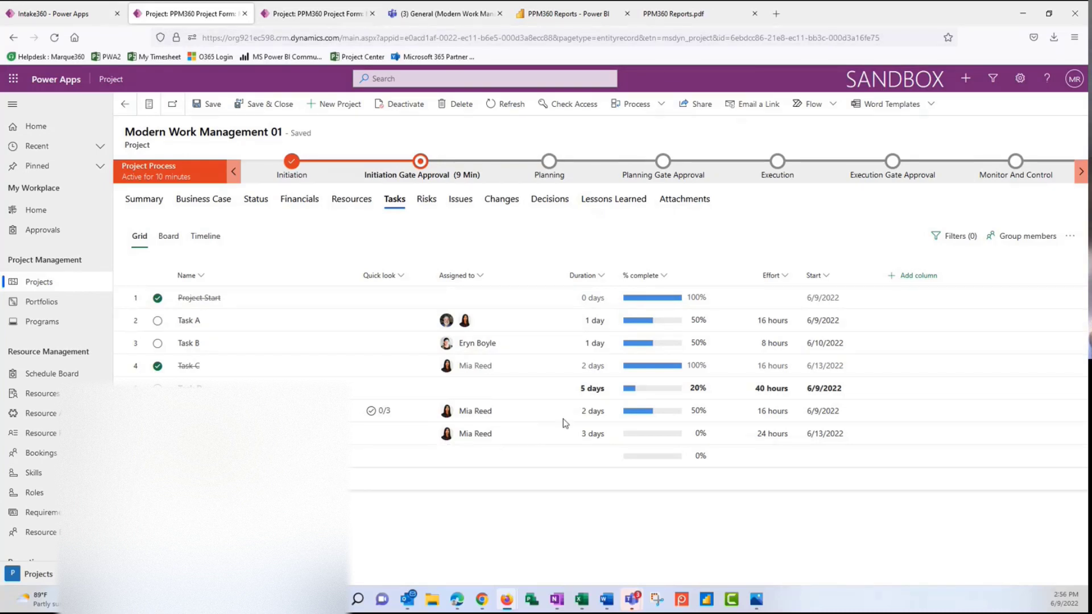
left_click(296, 214)
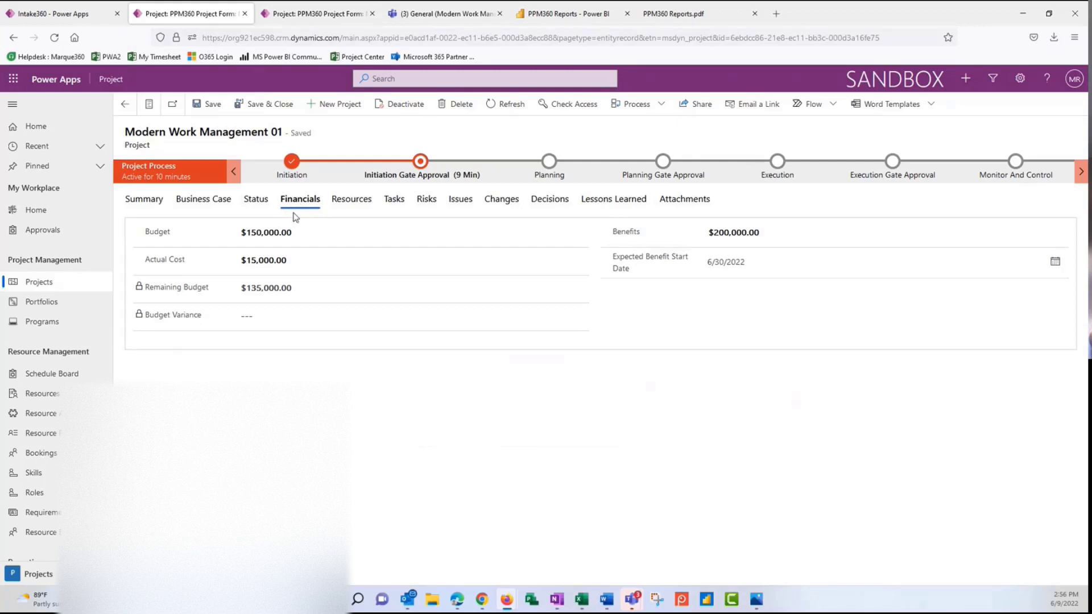